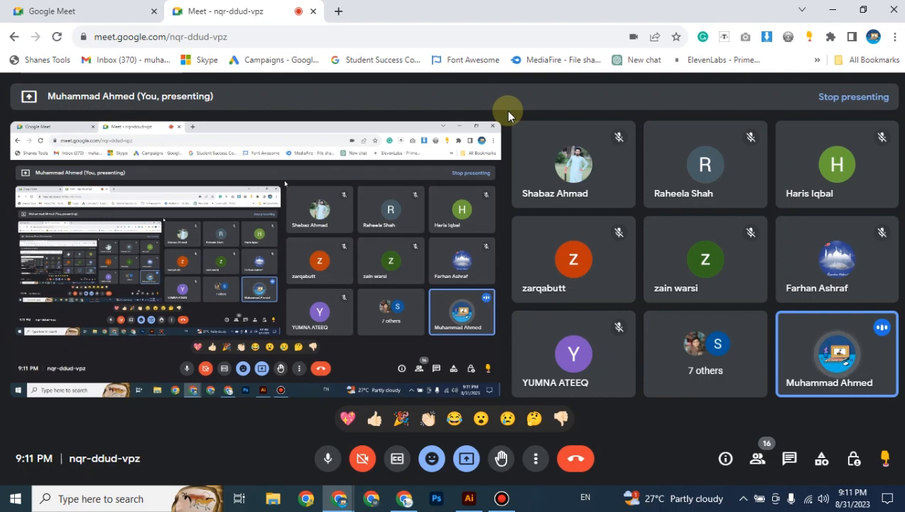
Switch from Google Meet to Adobe Illustrator using its taskbar icon.
left_click(469, 499)
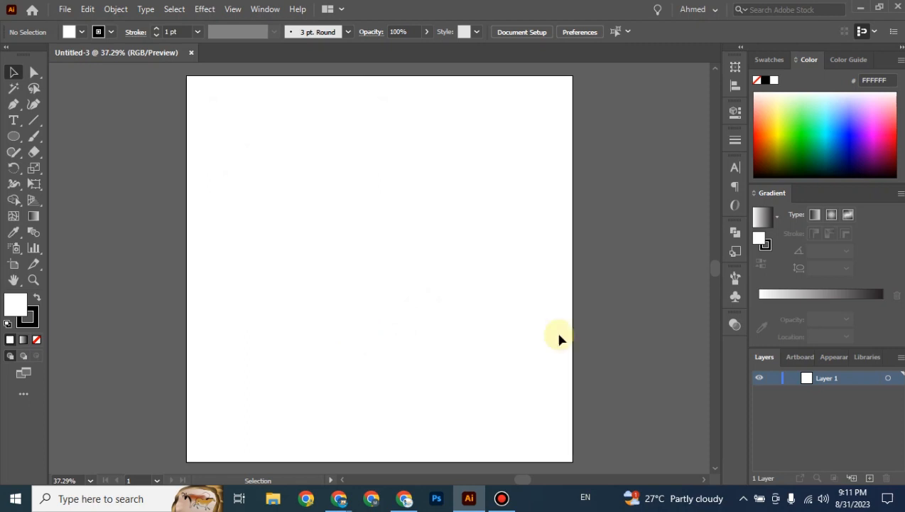
Place 'Lorem ipsum' point text near the artboard's top-left and scale it to about 73.3 pt.
left_click(12, 122)
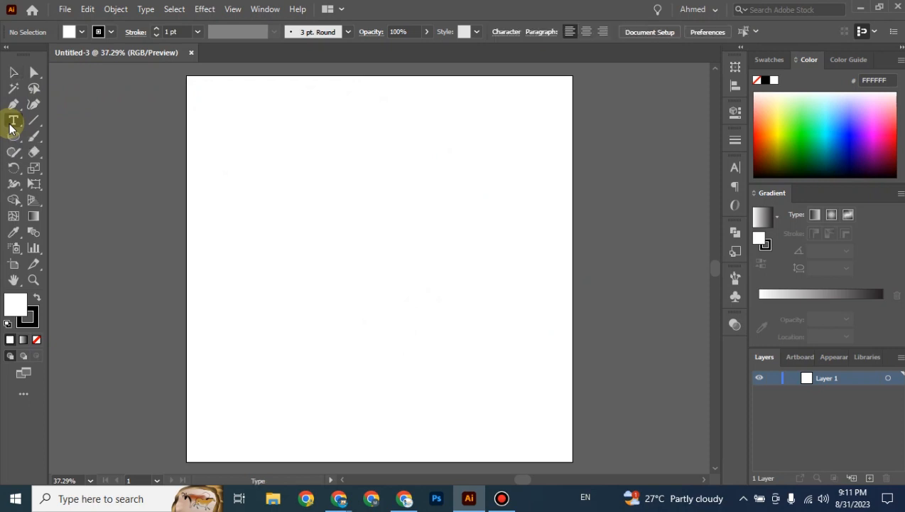
left_click(224, 128)
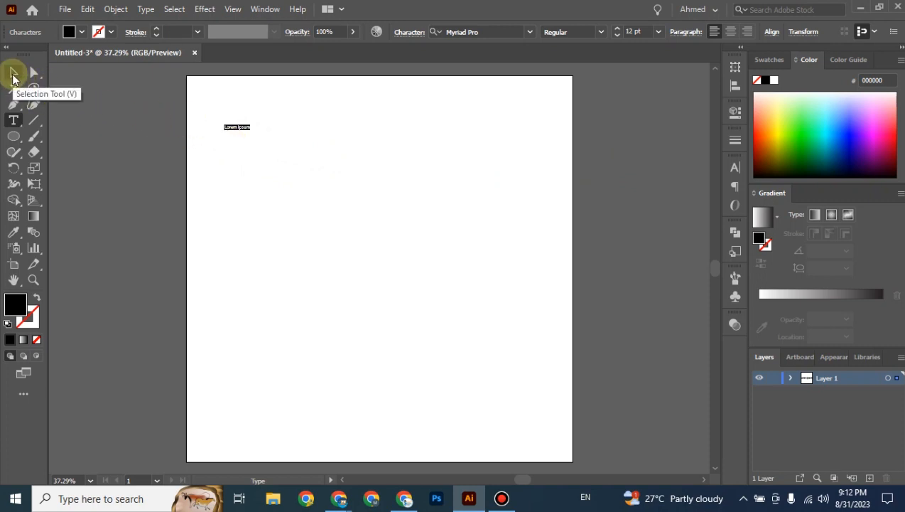
left_click(13, 75)
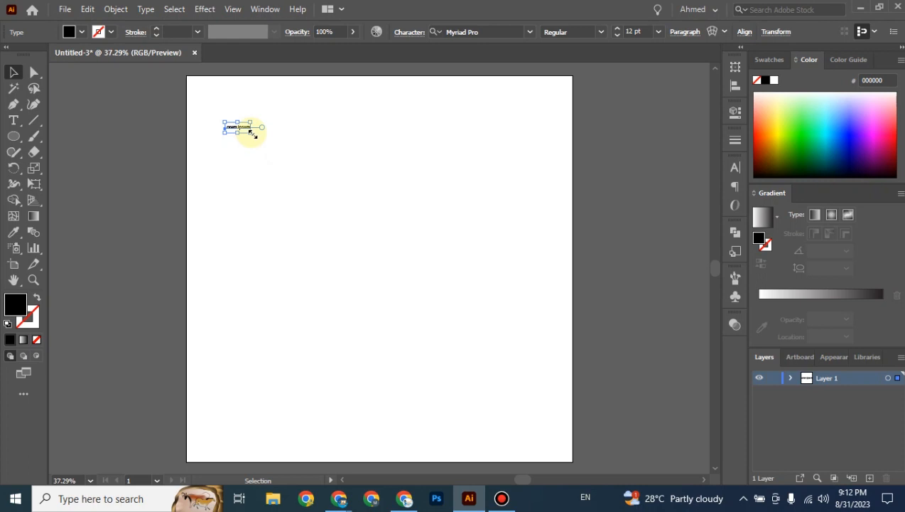
left_click_drag(253, 135, 414, 176)
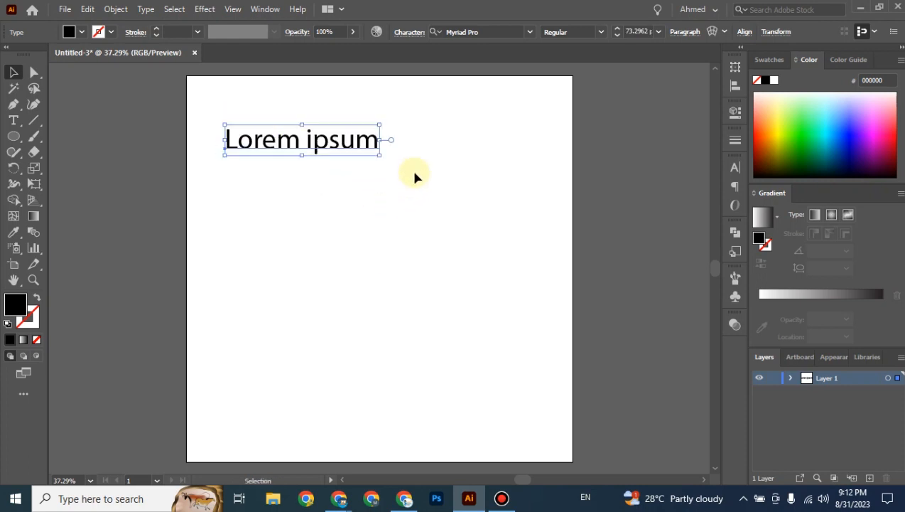
left_click(416, 171)
left_click(333, 143)
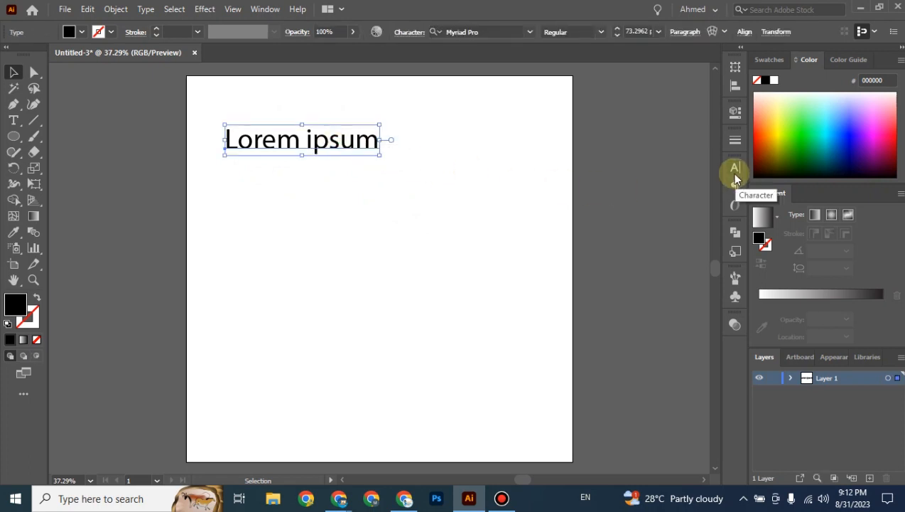
Set the Lorem ipsum font size to exactly 74 pt in the Character panel.
left_click(735, 171)
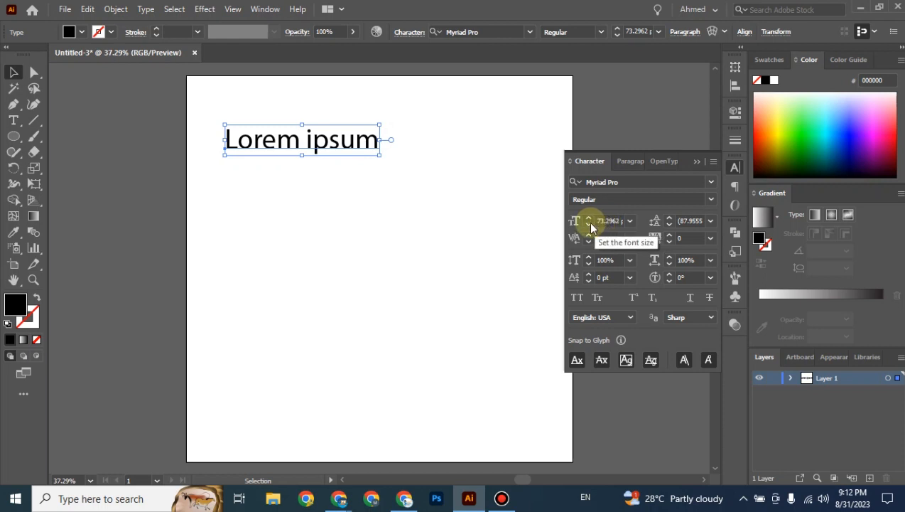
left_click(590, 226)
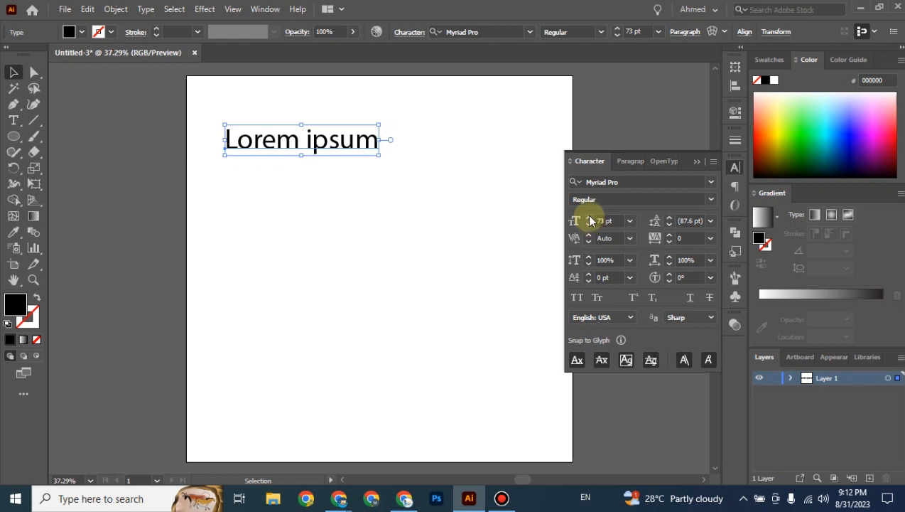
left_click(588, 220)
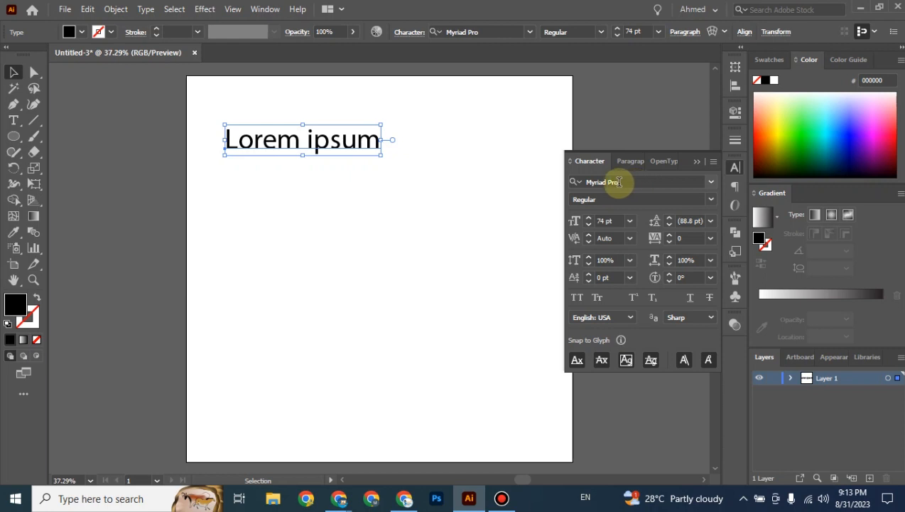
Try Oswald, then set the Lorem ipsum font family to Bahnschrift.
left_click(711, 183)
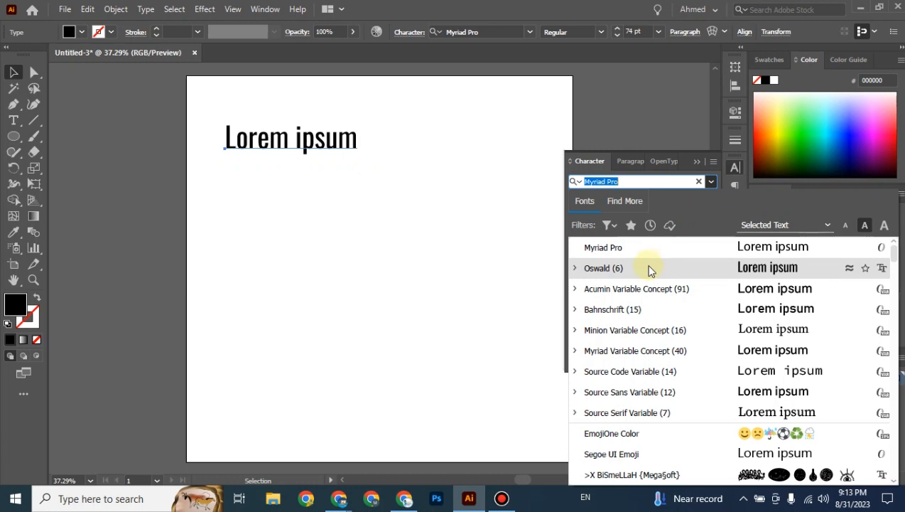
left_click(613, 278)
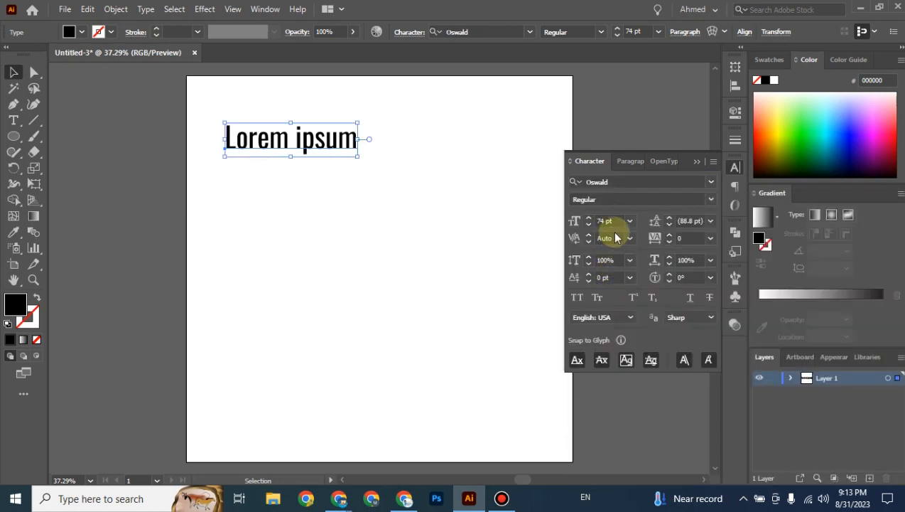
left_click(709, 201)
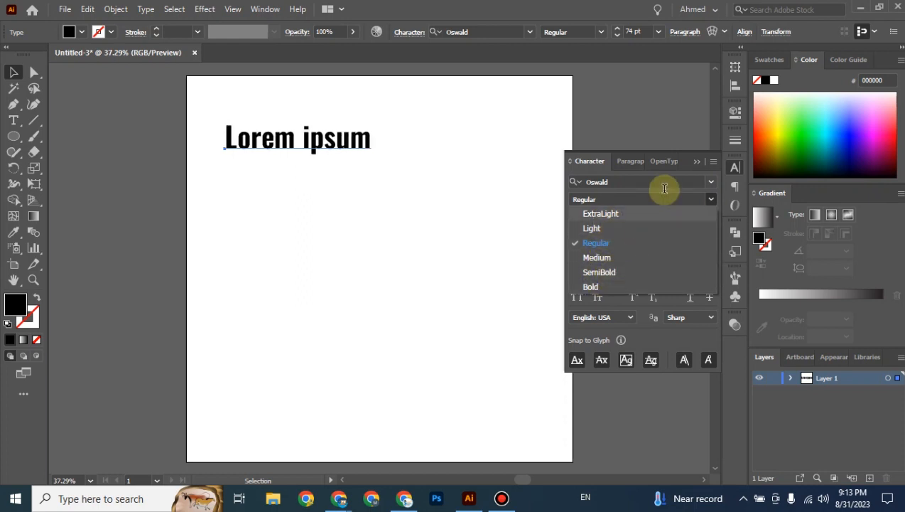
left_click(709, 182)
left_click(710, 183)
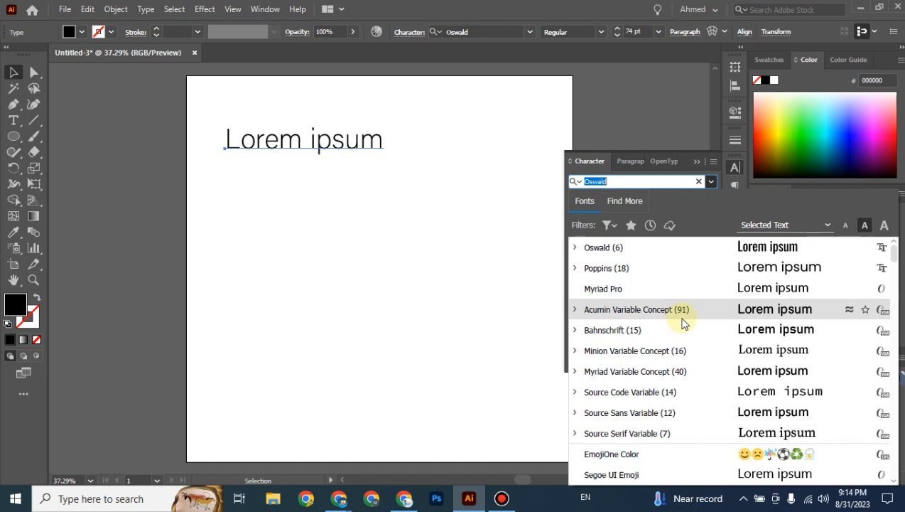
left_click(613, 330)
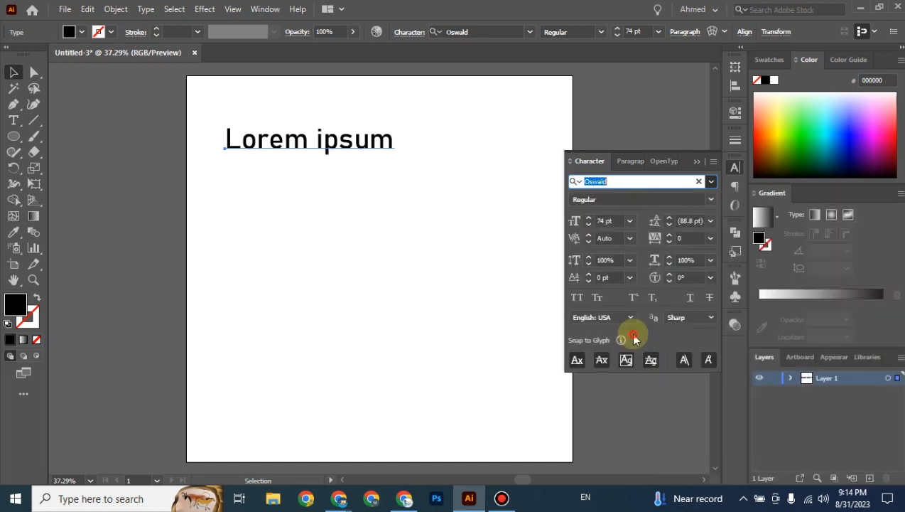
left_click(694, 201)
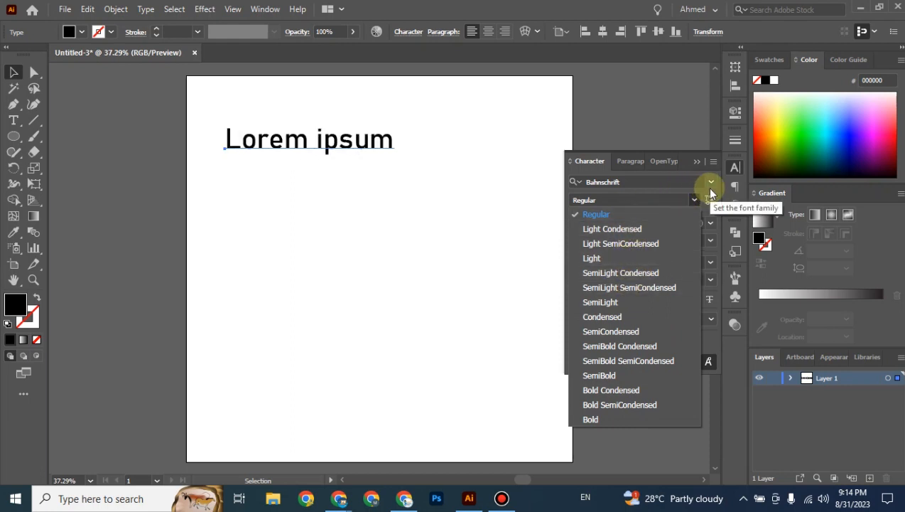
Give the Bahnschrift text a heavier, narrower custom variable weight and nudge it slightly lower.
key("Escape")
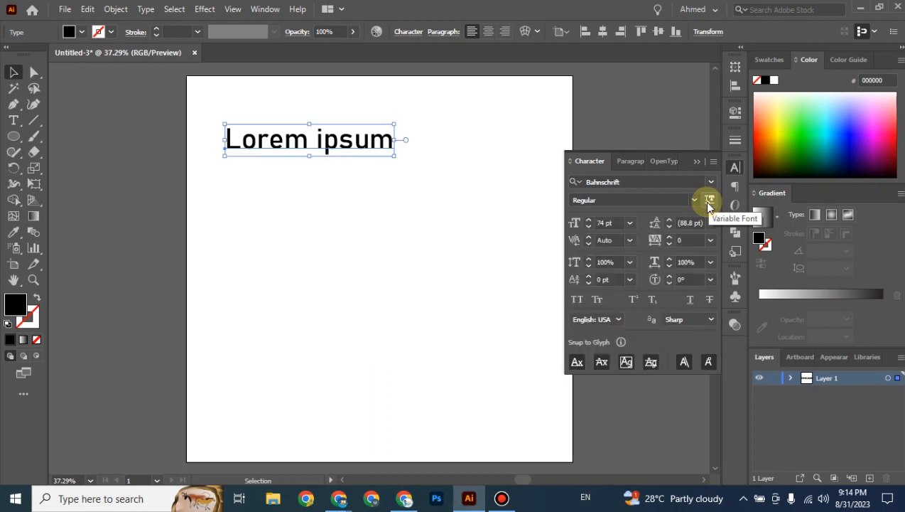
left_click(709, 201)
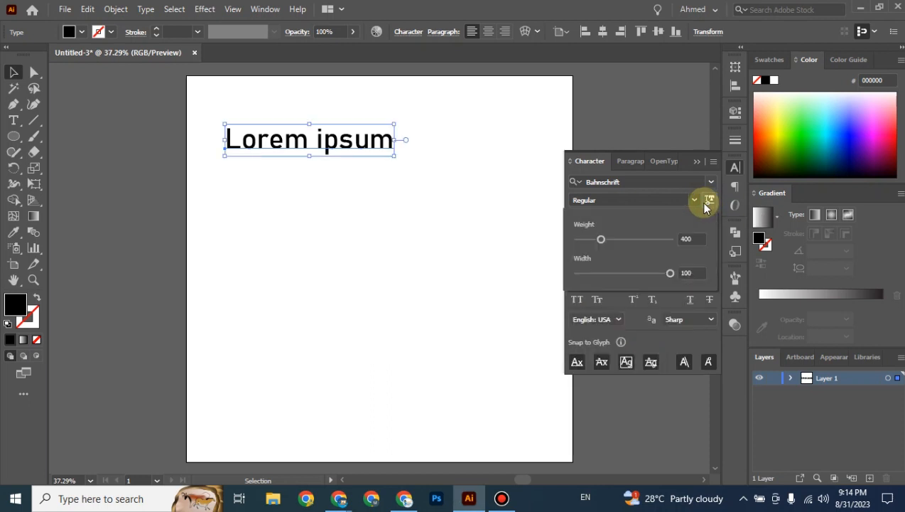
left_click_drag(601, 240, 619, 241)
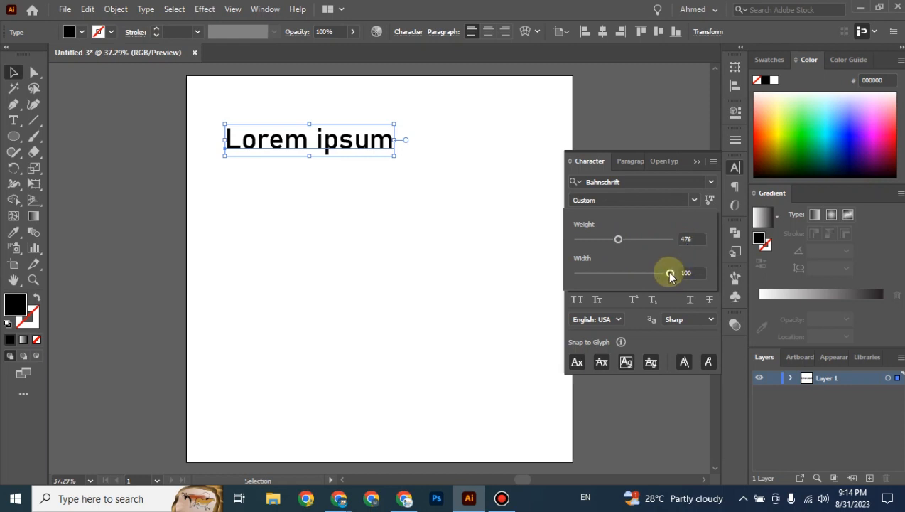
left_click_drag(670, 274, 647, 277)
left_click_drag(647, 276, 671, 273)
left_click(617, 99)
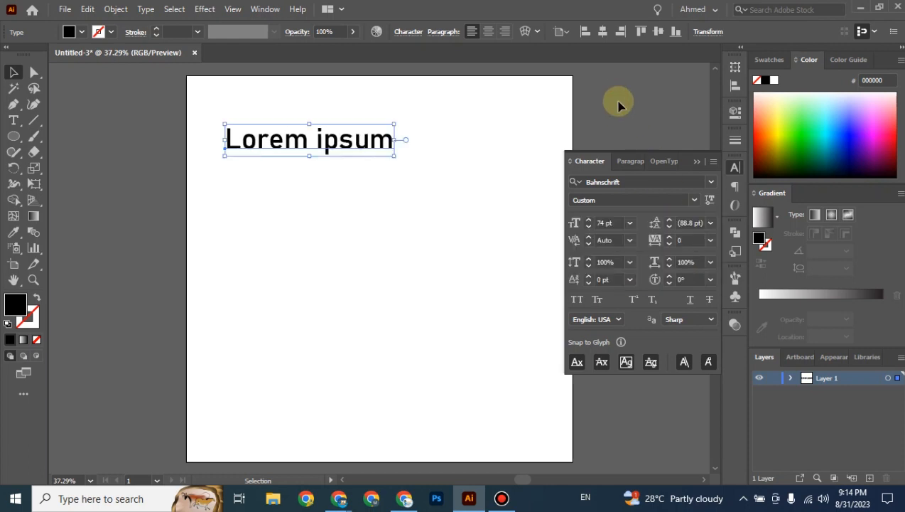
left_click(333, 141)
left_click_drag(335, 142, 344, 164)
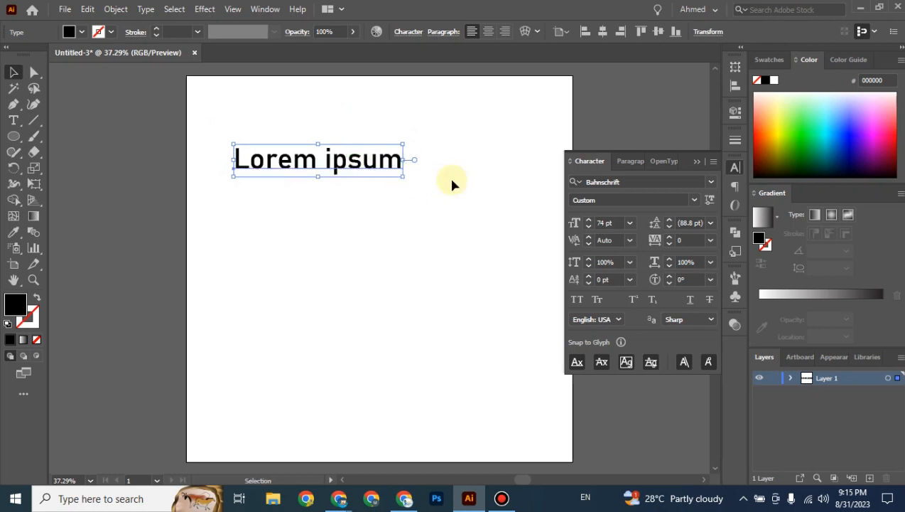
left_click(630, 225)
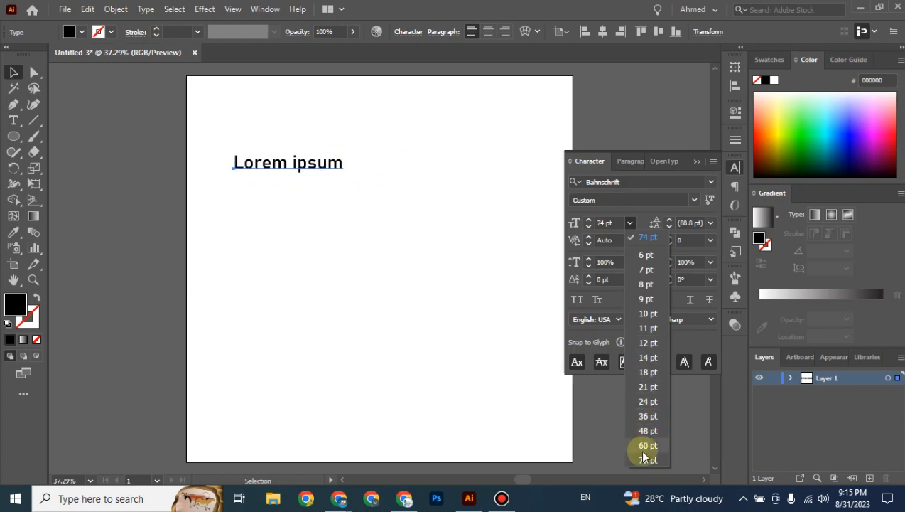
left_click(589, 223)
left_click(590, 223)
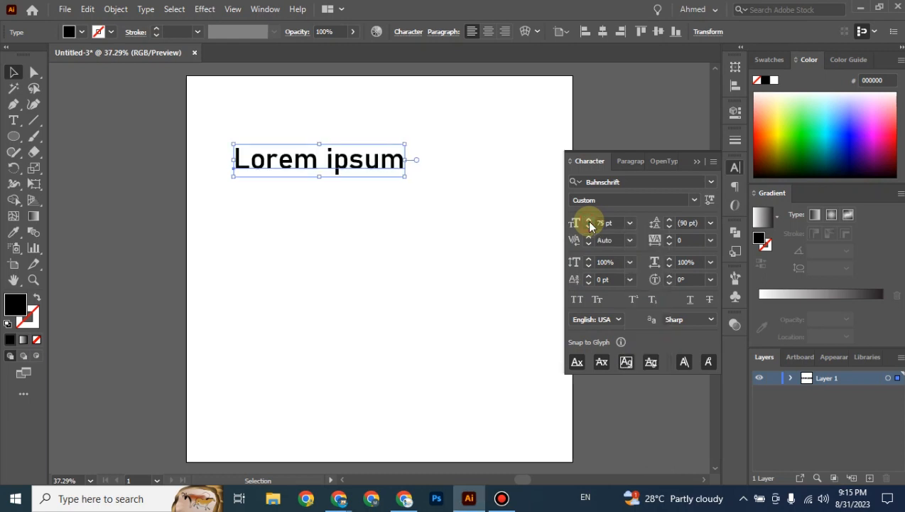
left_click(589, 223)
left_click(589, 223)
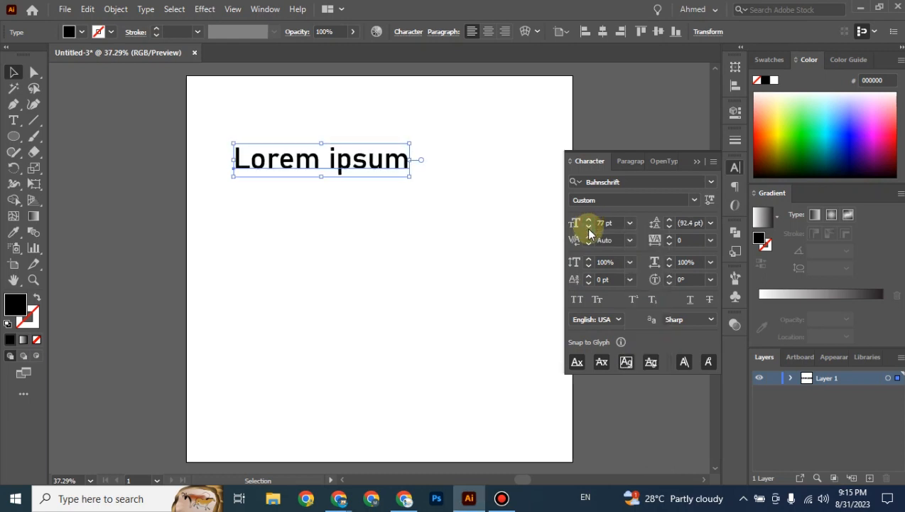
left_click(589, 228)
left_click(590, 228)
left_click(589, 229)
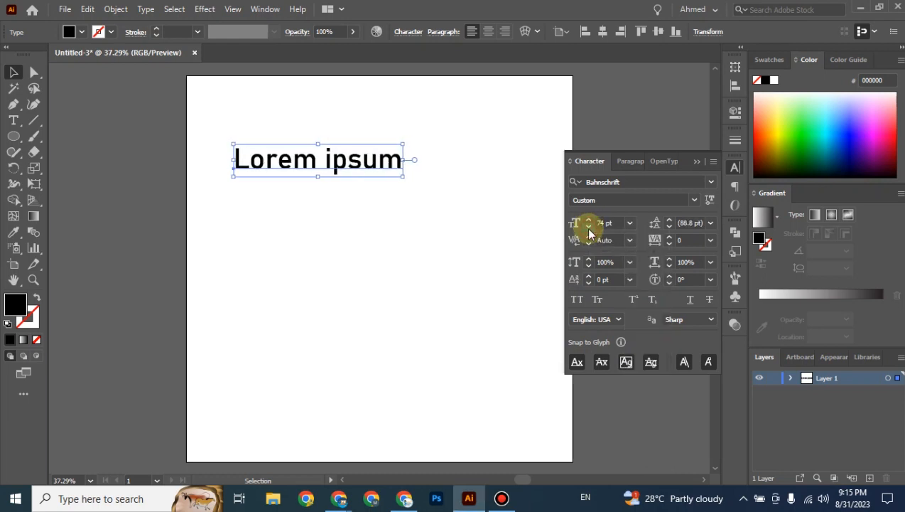
left_click(589, 228)
left_click(589, 229)
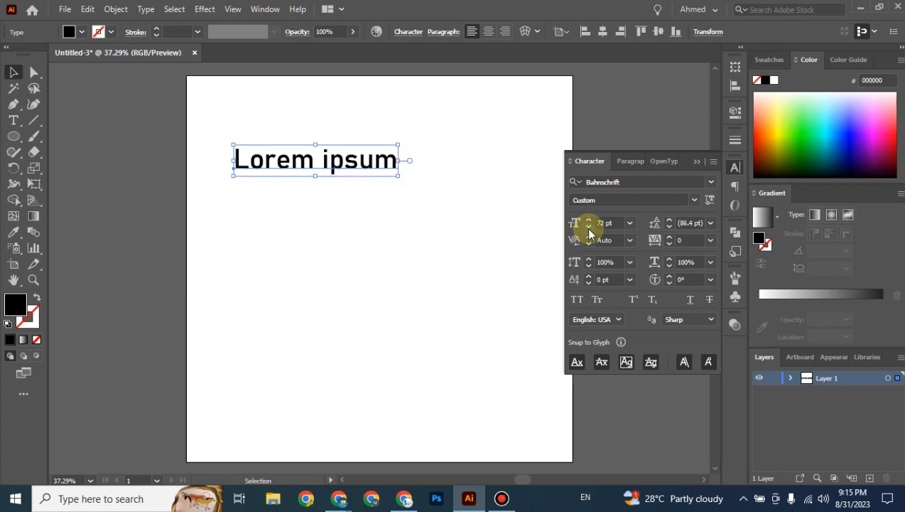
left_click(589, 228)
left_click(589, 228)
left_click(589, 228)
left_click(590, 228)
left_click(589, 228)
left_click(589, 228)
left_click(589, 228)
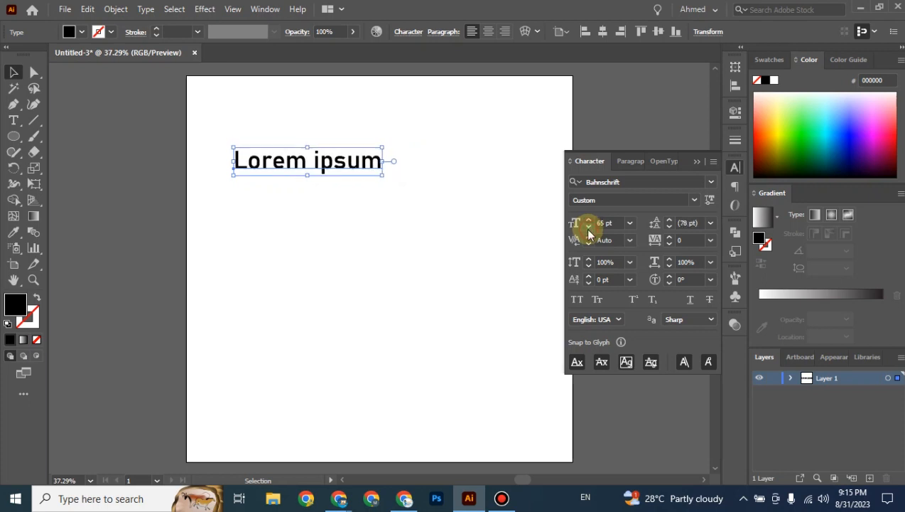
left_click(589, 220)
left_click(589, 220)
left_click(588, 220)
left_click(588, 220)
left_click(588, 220)
left_click(589, 220)
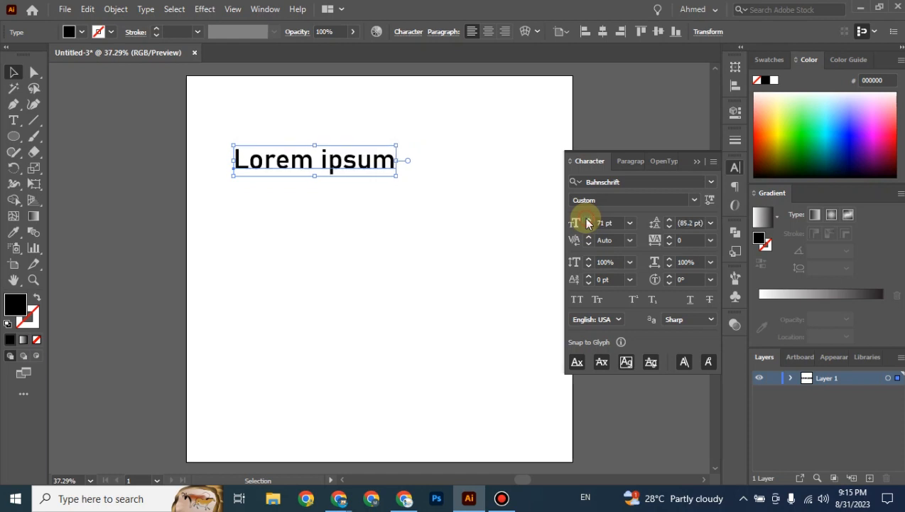
left_click(588, 220)
left_click(588, 220)
left_click(588, 219)
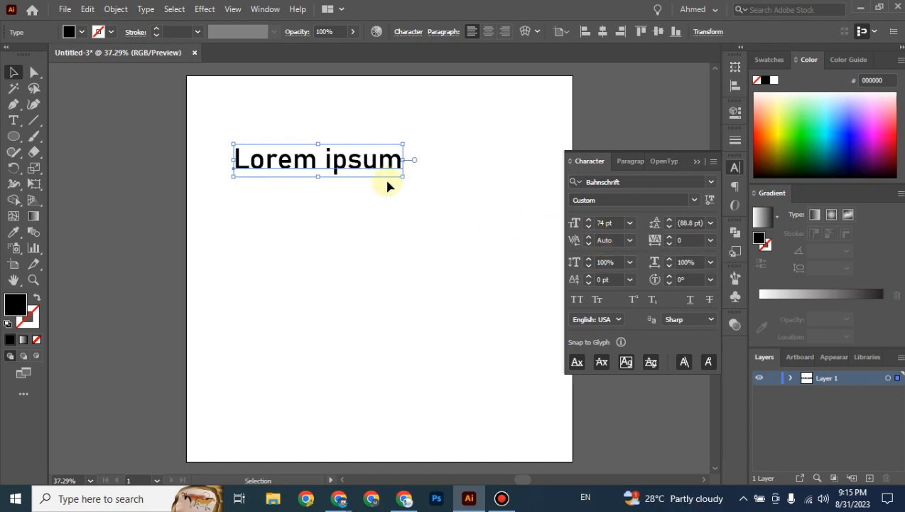
Zoom in on Lorem ipsum and place the text cursor between the 's' and 'u' of ipsum.
key("ctrl+equal")
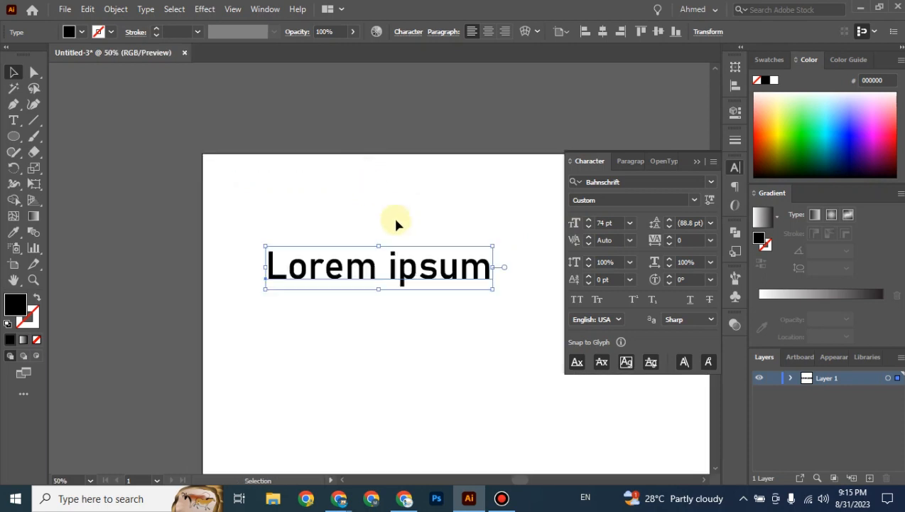
left_click_drag(396, 223, 369, 174)
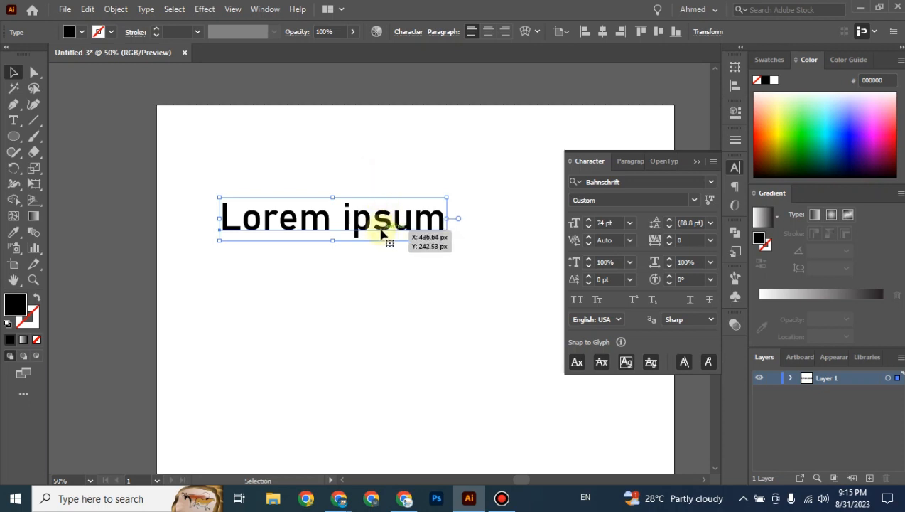
double_click(378, 224)
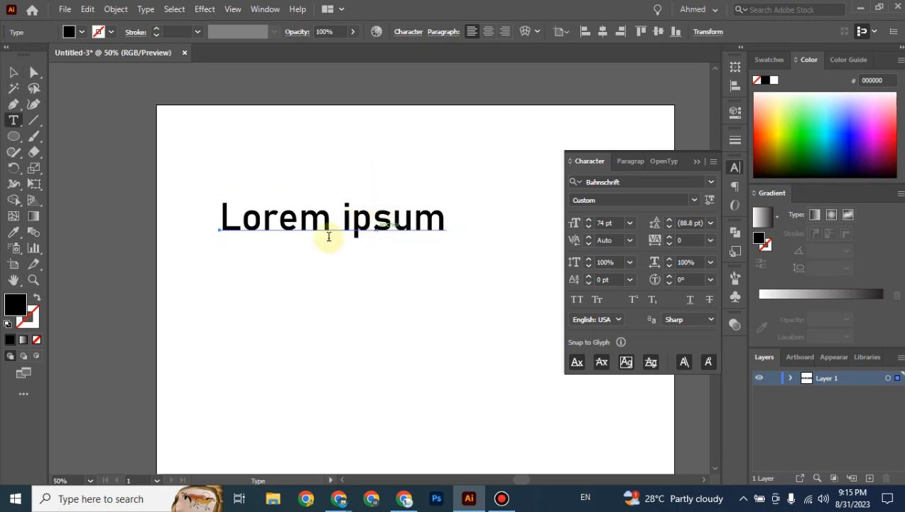
left_click(392, 222)
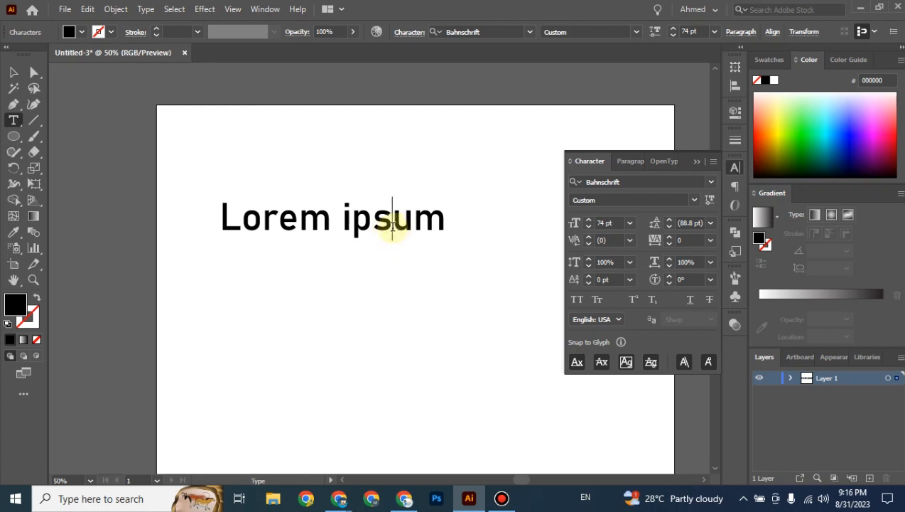
Widen the kerning between 's' and 'u', ending at a preset value of 100.
left_click(588, 240)
left_click(588, 240)
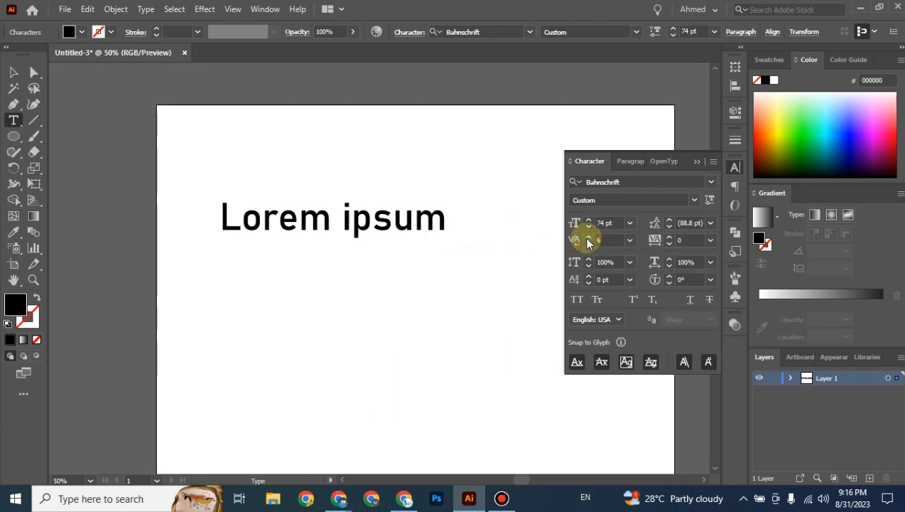
left_click(588, 240)
left_click(588, 241)
left_click(587, 240)
left_click(588, 240)
left_click(588, 240)
left_click(588, 240)
left_click(588, 240)
left_click(588, 240)
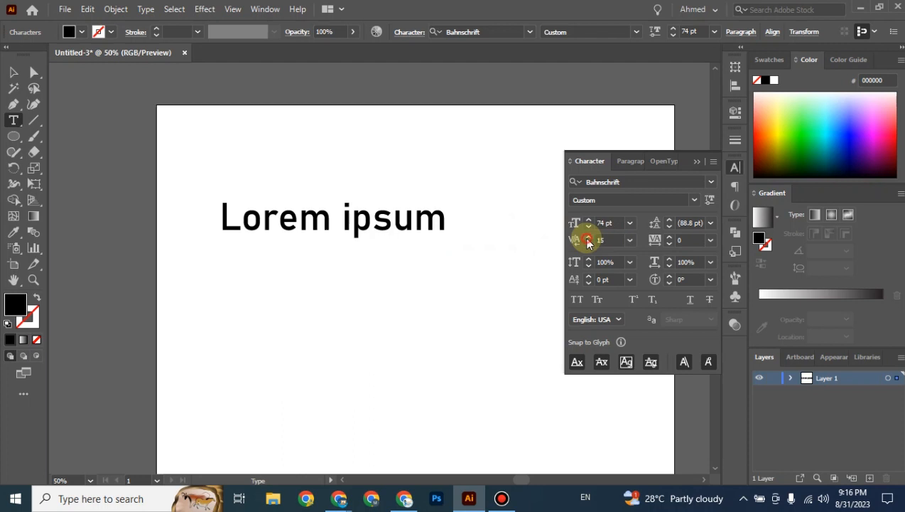
left_click(588, 240)
left_click(588, 240)
left_click(588, 241)
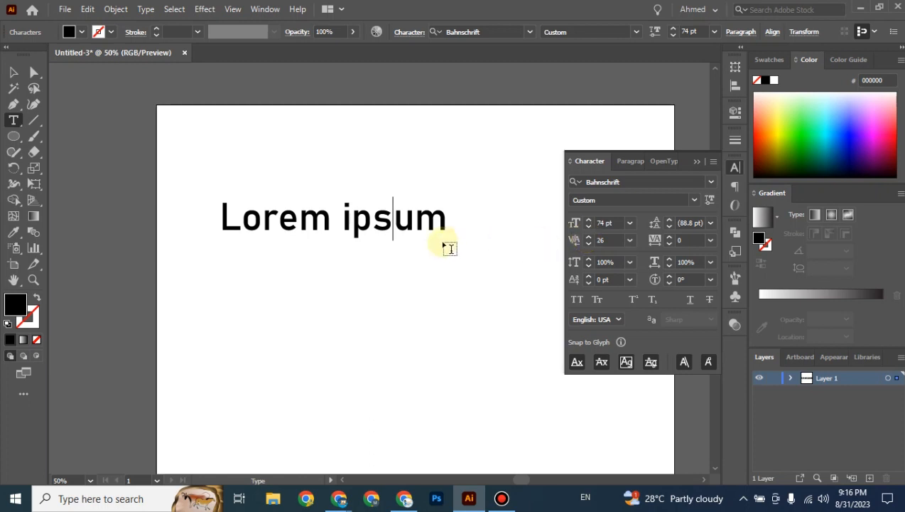
left_click(630, 240)
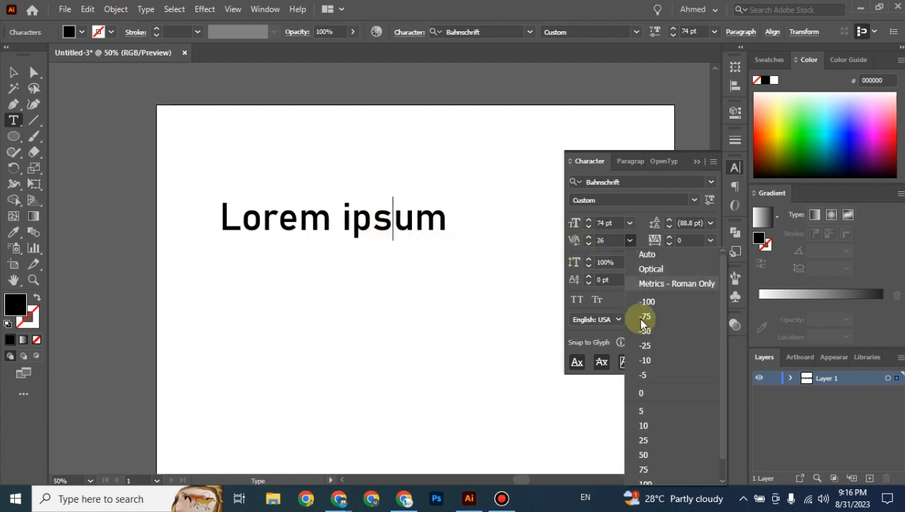
left_click(660, 482)
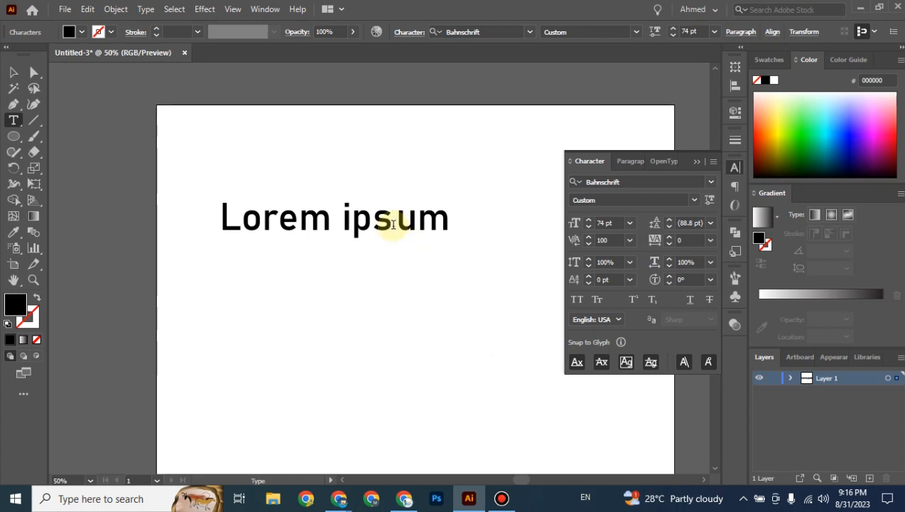
Reset the kerning between 's' and 'u' to 0.
left_click(600, 240)
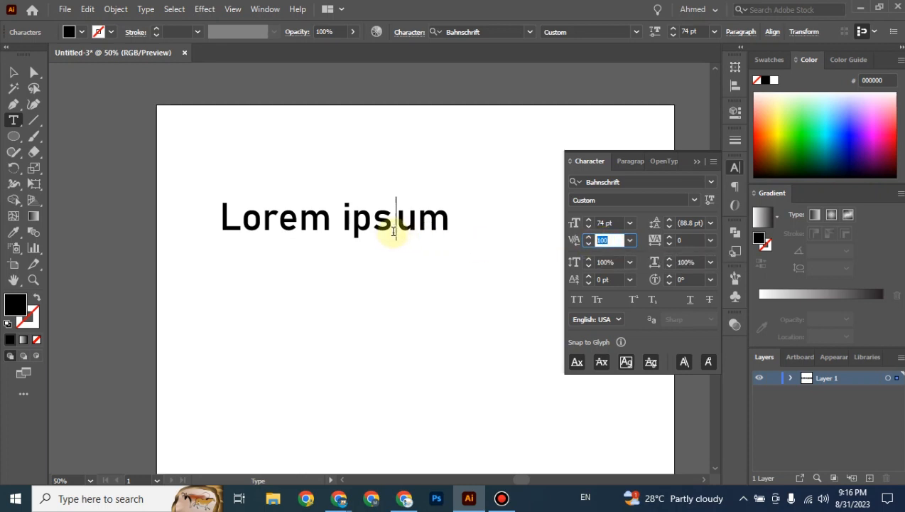
key("ctrl+Left")
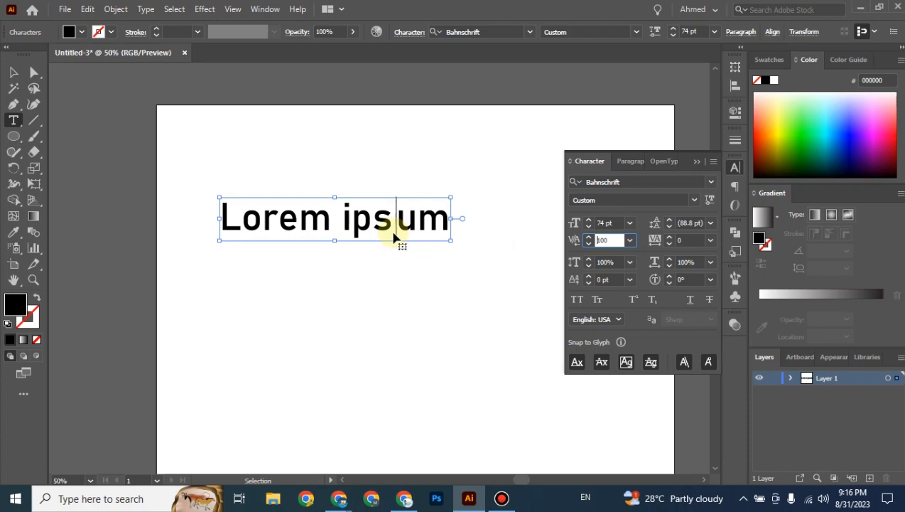
left_click(393, 234)
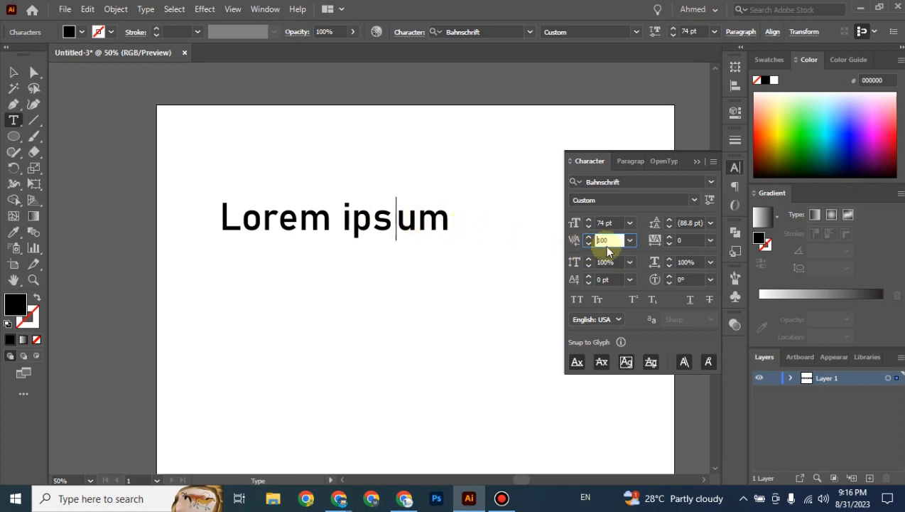
type("0")
key("Return")
Move the Lorem ipsum text object slightly up and to the right.
left_click(13, 72)
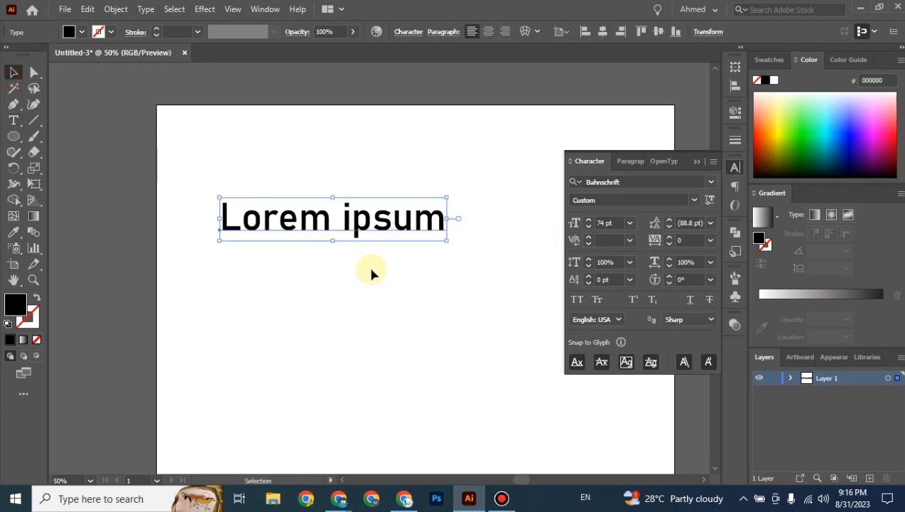
left_click(410, 297)
left_click(351, 229)
left_click_drag(358, 228, 365, 216)
Replace the Lorem ipsum text with 'Come To Code'.
key("t")
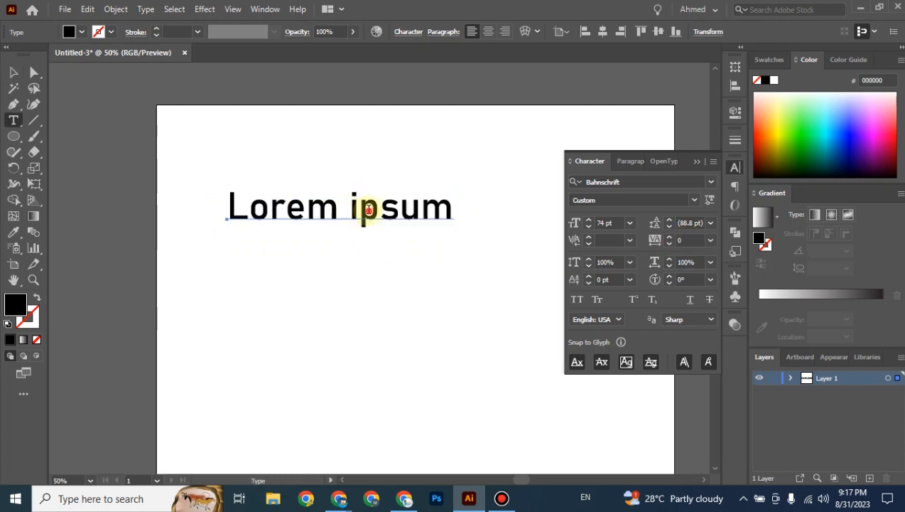
triple_click(369, 216)
type("Co")
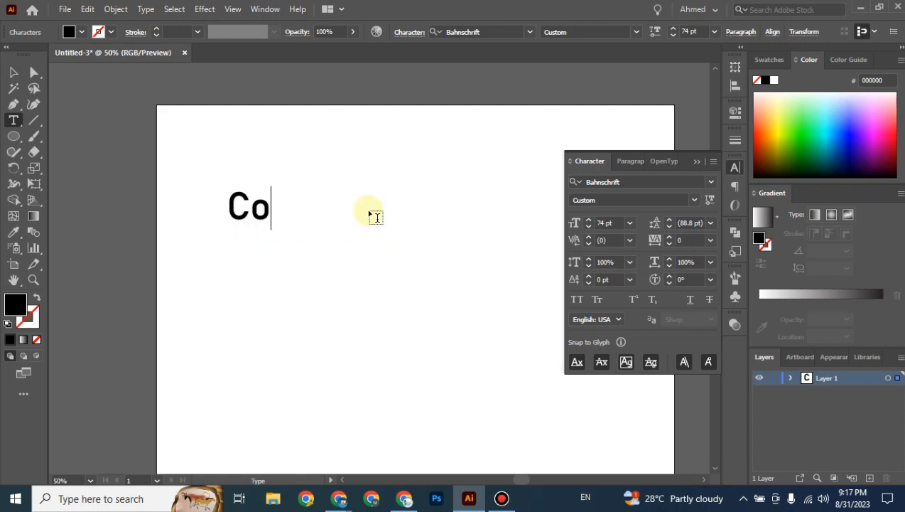
type("me To ")
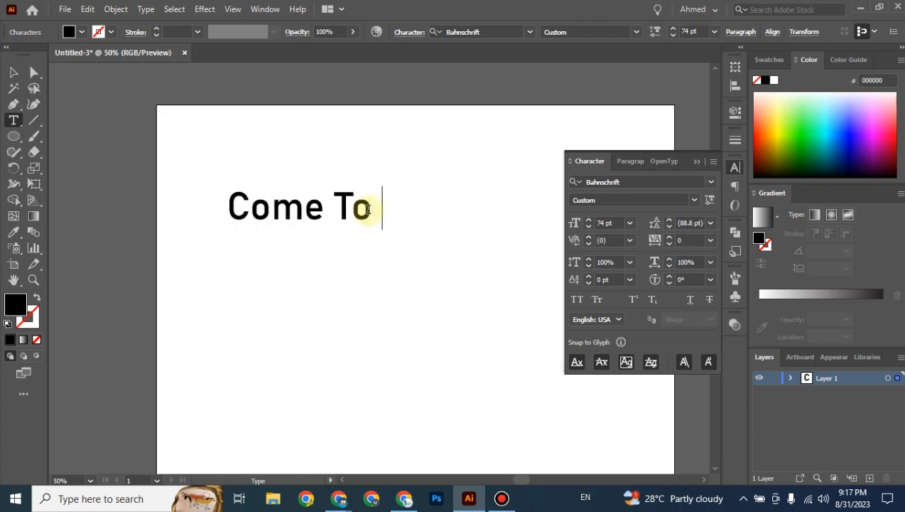
type("Code")
left_click(12, 72)
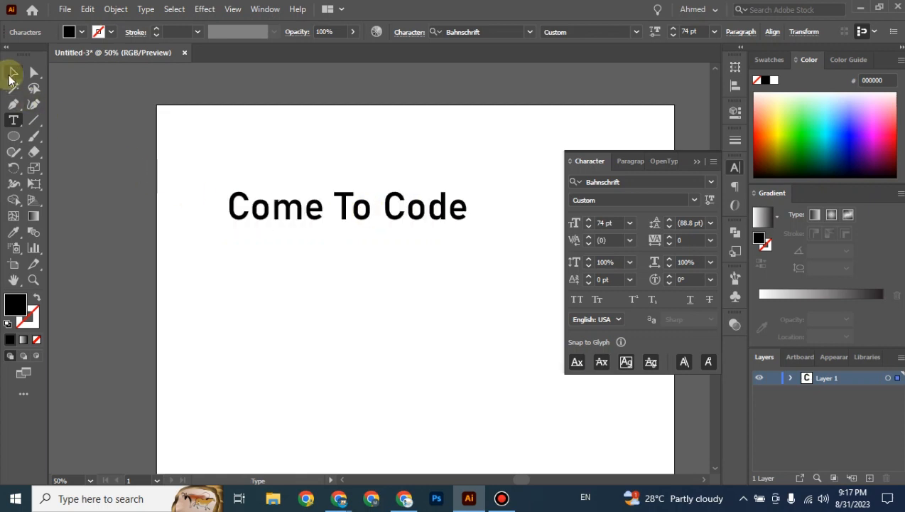
Duplicate the line directly below and retype the copy as 'Training Centre'.
left_click_drag(348, 211, 347, 249)
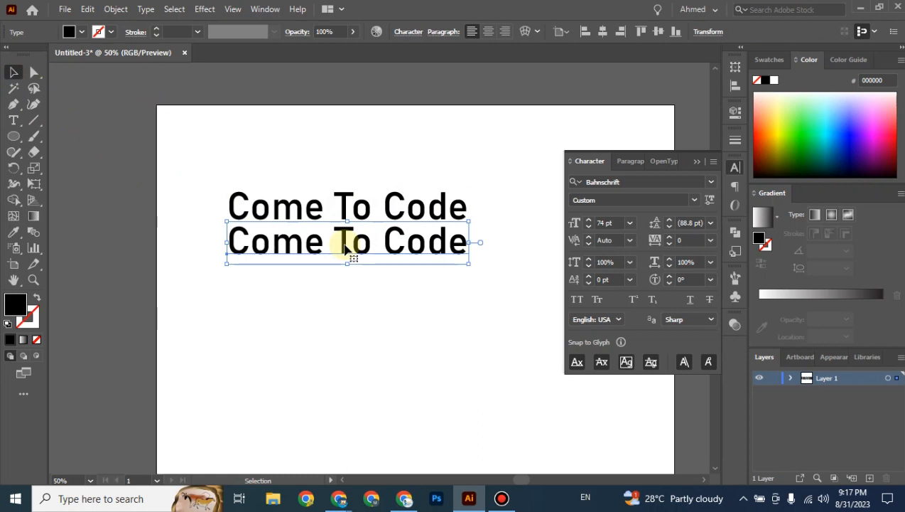
double_click(344, 246)
triple_click(361, 244)
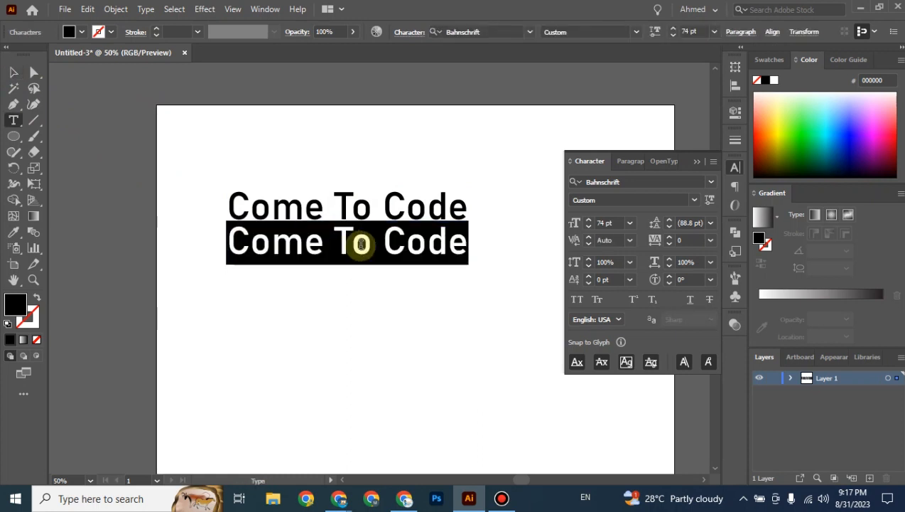
type("Training")
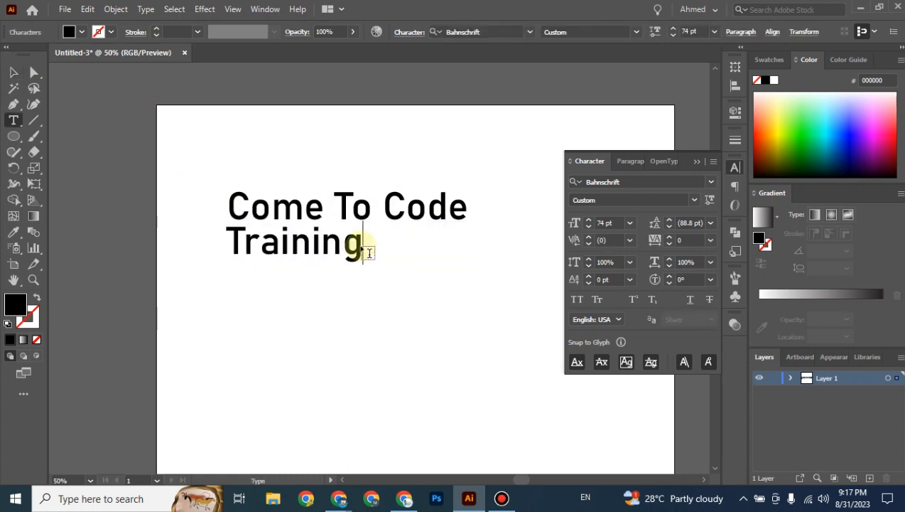
double_click(368, 250)
type("Tr")
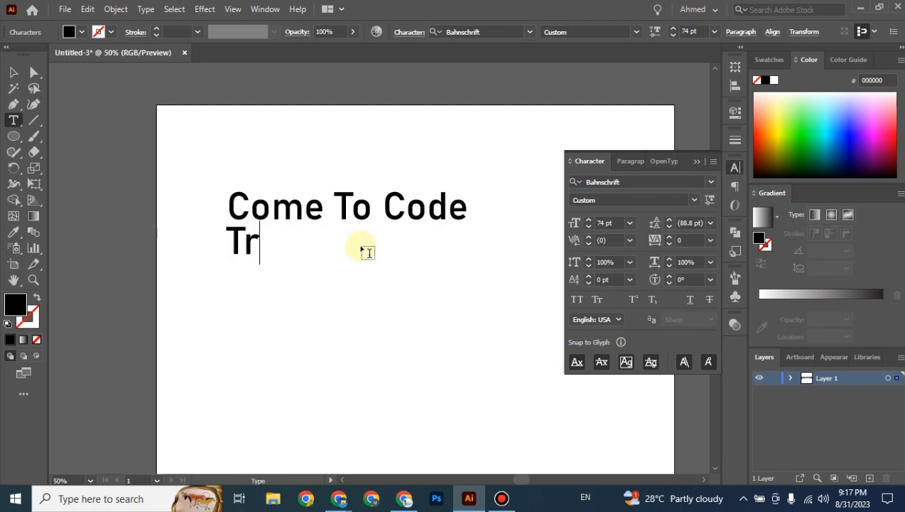
type("aining")
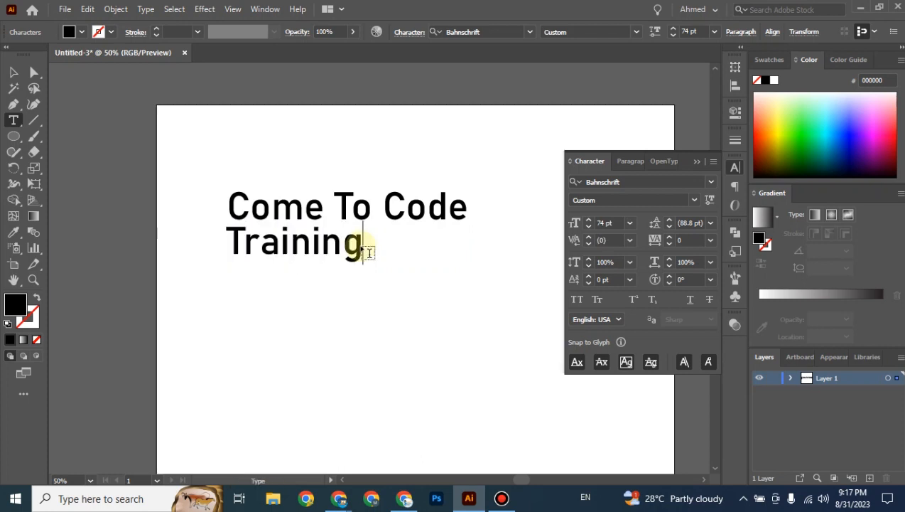
type(" C")
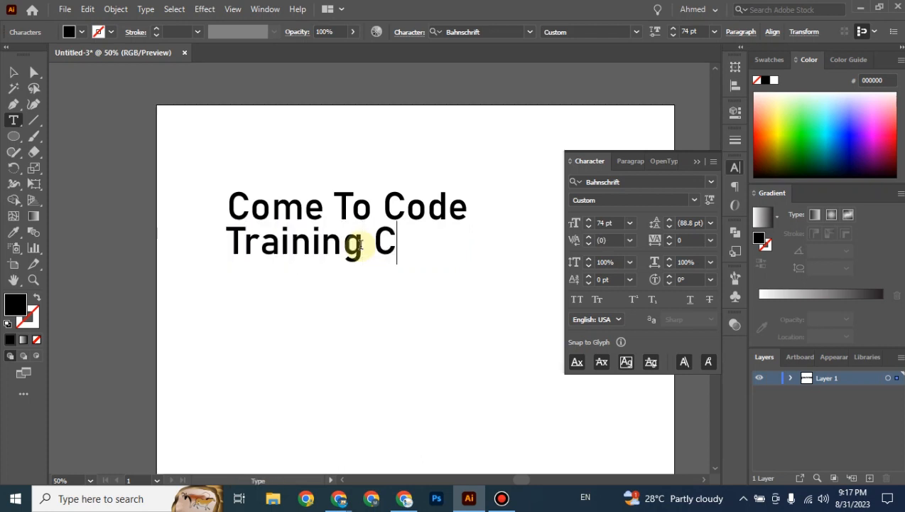
type("entre")
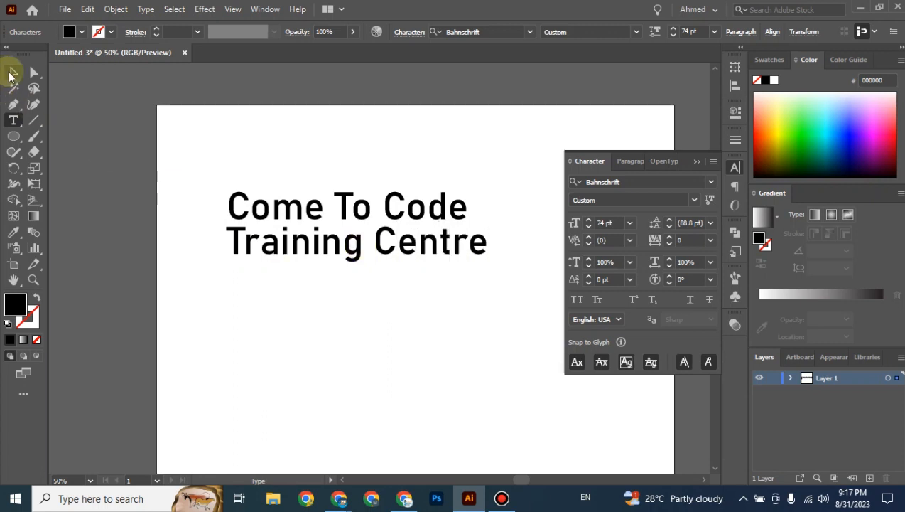
left_click(12, 73)
left_click(371, 312)
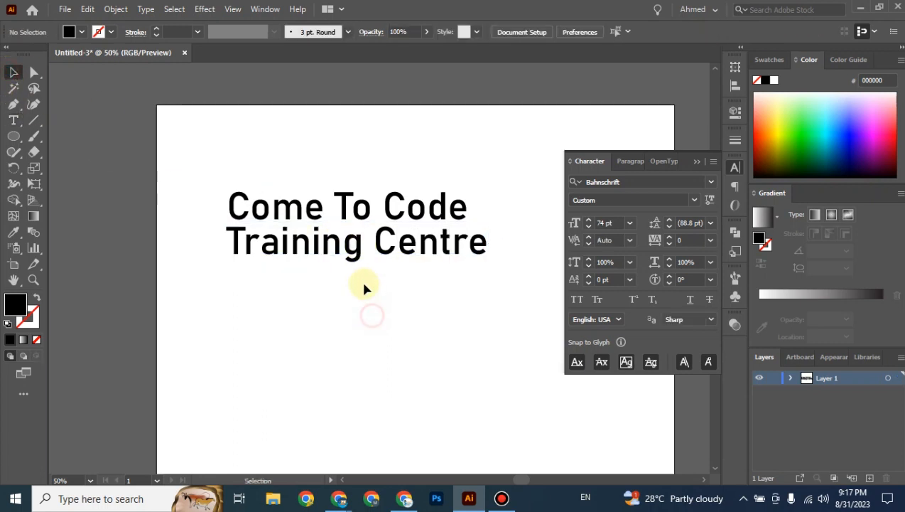
left_click(361, 208)
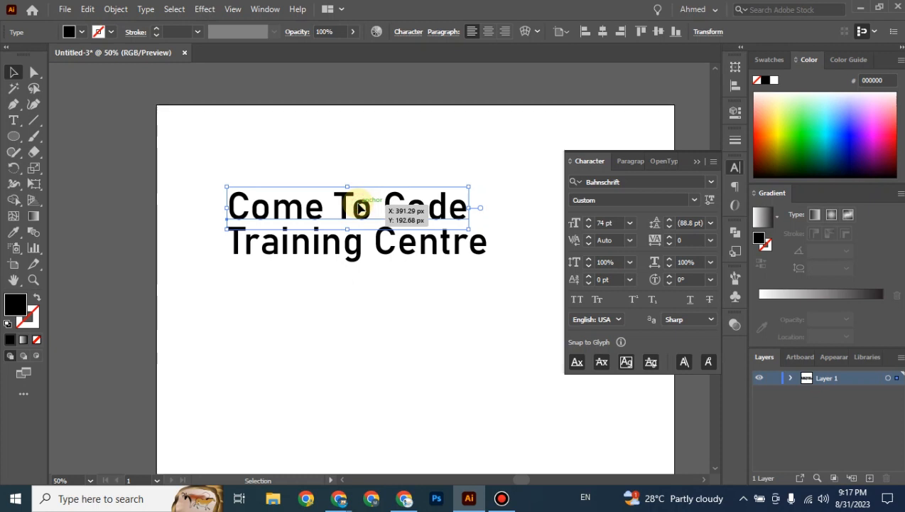
left_click(357, 244)
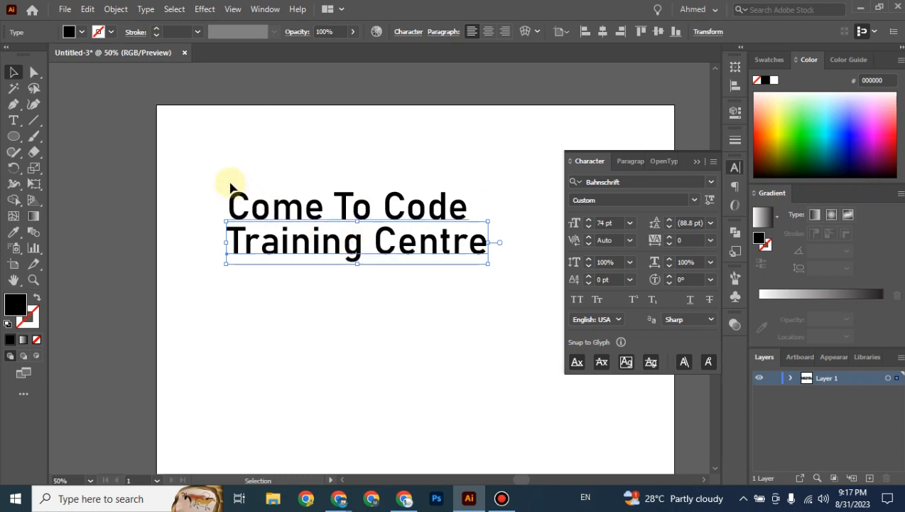
left_click_drag(204, 169, 493, 280)
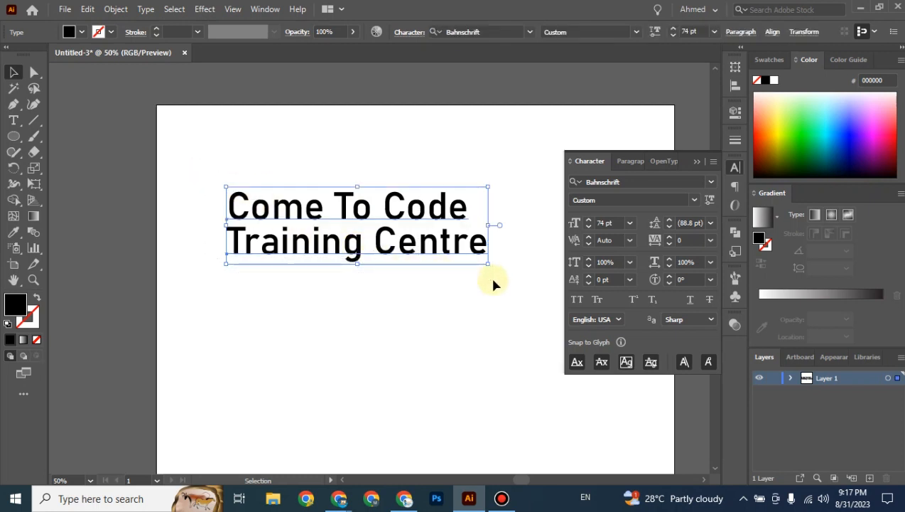
left_click(435, 291)
left_click_drag(213, 177, 498, 270)
left_click(458, 287)
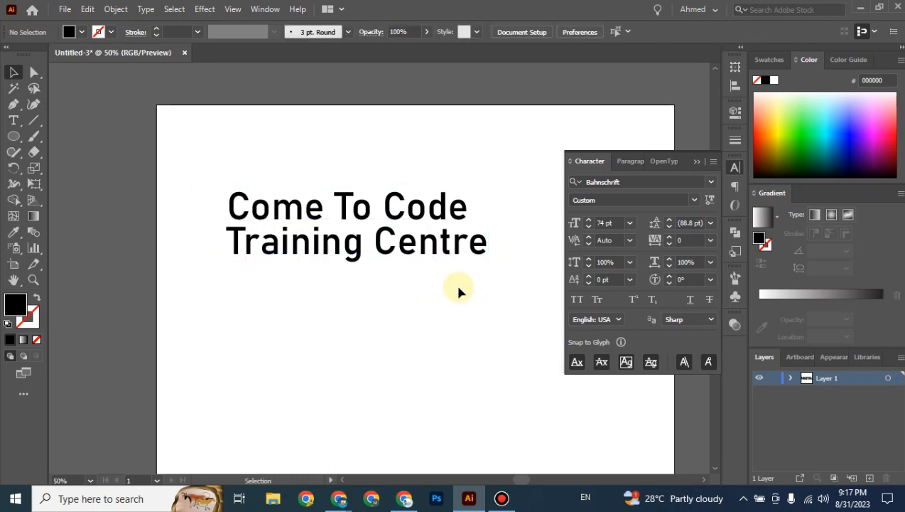
left_click(380, 241)
left_click_drag(380, 241, 391, 206)
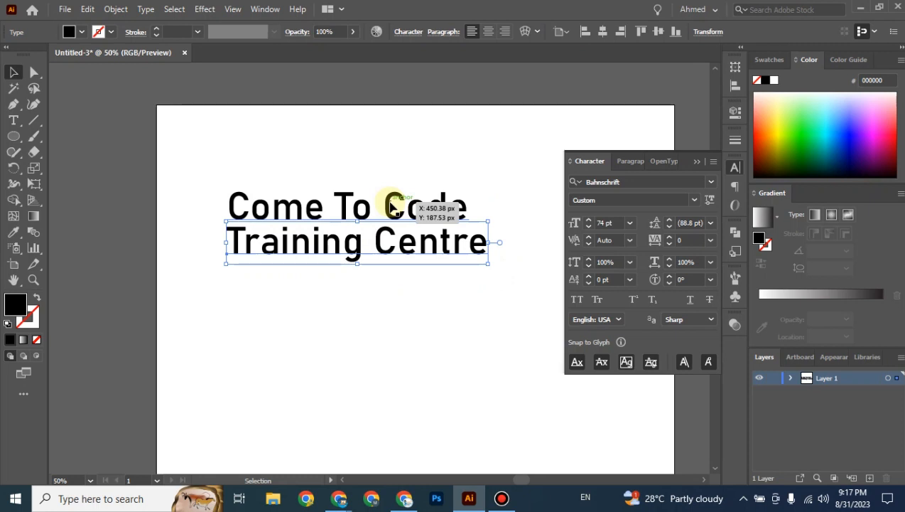
left_click(391, 206)
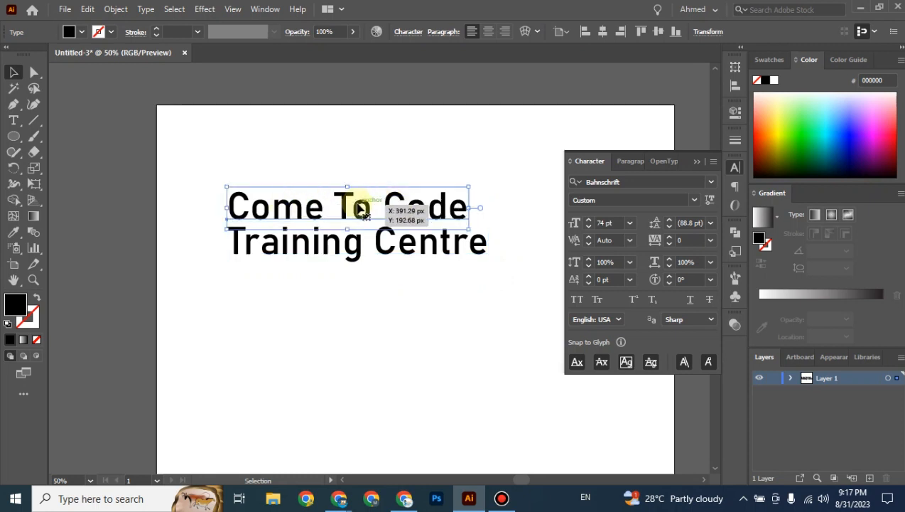
left_click(357, 244)
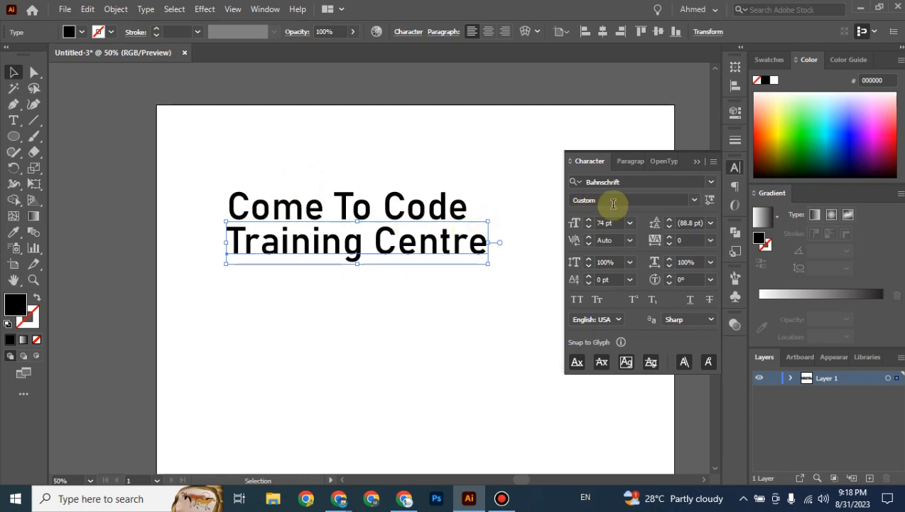
Set Training Centre to Regular, then search 'pop' and apply Poppins Medium to Come To Code.
left_click(695, 200)
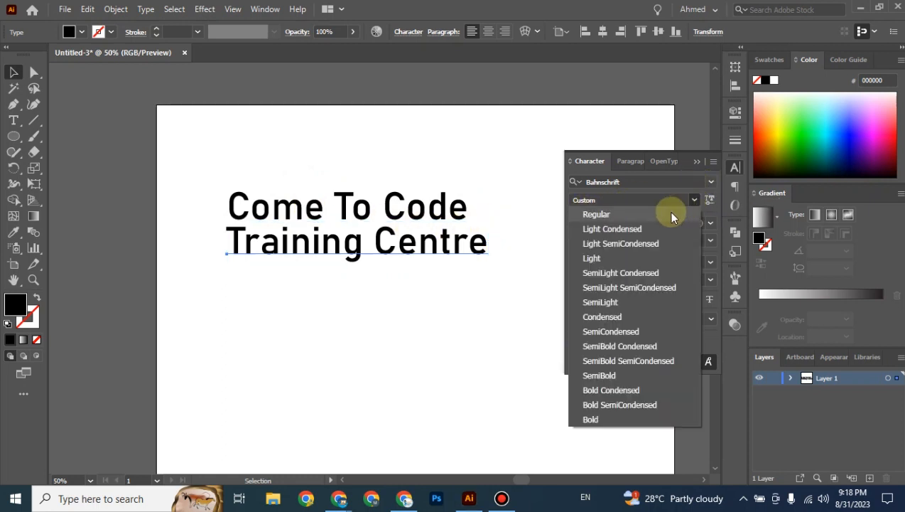
left_click(622, 217)
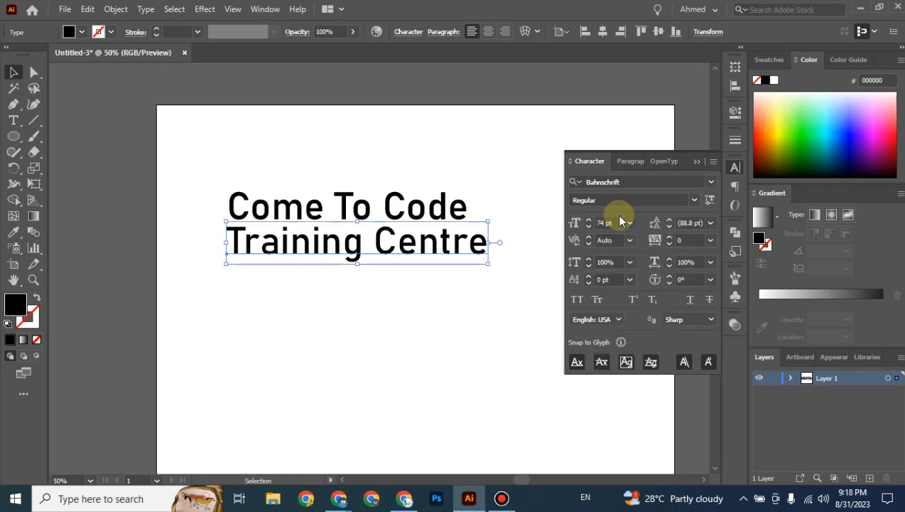
left_click(455, 205)
left_click(641, 182)
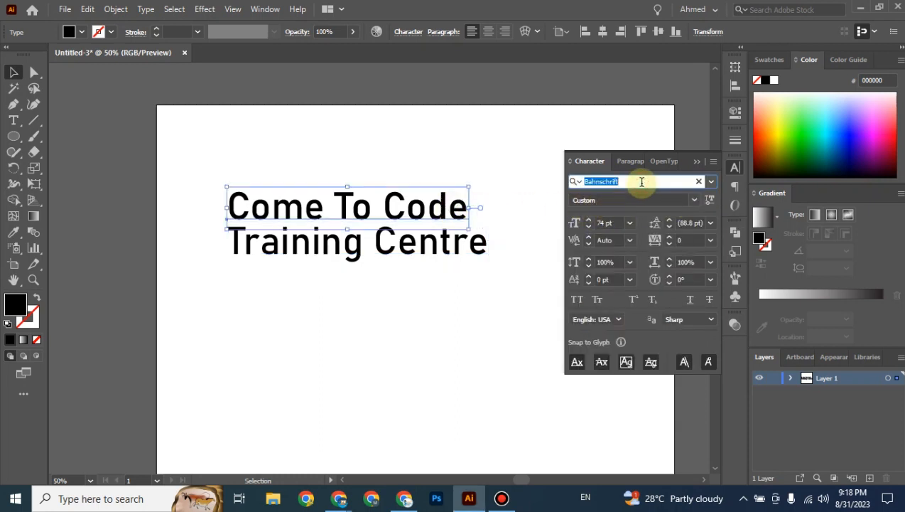
type("pop")
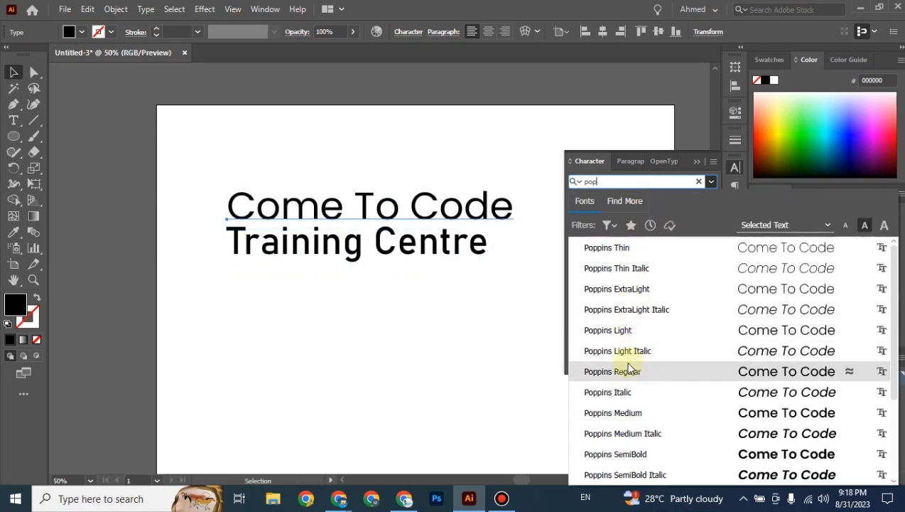
left_click(636, 413)
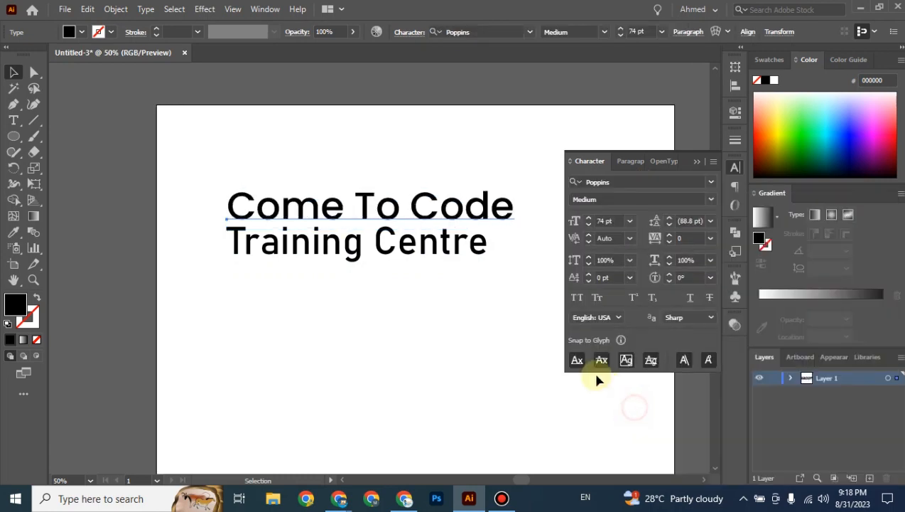
Set the Training Centre line to Bahnschrift Light.
left_click(455, 257)
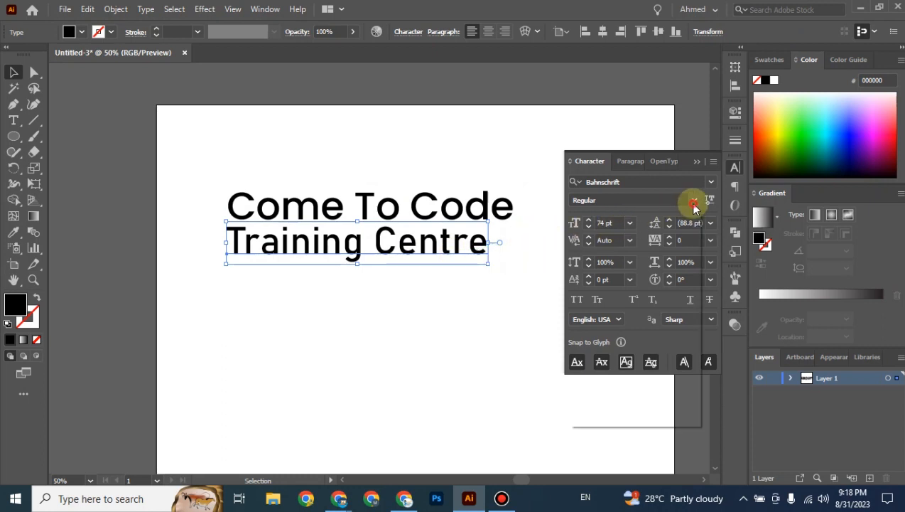
left_click(694, 204)
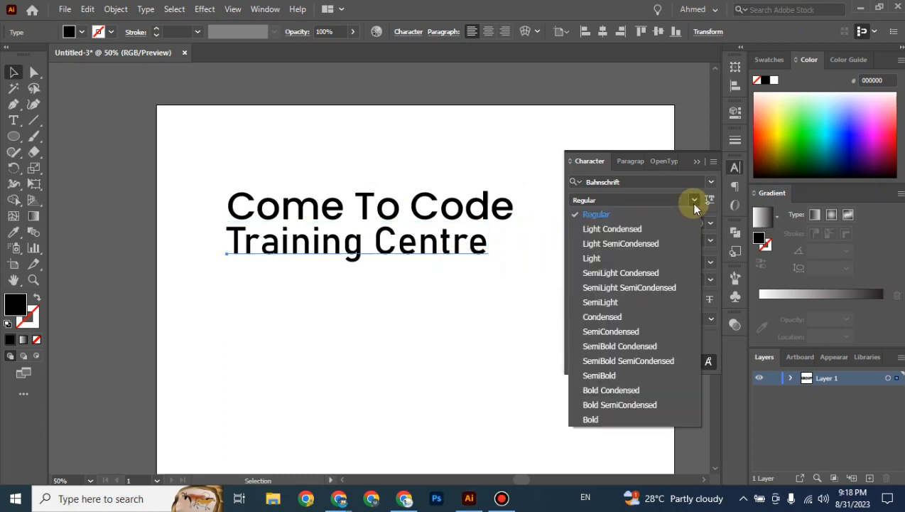
left_click(612, 258)
left_click(489, 295)
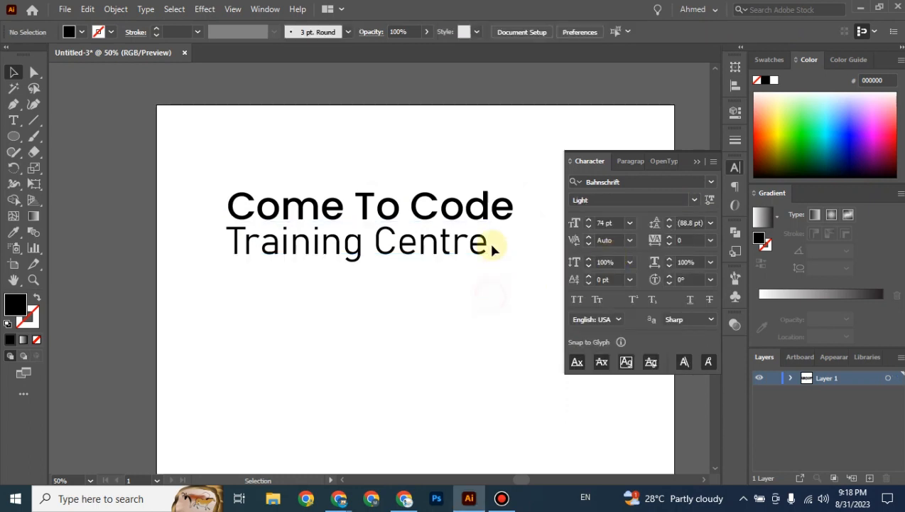
left_click(466, 213)
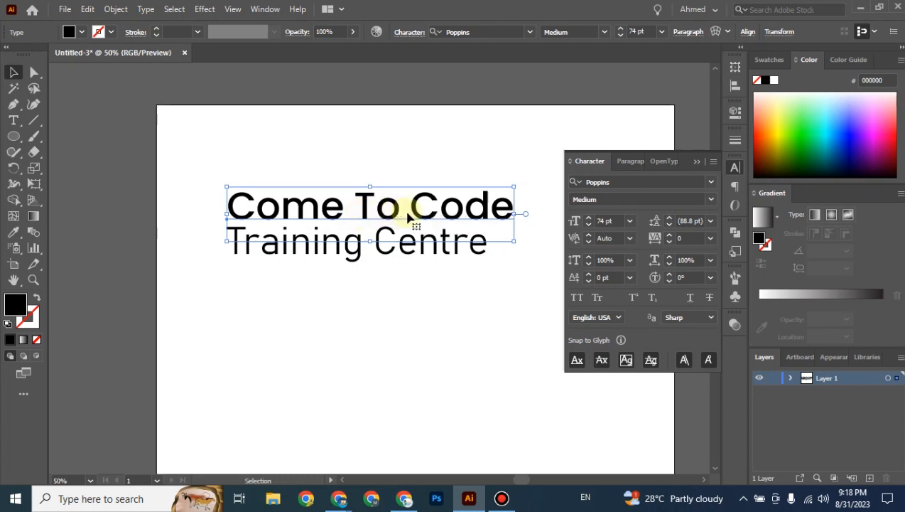
Apply All Caps so the heading reads 'COME TO CODE', checking Type > Change Case too.
left_click(576, 298)
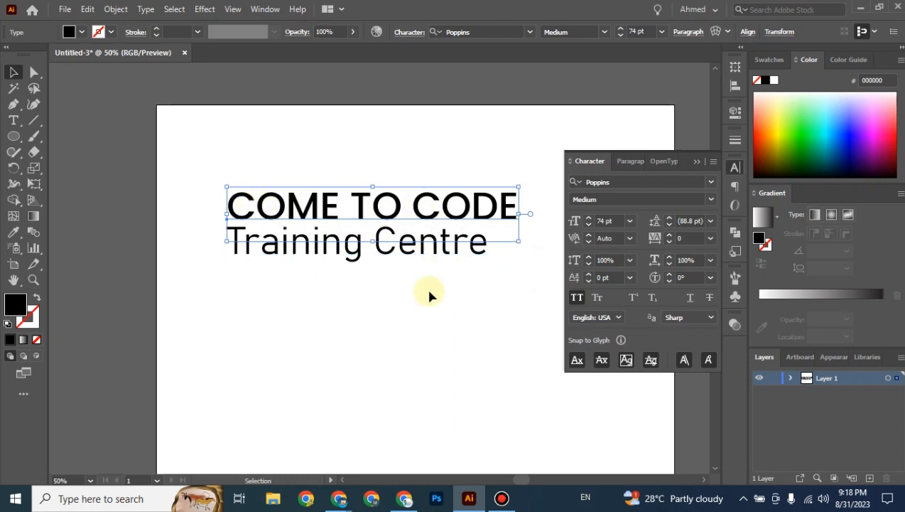
left_click(146, 9)
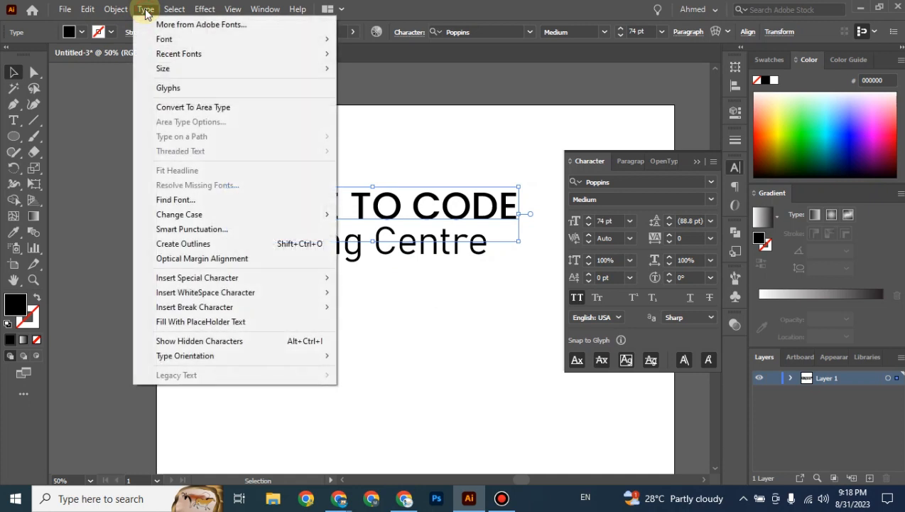
mouse_move(238, 212)
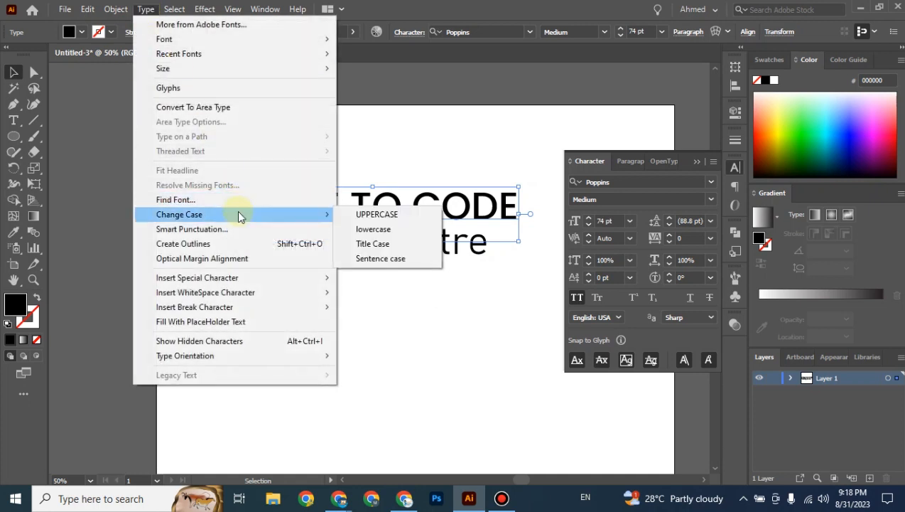
left_click(494, 215)
left_click(710, 199)
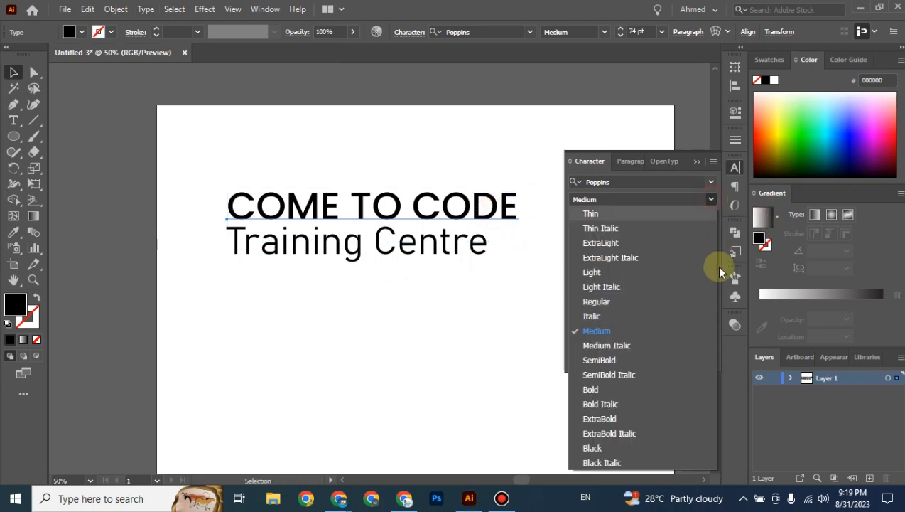
Make COME TO CODE Bold, then set Training Centre to 48 pt All Caps, moved up.
left_click(603, 384)
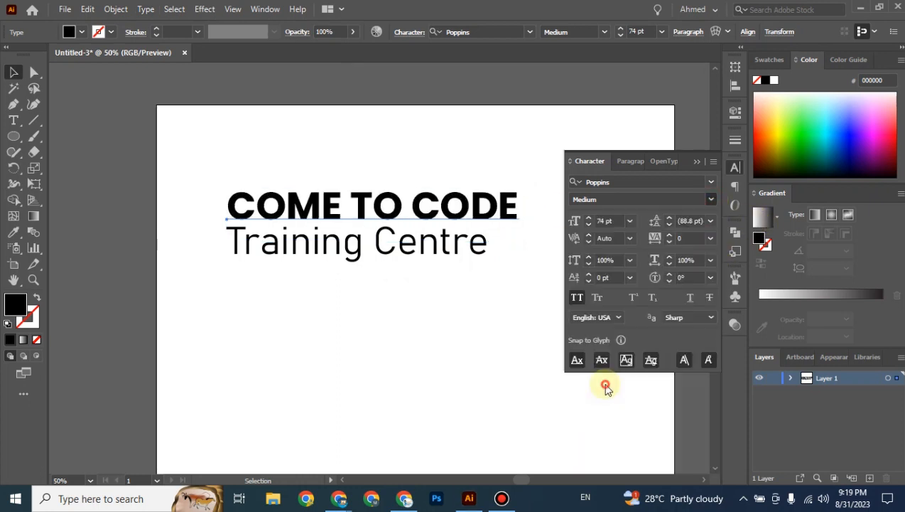
left_click(368, 336)
left_click(405, 246)
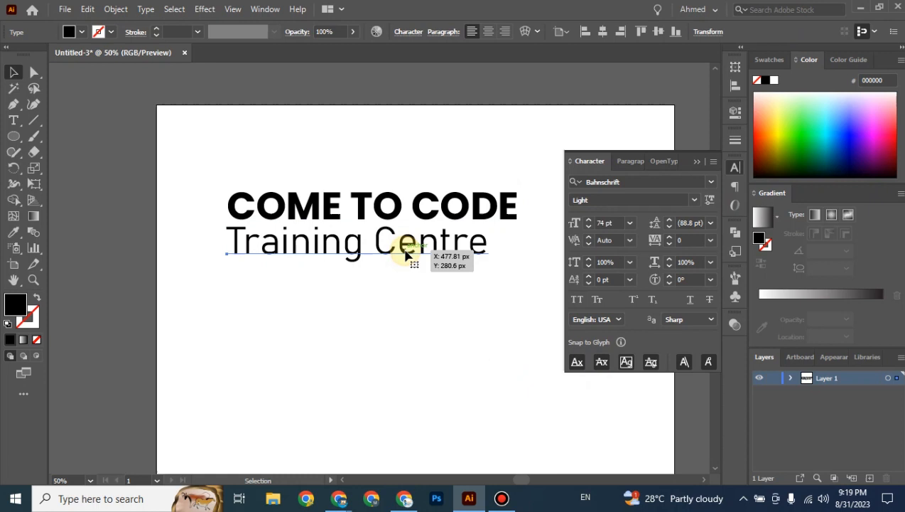
left_click(629, 225)
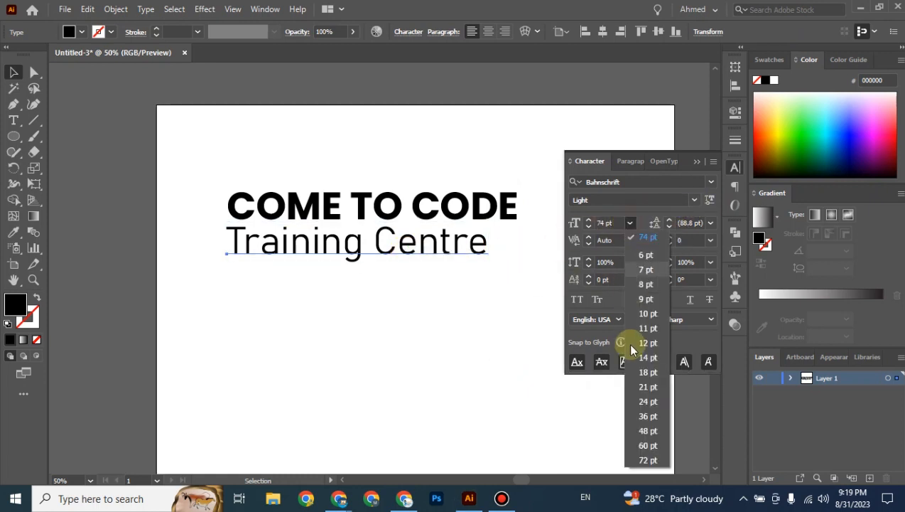
left_click(650, 431)
left_click(580, 302)
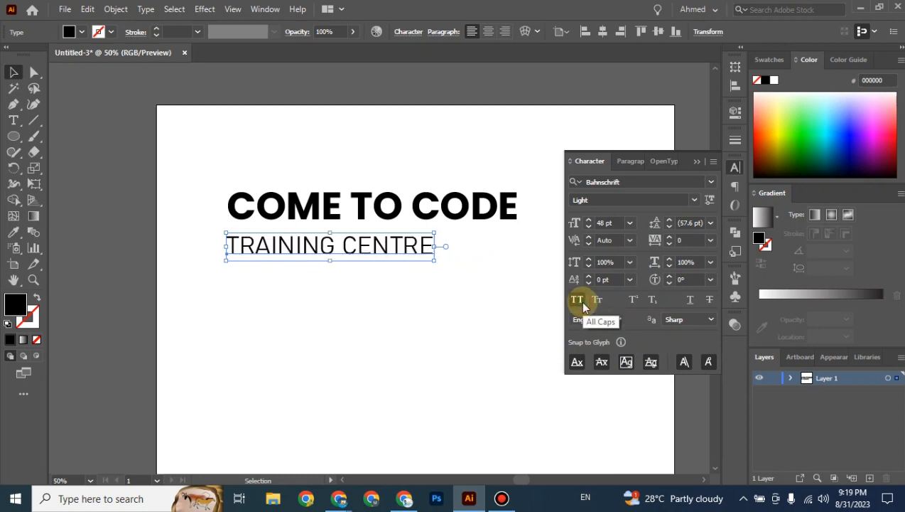
left_click_drag(366, 245, 371, 233)
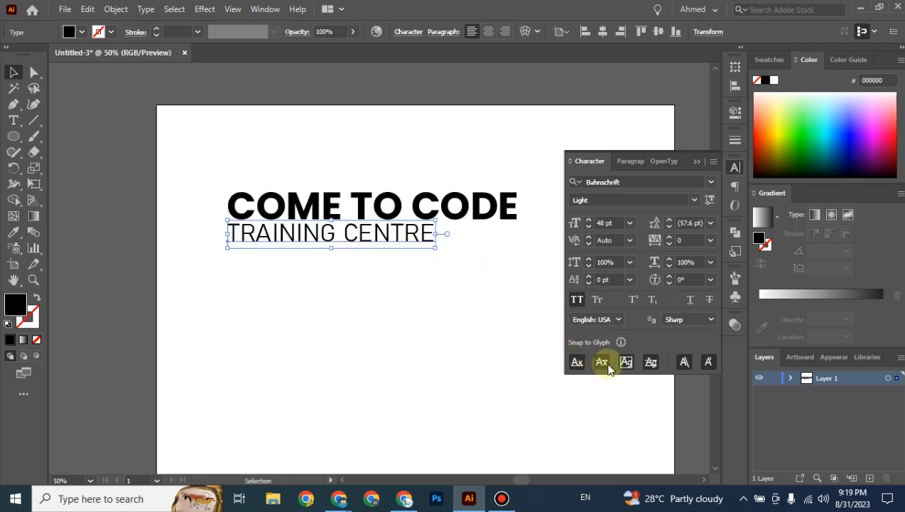
Zoom in and line TRAINING CENTRE up with the left edge of COME TO CODE.
key("ctrl+=")
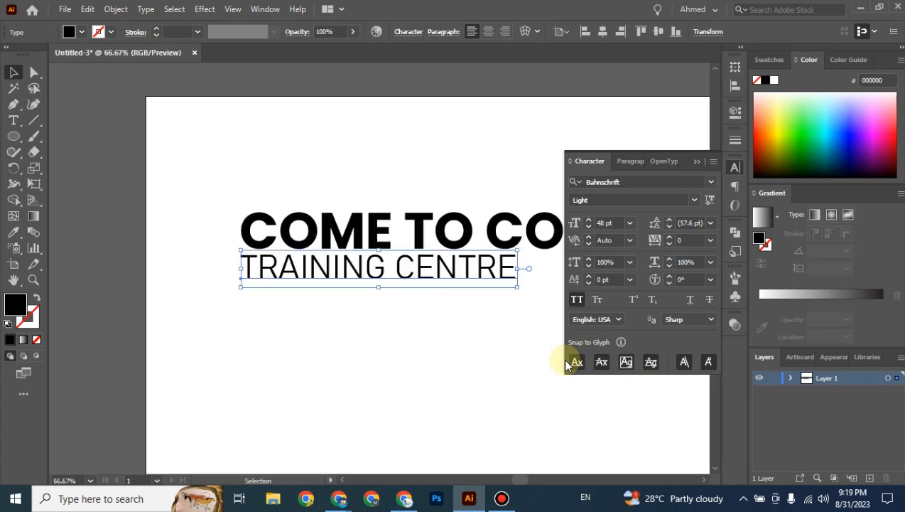
key("ctrl+=")
left_click_drag(268, 264, 269, 264)
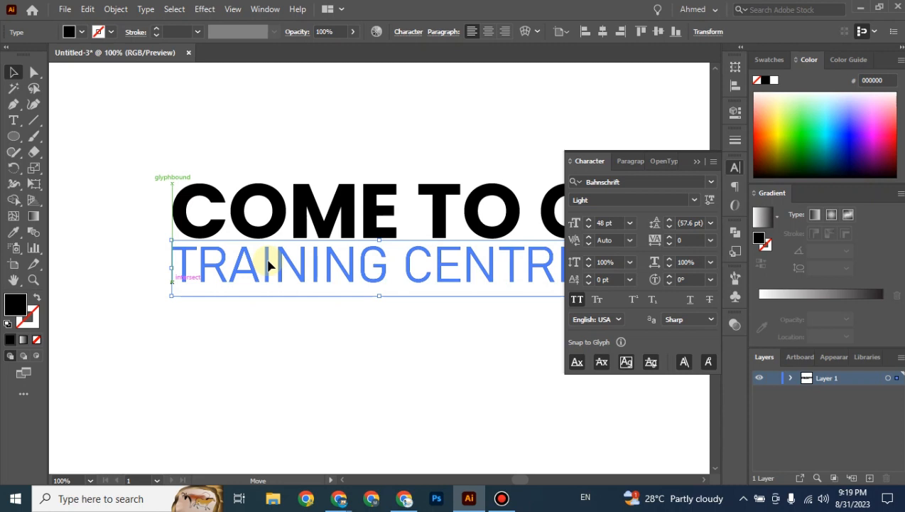
left_click_drag(268, 265, 269, 264)
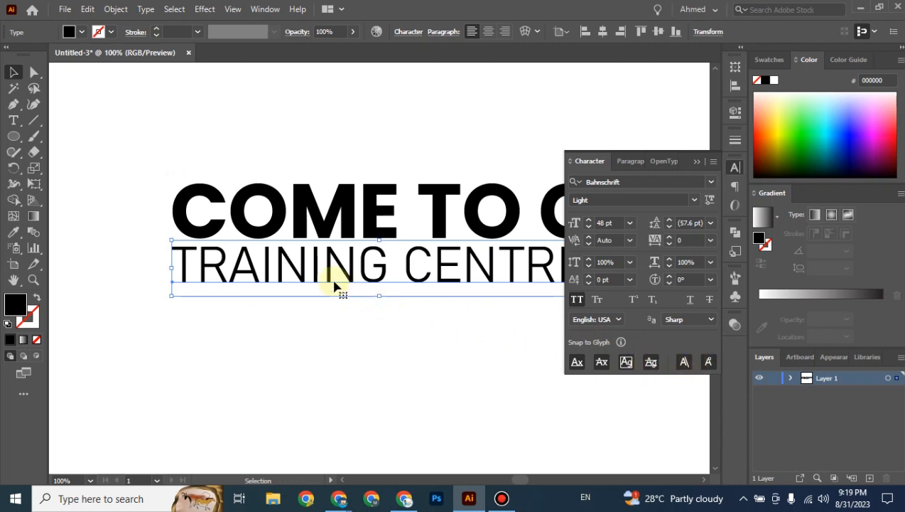
left_click_drag(317, 277, 318, 277)
Scale TRAINING CENTRE down by its corner handle, then round its font size to 41 pt.
left_click_drag(394, 378, 258, 376)
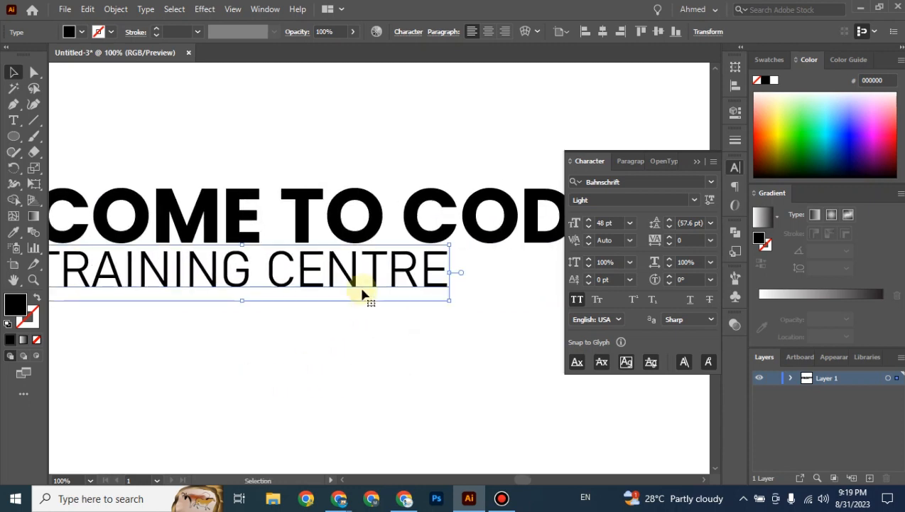
left_click_drag(449, 304, 431, 292)
left_click(441, 328)
left_click_drag(400, 348, 447, 353)
left_click(400, 283)
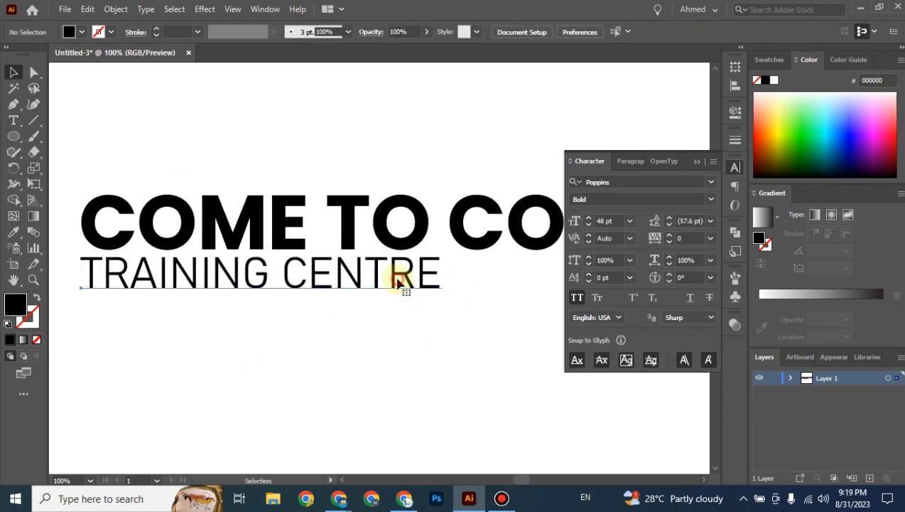
left_click(590, 232)
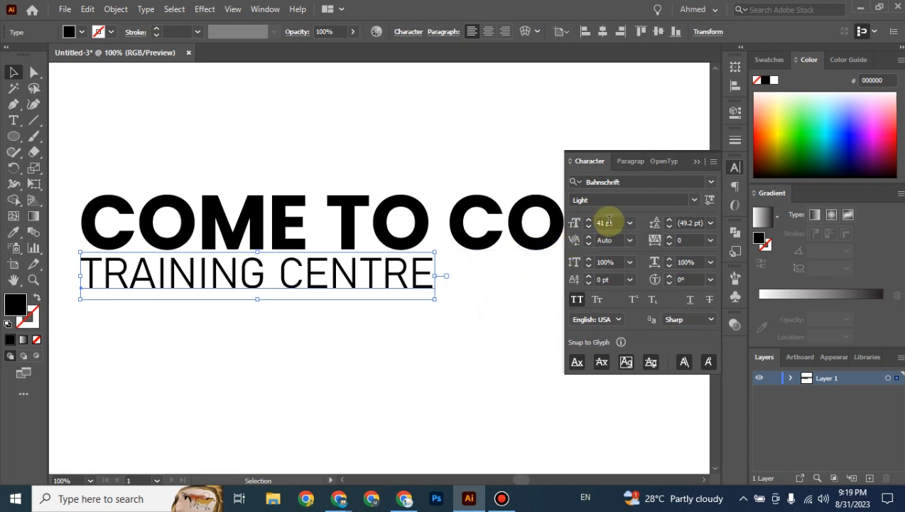
left_click(498, 318)
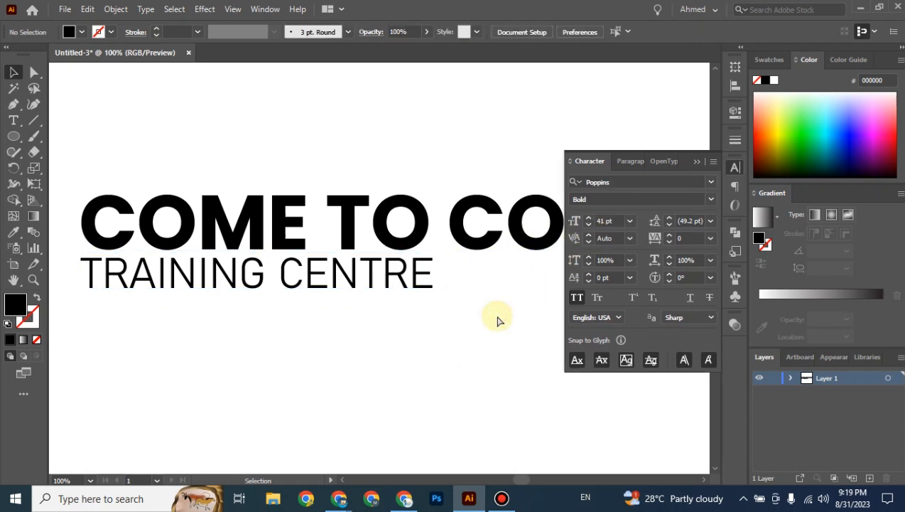
Reselect TRAINING CENTRE and pan so the full heading is in view.
key("ctrl+minus")
key("ctrl+minus")
key("ctrl+minus")
key("ctrl+plus")
key("ctrl+plus")
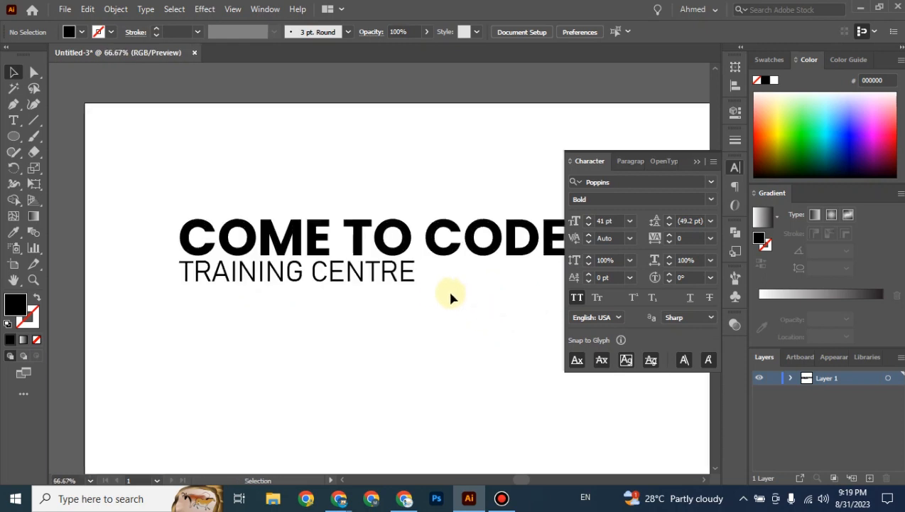
left_click(404, 285)
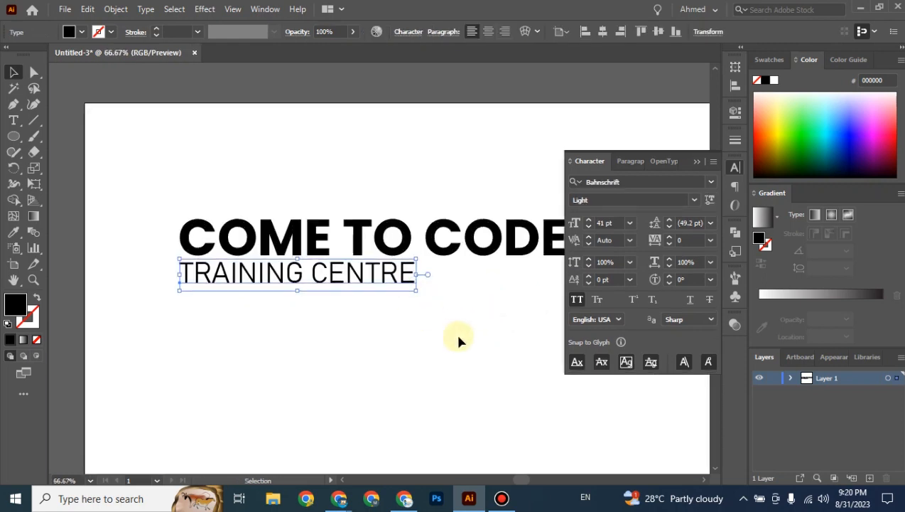
key("space")
left_click_drag(477, 324, 404, 323)
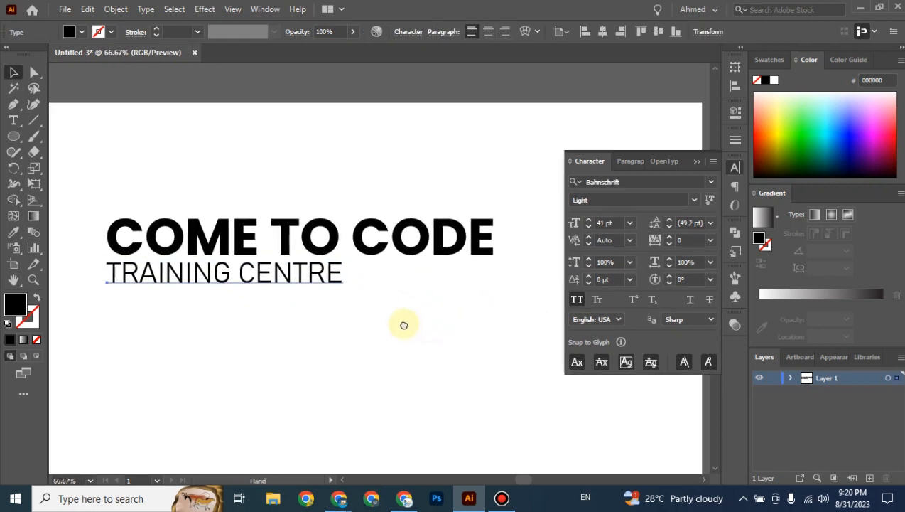
left_click(374, 287)
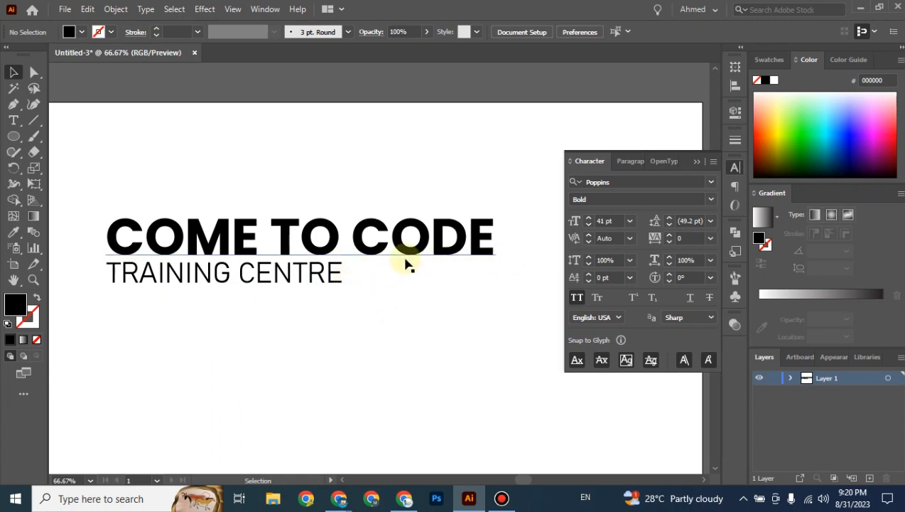
left_click(341, 277)
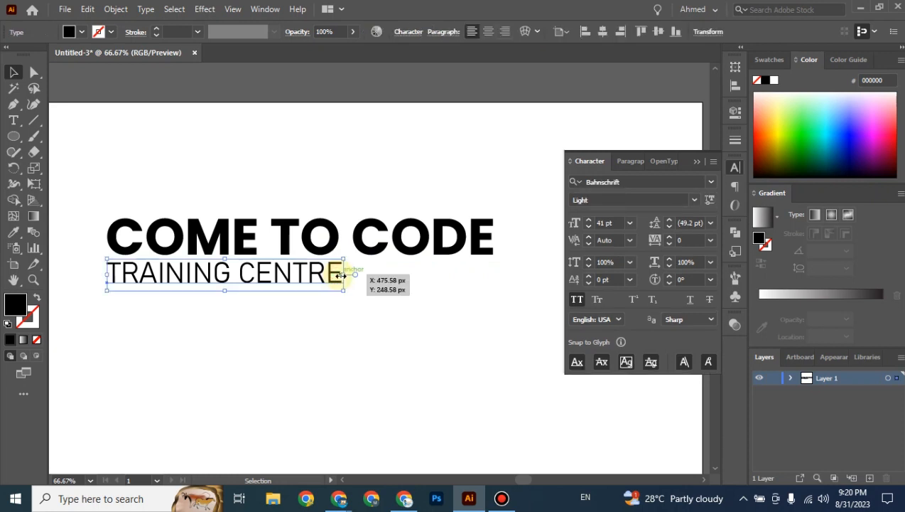
left_click_drag(343, 275, 498, 281)
left_click(494, 331)
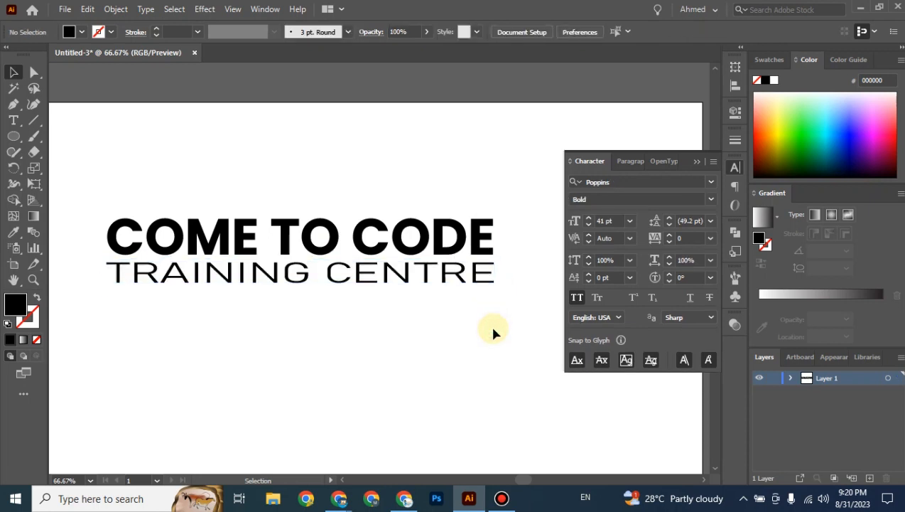
key("ctrl+z")
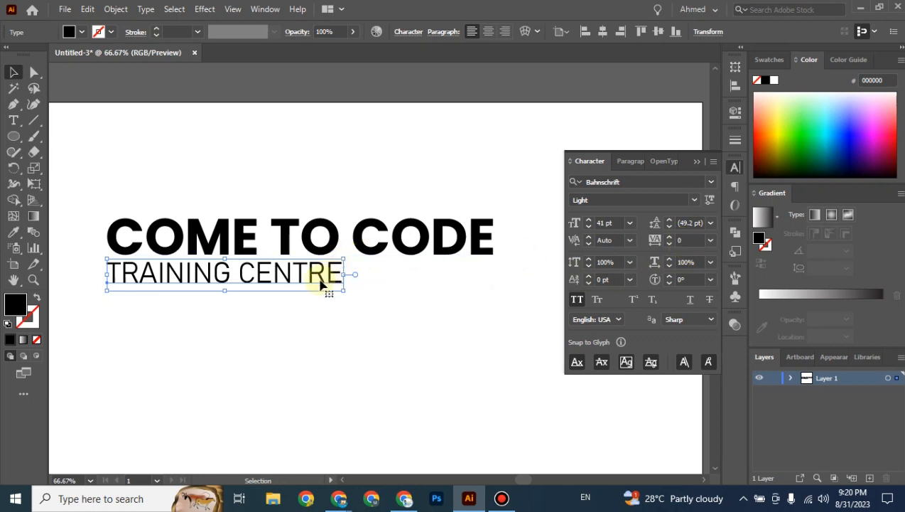
Step TRAINING CENTRE's tracking up with the Up arrow until it reads 378.
left_click(692, 240)
key("Up")
key("Up")
key("Up")
key("Up")
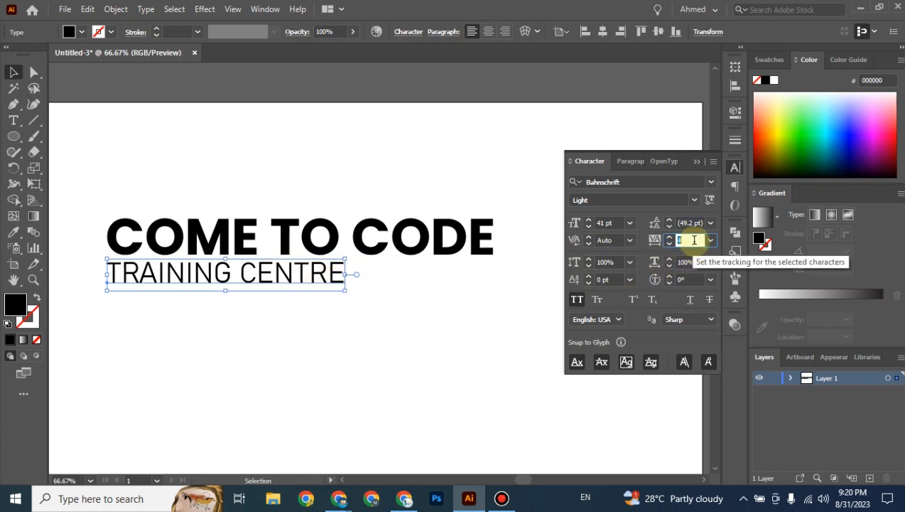
key("Up")
key("Up")
key("Up")
key("Up")
key("Up")
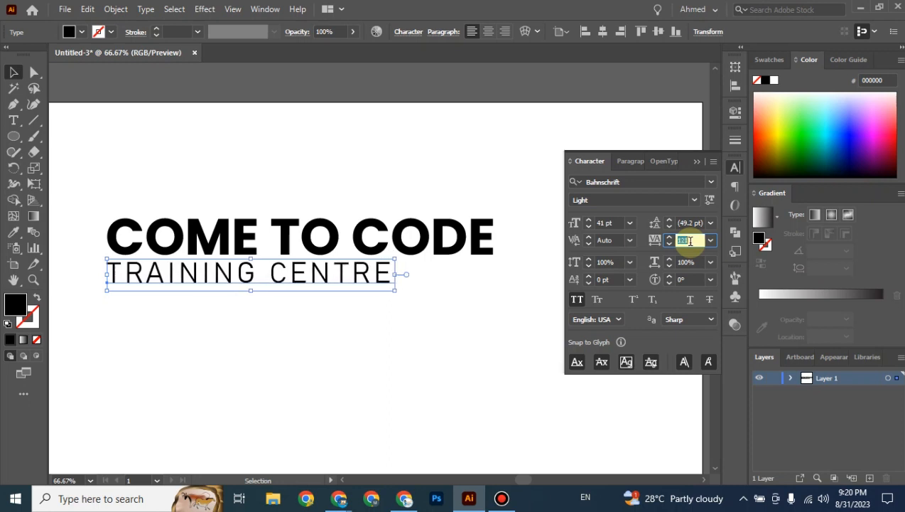
key("Up")
key("Up")
key("Up")
key("Up")
key("Up")
key("Up")
key("Up")
key("Up")
key("Up")
key("Up")
key("Up")
key("Up")
key("Up")
key("Up")
key("Up")
key("Up")
key("Up")
key("Up")
key("Up")
key("Up")
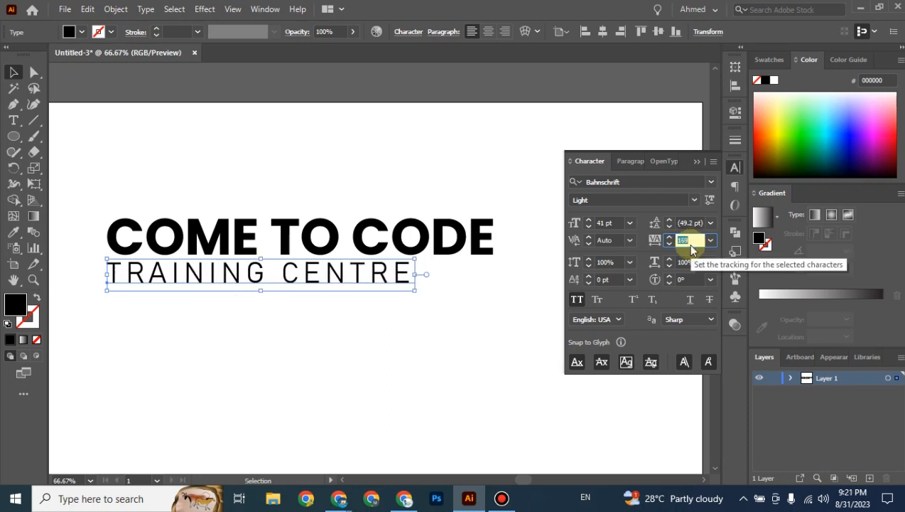
key("Up")
key("Up")
key("Up")
key("Up")
key("Up")
key("Up")
key("Up")
key("Up")
key("Up")
key("Up")
key("Up")
key("Up")
key("Up")
key("Up")
key("Up")
key("Up")
key("Up")
key("Up")
key("Up")
key("Up")
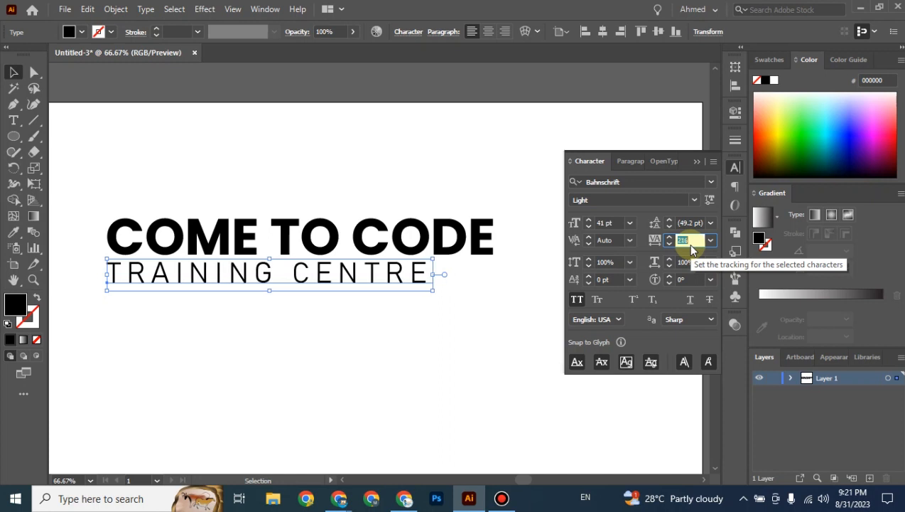
key("Up")
key("Up")
key("Up")
key("Up")
key("Up")
key("Up")
key("Up")
key("Up")
key("Up")
key("Up")
key("Up")
key("Up")
key("Up")
key("Up")
key("Up")
key("Up")
key("Up")
key("Up")
key("Up")
key("Up")
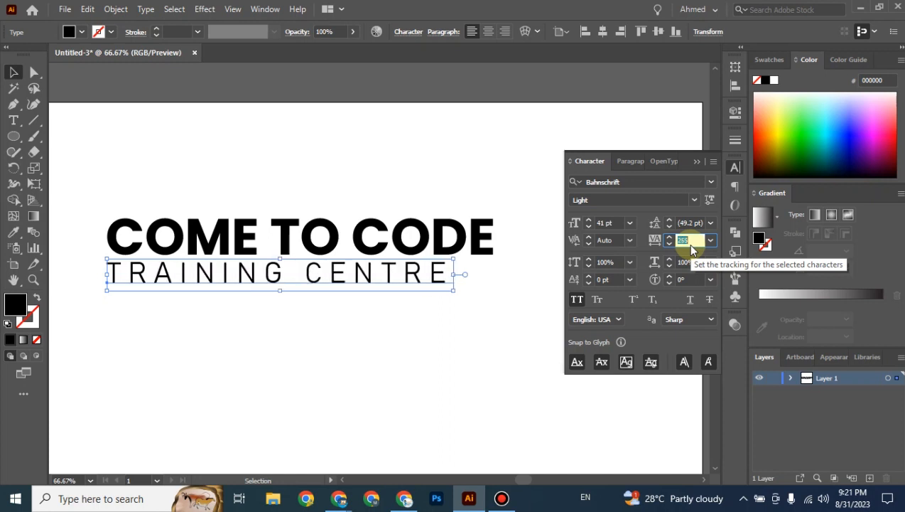
key("Up")
key("Up")
key("Up")
key("Up")
key("Up")
key("Up")
key("Up")
key("Up")
key("Up")
key("Up")
key("Up")
key("Up")
key("Up")
key("Up")
key("Up")
key("Up")
key("Up")
key("Up")
key("Up")
key("Up")
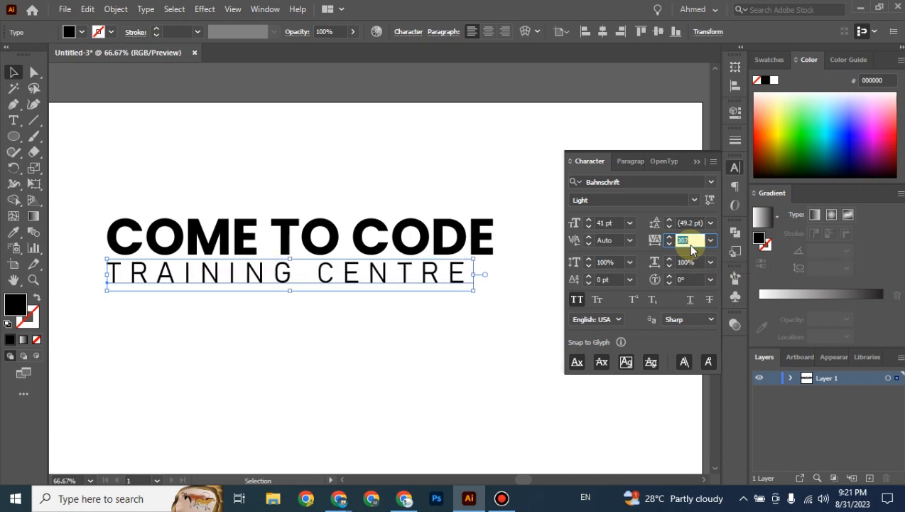
key("Up")
key("Up")
key("Up")
key("Up")
key("Up")
key("Up")
key("Up")
key("Up")
key("Up")
key("Up")
key("Up")
key("Up")
key("Up")
key("Up")
key("Up")
key("Up")
key("Up")
key("Up")
key("Up")
key("Up")
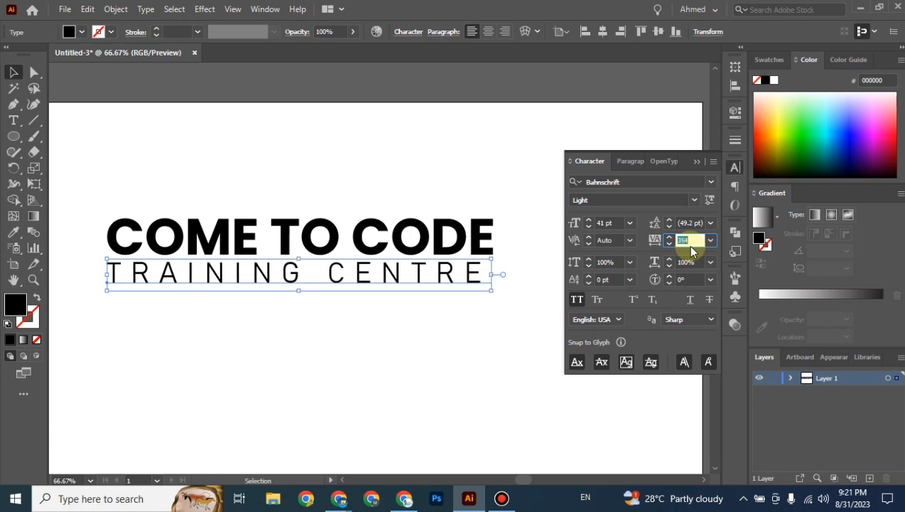
key("Up")
key("Up")
key("Up")
key("Up")
key("Up")
key("Up")
key("Up")
key("Up")
key("Up")
key("Up")
key("Up")
key("Up")
key("Up")
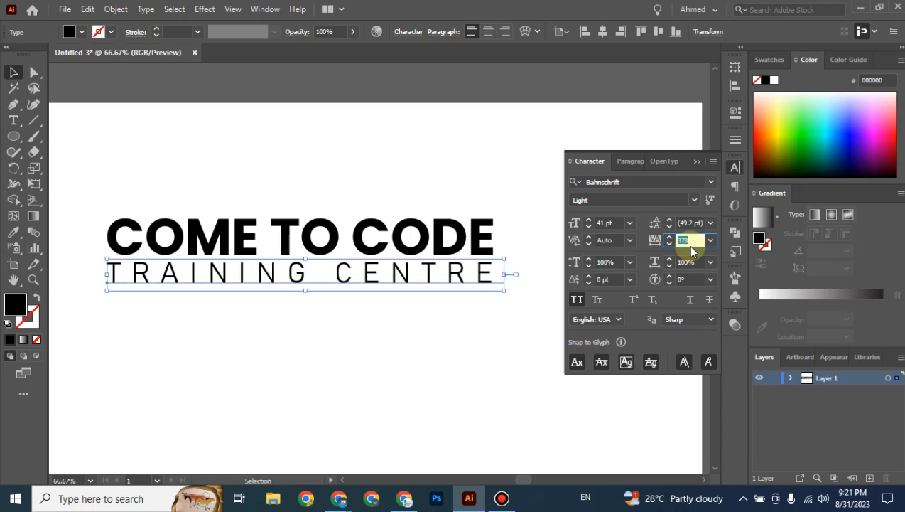
left_click(508, 350)
key("ctrl+equal")
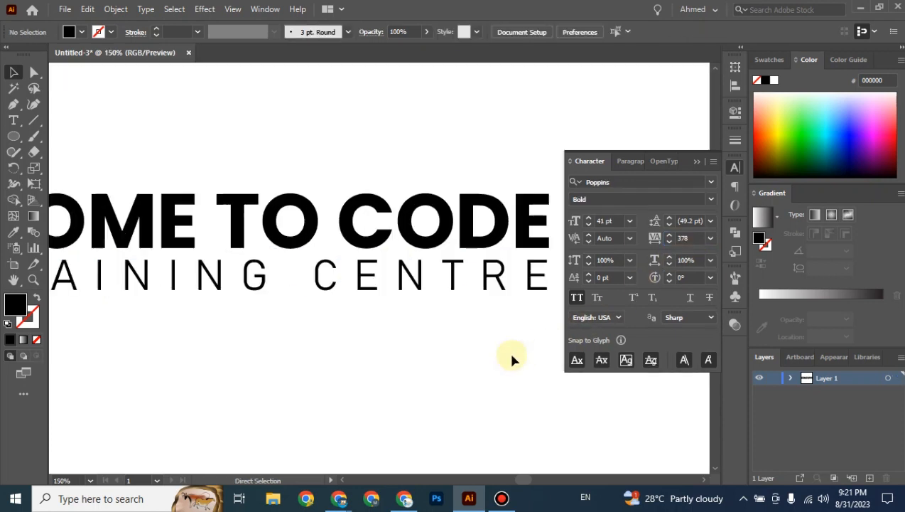
Draw a black vertical guide line down from the final E of CODE.
key("ctrl+equal")
left_click_drag(476, 361, 285, 318)
left_click(33, 119)
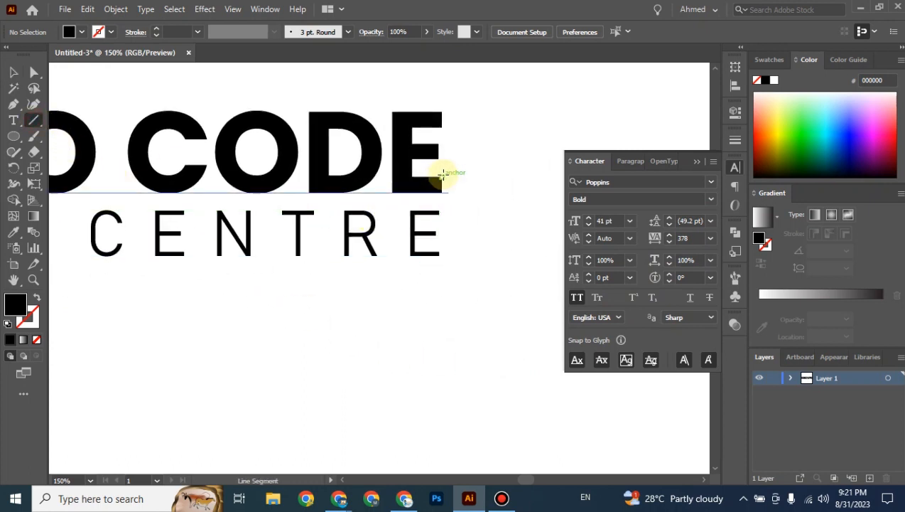
left_click_drag(443, 175, 443, 292)
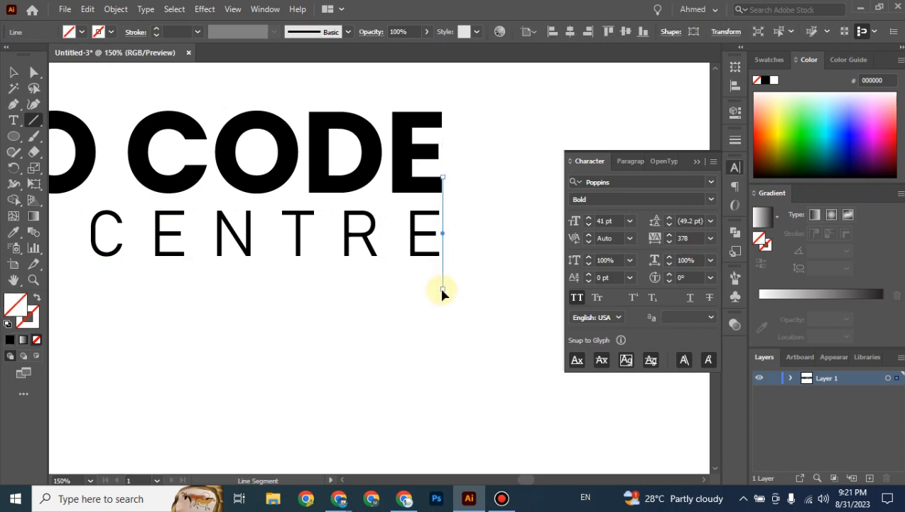
left_click(34, 319)
left_click(10, 341)
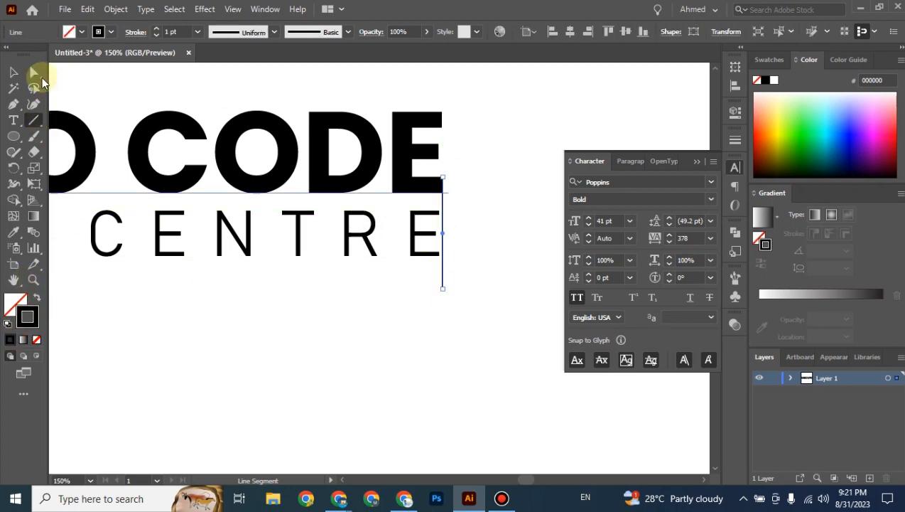
left_click(13, 72)
left_click(227, 317)
Raise TRAINING CENTRE's tracking to 382 to meet the line, then delete the guide line.
left_click(374, 252)
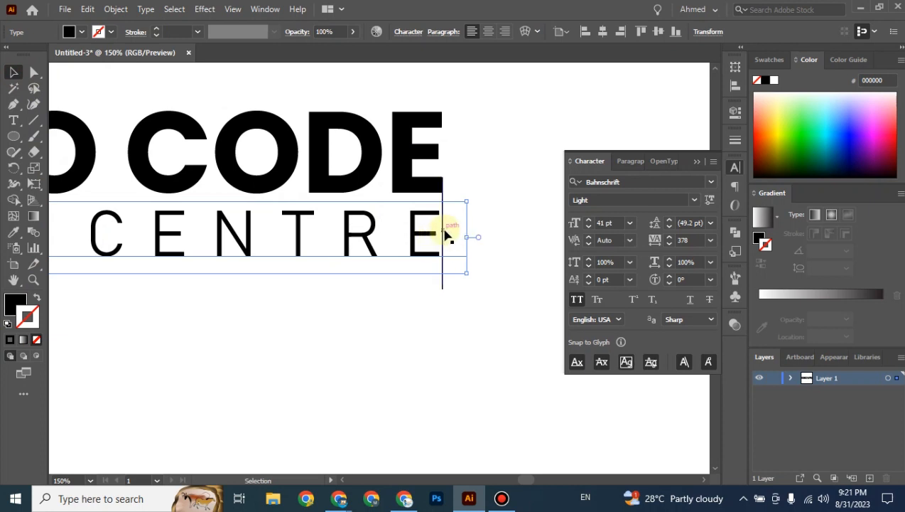
mouse_move(212, 319)
left_mouse_down()
mouse_move(453, 319)
mouse_move(222, 323)
left_mouse_up()
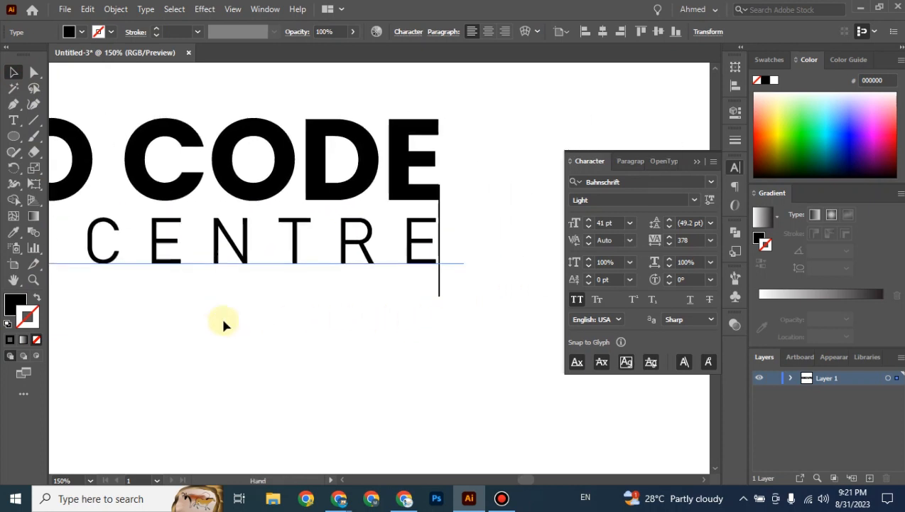
left_click(698, 240)
key("Up")
key("Up")
key("Up")
key("Up")
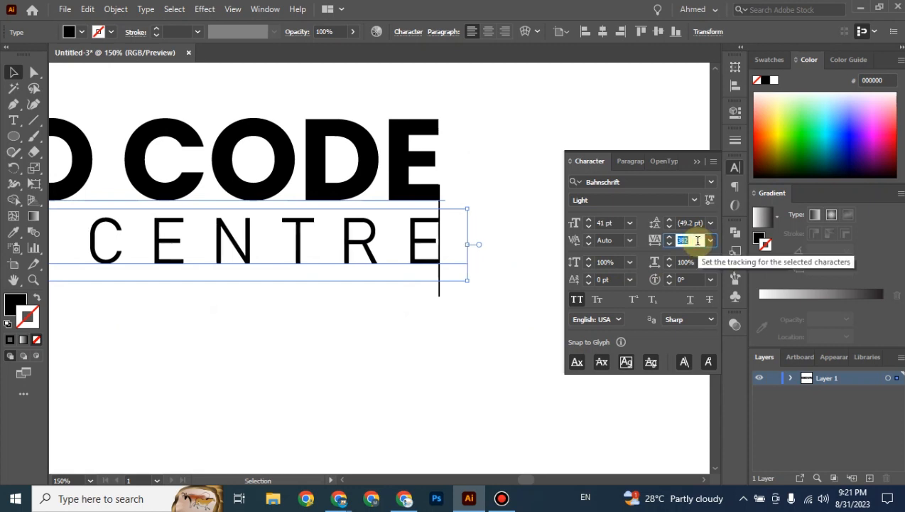
left_click(472, 361)
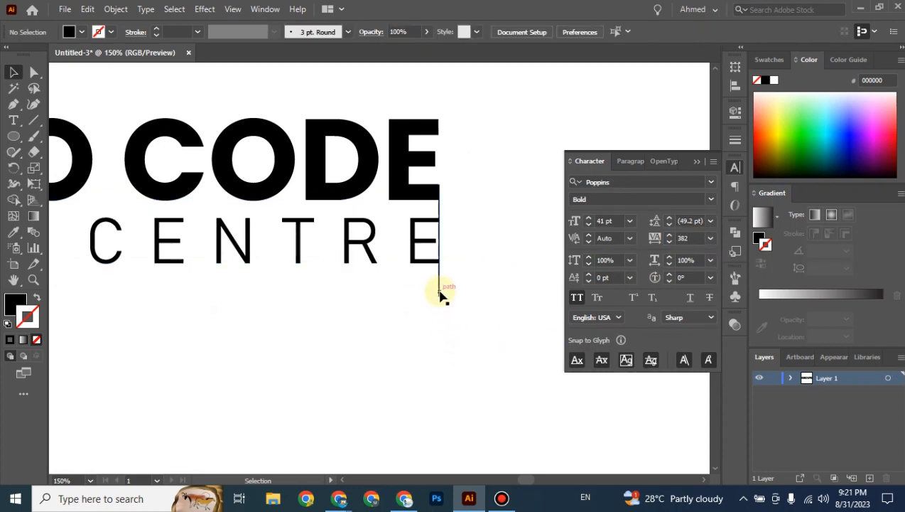
left_click_drag(440, 292, 476, 347)
key("Delete")
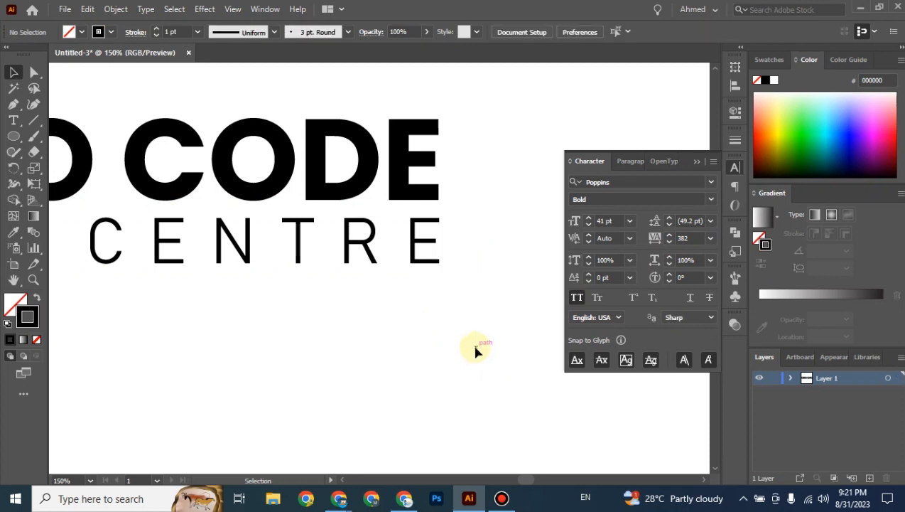
key("ctrl+minus")
key("ctrl+minus")
key("ctrl+minus")
key("ctrl+minus")
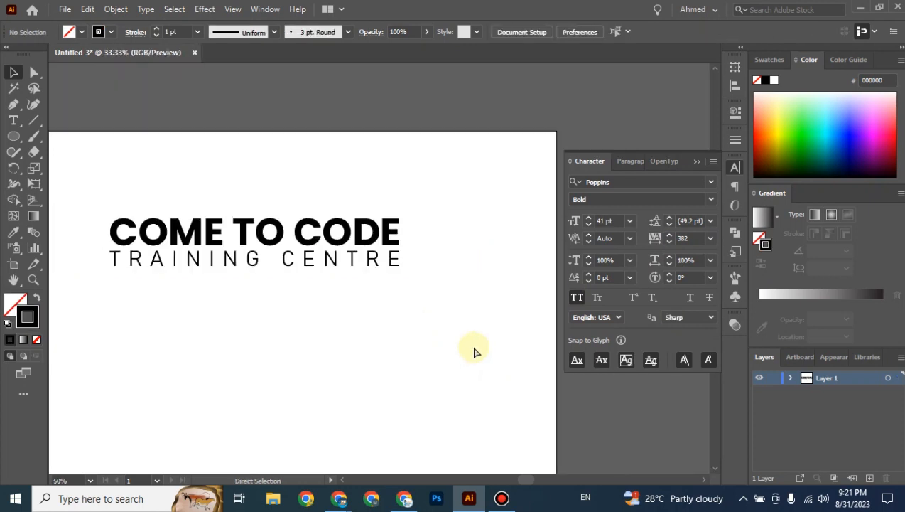
Select the title lines and check TRAINING CENTRE's tracking value of 382.
left_click_drag(333, 353, 386, 252)
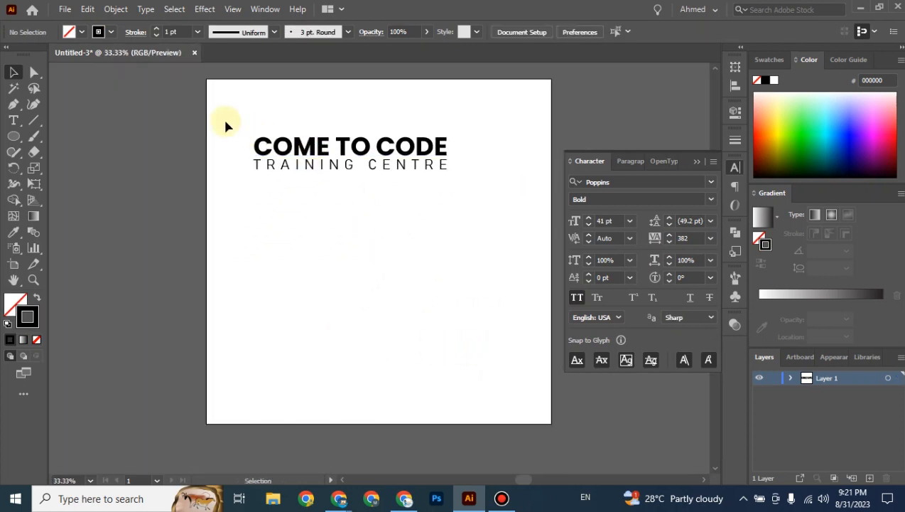
left_click_drag(225, 122, 469, 181)
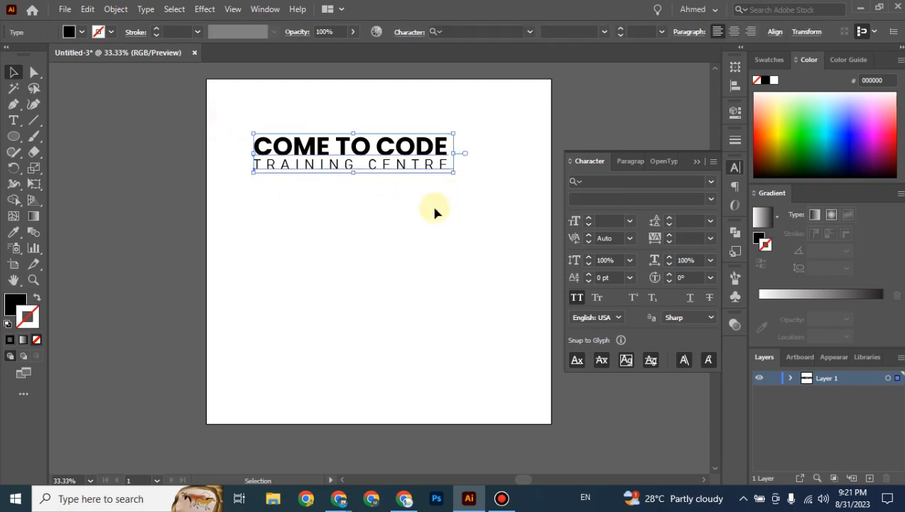
left_click(433, 209)
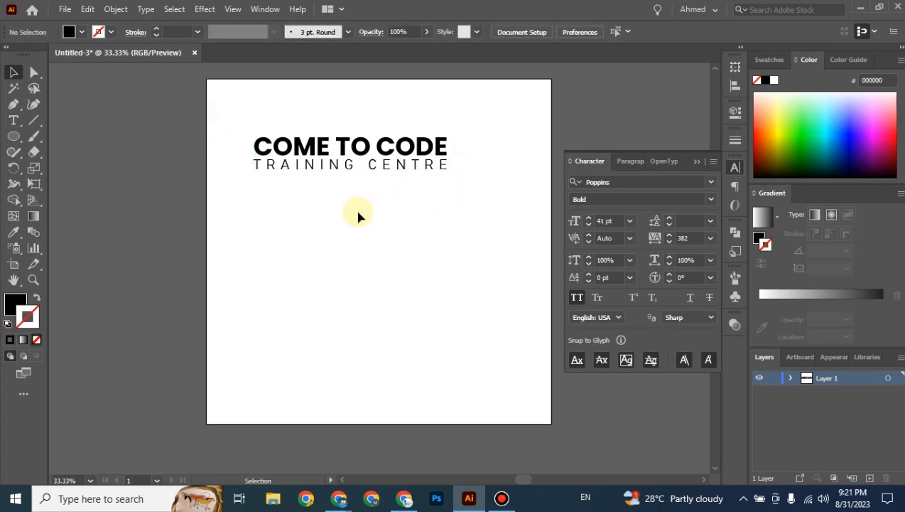
left_click(685, 238)
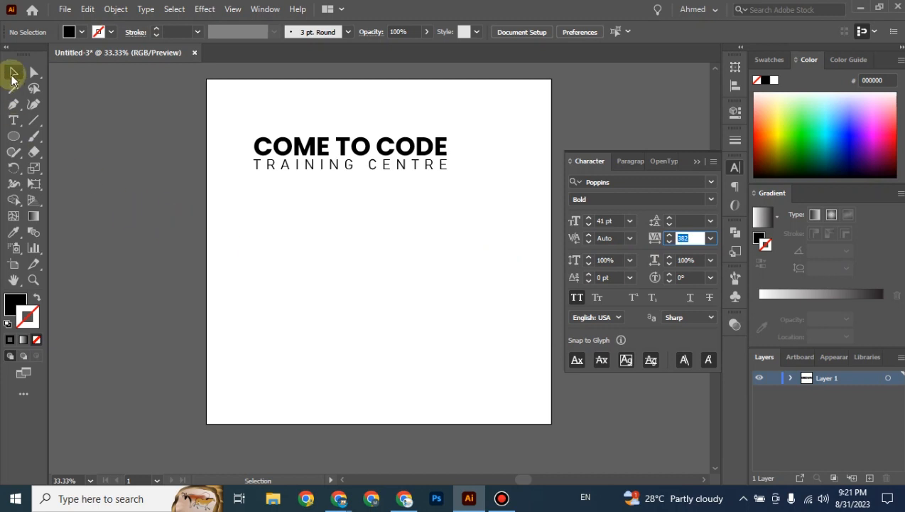
left_click(12, 74)
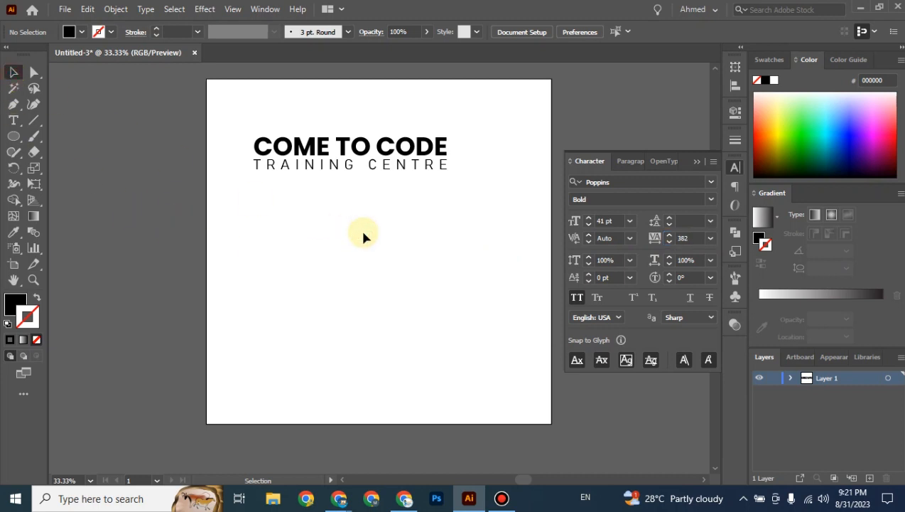
Duplicate TRAINING CENTRE below the title and reset the copy's tracking to 0.
key("ctrl+equal")
left_click_drag(375, 195, 363, 268)
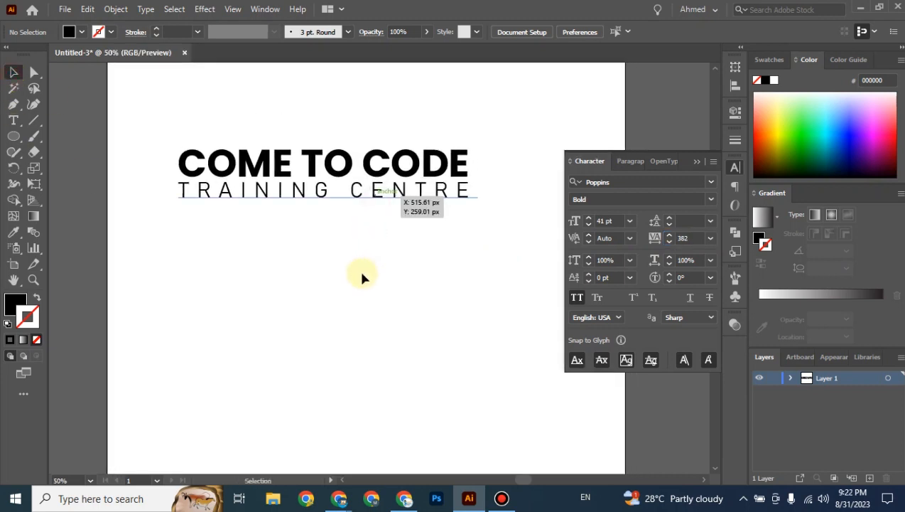
left_click_drag(321, 202, 323, 297)
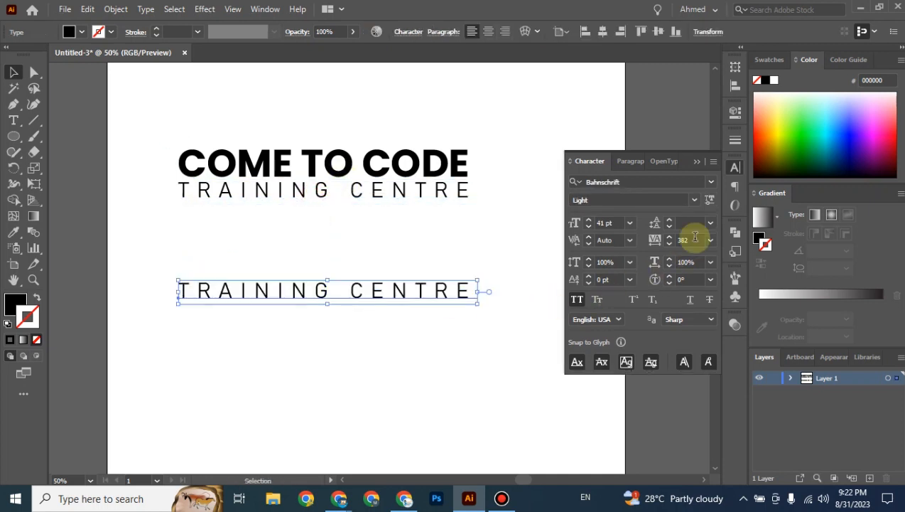
left_click(681, 240)
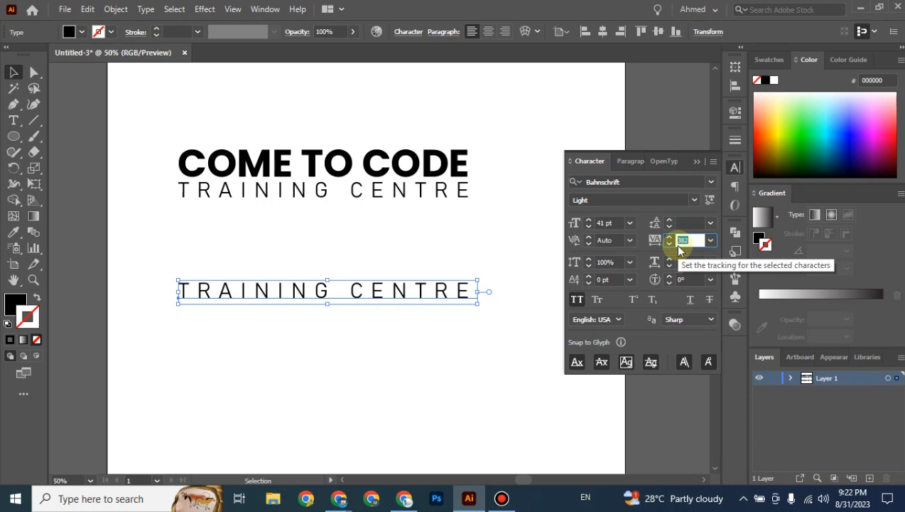
type("0")
key("Return")
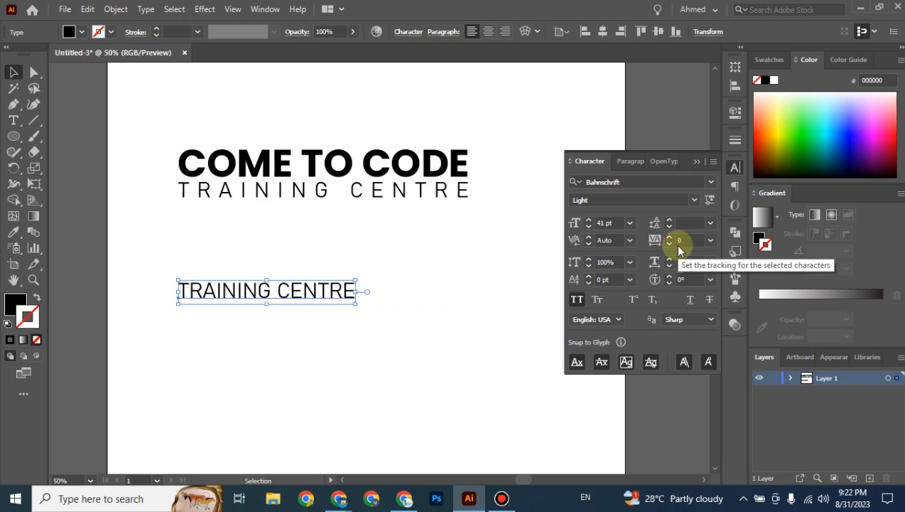
Change the copy's Bahnschrift style from Light to SemiCondensed.
left_click(693, 202)
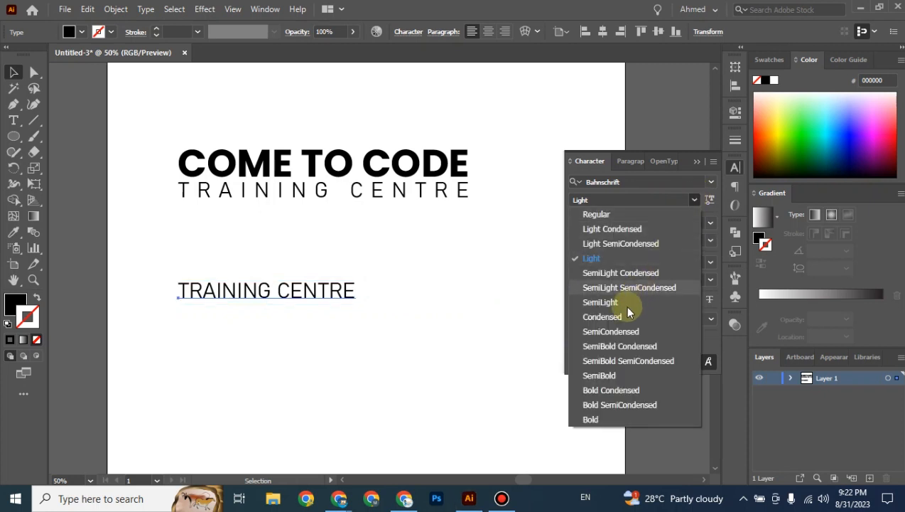
left_click(619, 342)
key("Escape")
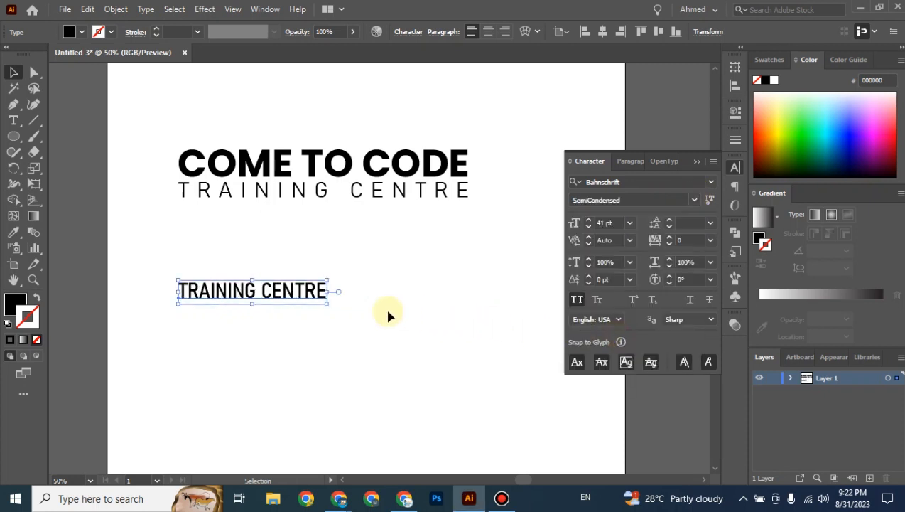
key("ctrl+equal")
Set the lower Training Centre in small caps, enlarge it, and move it up and right.
left_click_drag(370, 334, 325, 241)
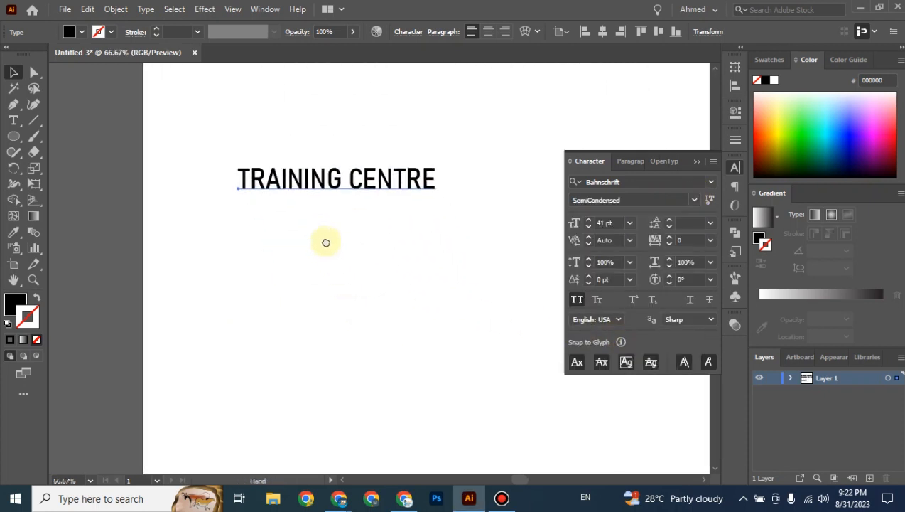
left_click(597, 299)
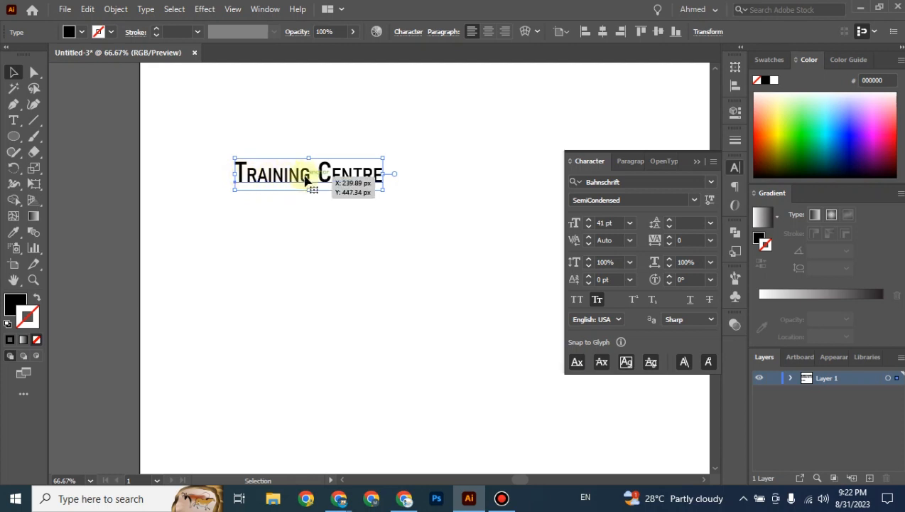
left_click(327, 219)
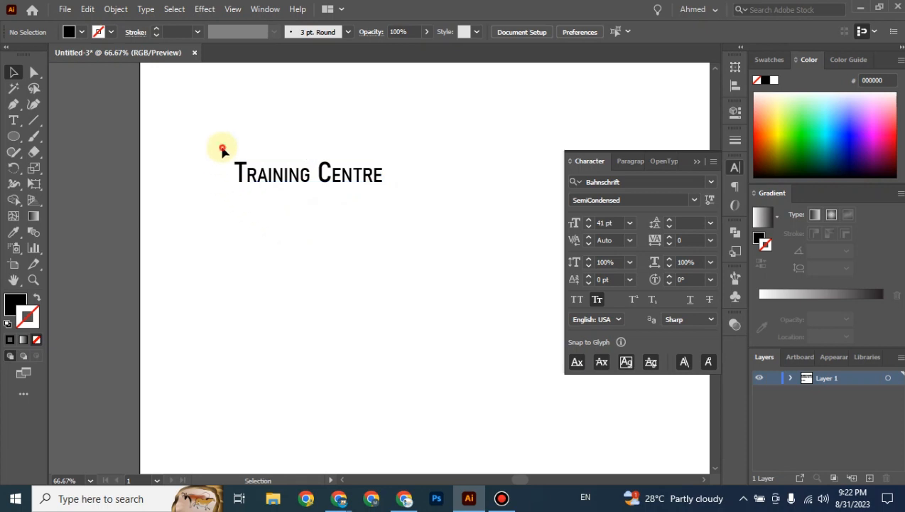
left_click_drag(218, 146, 465, 198)
left_click(431, 275)
left_click_drag(362, 200, 385, 166)
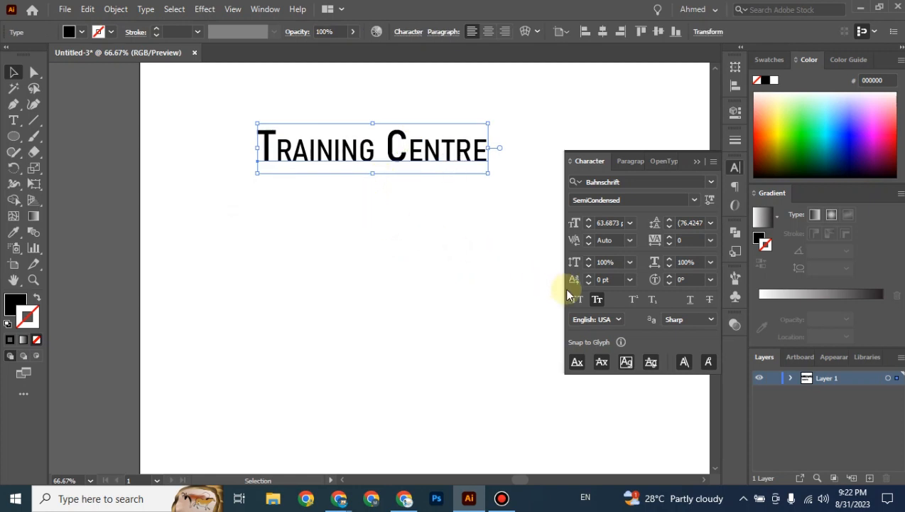
Turn small caps off and on again, then move Training Centre left and higher.
left_click(598, 300)
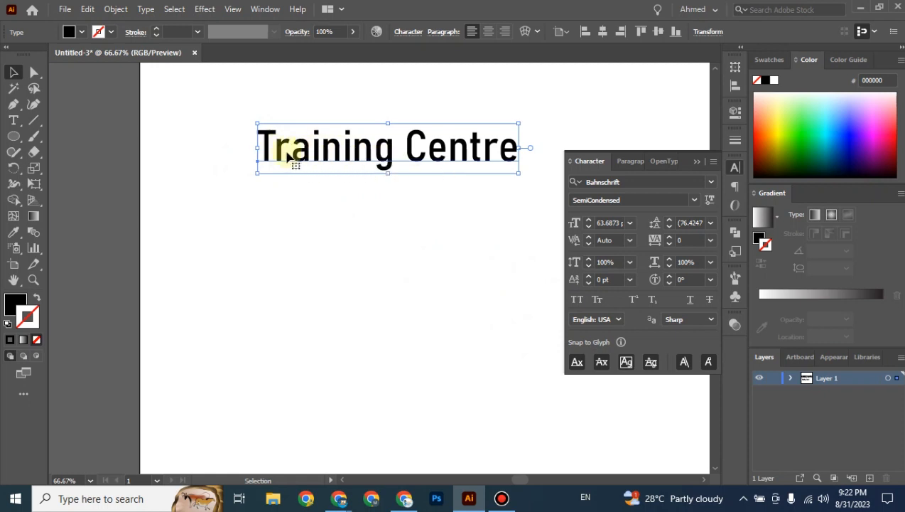
left_click(600, 299)
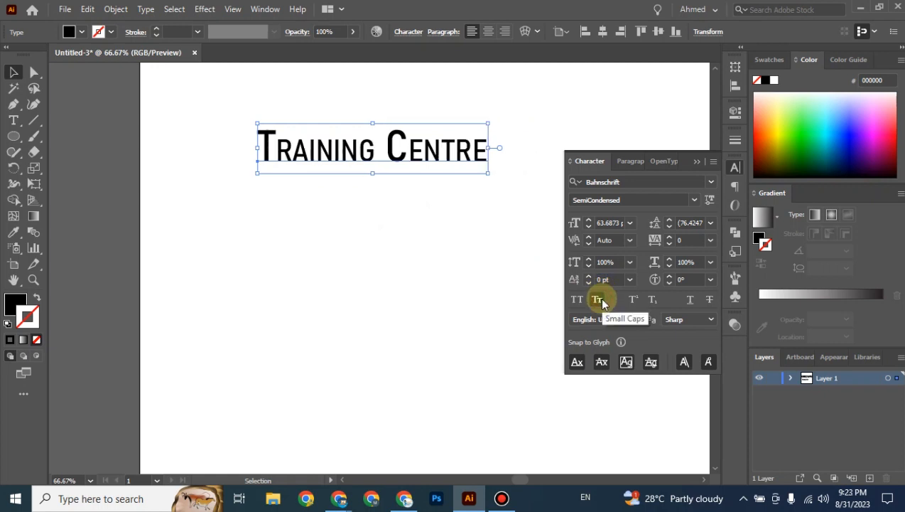
left_click(415, 253)
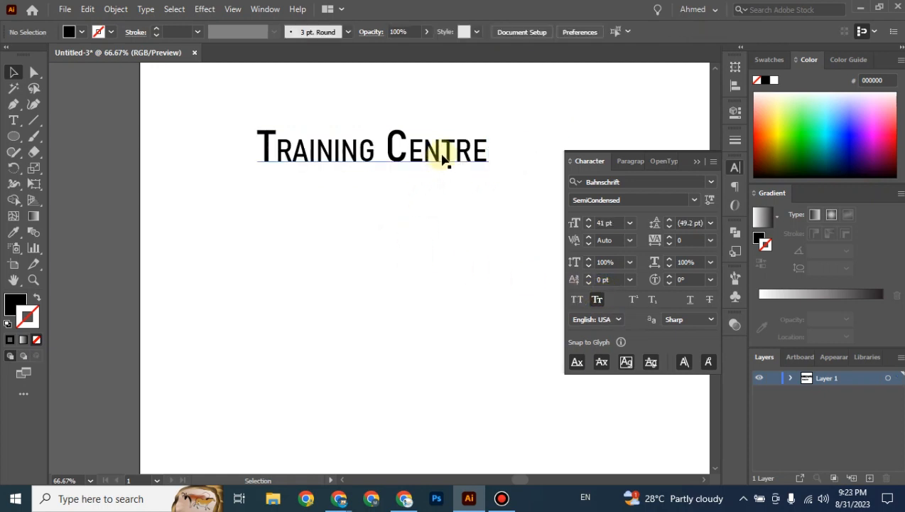
left_click_drag(442, 159, 412, 162)
left_click(396, 227)
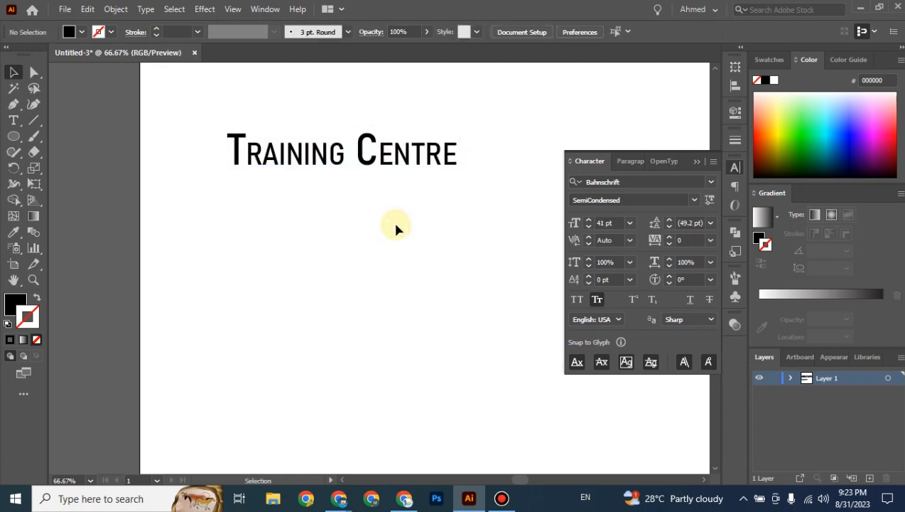
left_click_drag(376, 156, 384, 135)
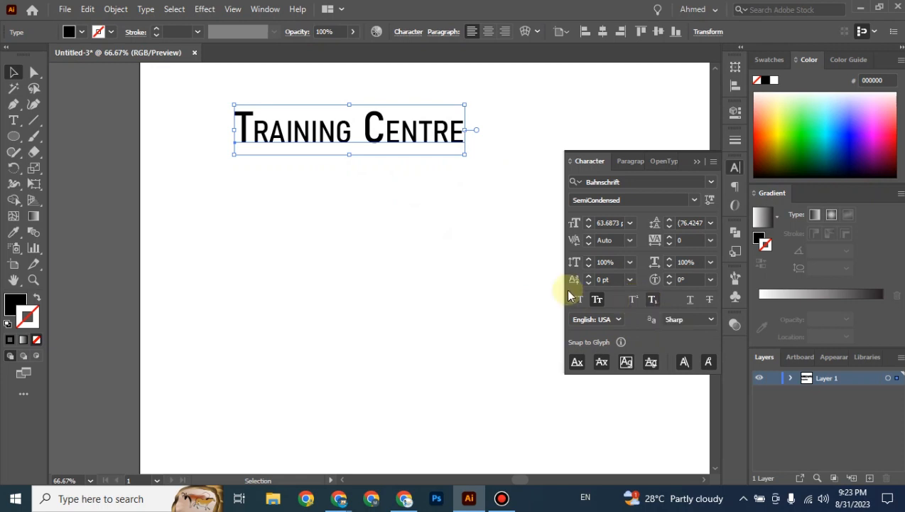
left_click_drag(216, 107, 481, 156)
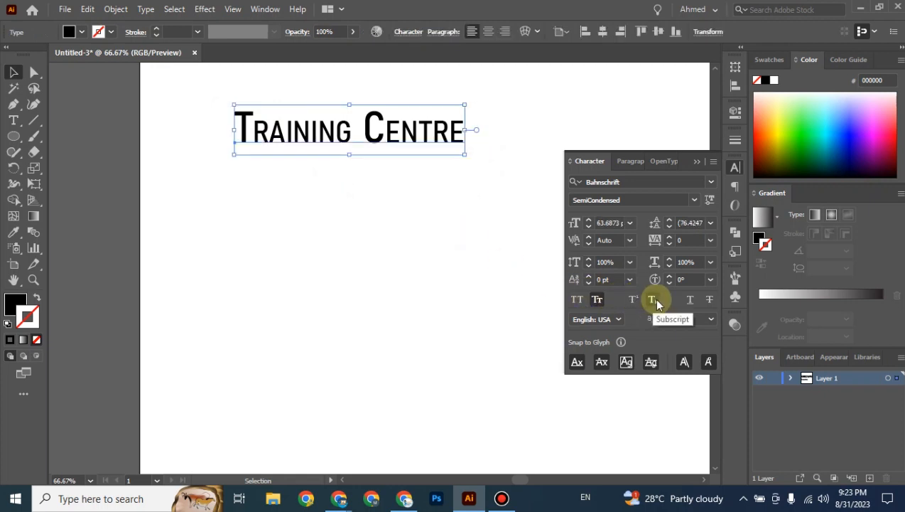
left_click(401, 263)
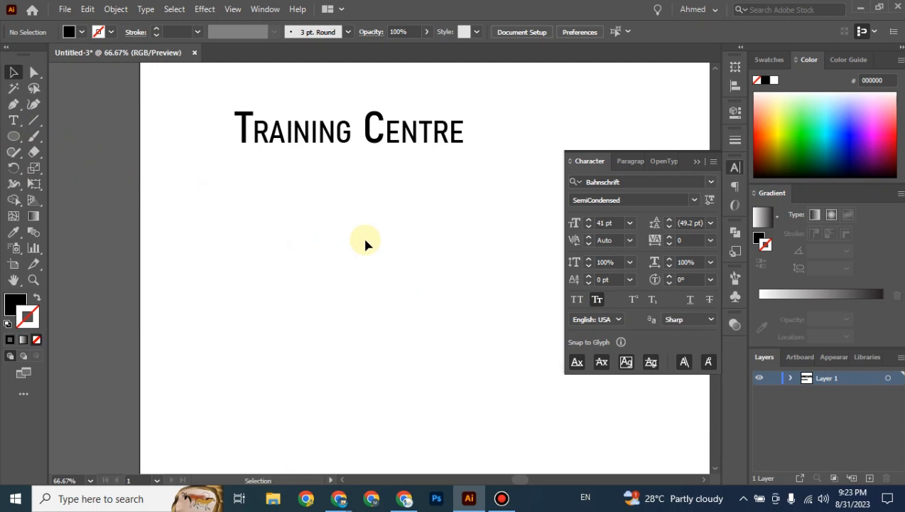
Add a new text object reading H2O, with small caps off, nudged slightly down.
key("t")
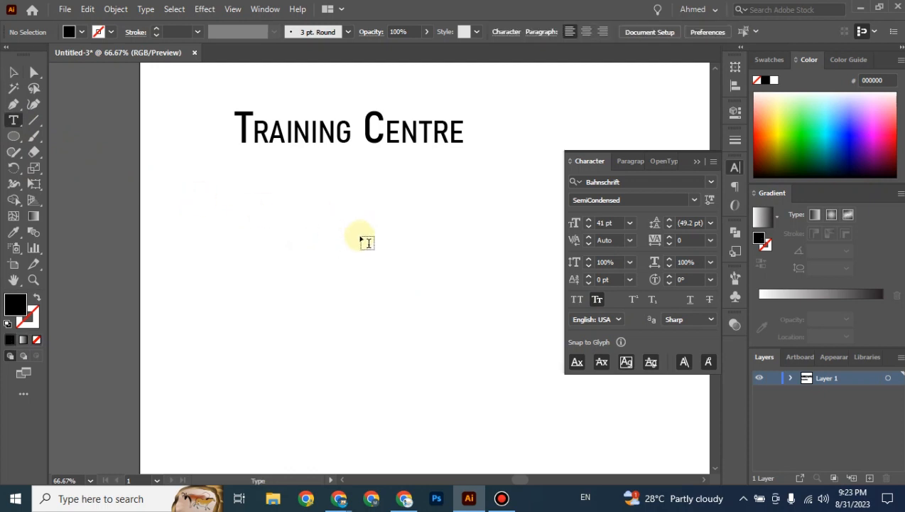
left_click(366, 242)
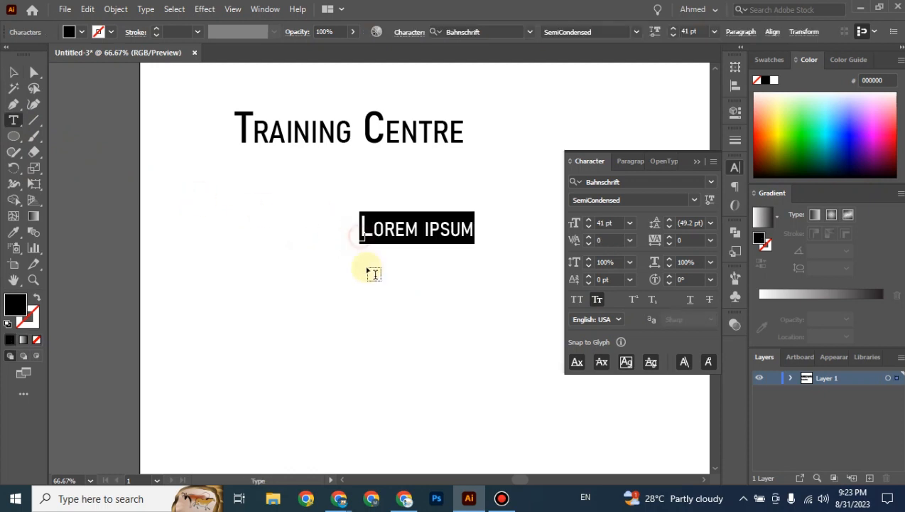
left_click(597, 301)
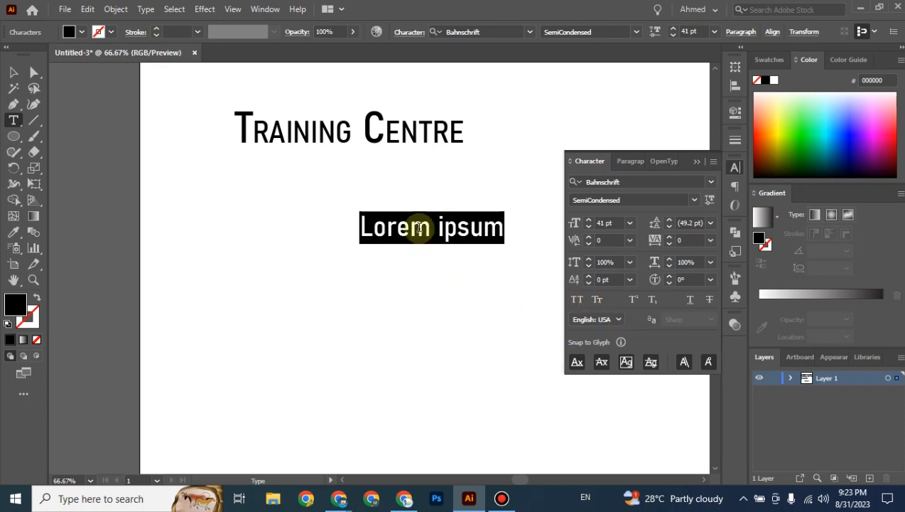
type("H2")
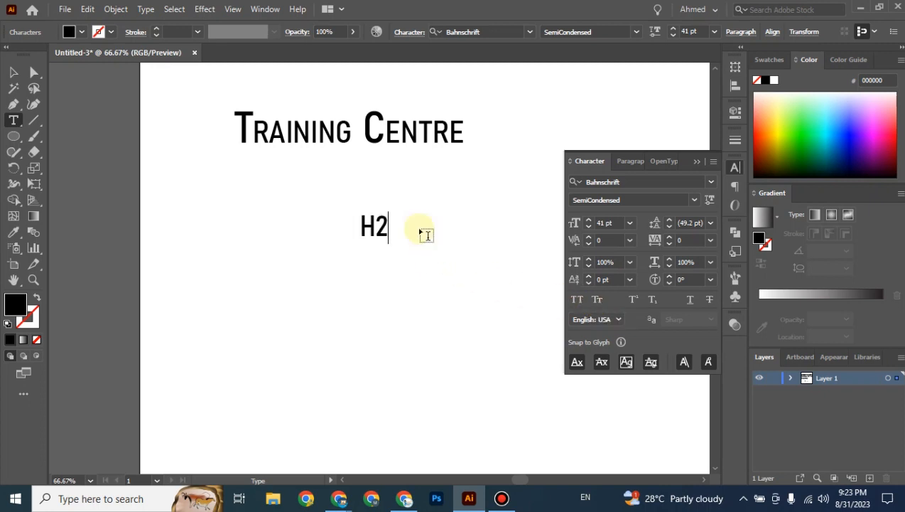
type("o")
key("BackSpace")
type("O")
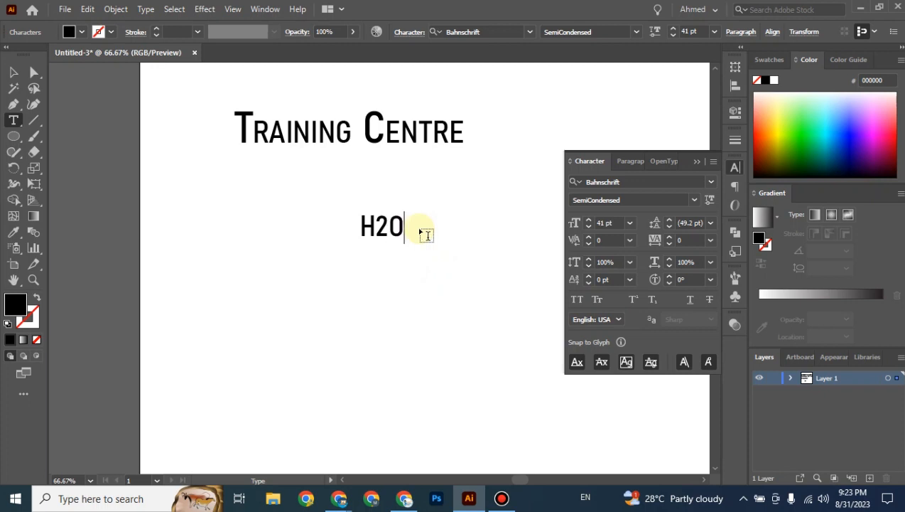
left_click(12, 72)
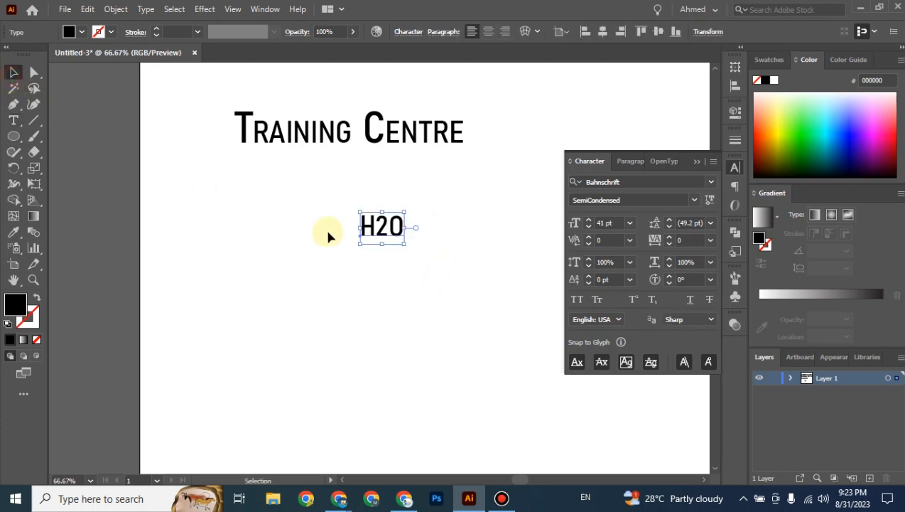
left_click(414, 283)
key("ctrl+1")
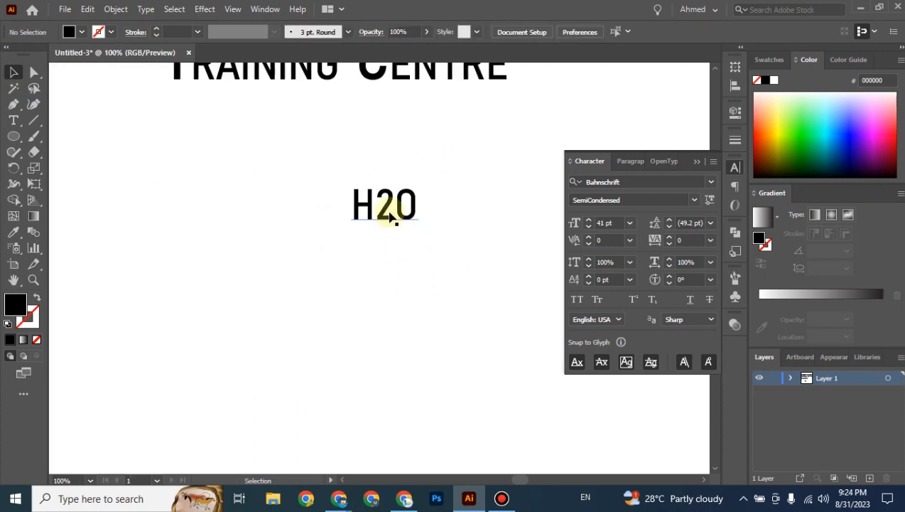
left_click_drag(384, 238, 381, 250)
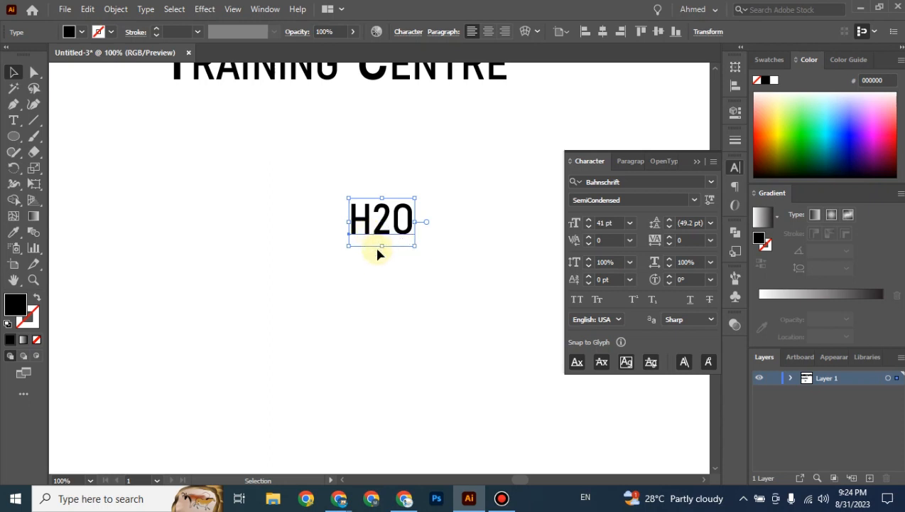
Make the 2 in H2O subscript, move H2O up-left, and add Lorem ipsum text beside it.
double_click(393, 226)
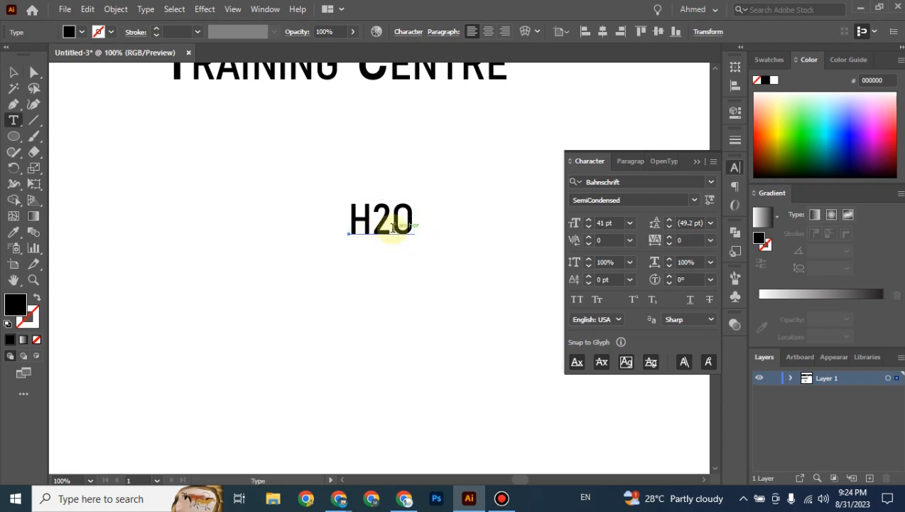
left_click_drag(392, 226, 372, 226)
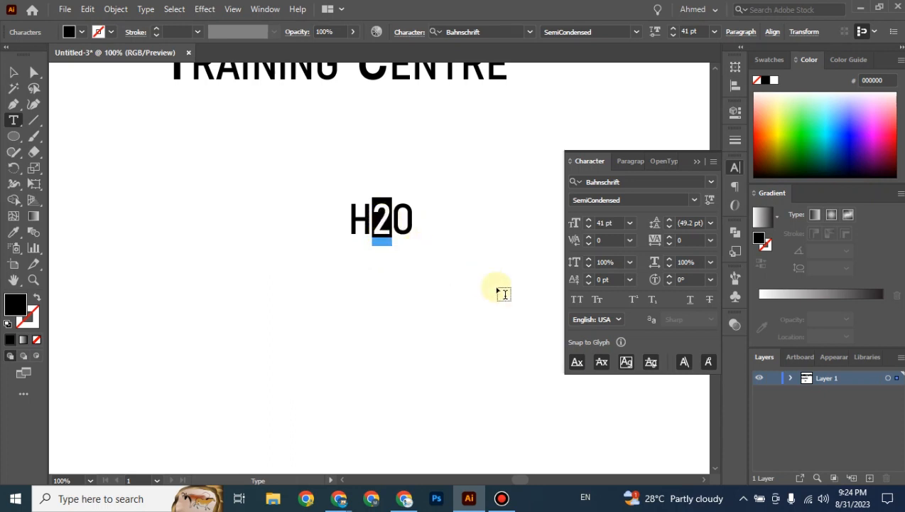
left_click(652, 301)
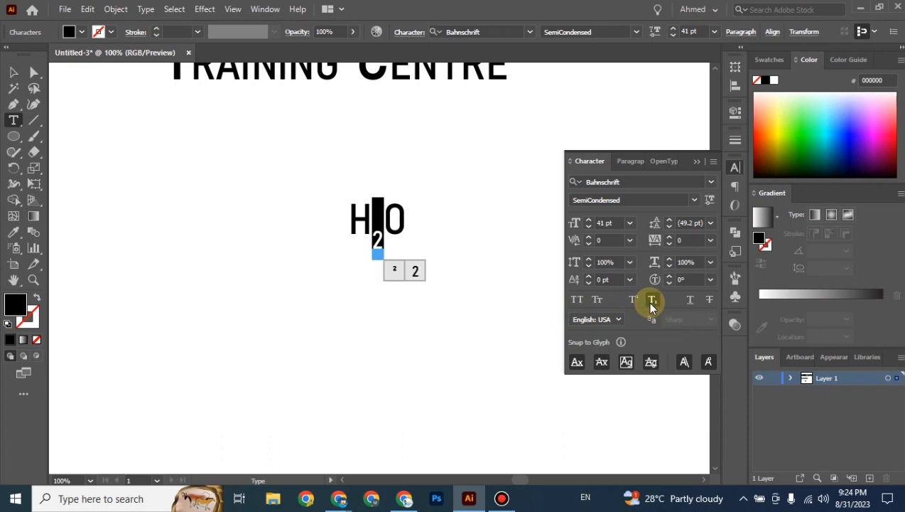
left_click(13, 72)
left_click(259, 220)
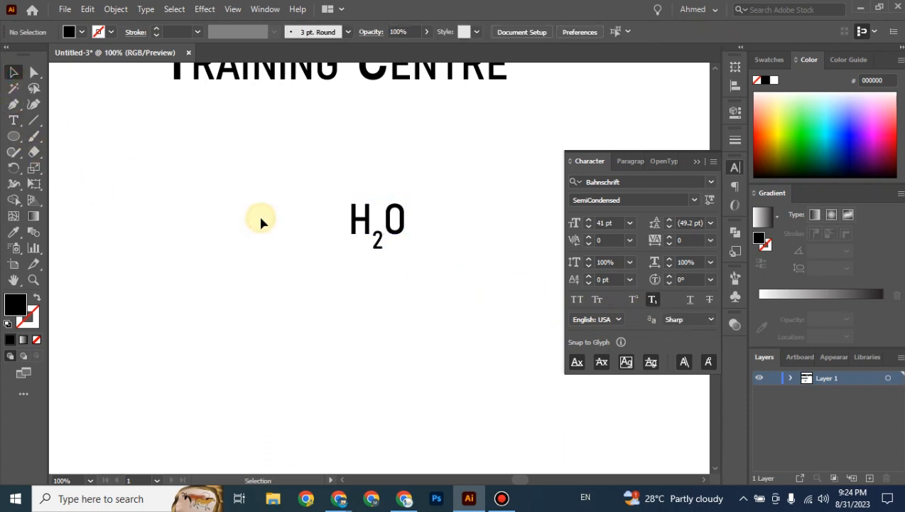
left_click_drag(396, 246, 263, 199)
left_click(353, 204)
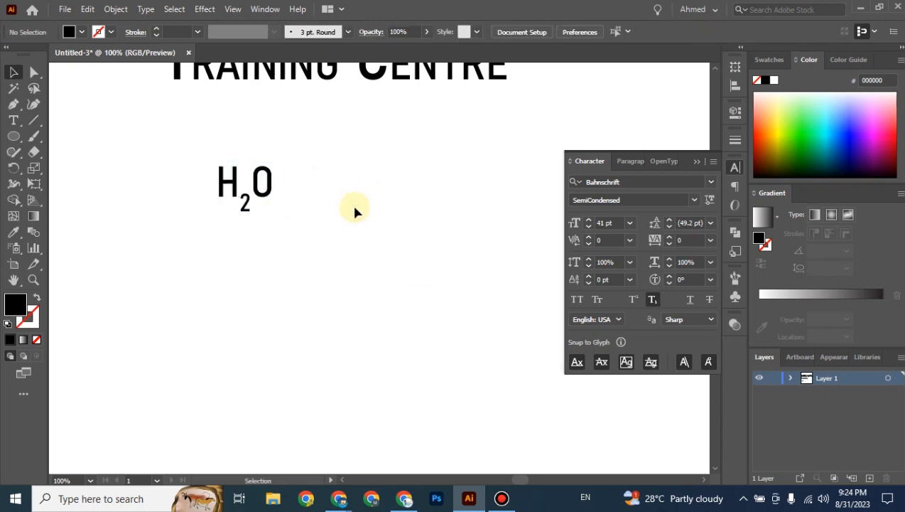
key("t")
left_click(385, 210)
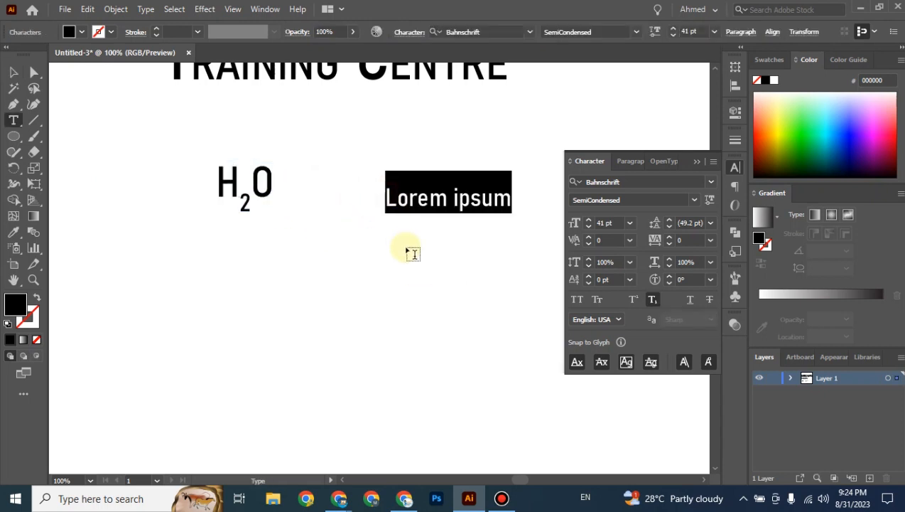
Toggle subscript on and off for the Lorem ipsum text, then move it down-left.
left_click(653, 304)
left_click(652, 299)
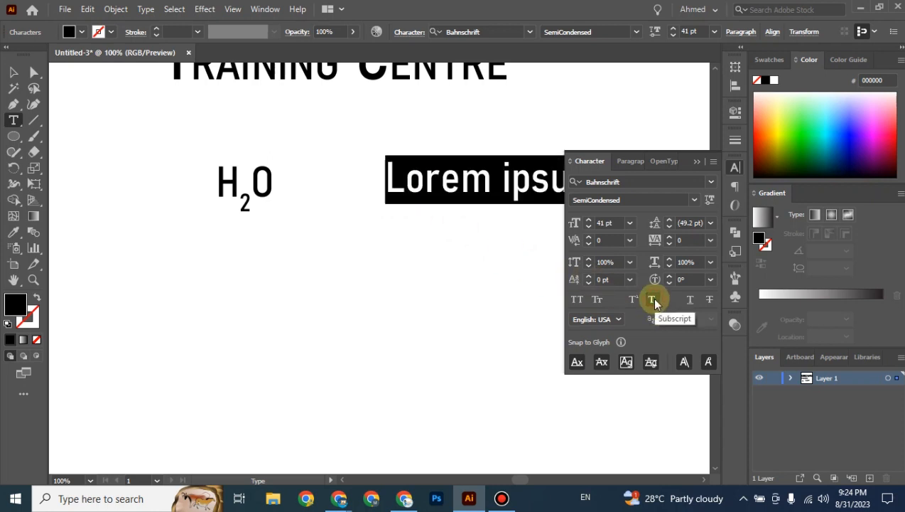
left_click(12, 72)
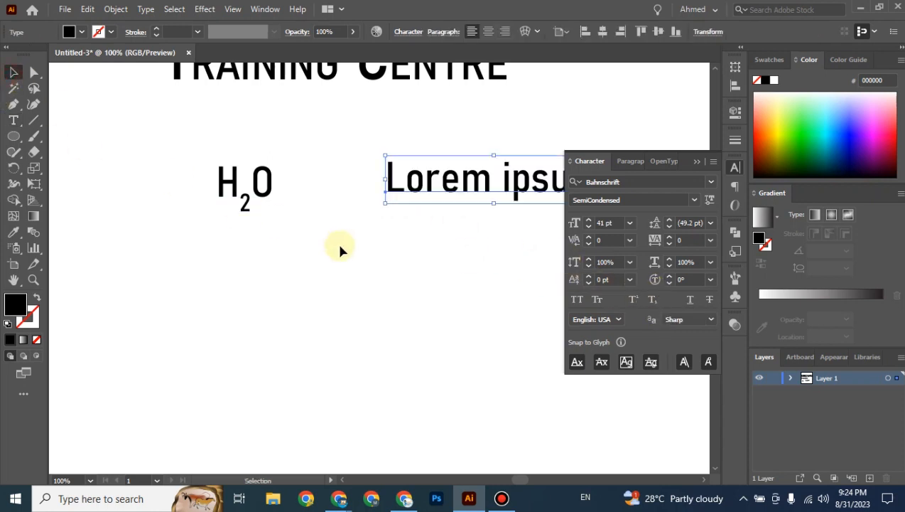
left_click(340, 241)
left_click_drag(412, 196, 312, 234)
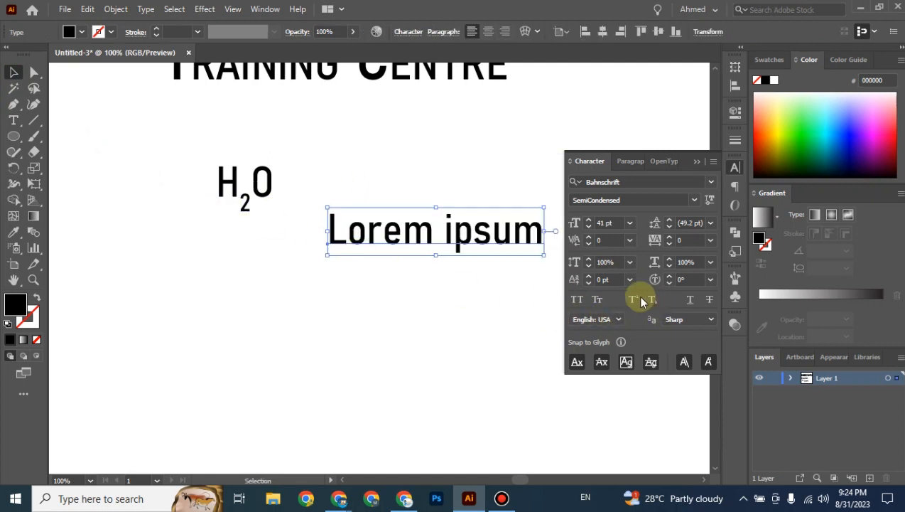
Replace the Lorem ipsum text with 11 1/2.
double_click(423, 235)
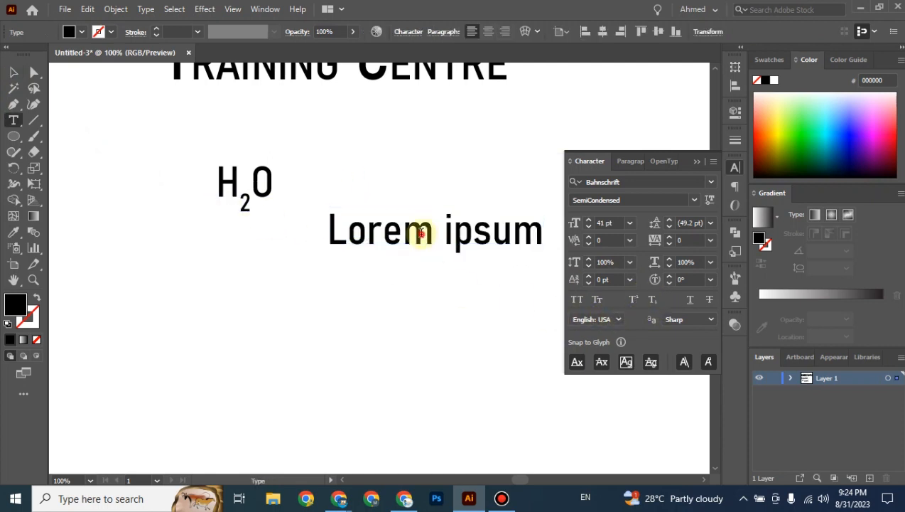
key("ctrl+a")
type("11")
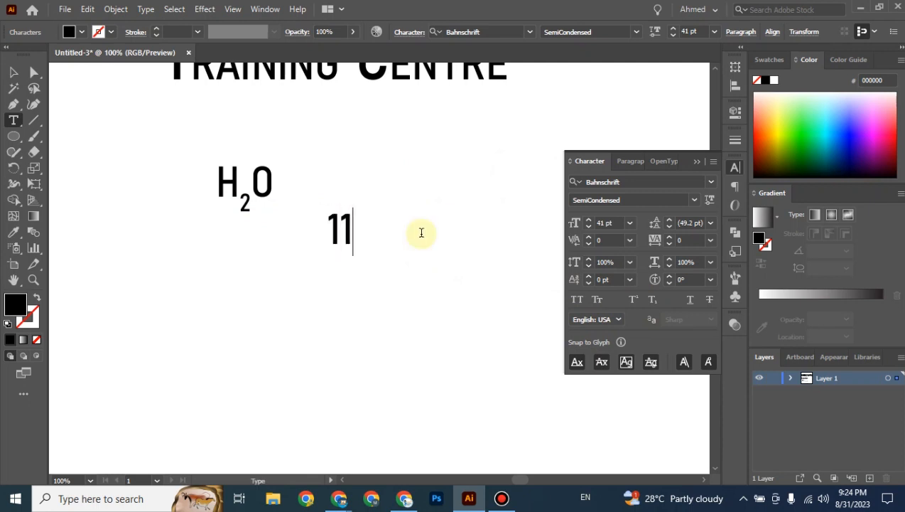
type(" 1/2")
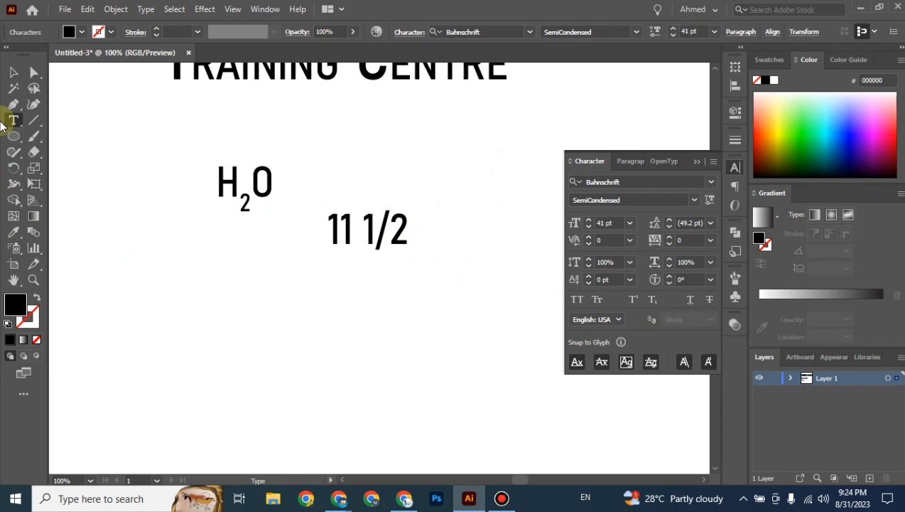
left_click(13, 71)
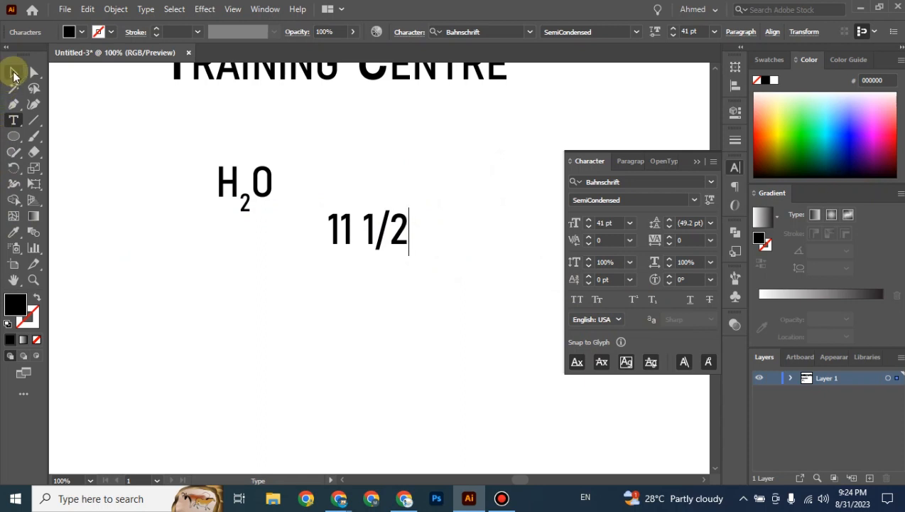
left_click(398, 306)
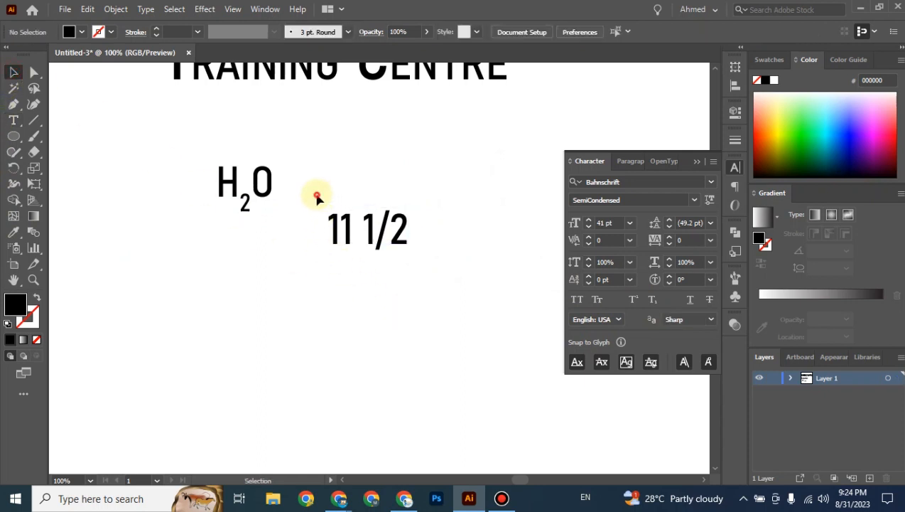
left_click(424, 256)
left_click(420, 292)
left_click(376, 241)
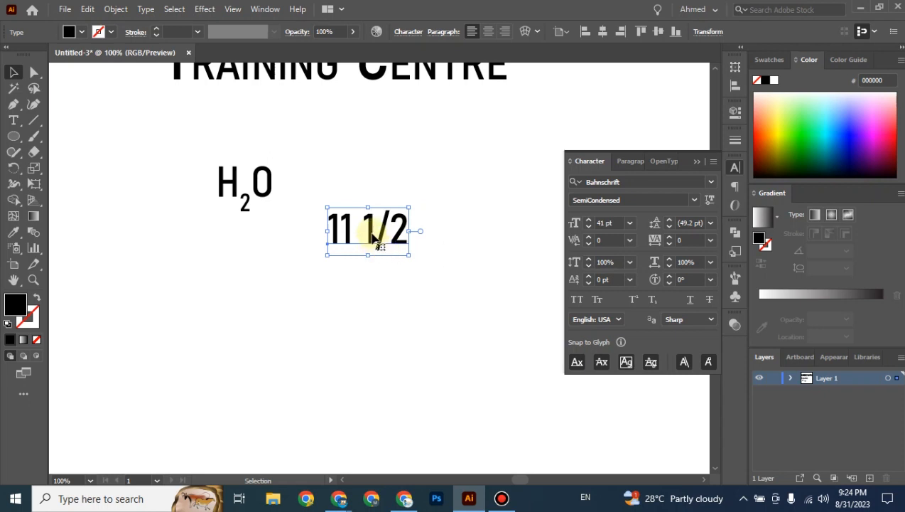
Superscript the second 1 and subscript the 2 in 11 1/2.
double_click(373, 228)
double_click(368, 229)
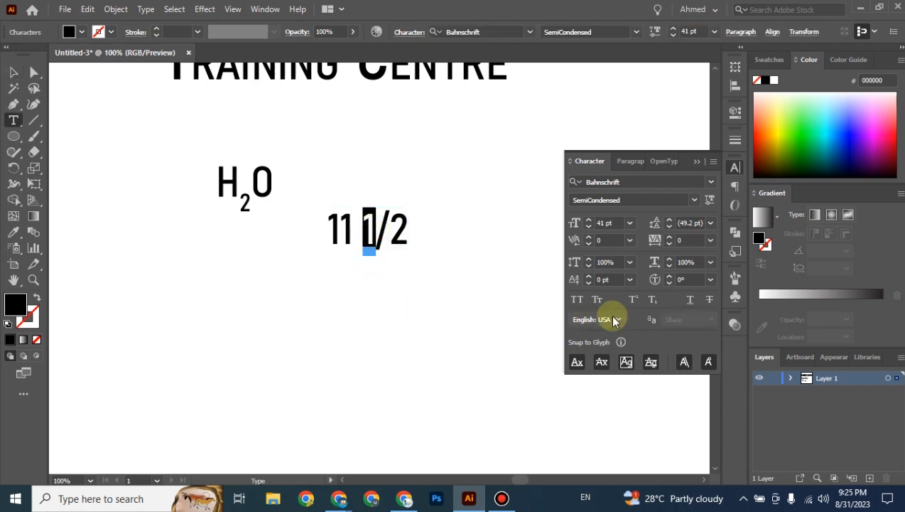
left_click(633, 300)
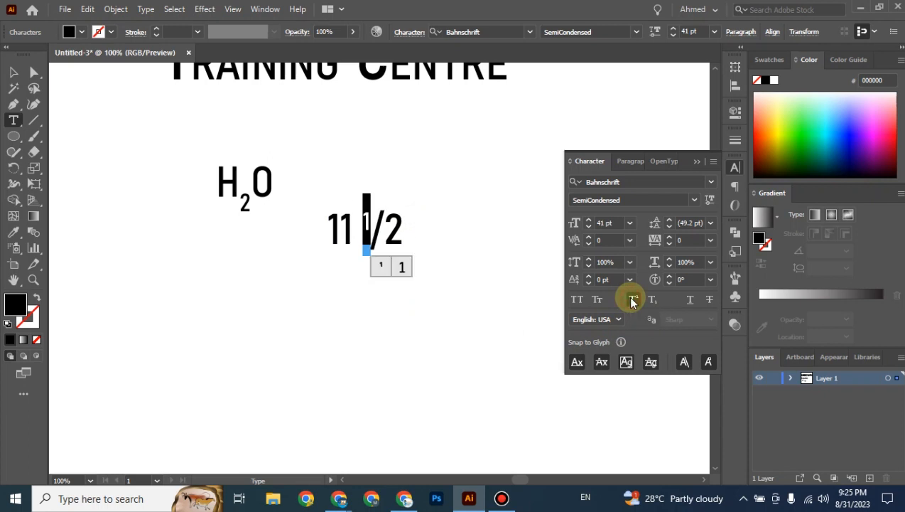
left_click_drag(384, 235, 400, 231)
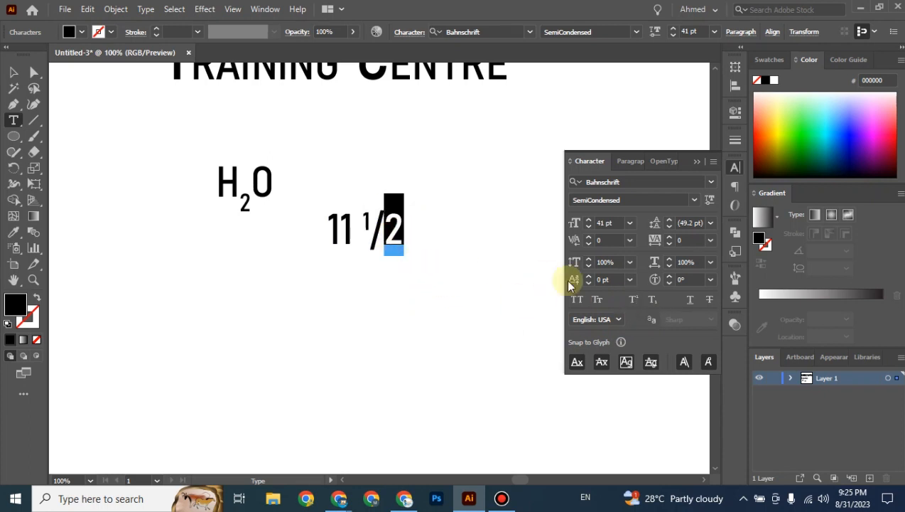
left_click(653, 301)
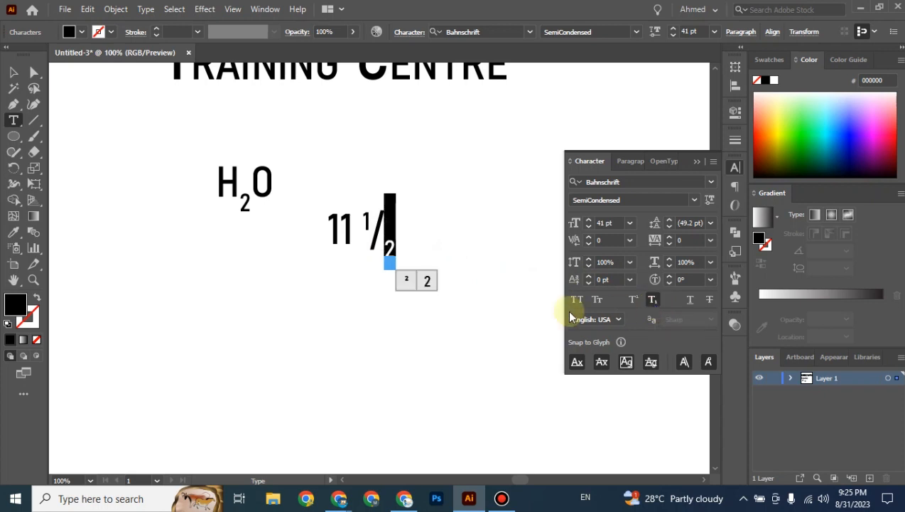
left_click(13, 71)
left_click(317, 307)
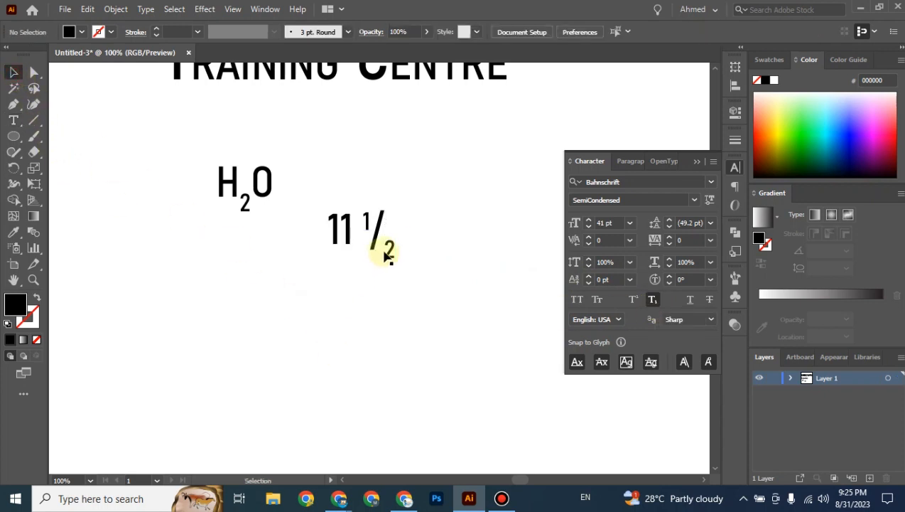
Move the 11 1/2 fraction up and to the right.
left_click_drag(384, 248, 457, 229)
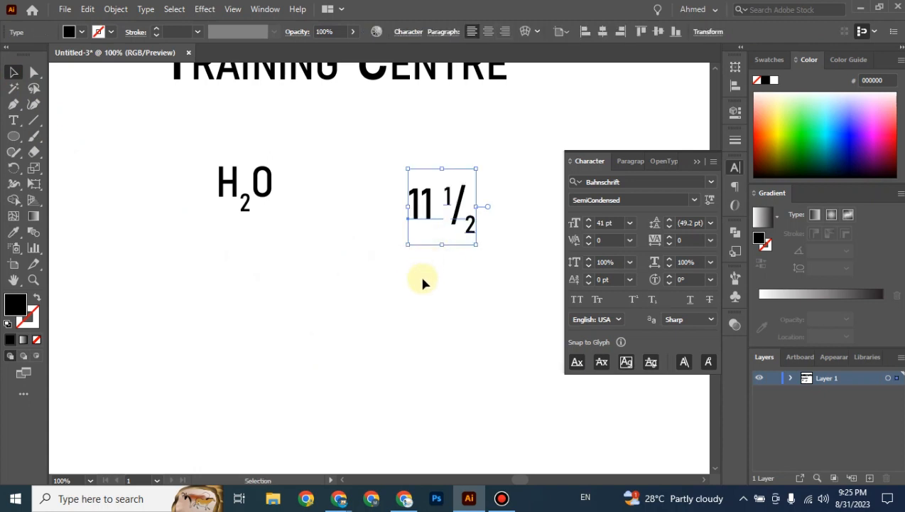
left_click(422, 283)
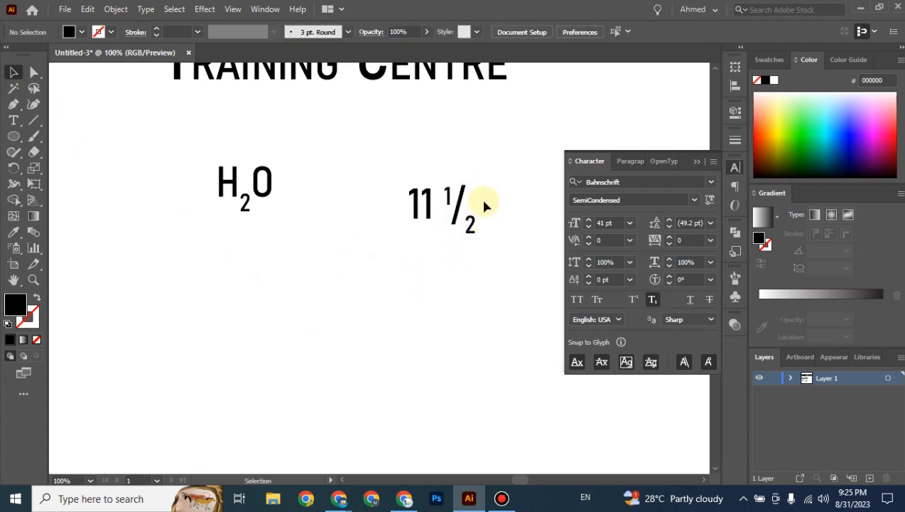
left_click_drag(488, 174, 377, 259)
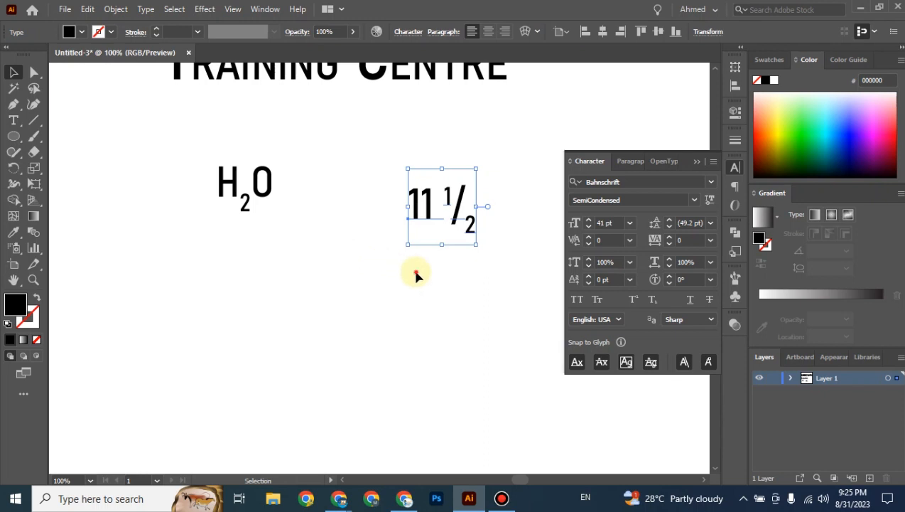
left_click(412, 271)
mouse_move(380, 175)
left_mouse_down()
mouse_move(441, 202)
mouse_move(492, 265)
left_mouse_up()
Select Training Centre and pan the view so it sits near the top.
key("space")
left_click_drag(338, 210, 383, 311)
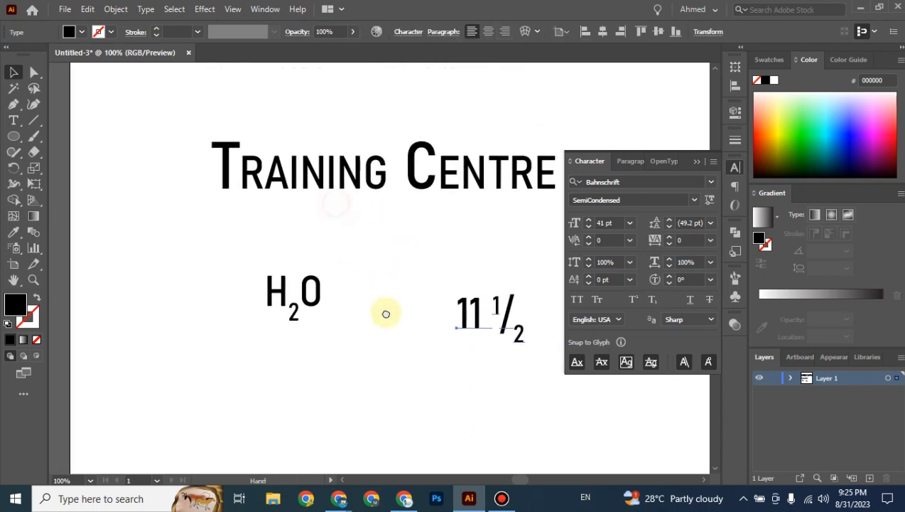
left_click(350, 172)
left_click_drag(390, 235, 297, 215)
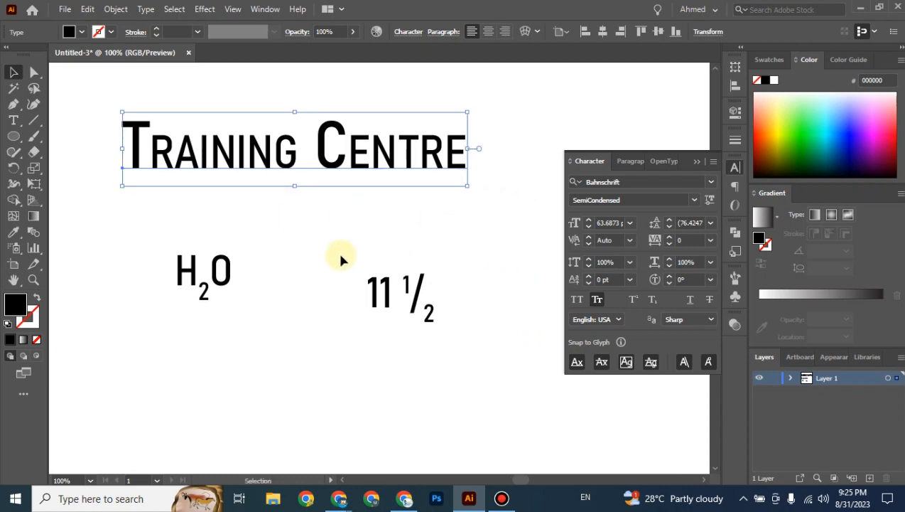
left_click_drag(371, 291, 383, 239)
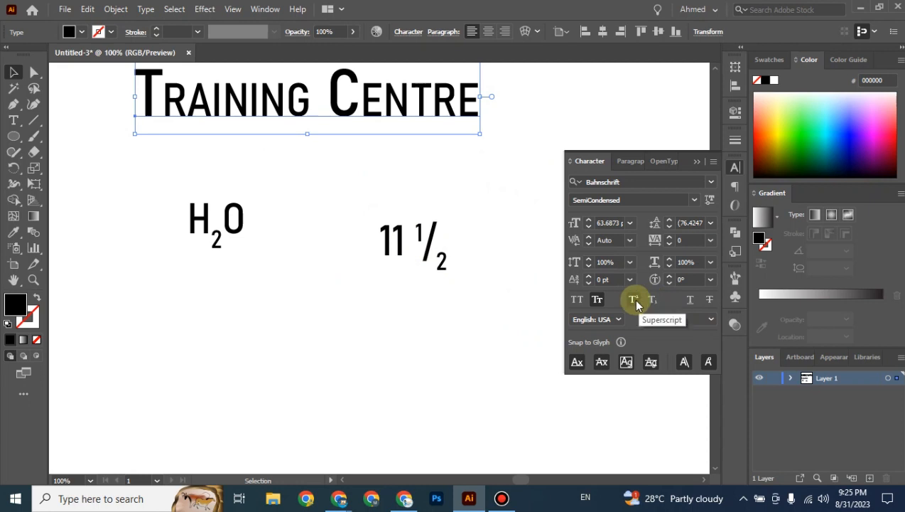
left_click(300, 313)
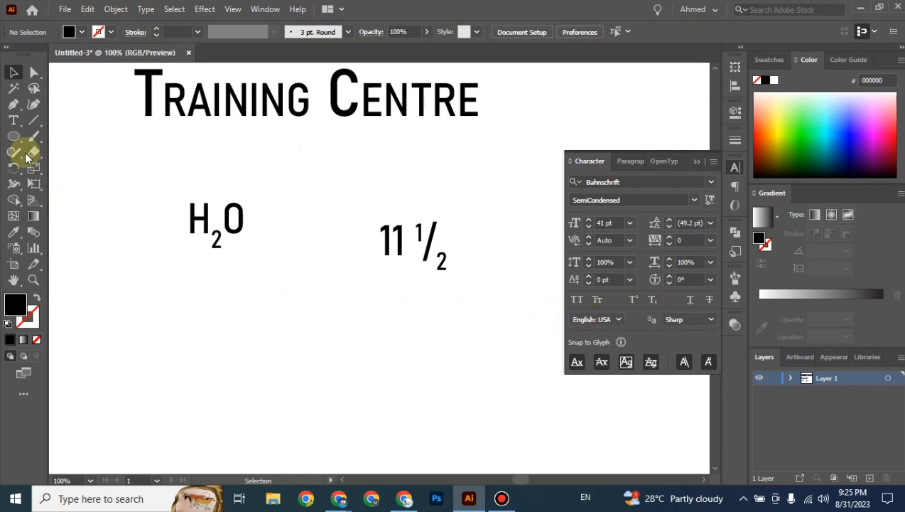
left_click(14, 121)
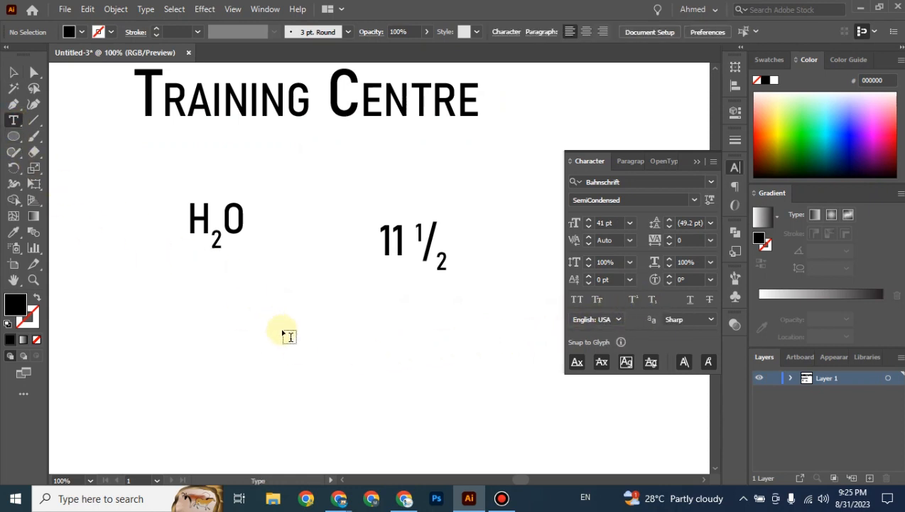
Add a Lorem ipsum line below H2O, underline it, and shift it left.
left_click(282, 328)
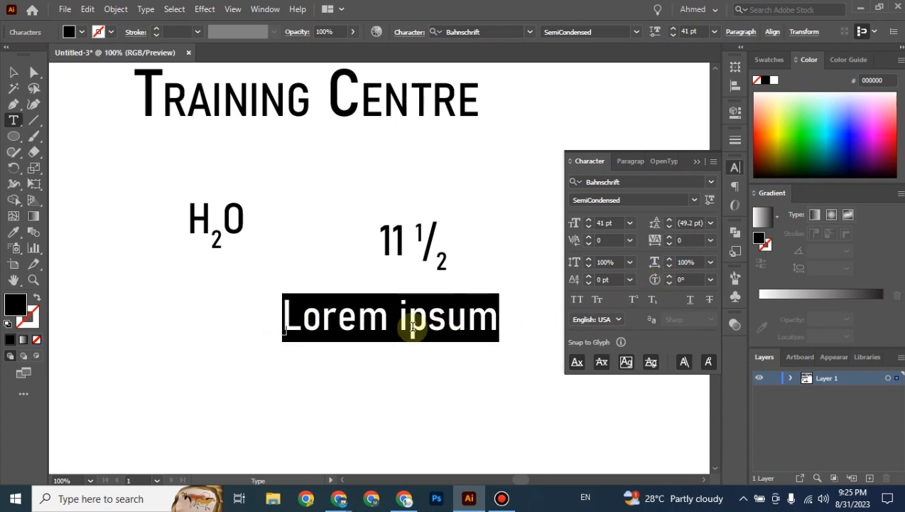
left_click(695, 302)
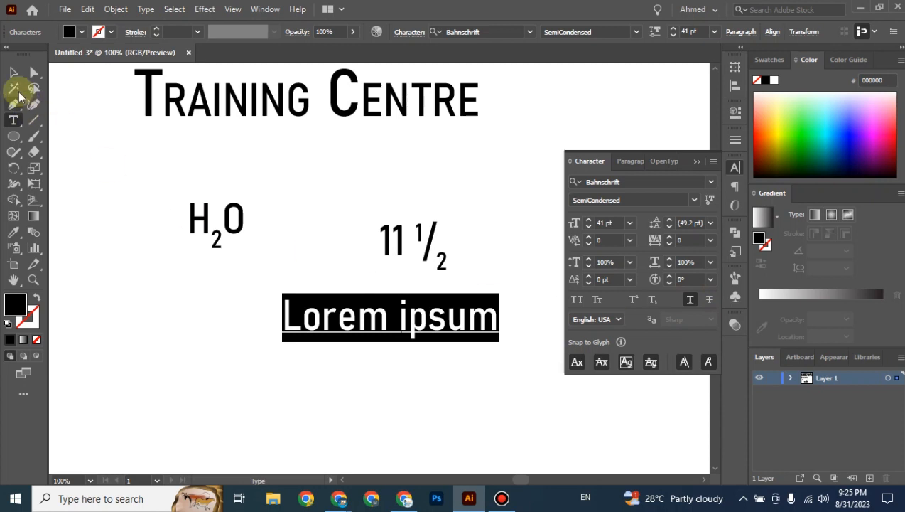
left_click(12, 72)
left_click(190, 331)
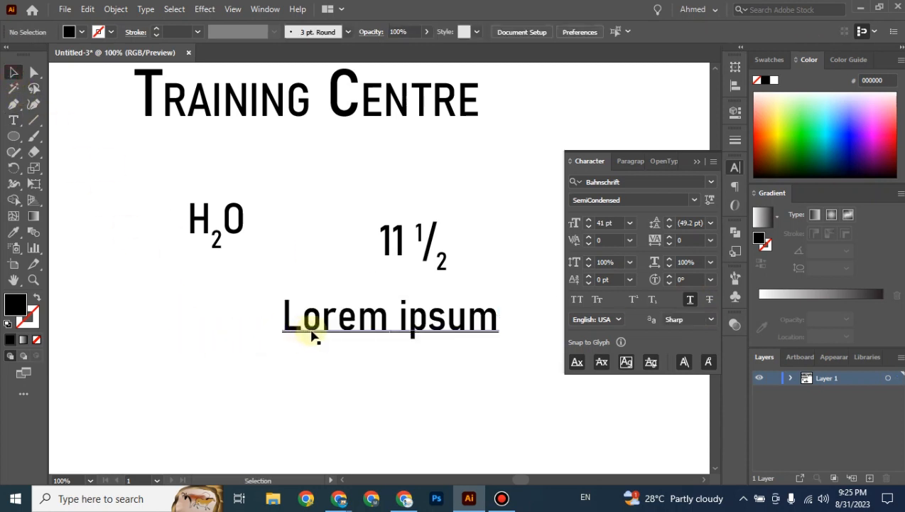
left_click_drag(312, 334, 233, 327)
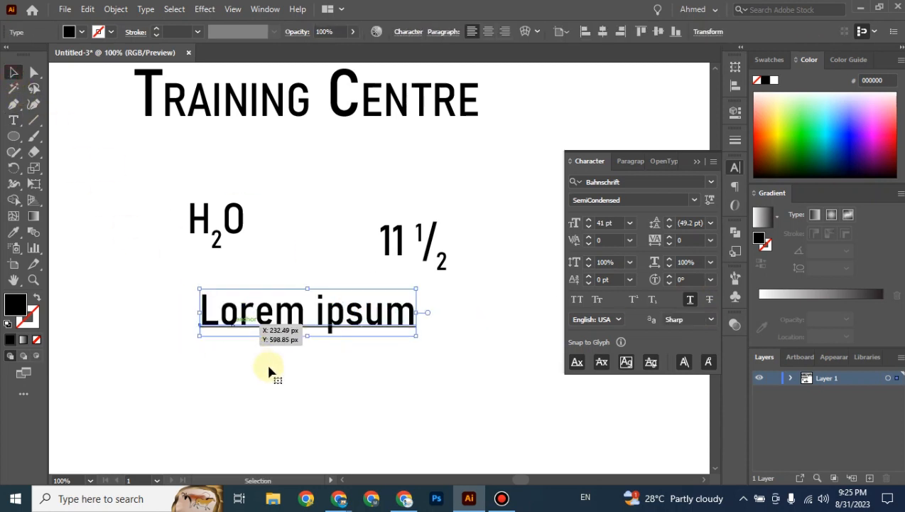
left_click_drag(270, 371, 269, 370)
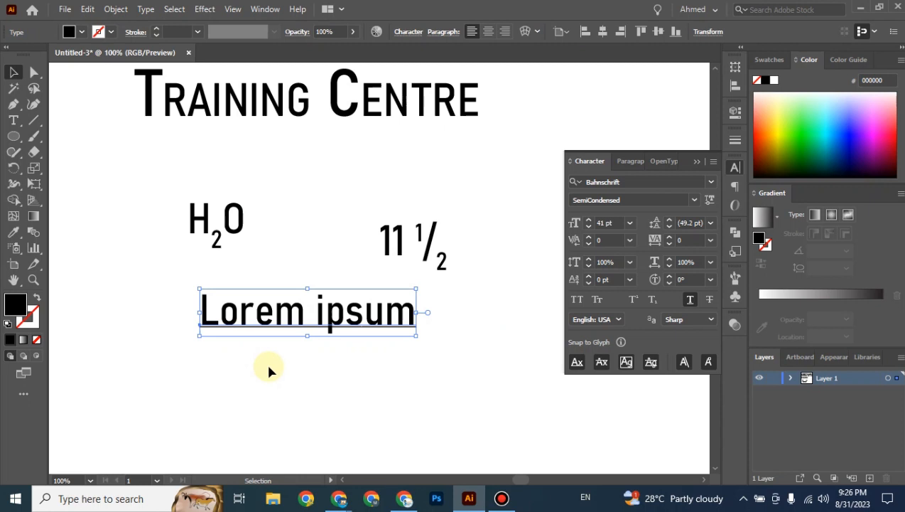
left_click(283, 380)
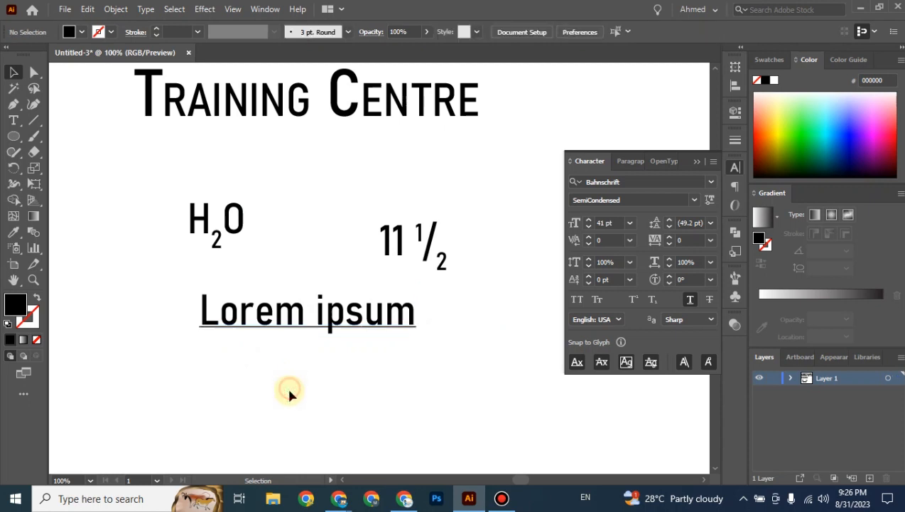
Nudge the underlined Lorem ipsum right and add a second Lorem ipsum line below, struck through instead of underlined.
left_click_drag(300, 321, 321, 319)
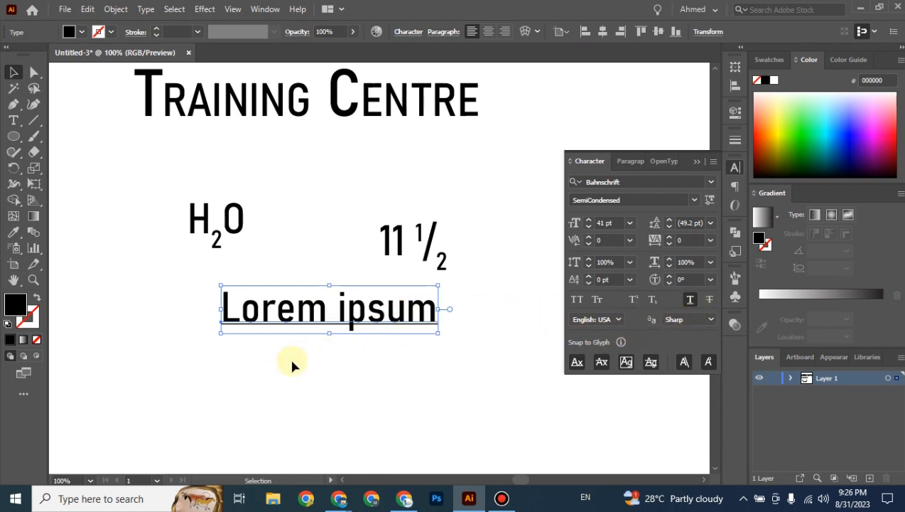
key("t")
left_click(337, 382)
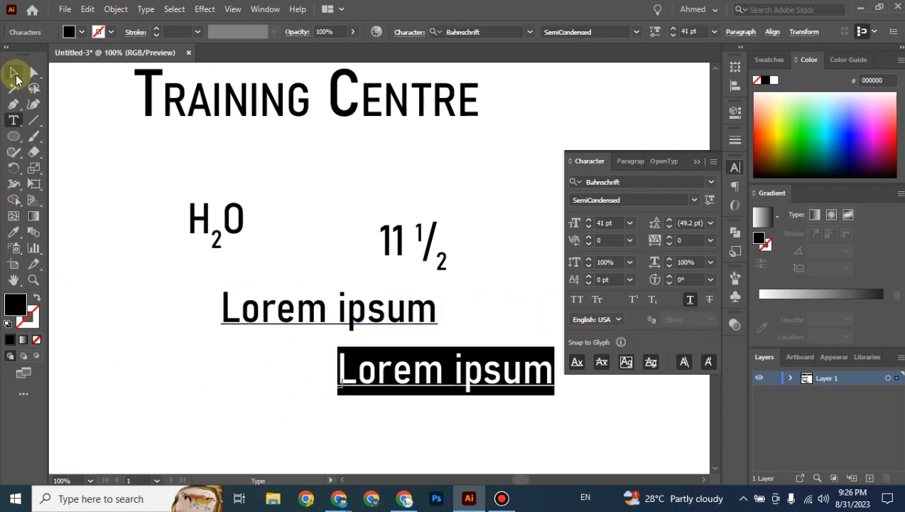
left_click(13, 72)
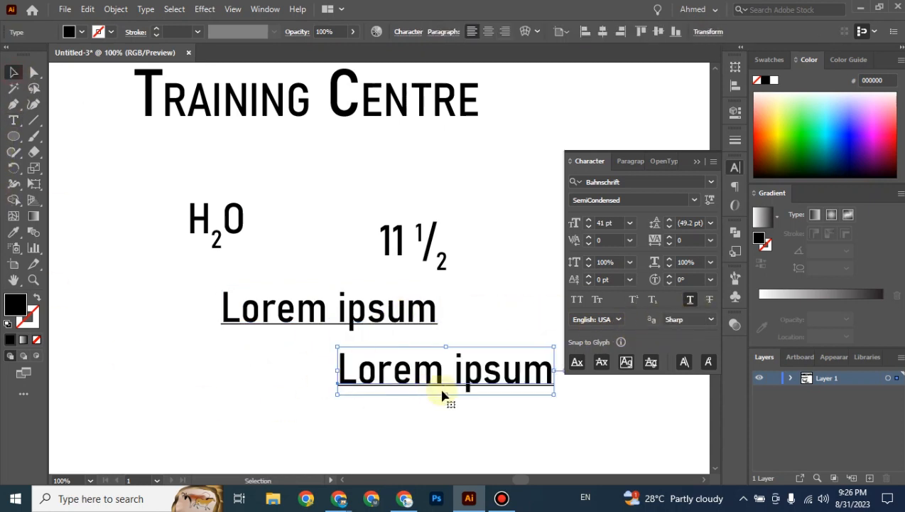
left_click(691, 302)
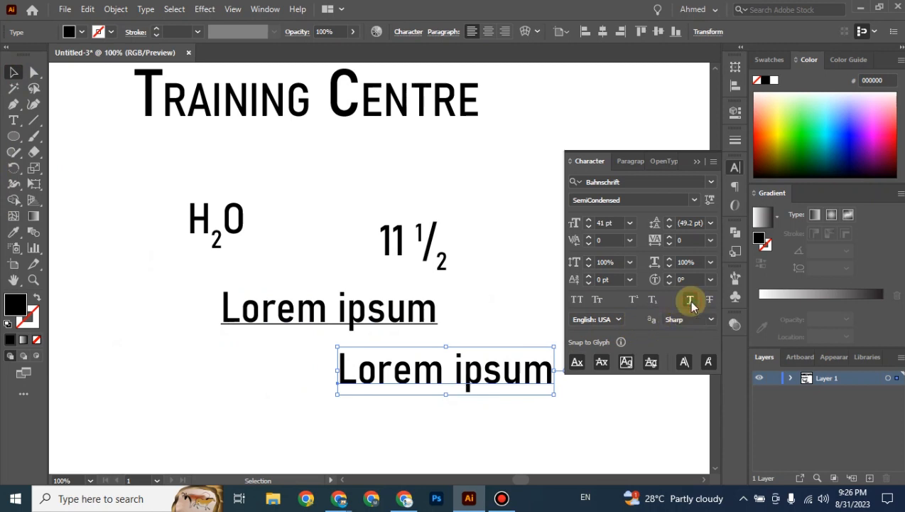
left_click(709, 299)
left_click(609, 407)
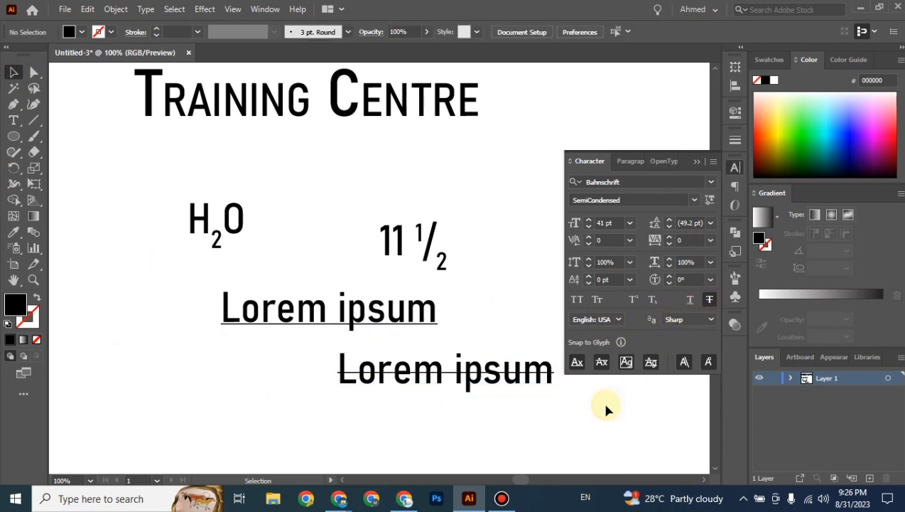
Drag the struck-through Lorem ipsum line left so it sits beneath the underlined one.
left_click_drag(431, 383, 339, 384)
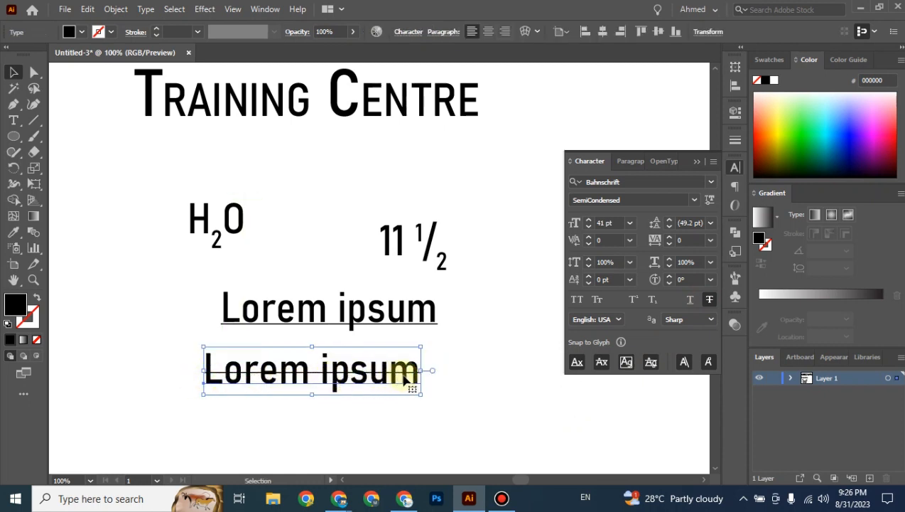
left_click_drag(408, 380, 339, 379)
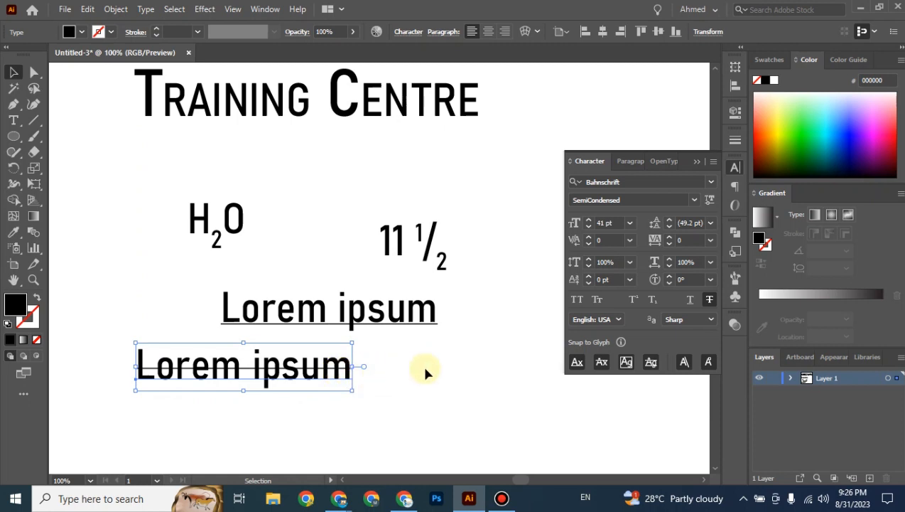
left_click_drag(342, 372, 317, 378)
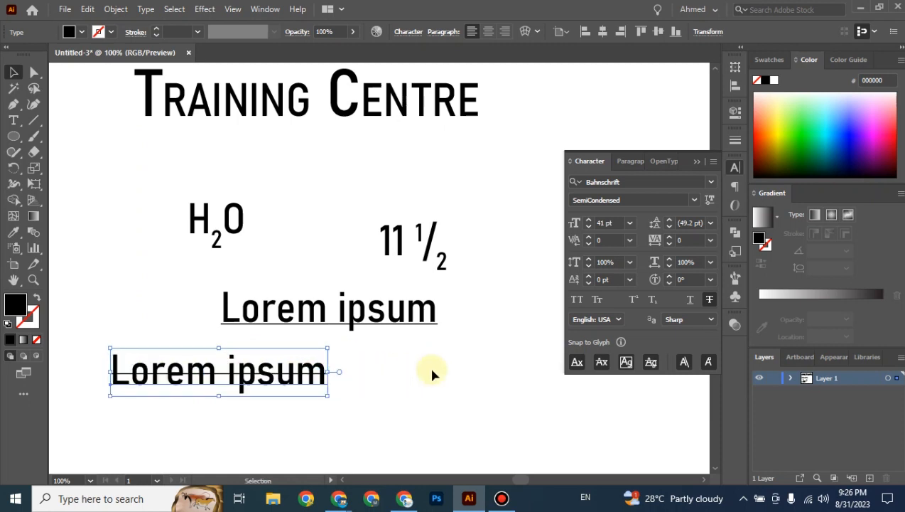
Start a new struck-through text line right of Lorem ipsum reading 'Rs.1099'.
key("t")
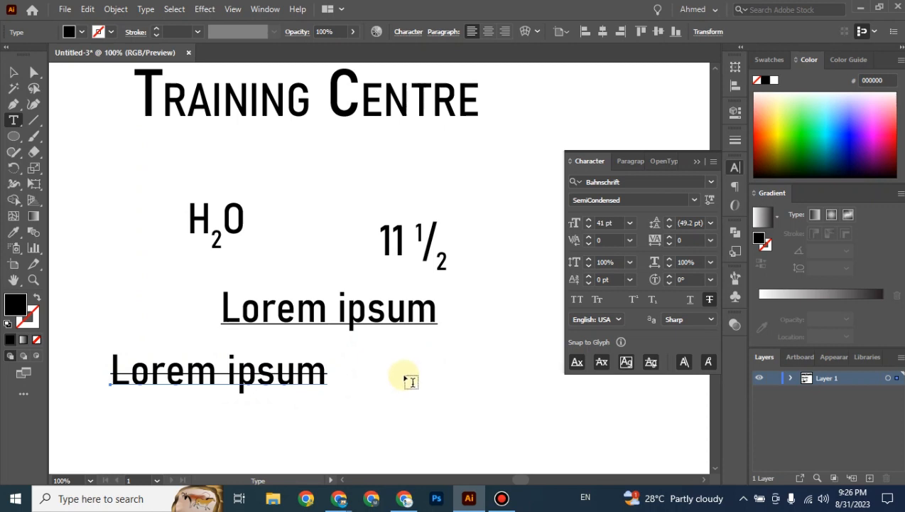
left_click(409, 373)
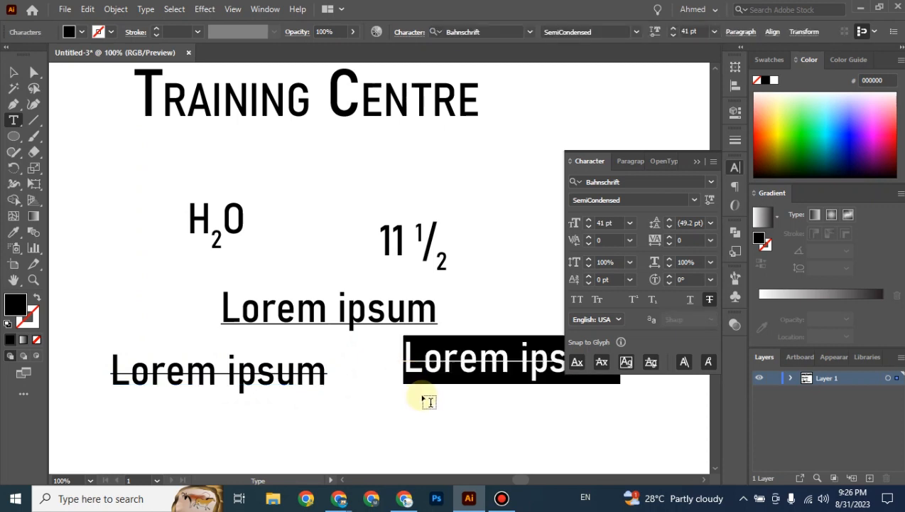
type("20")
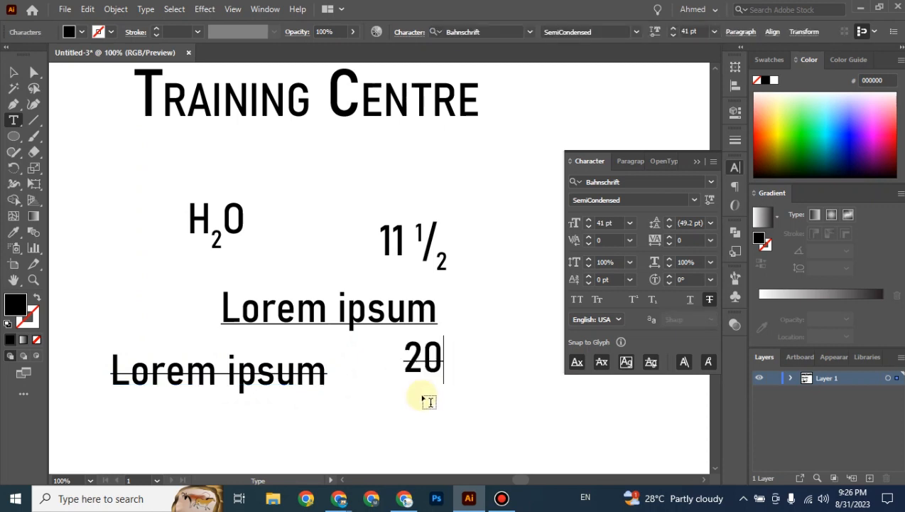
key("BackSpace")
key("BackSpace")
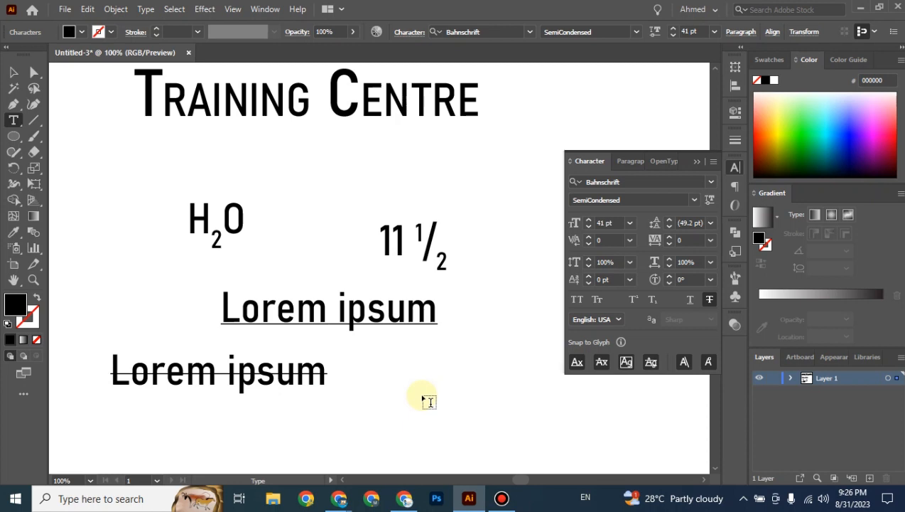
type("1099")
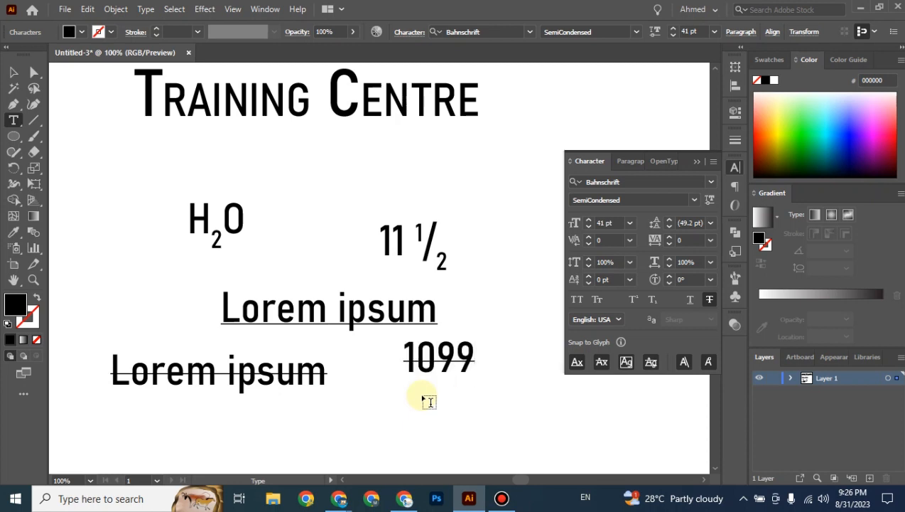
key("Home")
type("Rs.")
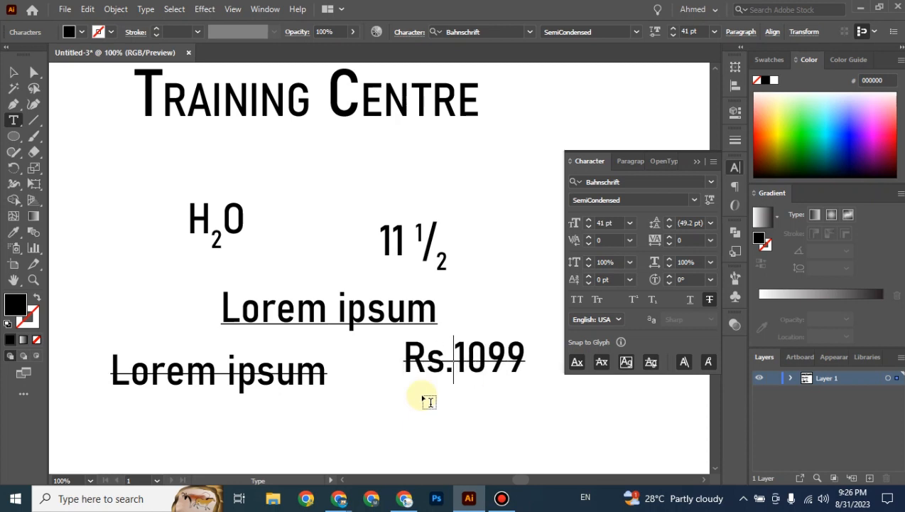
key("BackSpace")
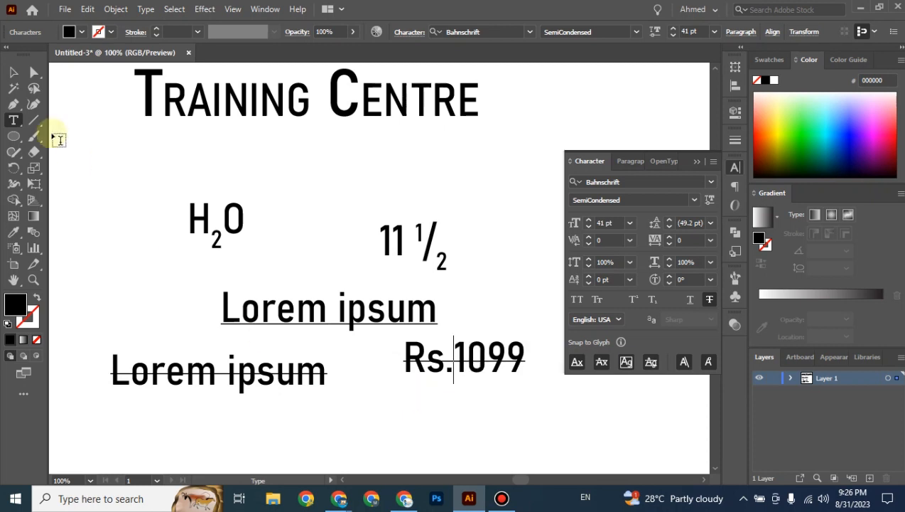
left_click(14, 72)
Append '50% OFF Rs. 549' to the price line, correcting the mistyped 55.
left_click_drag(547, 404, 259, 295)
key("t")
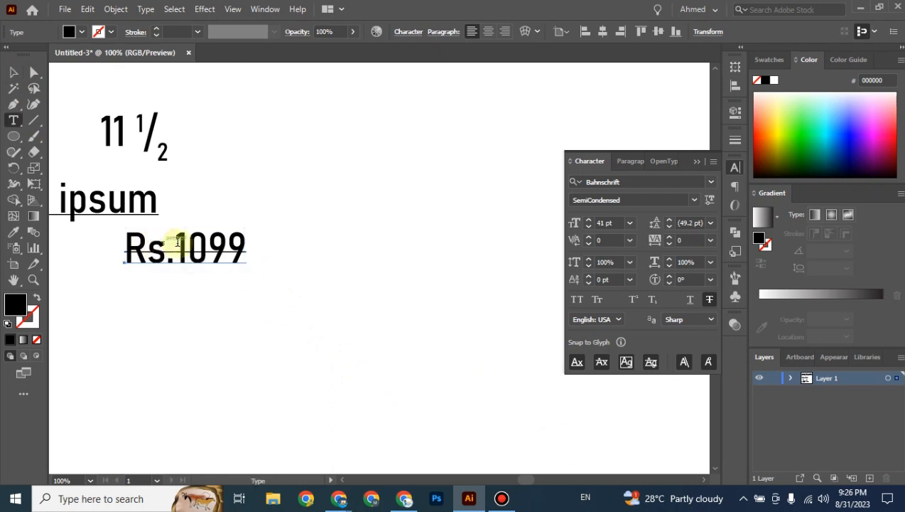
left_click(221, 248)
key("Right")
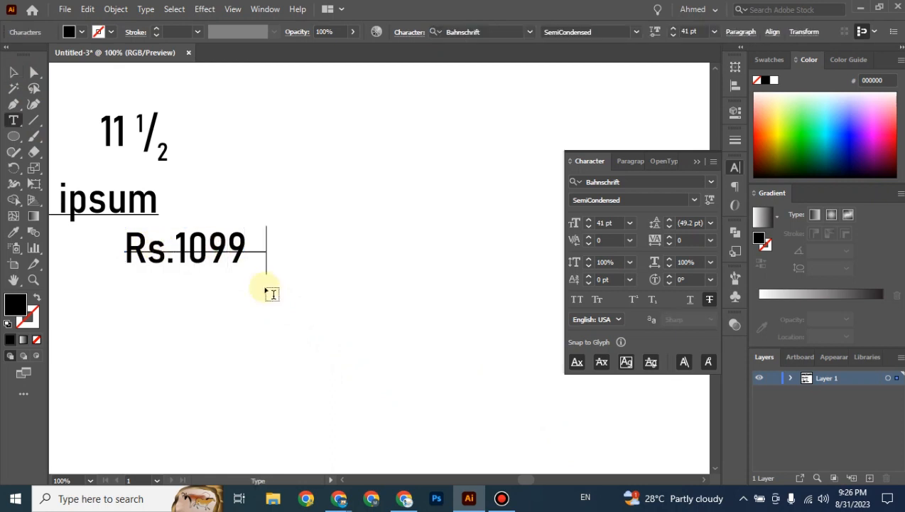
type("50")
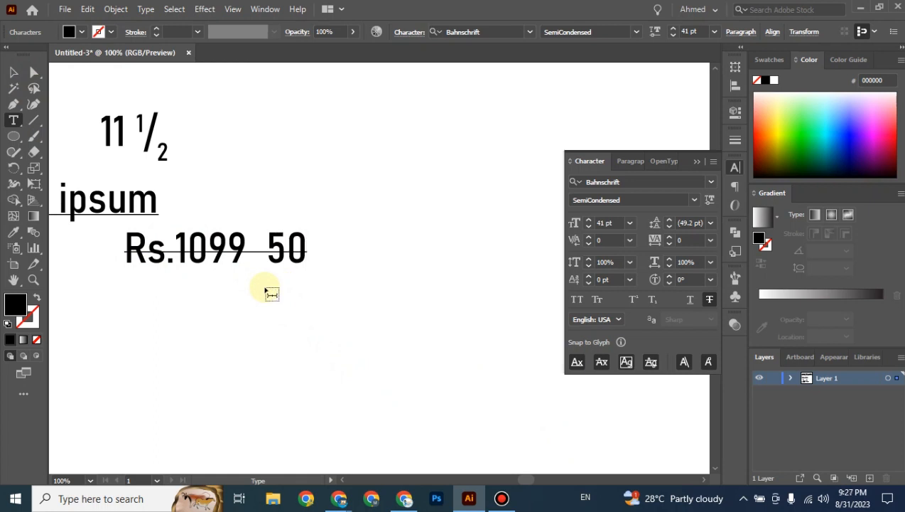
type("% OFF ")
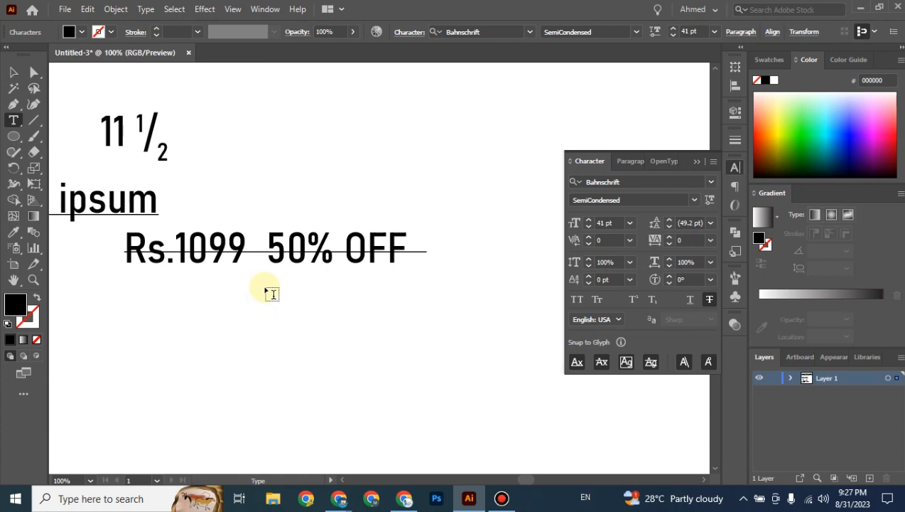
type(" 55")
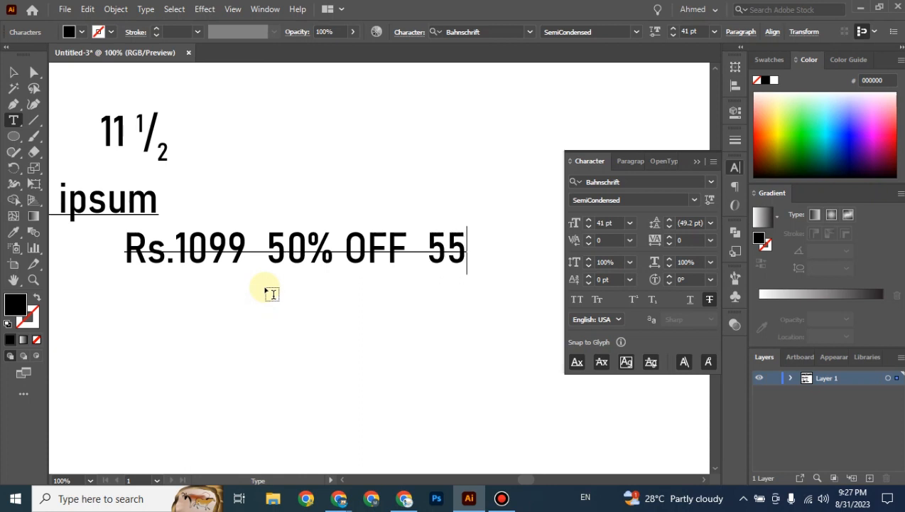
key("BackSpace")
type("49")
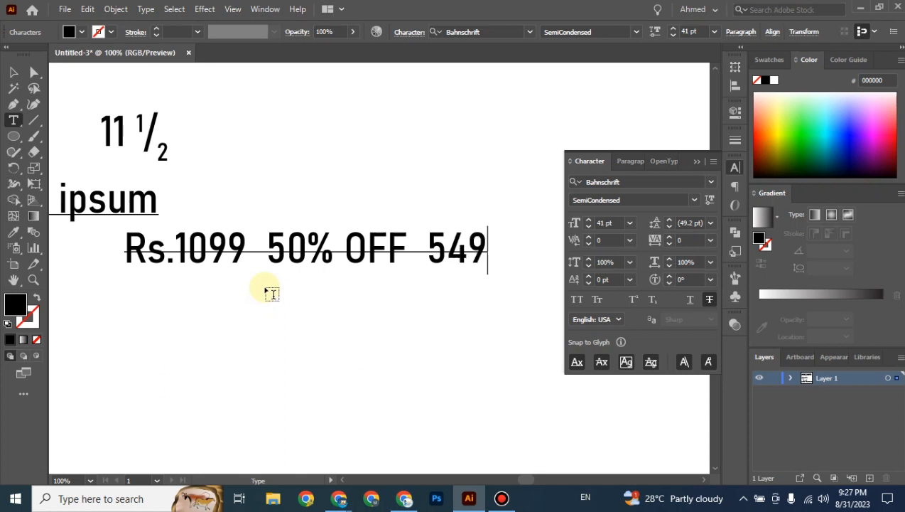
key("Left")
key("Left")
key("Left")
type("Rs")
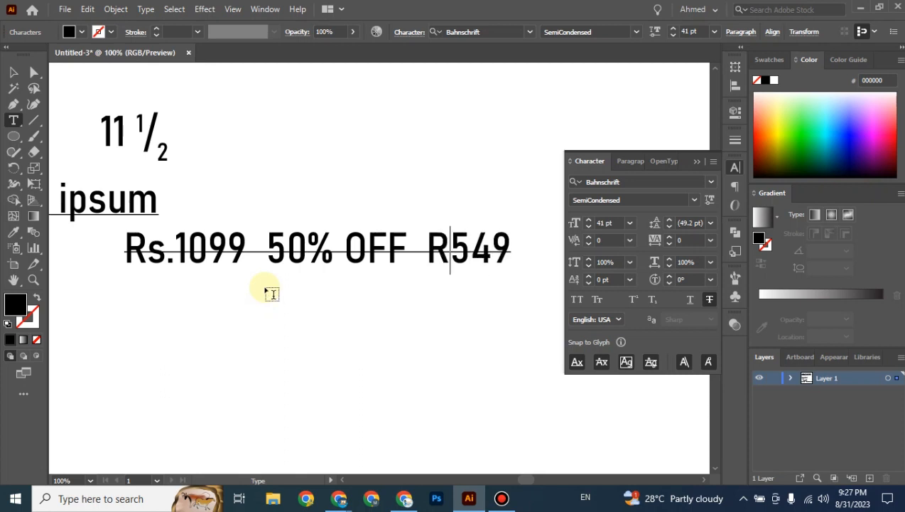
type(".")
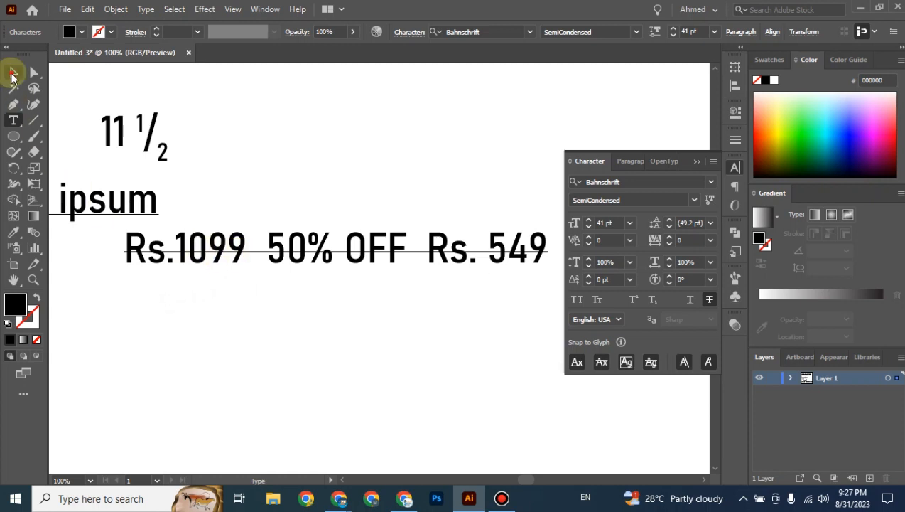
left_click(13, 72)
left_click(269, 311)
Remove strikethrough from '50% OFF Rs. 549' and the leading 'Rs.', leaving only 1099 struck.
left_click_drag(289, 265, 530, 291)
double_click(269, 308)
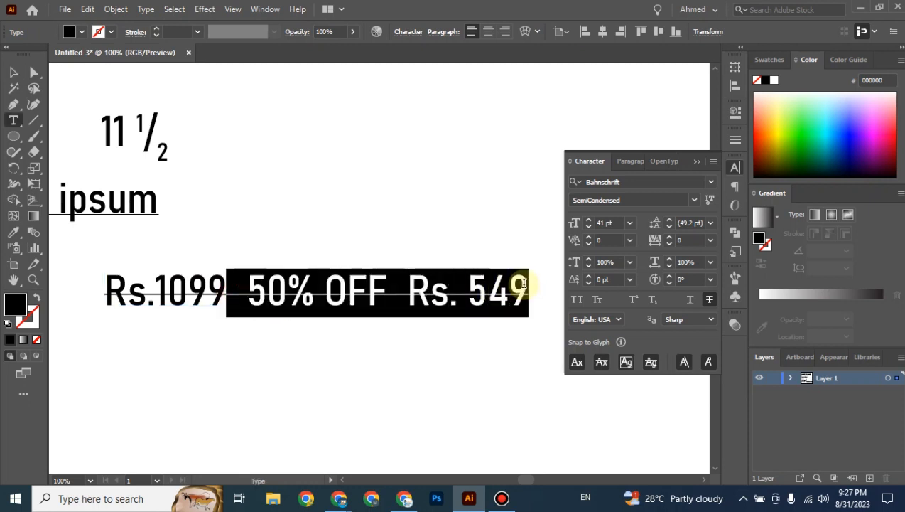
left_click(709, 299)
left_click_drag(147, 302, 109, 301)
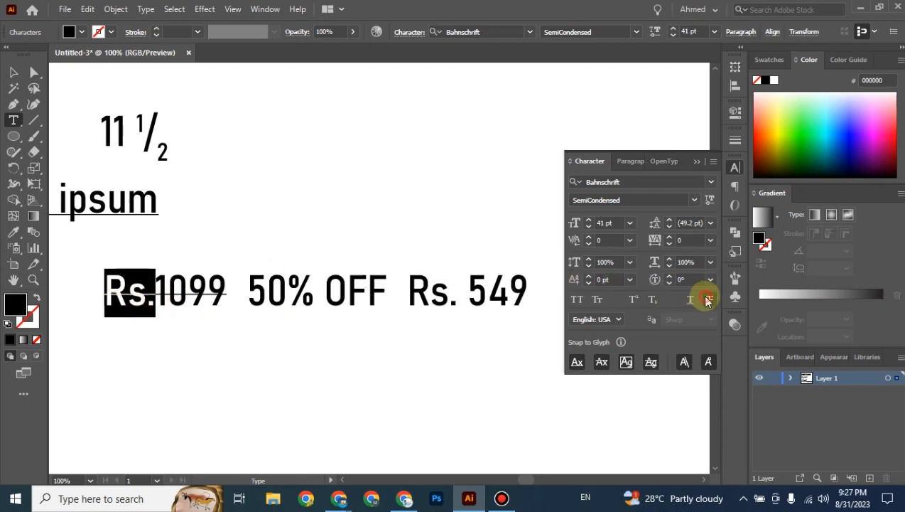
left_click(710, 299)
left_click(13, 72)
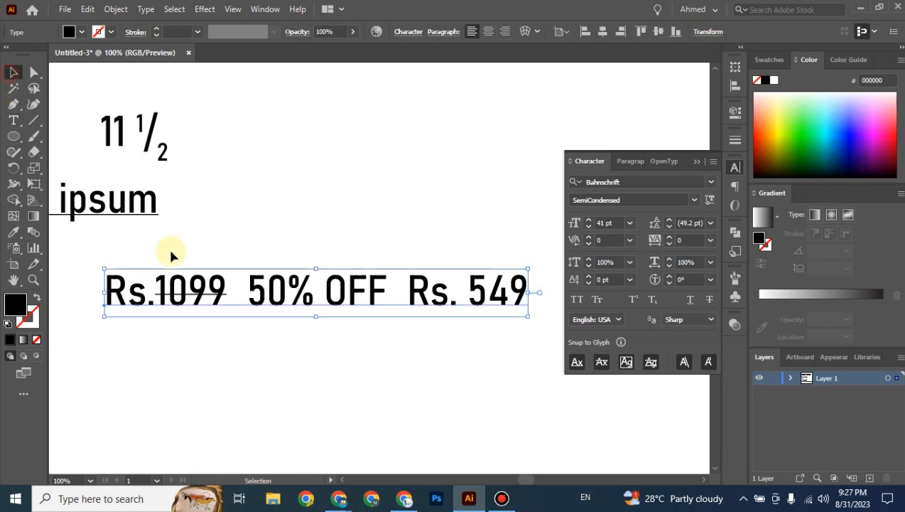
left_click(236, 345)
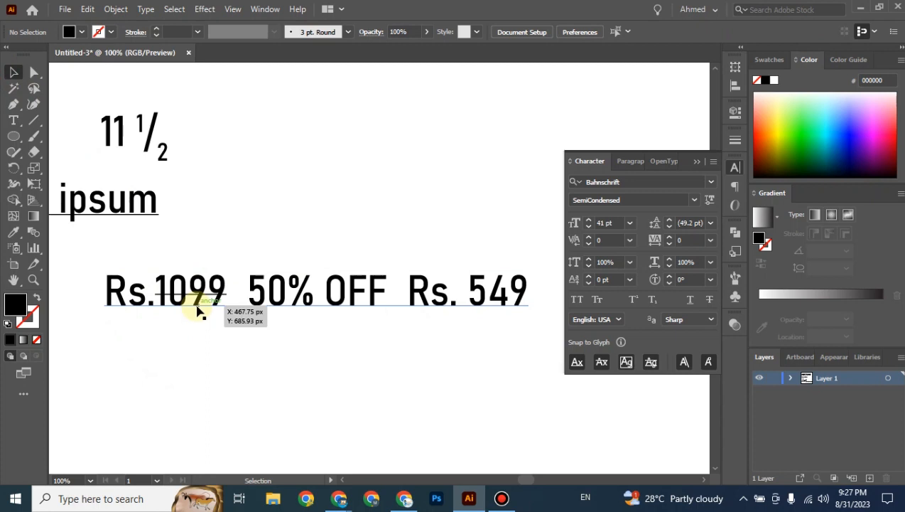
Move the price line down slightly and reselect it.
left_click_drag(197, 303, 199, 324)
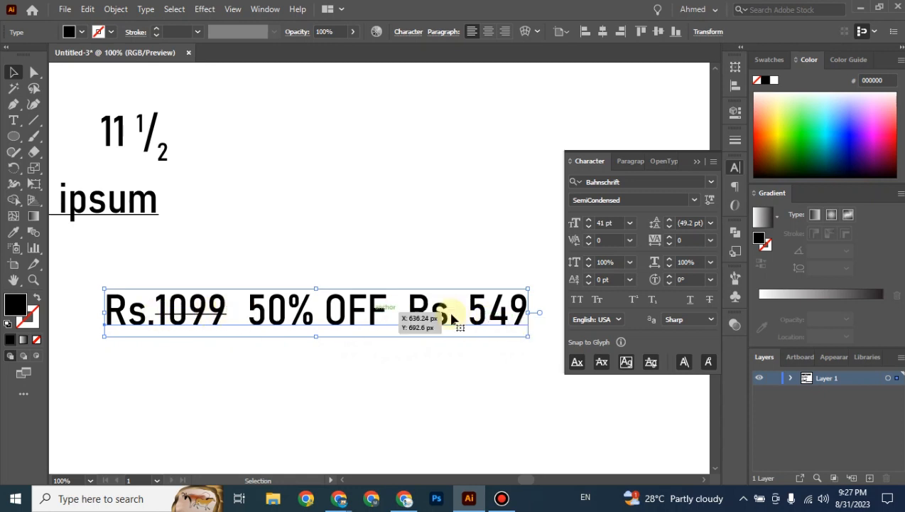
left_click(421, 388)
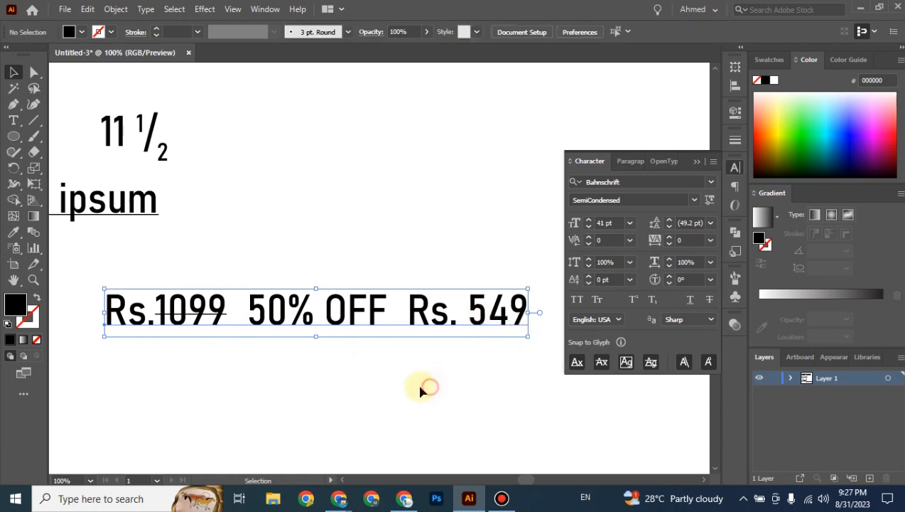
left_click(190, 331)
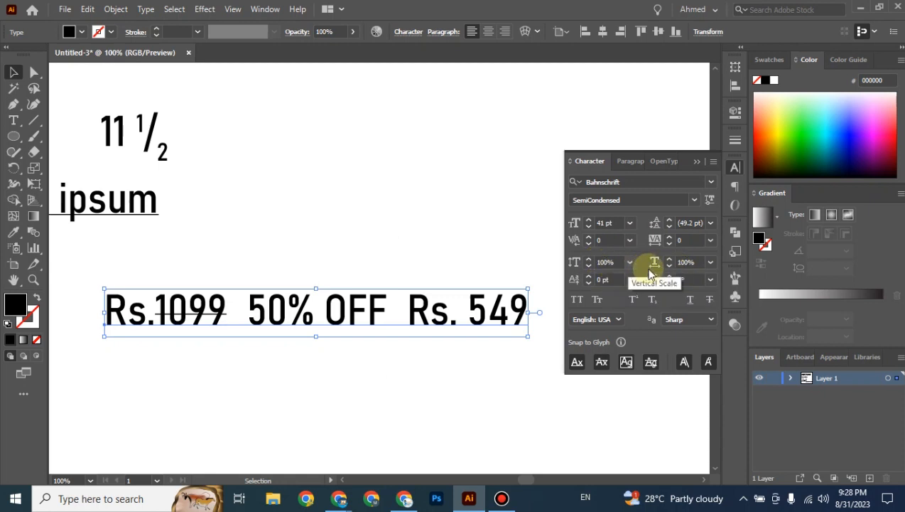
Check the price line's Vertical and Horizontal Scale options, leaving both at 100%.
left_click_drag(444, 259, 469, 202)
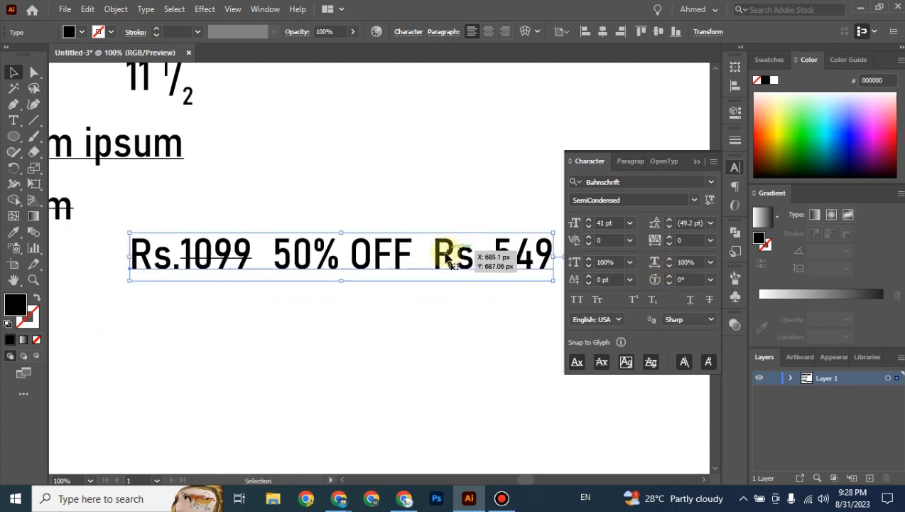
left_click(630, 262)
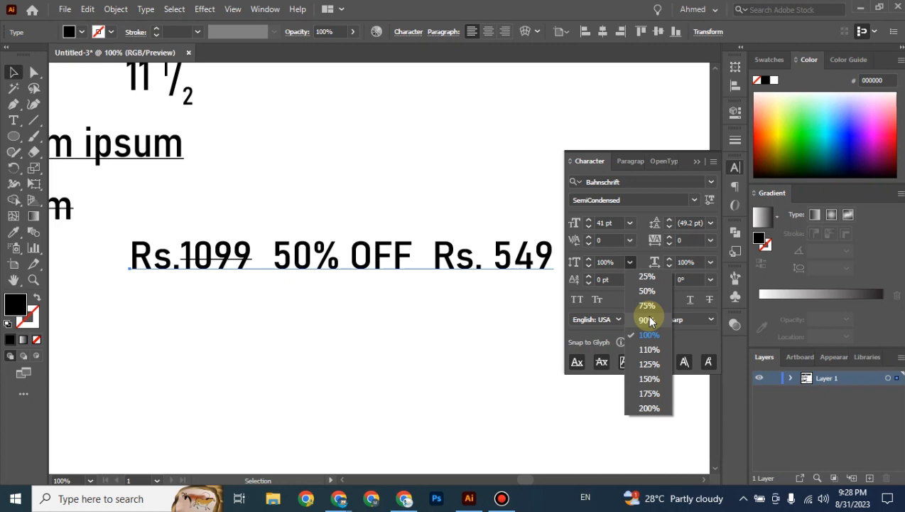
left_click(711, 262)
left_click(712, 264)
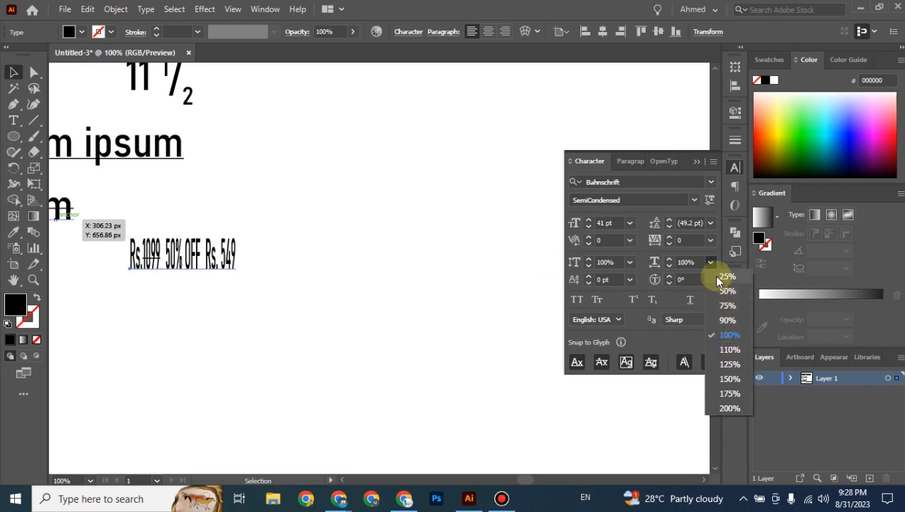
left_click(15, 72)
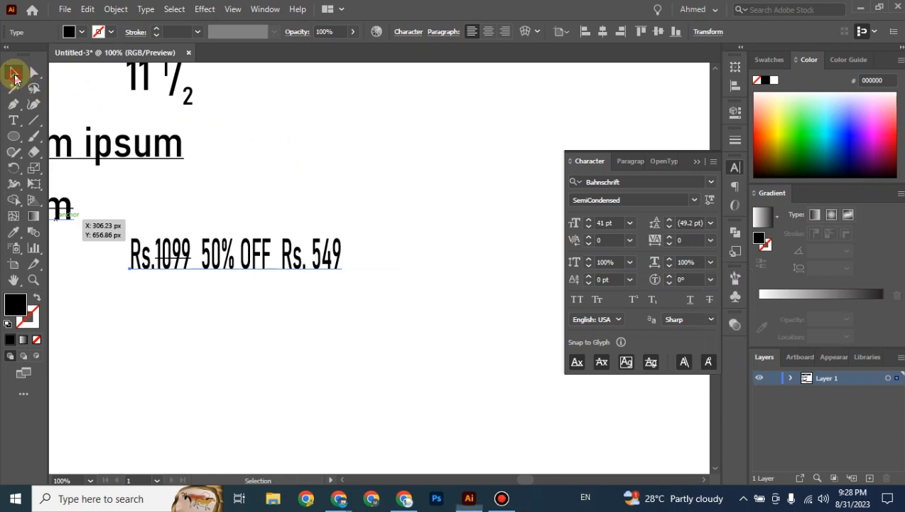
Drag the price line slightly left and down on the artboard.
left_click(396, 224)
left_click_drag(402, 250, 366, 261)
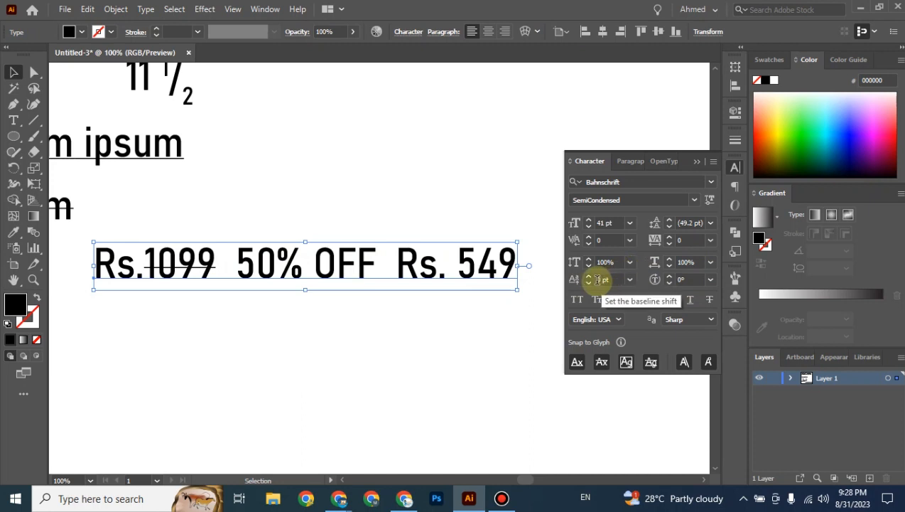
left_click(298, 363)
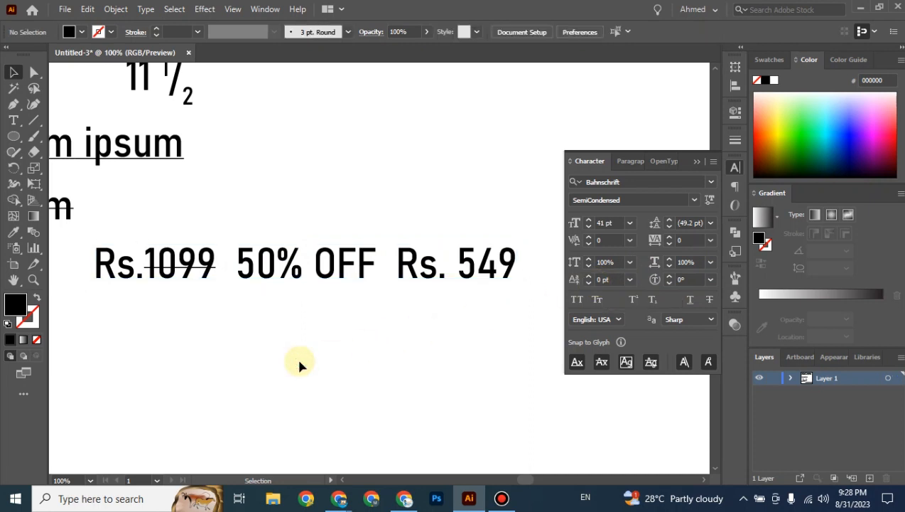
Raise the 4 of 549 with a 40 pt baseline shift.
key("ctrl+plus")
left_click_drag(329, 367, 255, 365)
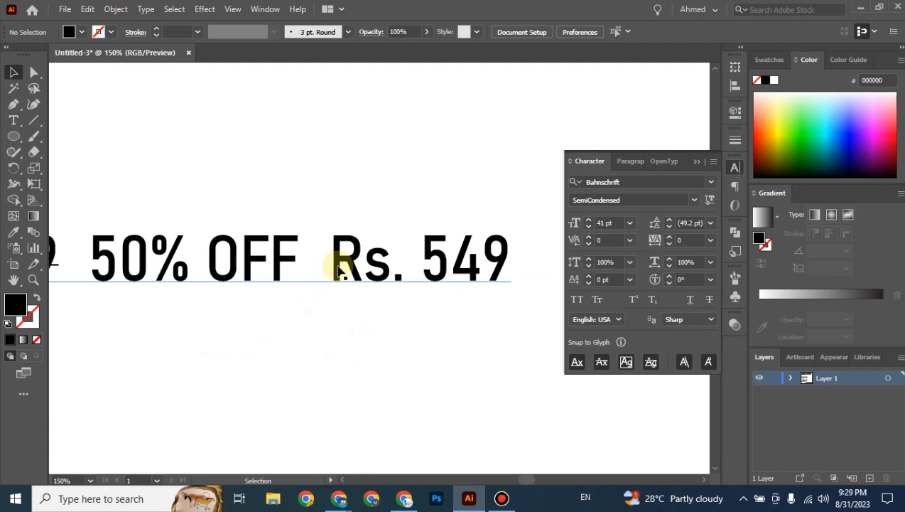
left_click_drag(339, 270, 298, 201)
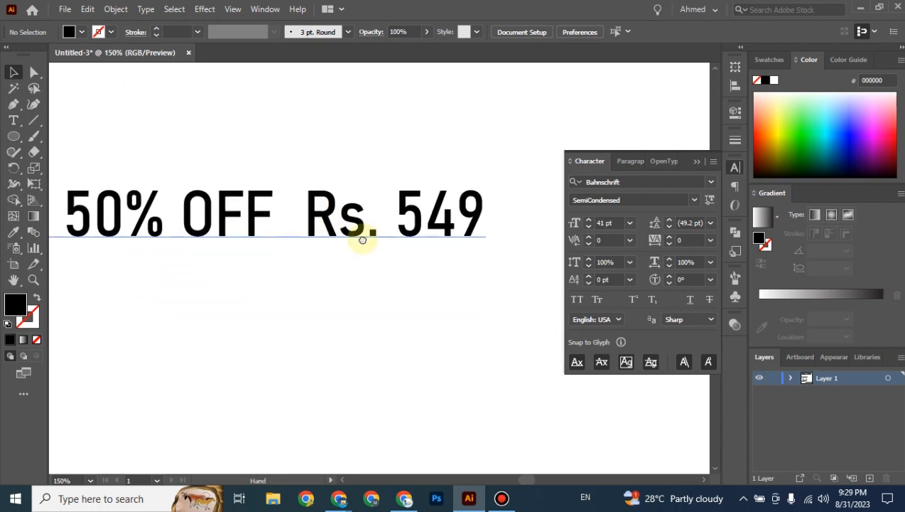
left_click_drag(362, 241, 360, 307)
left_click(359, 307)
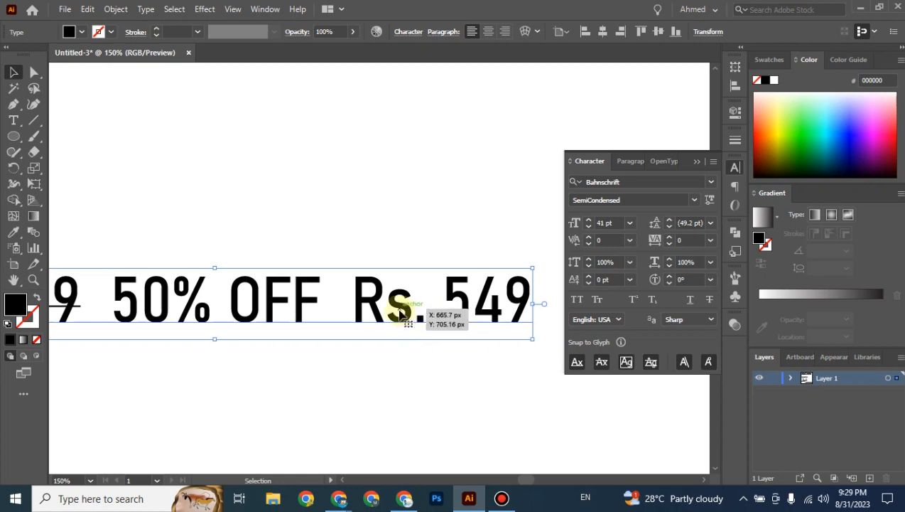
key("t")
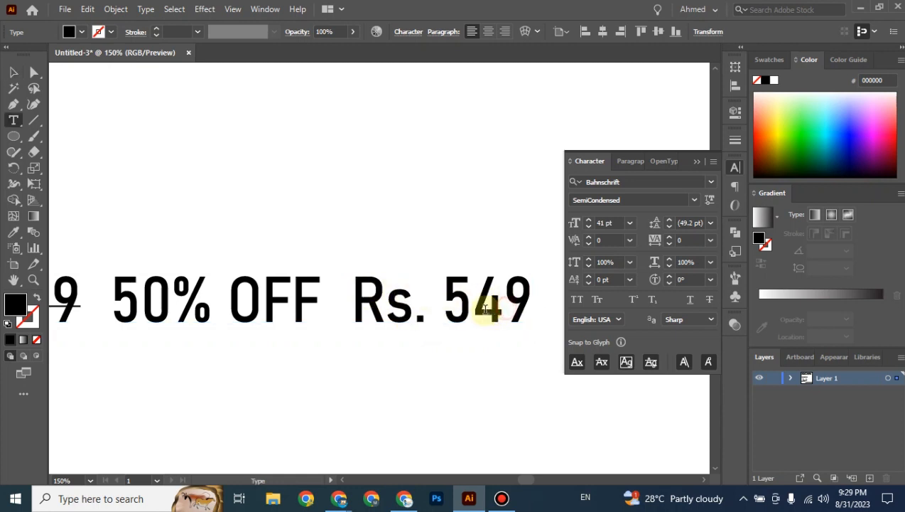
left_click_drag(506, 305, 471, 305)
left_click(601, 279)
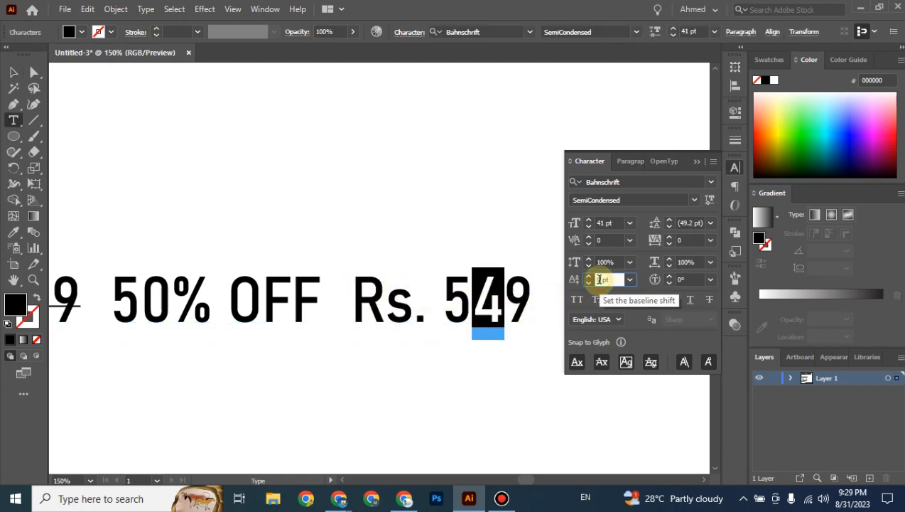
key("Up")
key("Up")
key("Up")
key("Up")
key("Up")
key("Up")
key("Up")
key("Up")
key("Up")
key("Up")
key("Up")
key("Up")
key("Up")
key("Up")
key("Up")
key("Up")
key("Up")
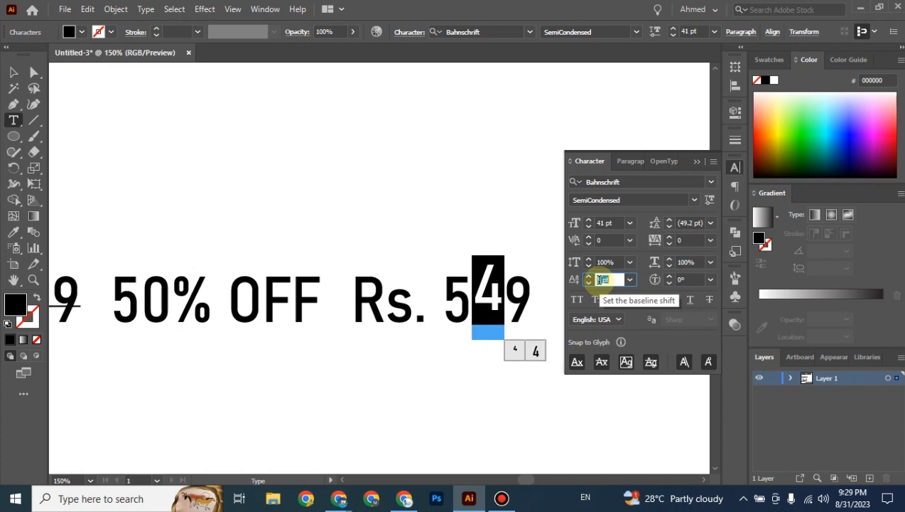
key("Up")
key("Up")
key("Up")
key("Up")
key("Up")
key("Up")
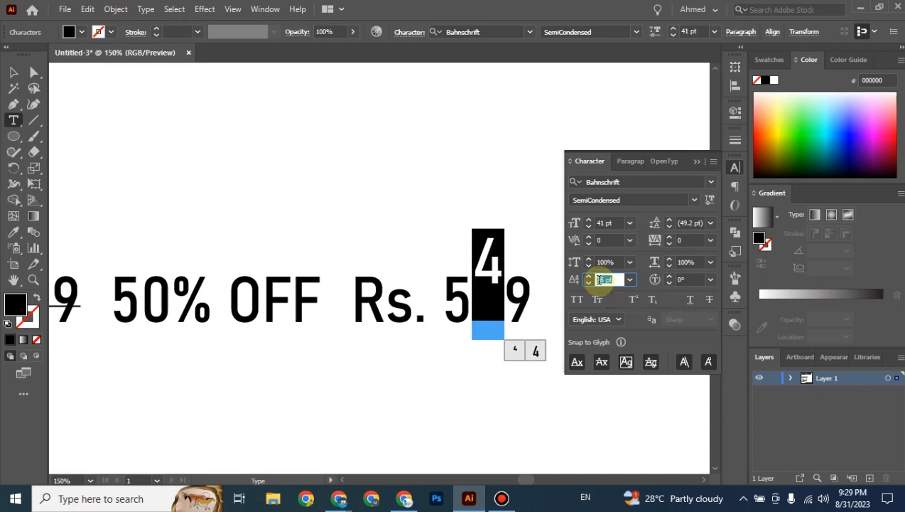
key("Up")
key("Up")
key("Up")
key("Up")
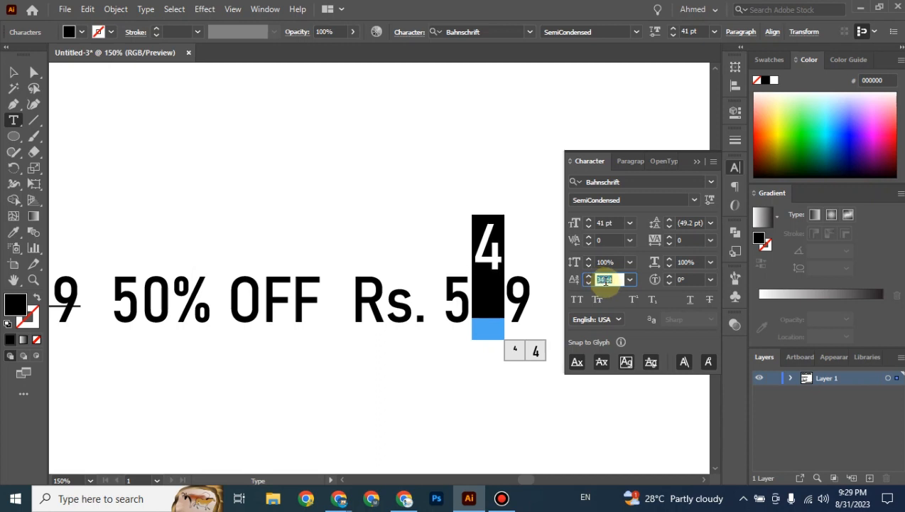
key("Up")
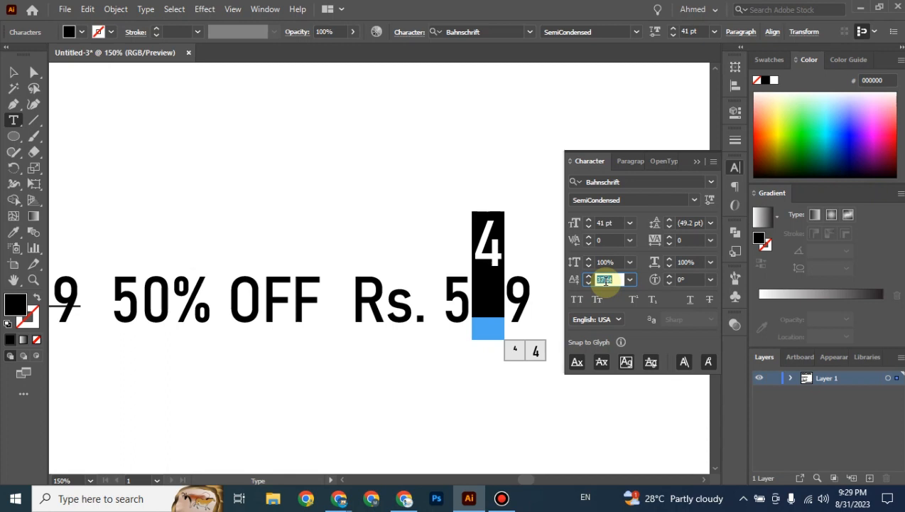
key("Up")
key("Up")
key("Up")
key("Up")
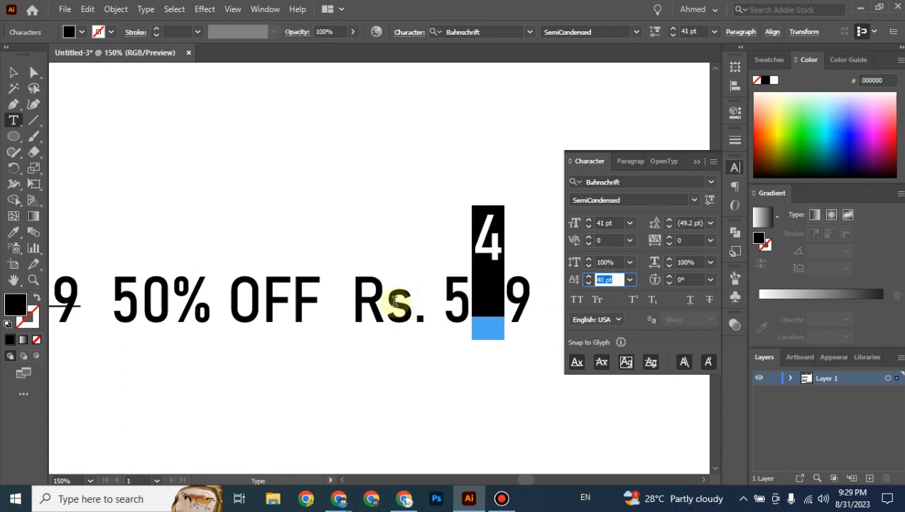
Lower the s of the second Rs. with a -20 pt baseline shift.
left_click_drag(398, 303, 408, 301)
left_click(601, 279)
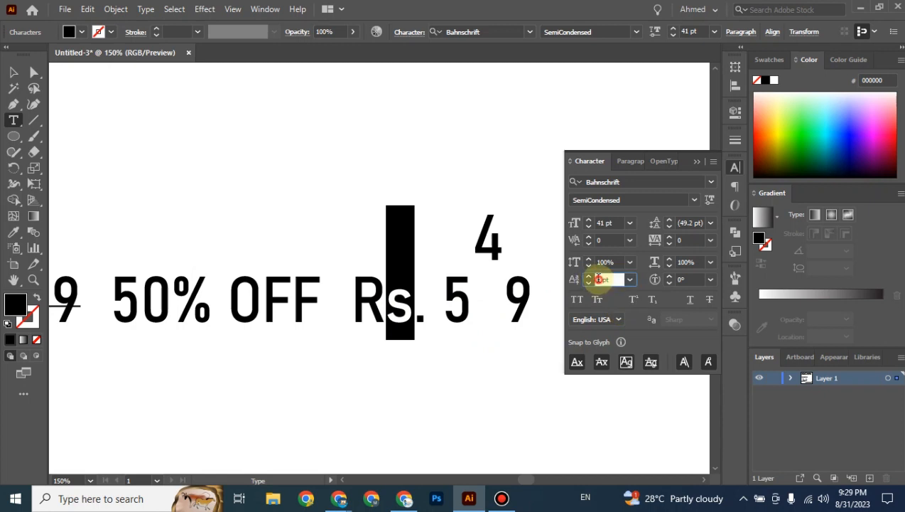
key("Down")
key("Down")
key("Down")
key("Down")
key("Down")
key("Down")
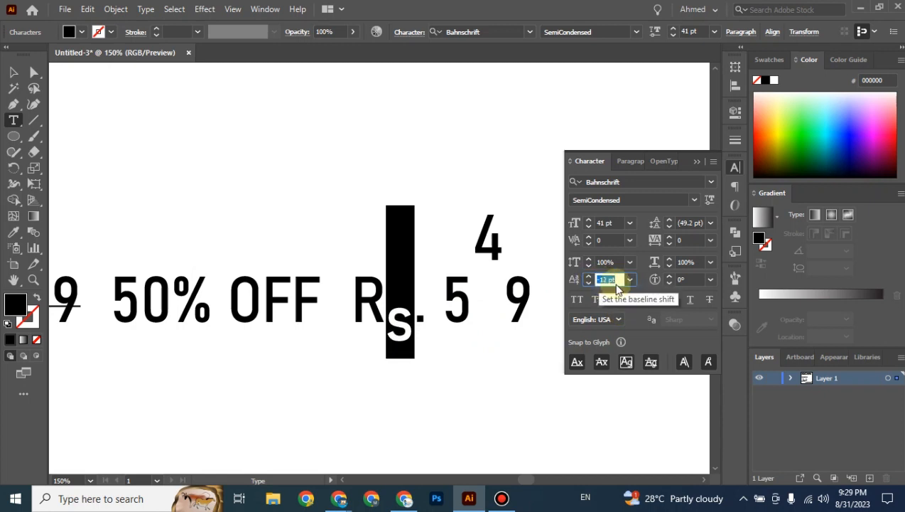
key("Down")
key("Down")
key("Down")
key("Down")
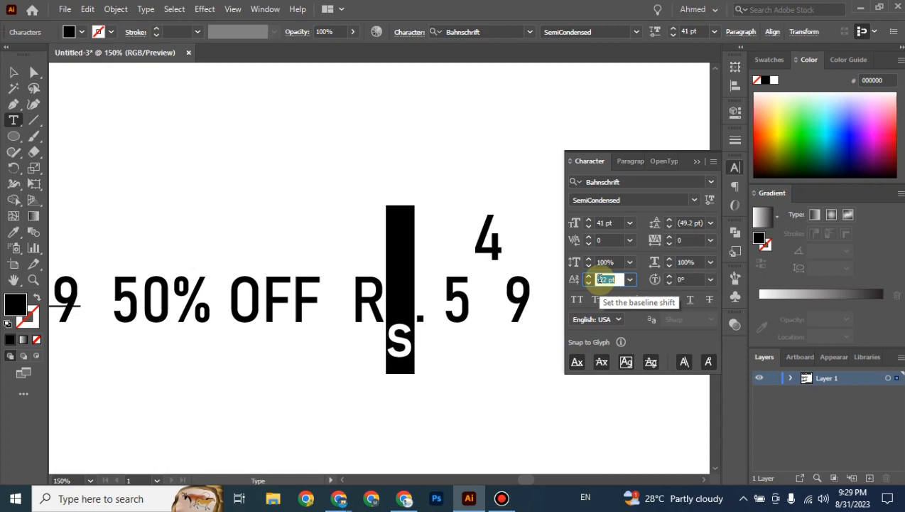
key("Up")
key("Up")
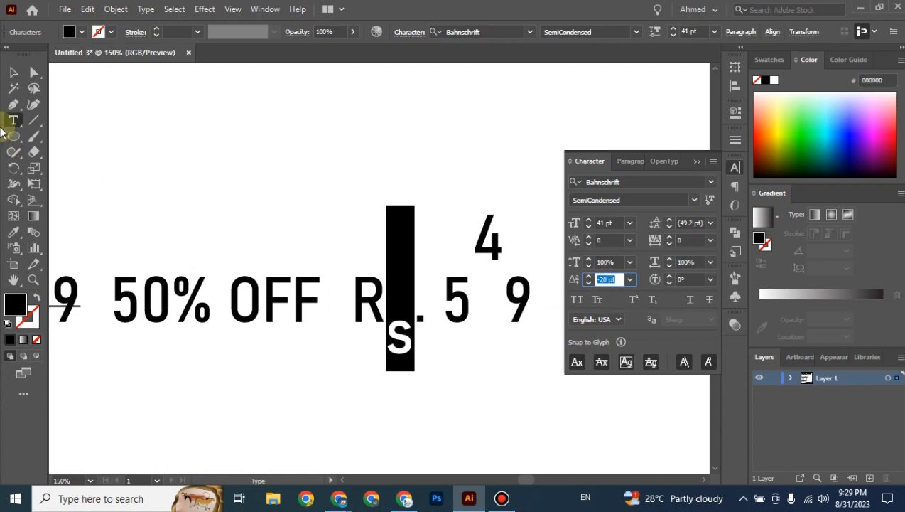
left_click(13, 72)
left_click(236, 164)
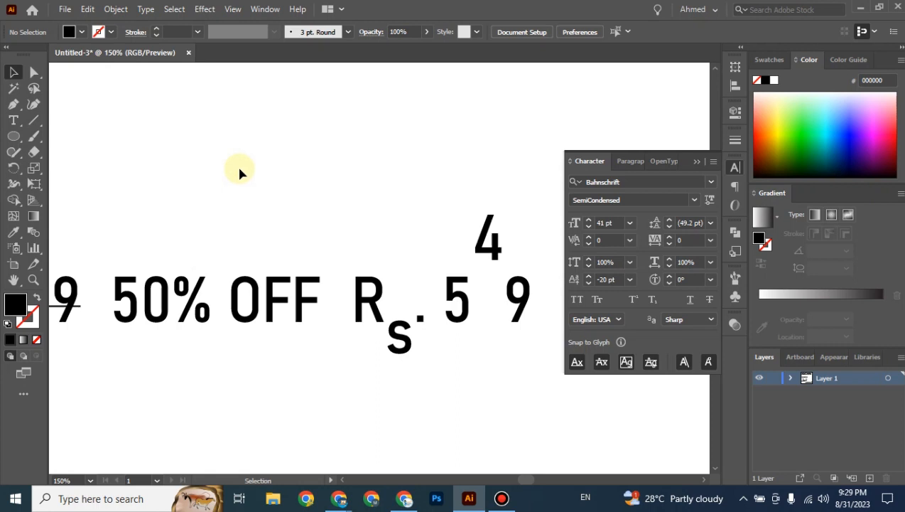
key("ctrl+minus")
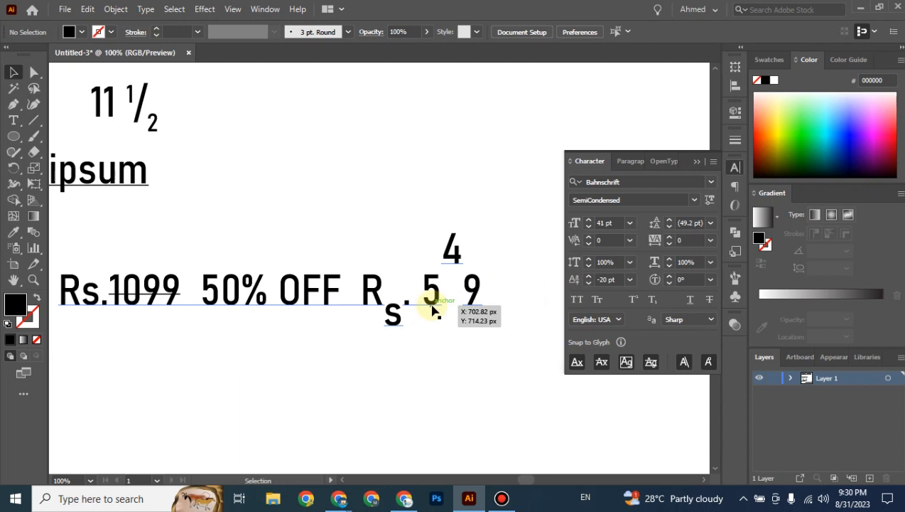
left_click(431, 310)
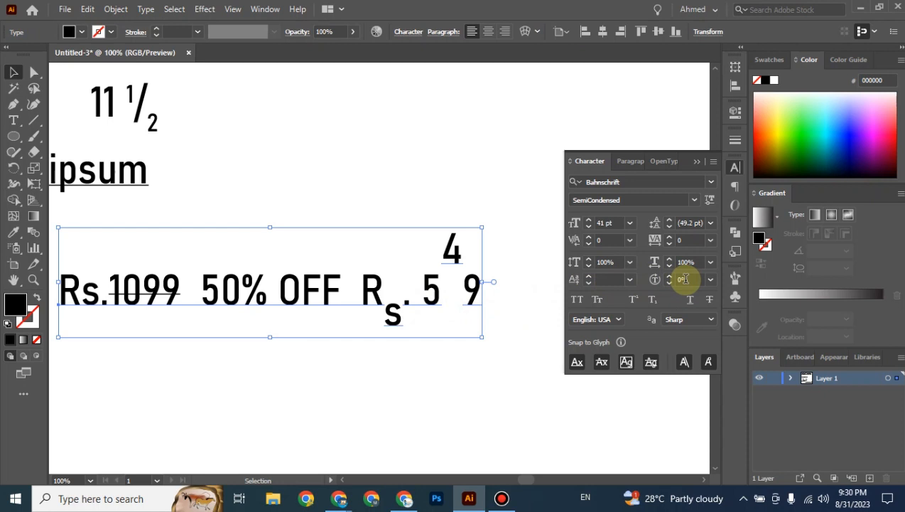
double_click(320, 299)
Set Character Rotation of the first F in OFF to -30°, then reselect the price line.
left_click_drag(321, 294, 303, 295)
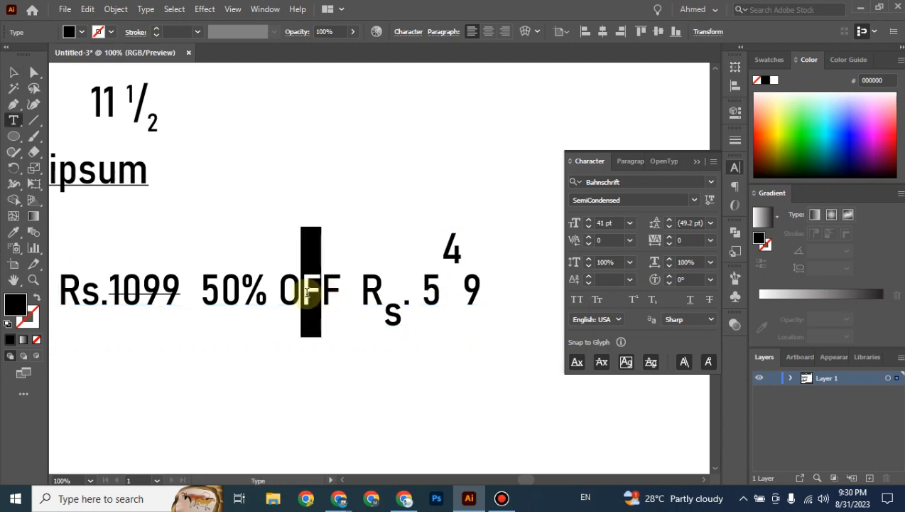
left_click(682, 280)
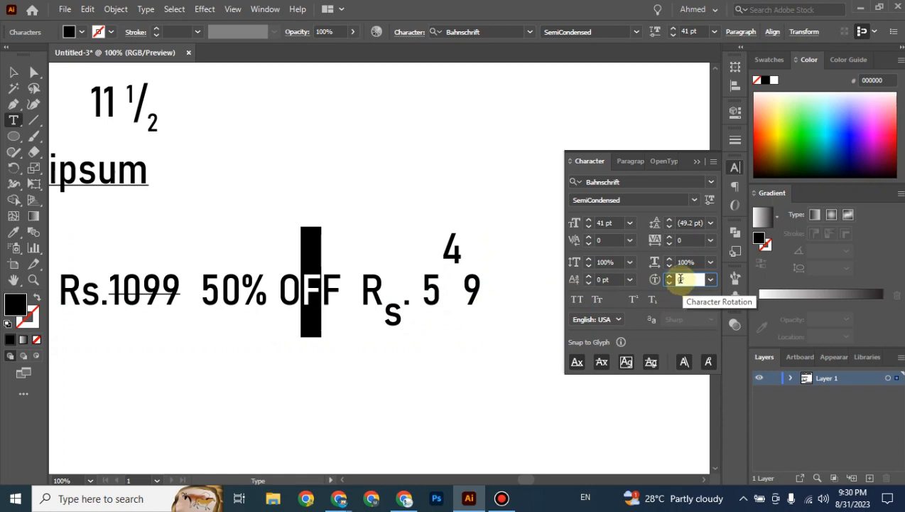
scroll(681, 280, "up", 4)
scroll(681, 279, "up", 6)
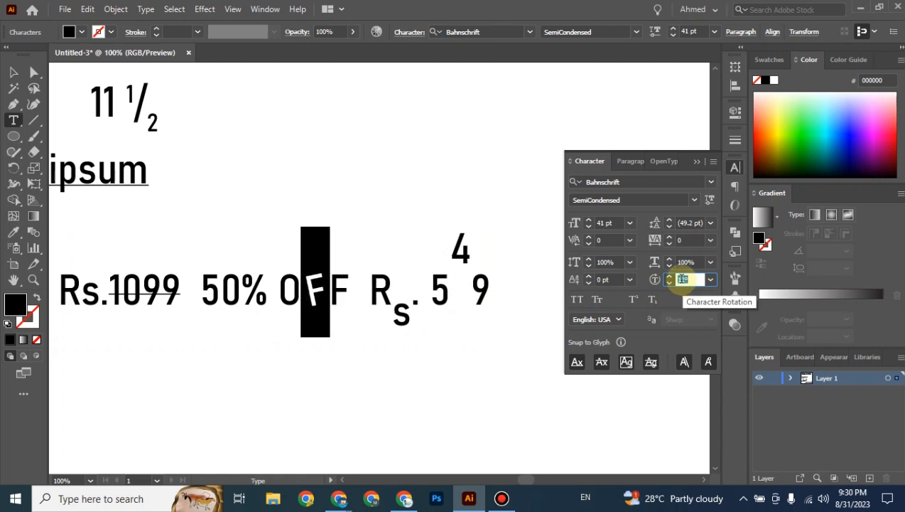
scroll(686, 279, "up", 8)
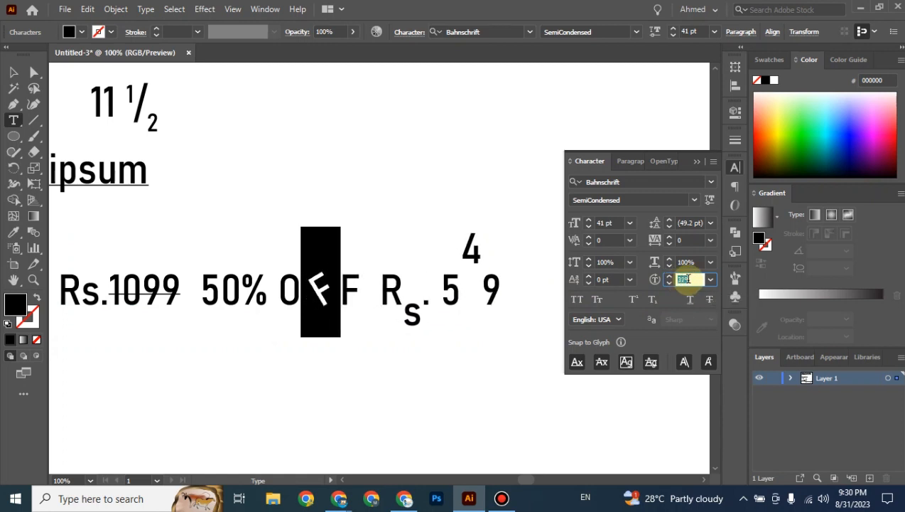
scroll(681, 280, "down", 15)
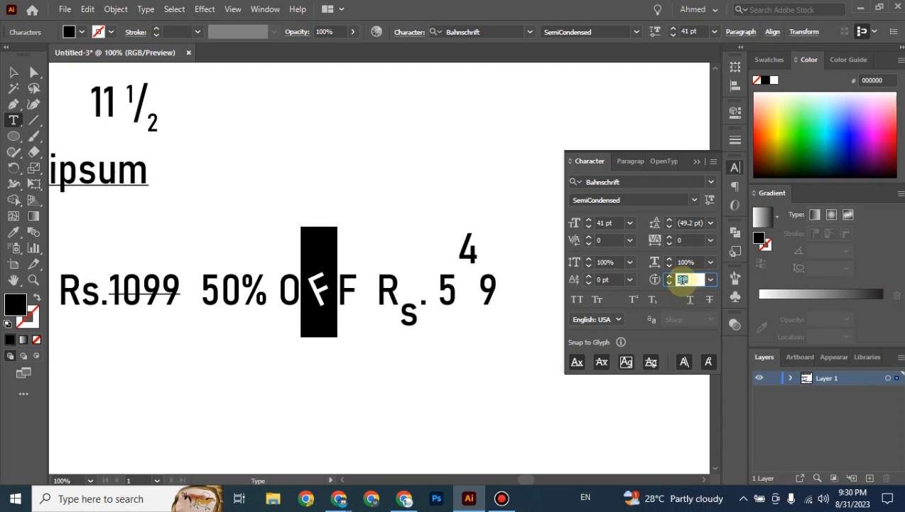
scroll(680, 279, "down", 8)
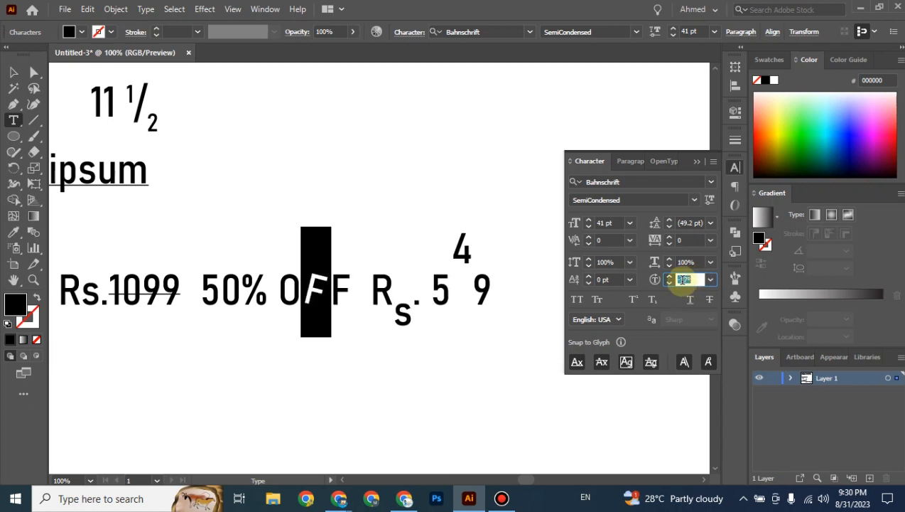
scroll(684, 279, "down", 10)
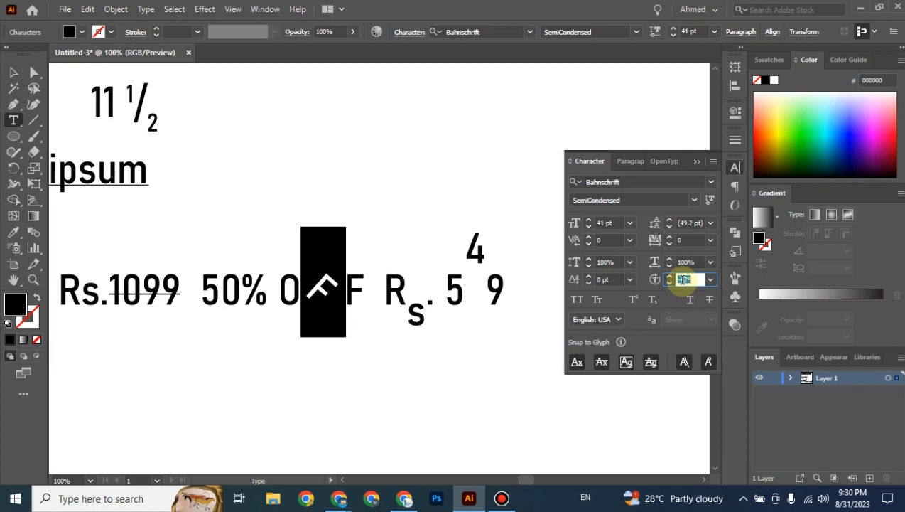
scroll(683, 279, "down", 6)
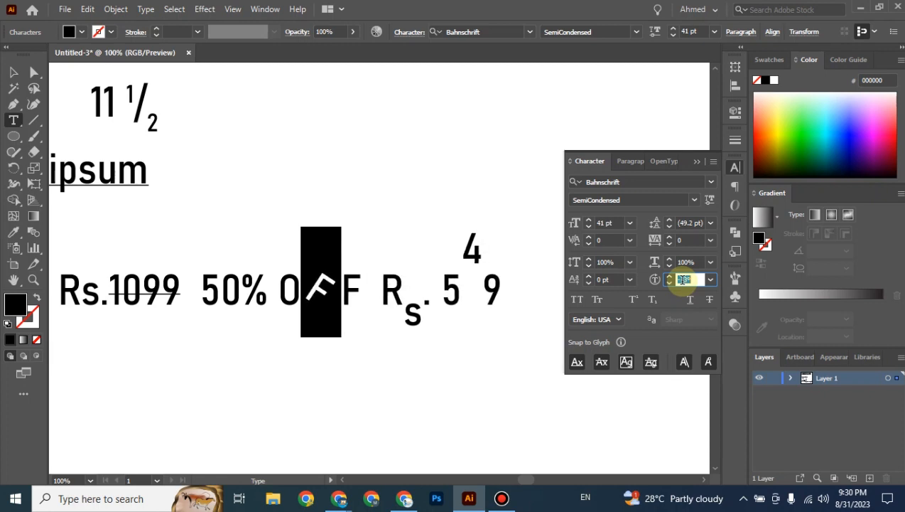
left_click(13, 72)
left_click(290, 155)
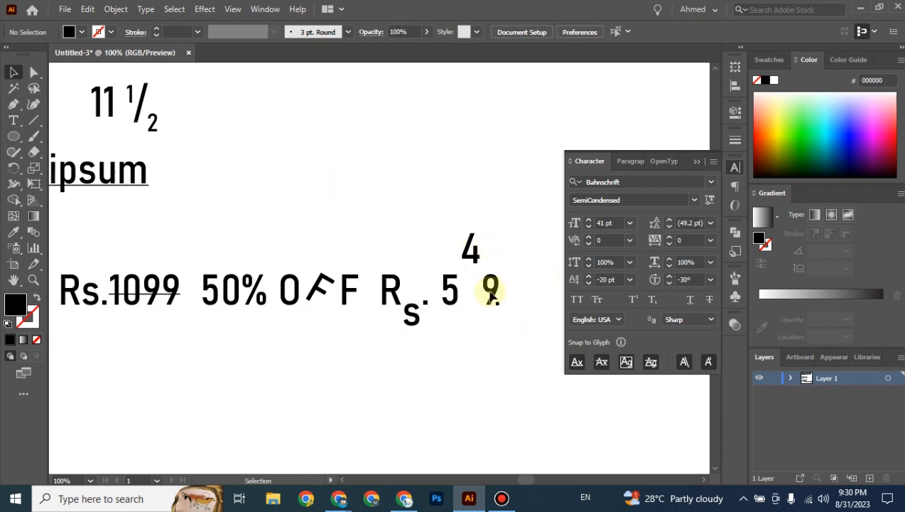
left_click(363, 310)
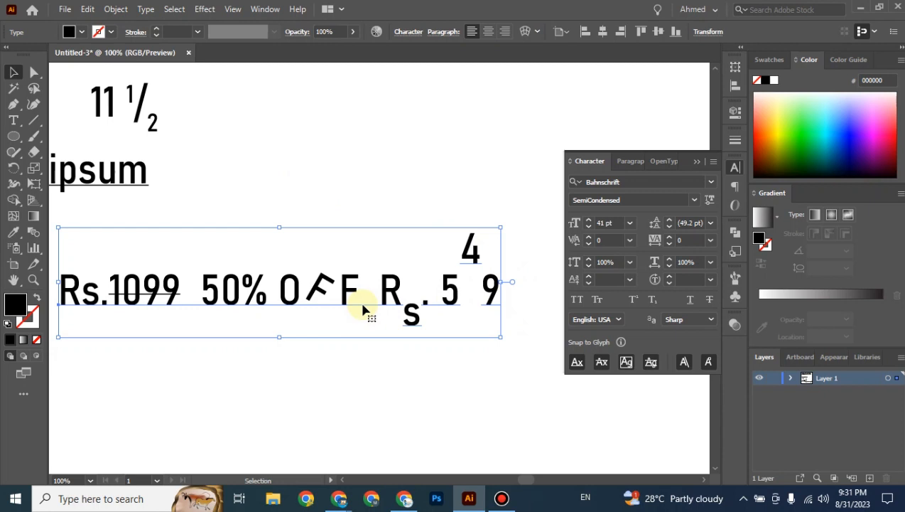
Zoom out to 66.67% and scroll up until the COME TO CODE heading shows.
key("ctrl+minus")
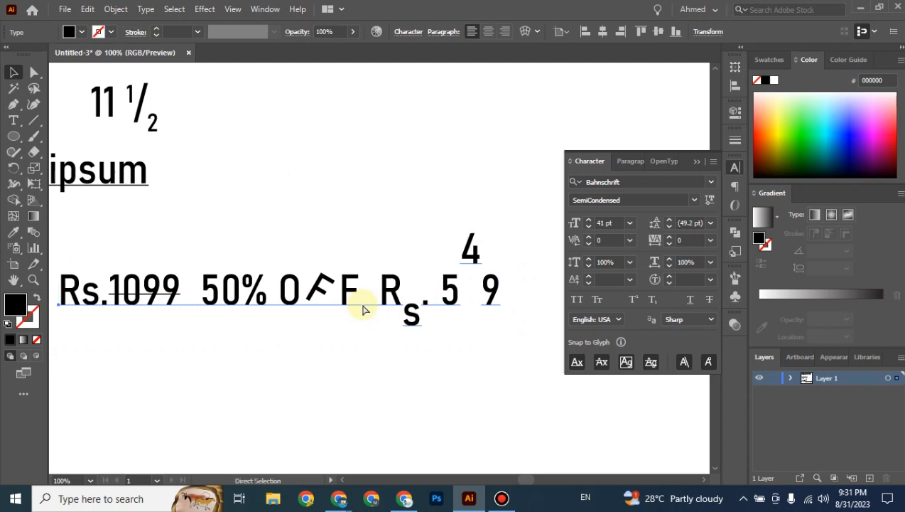
scroll(363, 310, "up", 5)
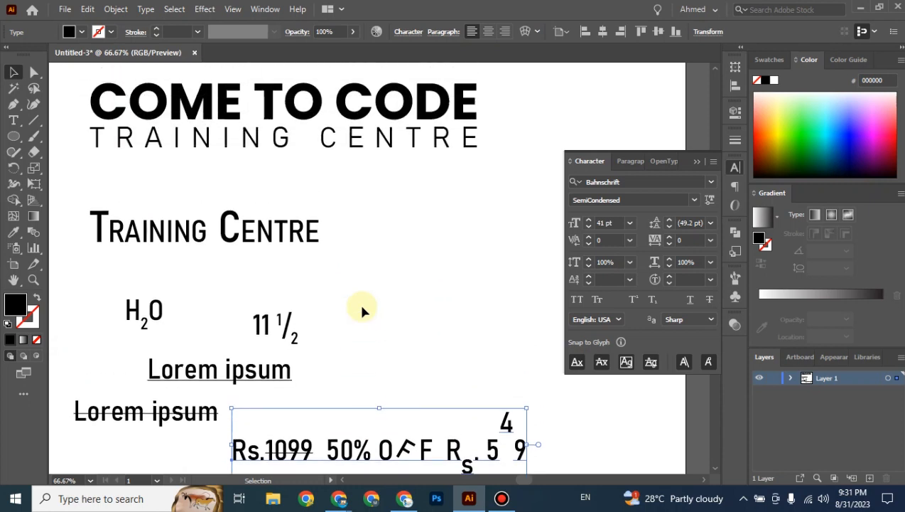
Select COME TO CODE and TRAINING CENTRE in turn to compare their fonts.
left_click(289, 182)
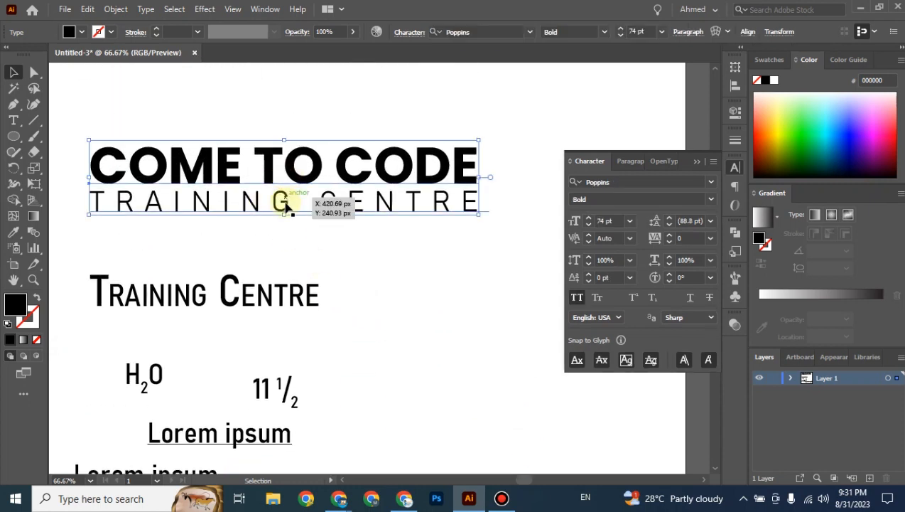
left_click(286, 204)
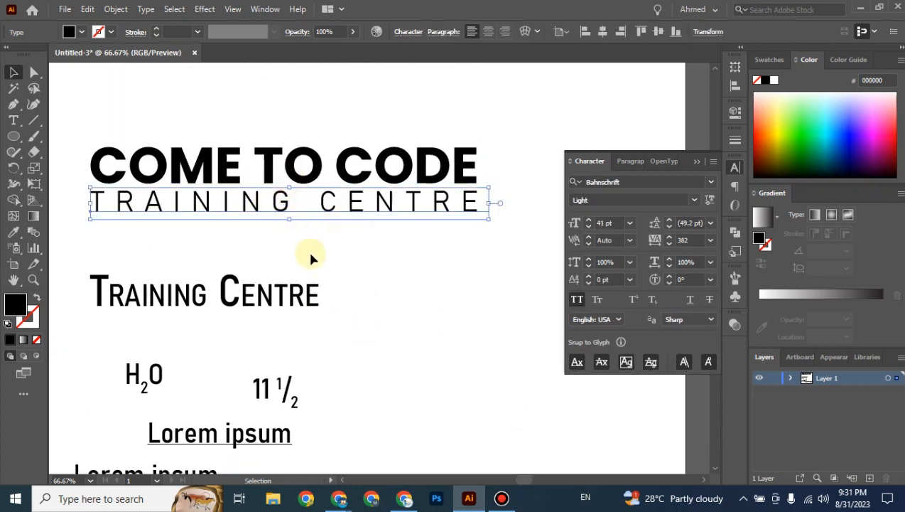
left_click(305, 178)
left_click(288, 204)
left_click(444, 267)
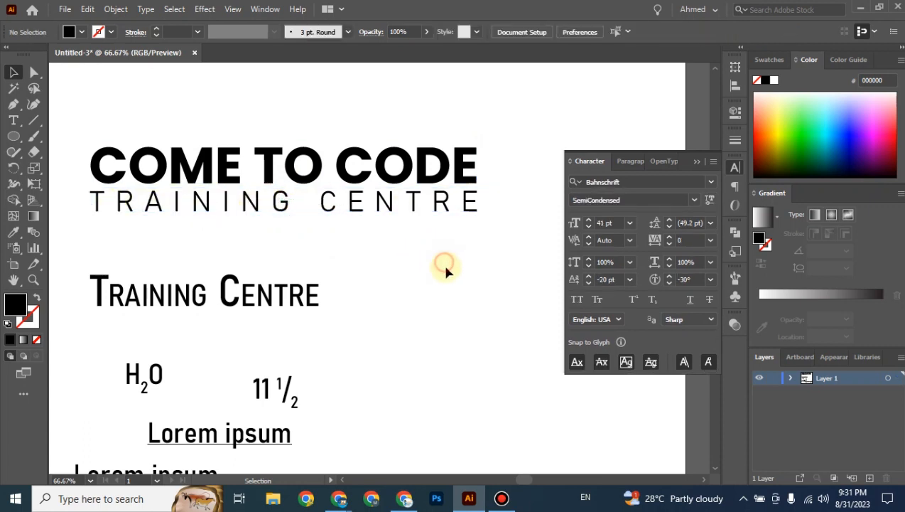
left_click(378, 204)
left_click_drag(501, 148, 72, 228)
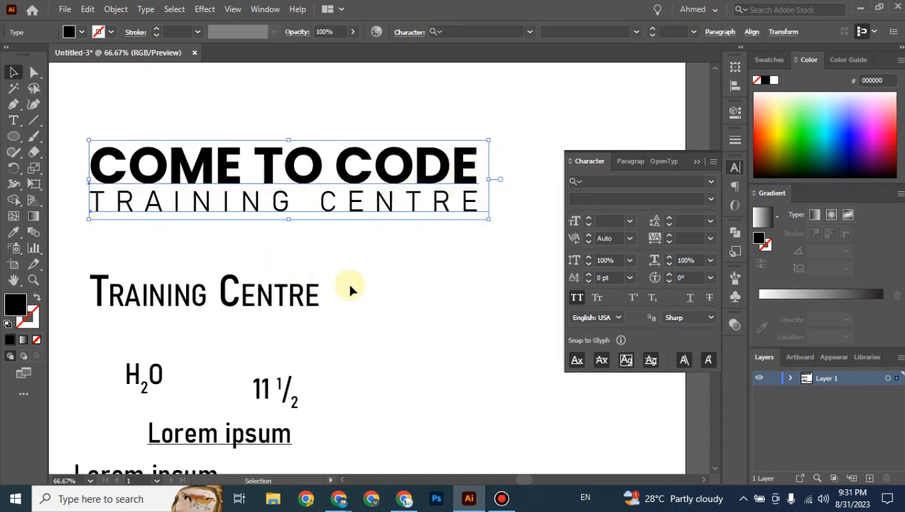
left_click(349, 286)
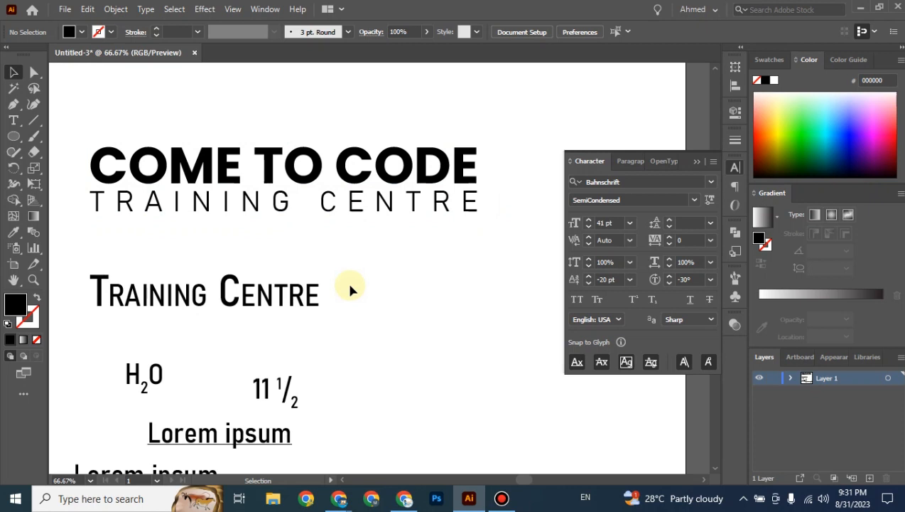
Zoom out to 33.33% to show the whole artboard with every type sample.
key("ctrl+minus")
key("ctrl+minus")
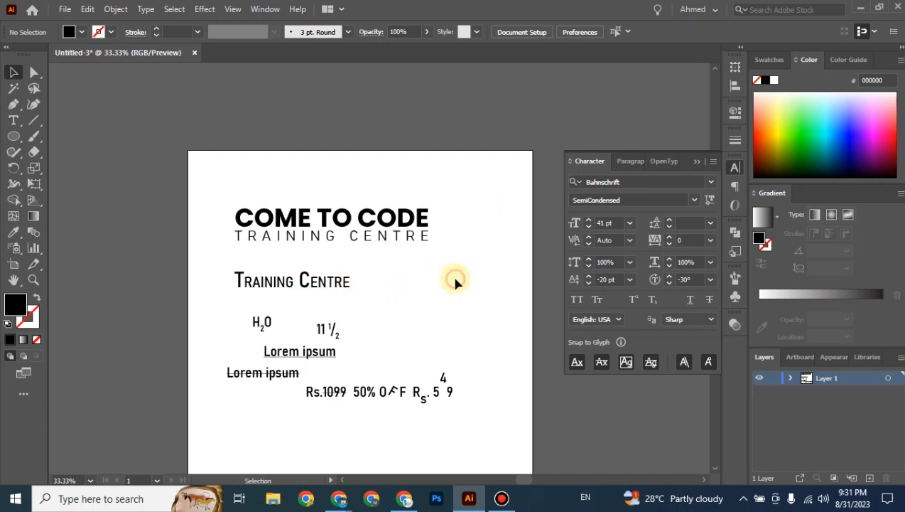
scroll(456, 282, "down", 3)
scroll(409, 306, "up", 2)
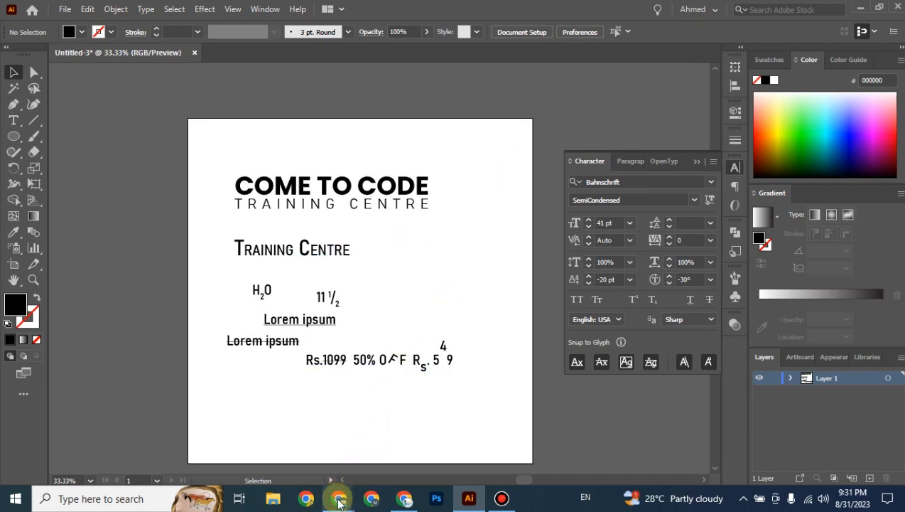
Search Google for 'poppins pairing font' in a new private Chrome window.
mouse_move(340, 502)
left_click(292, 459)
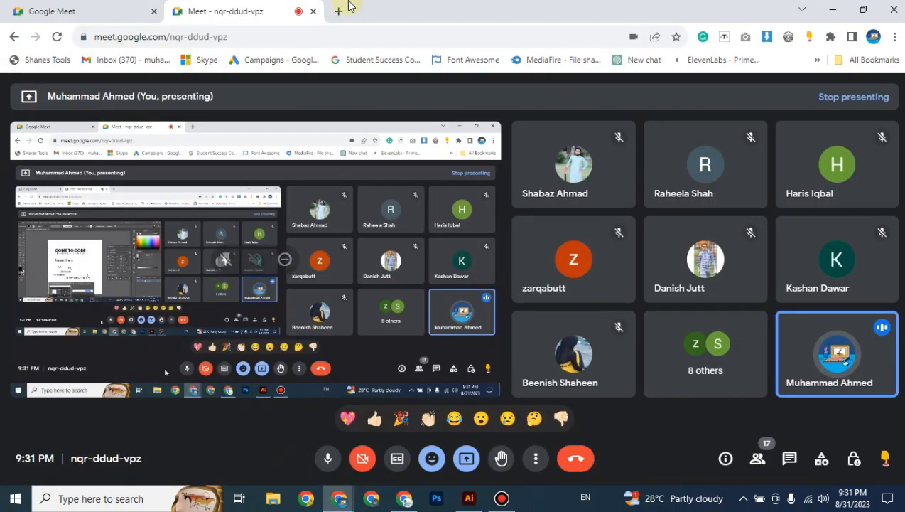
key("ctrl+shift+n")
type("p")
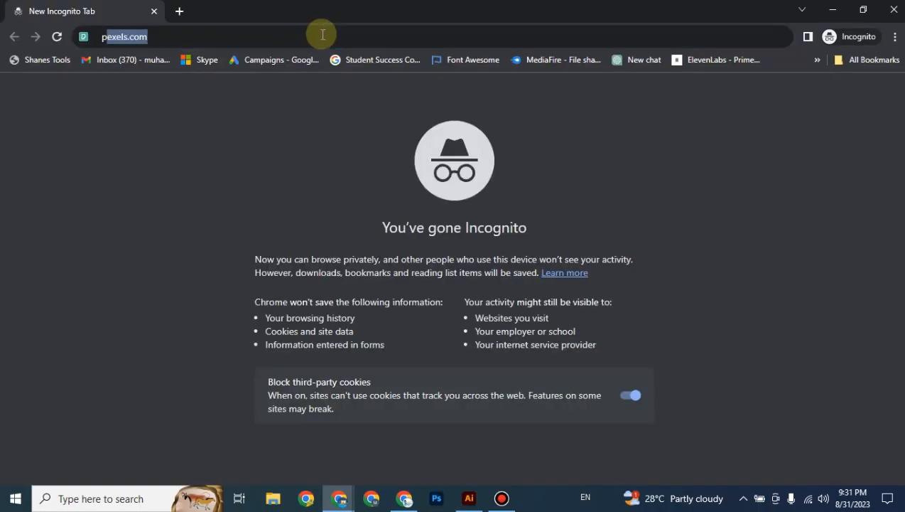
type("oppins")
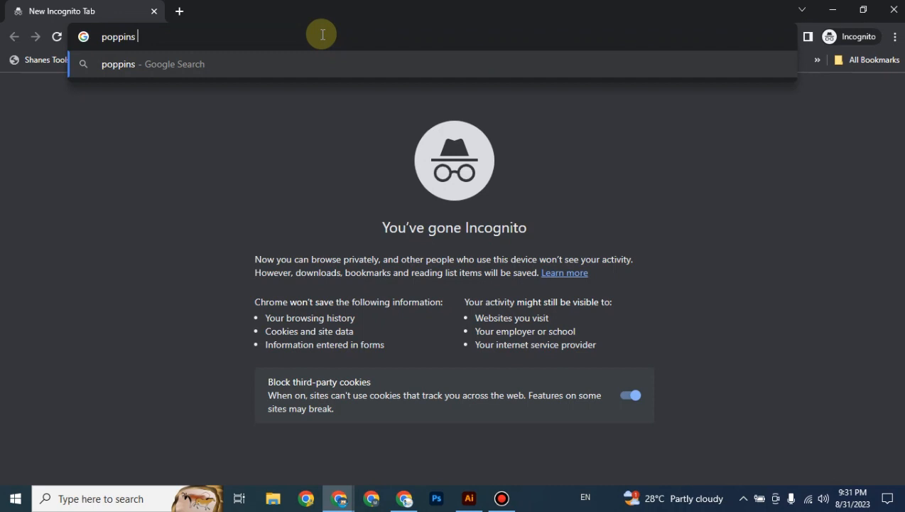
type(" pairinf")
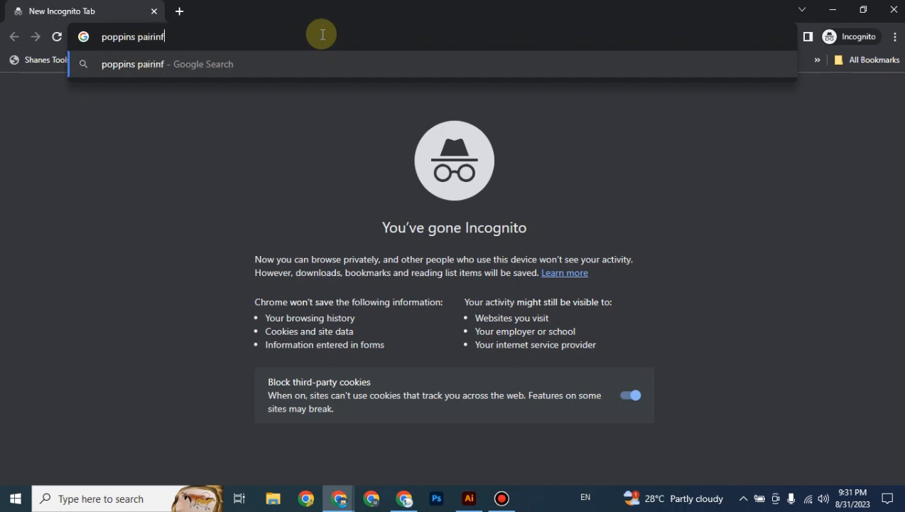
key("BackSpace")
type("g font")
key("Return")
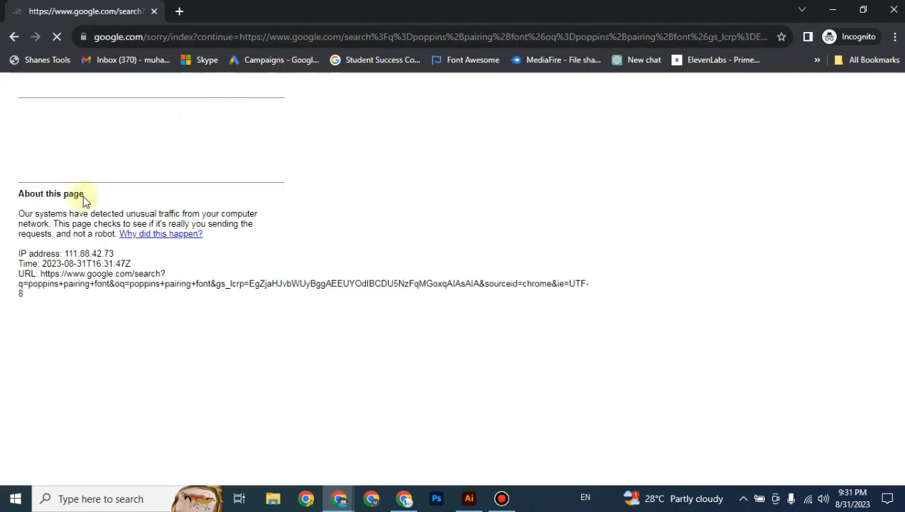
Start the reCAPTCHA and pick the fire hydrant tiles.
left_click(39, 149)
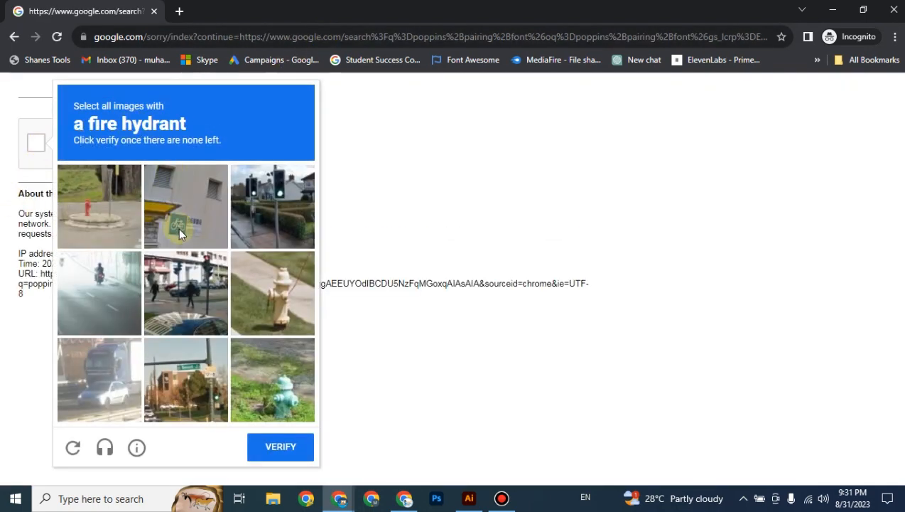
left_click(270, 304)
left_click(271, 375)
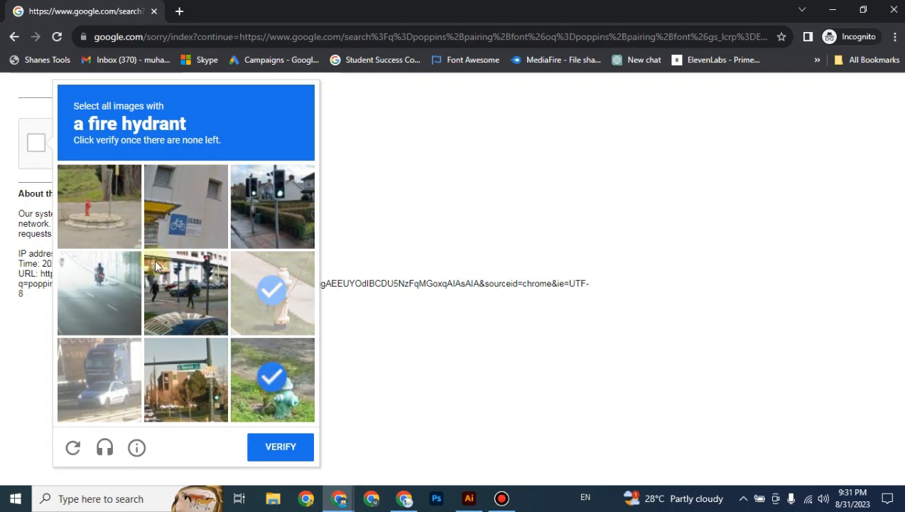
left_click(100, 206)
left_click(262, 451)
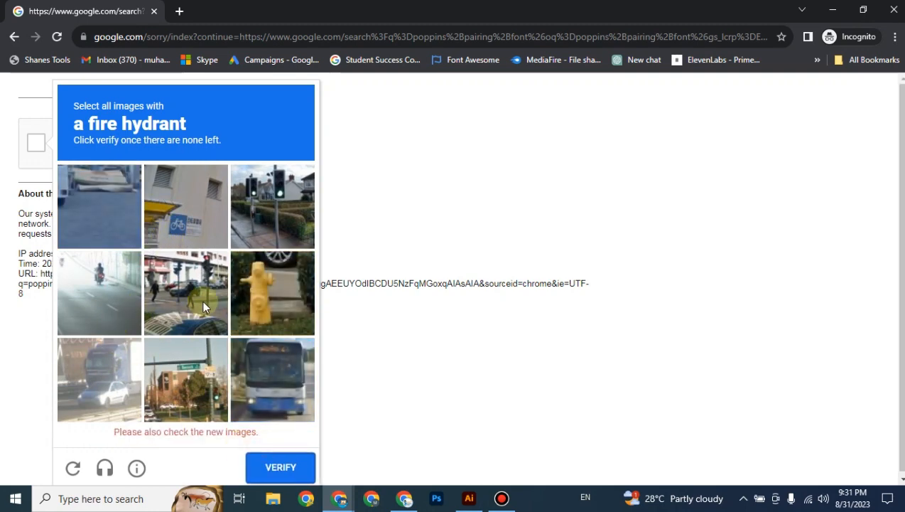
left_click(272, 293)
left_click(283, 458)
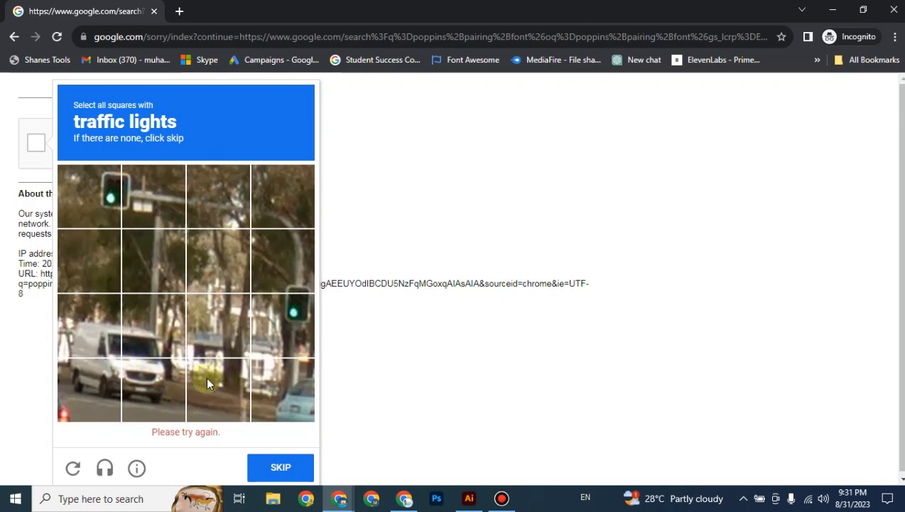
Pick the traffic light squares in the next reCAPTCHA challenge.
left_click(91, 200)
left_click(293, 332)
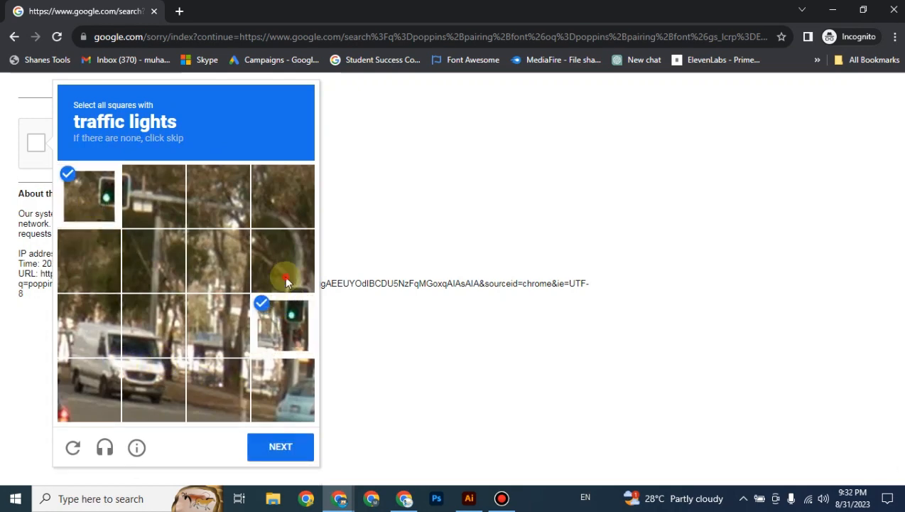
left_click(283, 263)
left_click(151, 201)
left_click(292, 455)
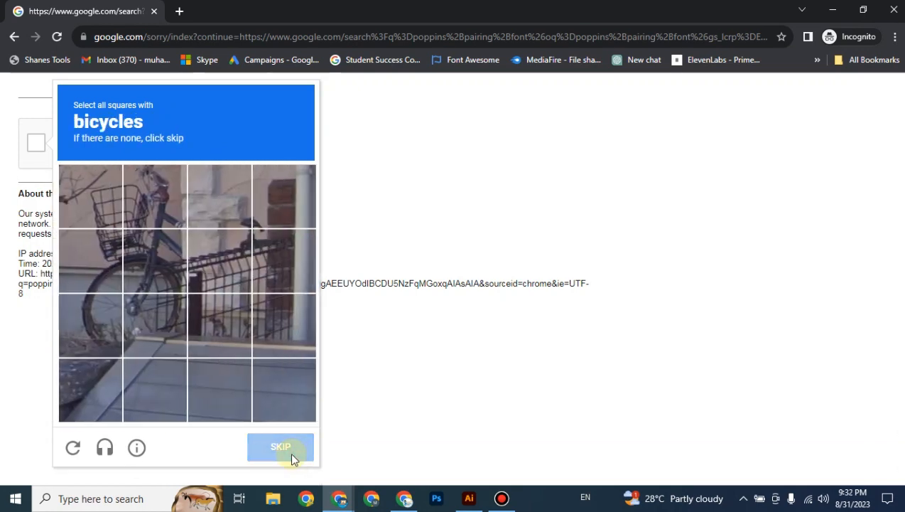
Pick the bicycle squares, correct the wrong ones, and submit the challenge.
left_click(162, 242)
left_click(155, 202)
left_click(96, 206)
left_click(92, 261)
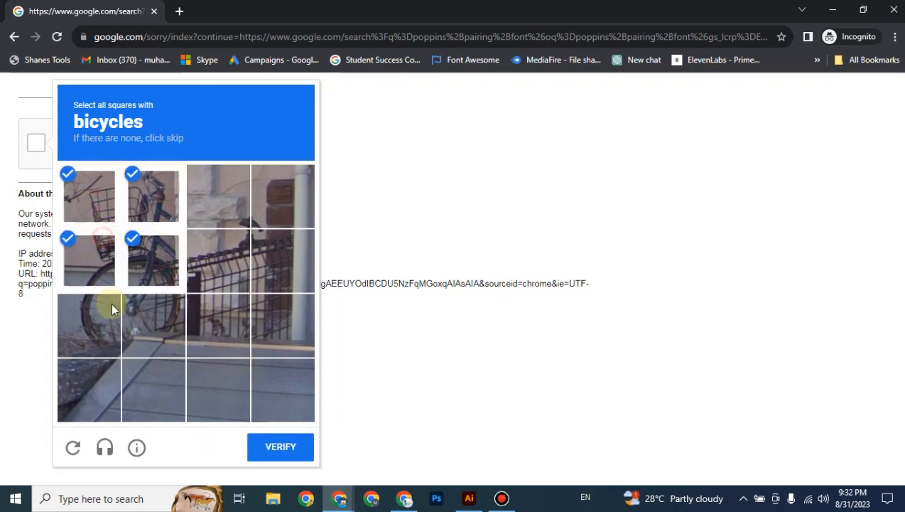
left_click(99, 321)
left_click(170, 307)
left_click(217, 263)
left_click(275, 268)
left_click(258, 325)
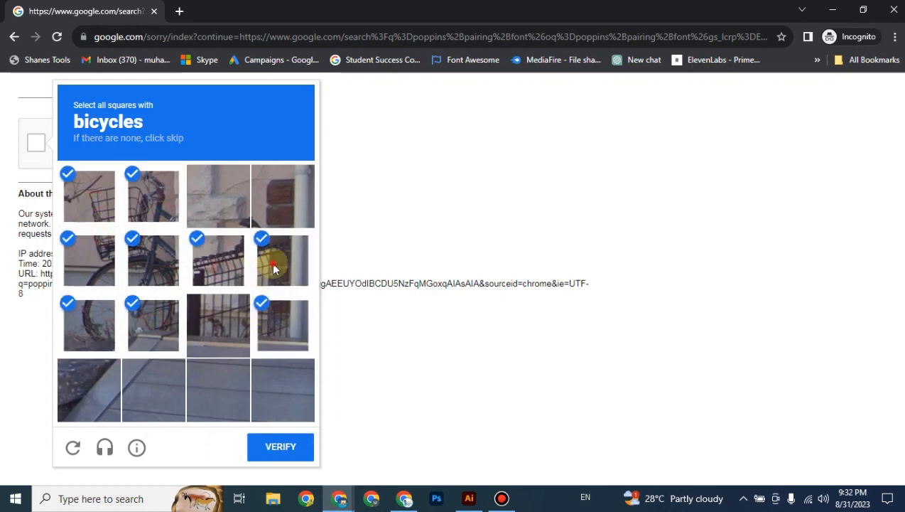
left_click(270, 254)
left_click(258, 334)
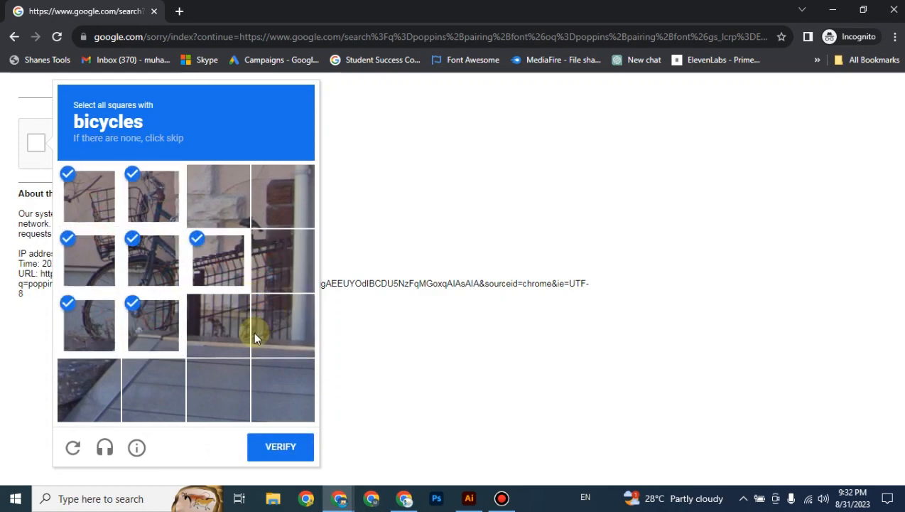
left_click(216, 265)
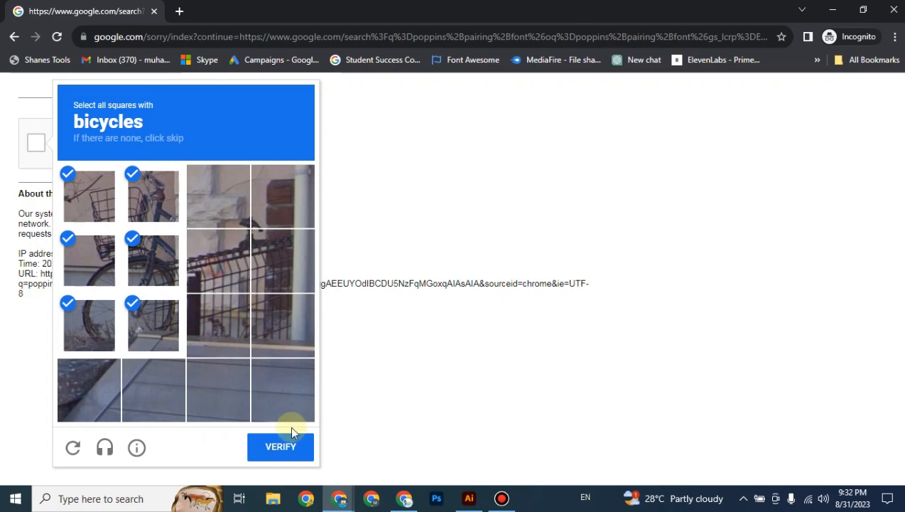
left_click(283, 449)
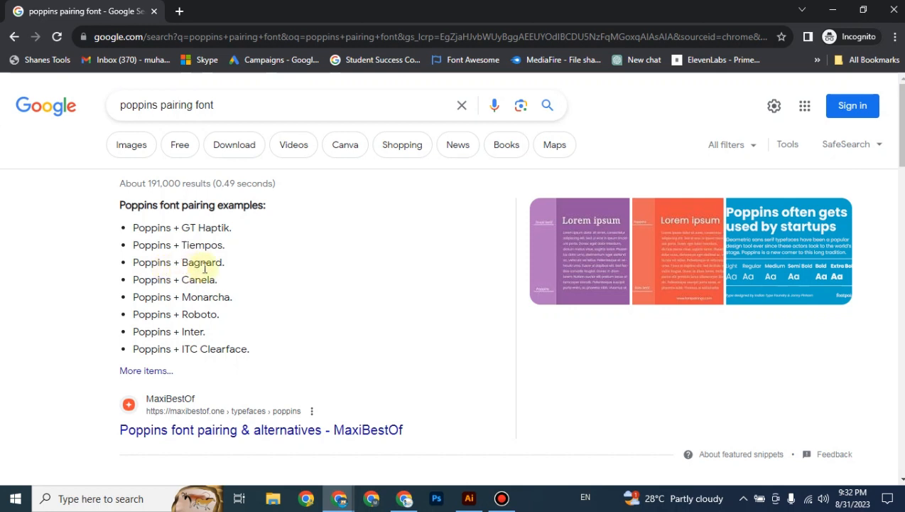
Highlight GT Haptik in the Poppins pairing list, then return to Illustrator.
scroll(186, 262, "down", 1)
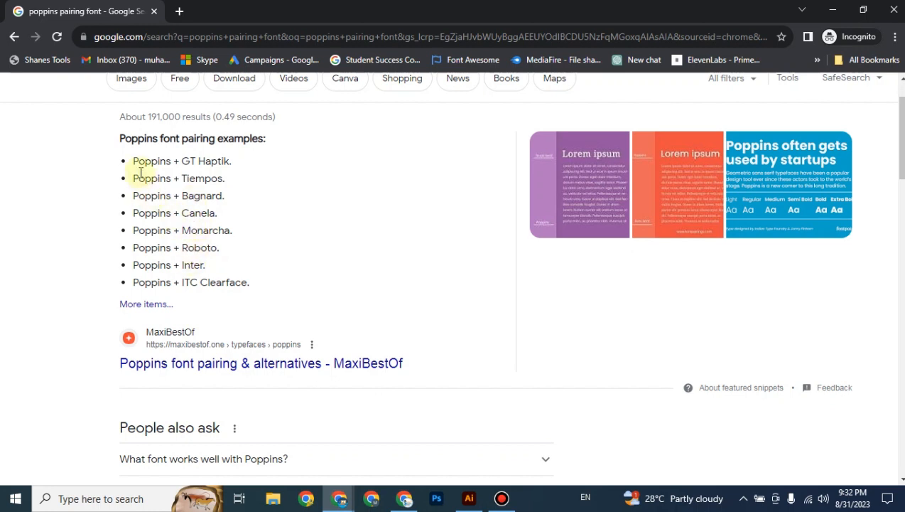
left_click_drag(135, 160, 228, 167)
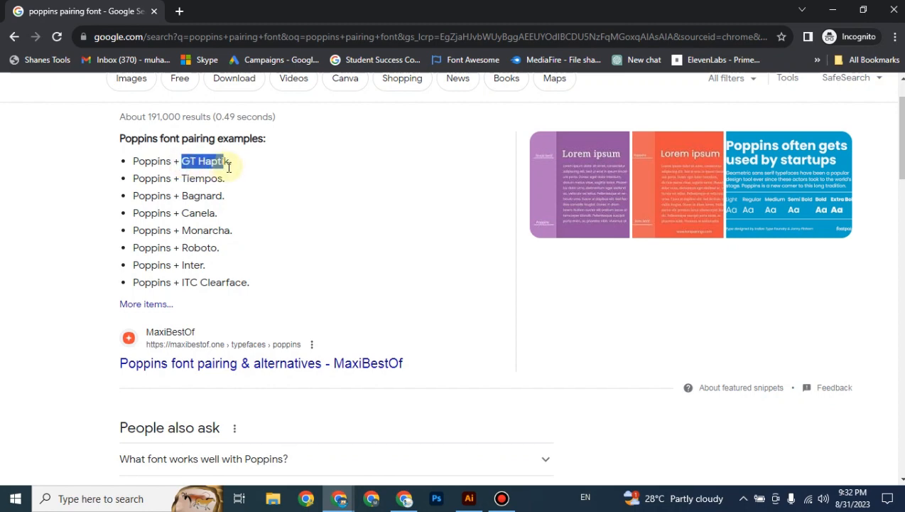
left_click(469, 497)
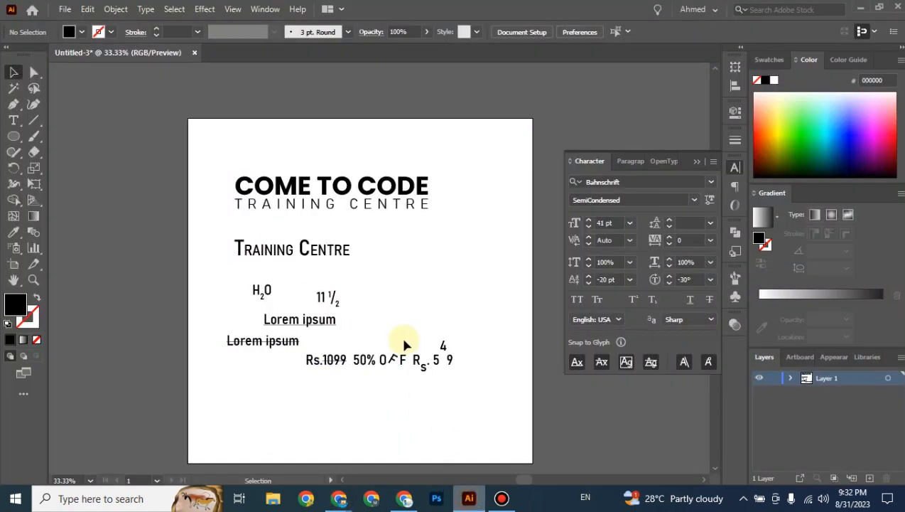
left_click(349, 204)
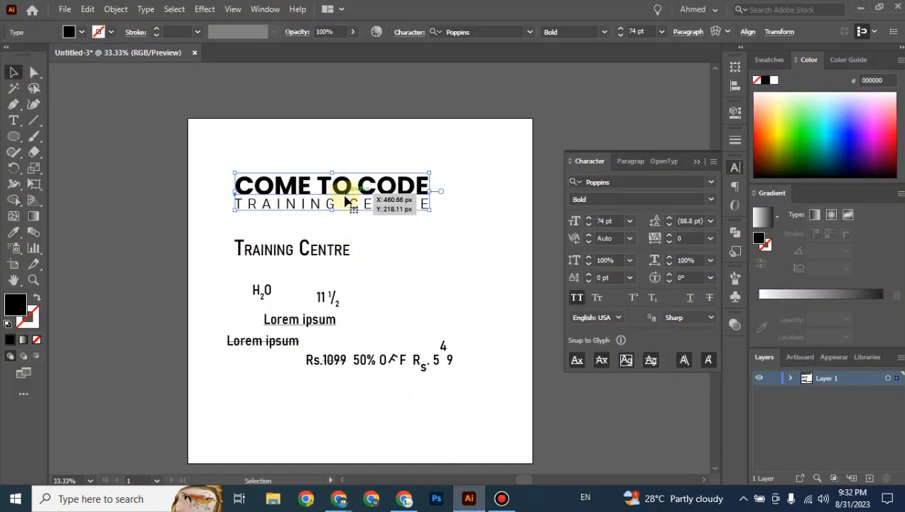
left_click(349, 208)
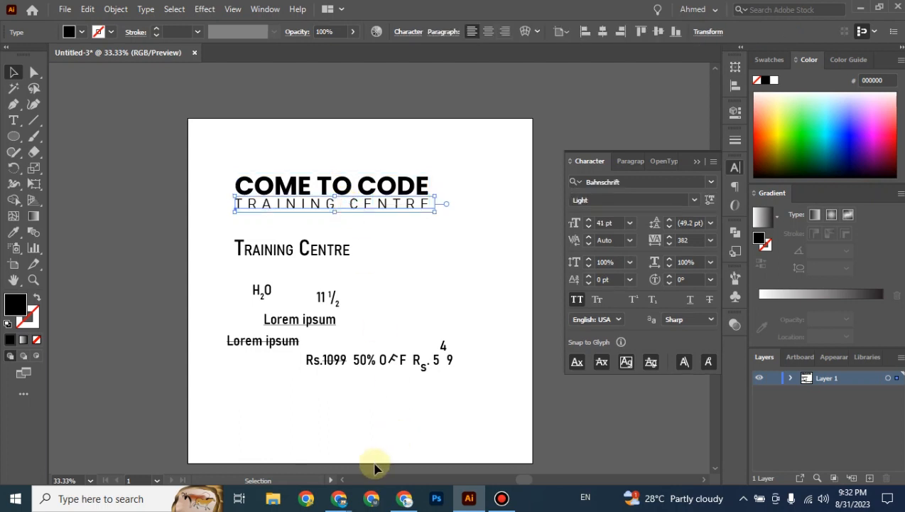
mouse_move(339, 501)
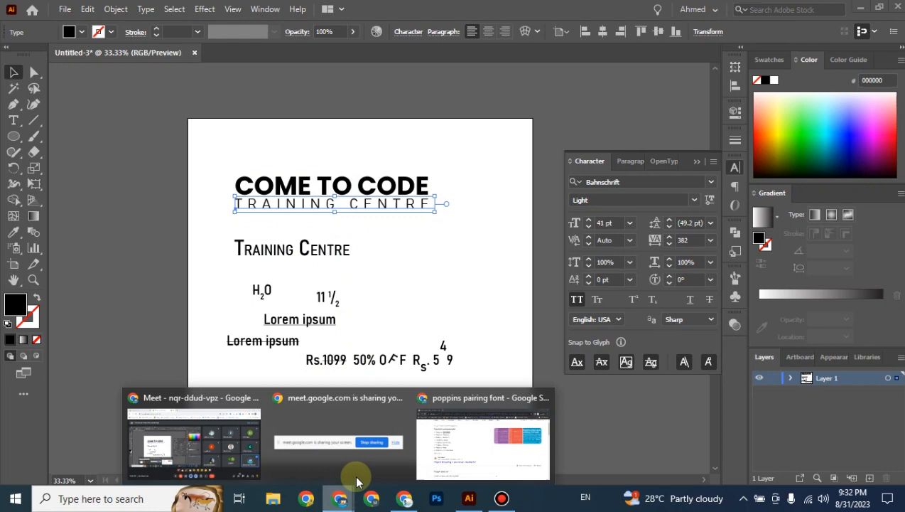
left_click(430, 455)
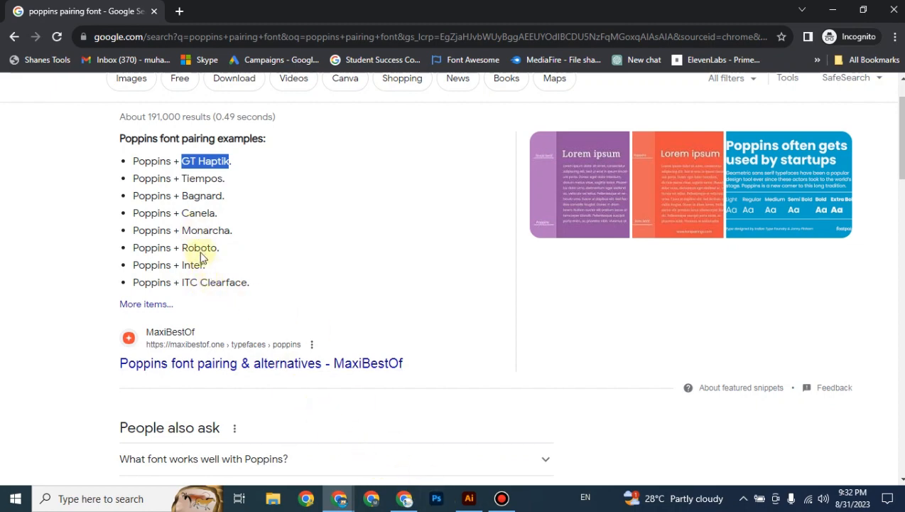
left_click(469, 498)
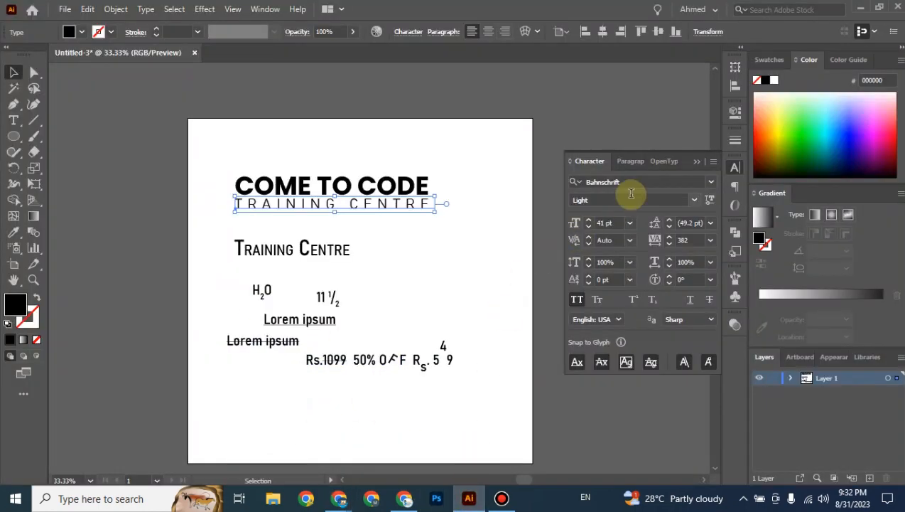
left_click(631, 180)
Set the TRAINING CENTRE subtitle in upright Roboto Mono Light.
type("robo")
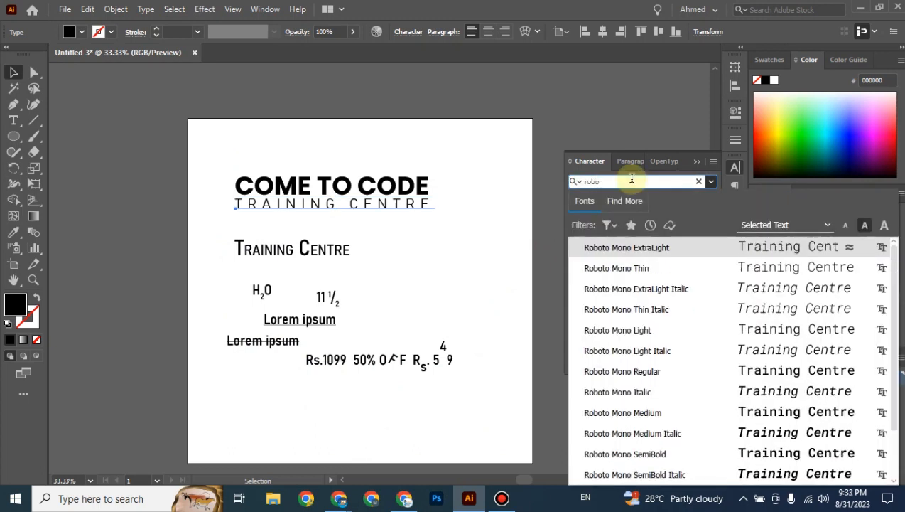
left_click(596, 249)
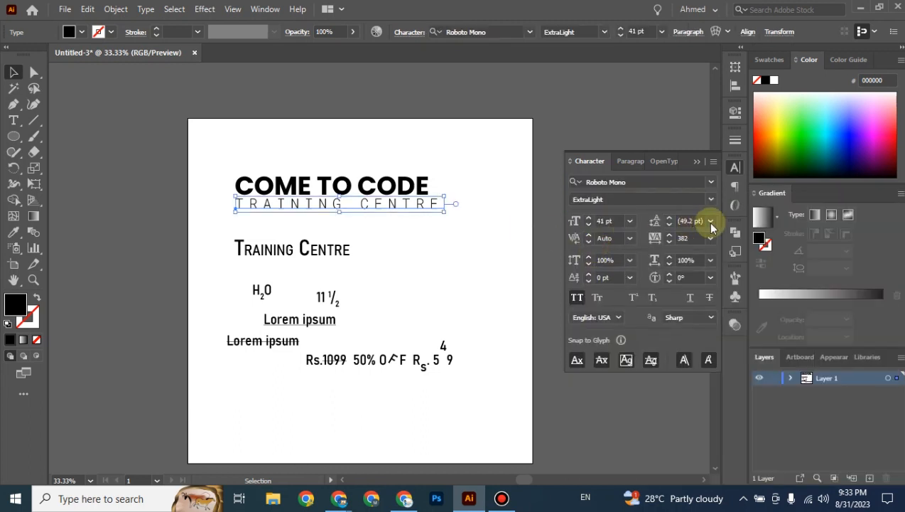
left_click(711, 199)
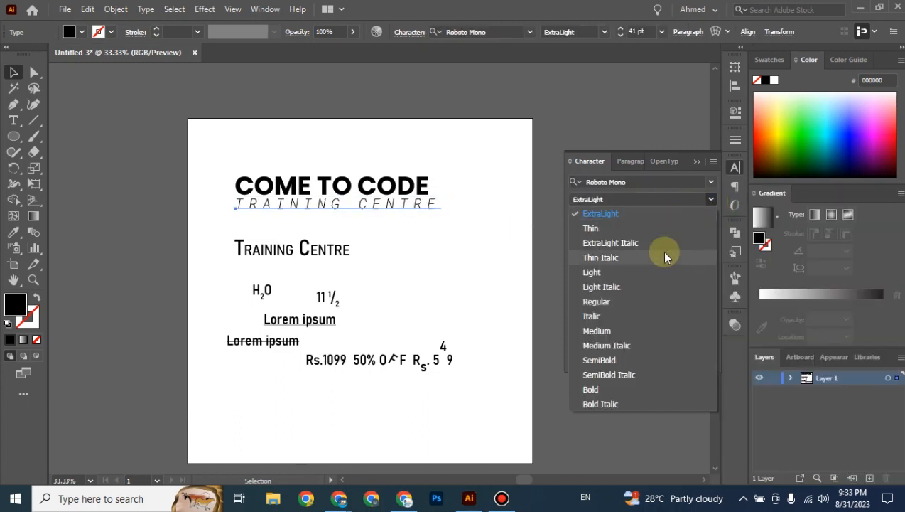
left_click(618, 287)
key("ctrl+plus")
key("ctrl+plus")
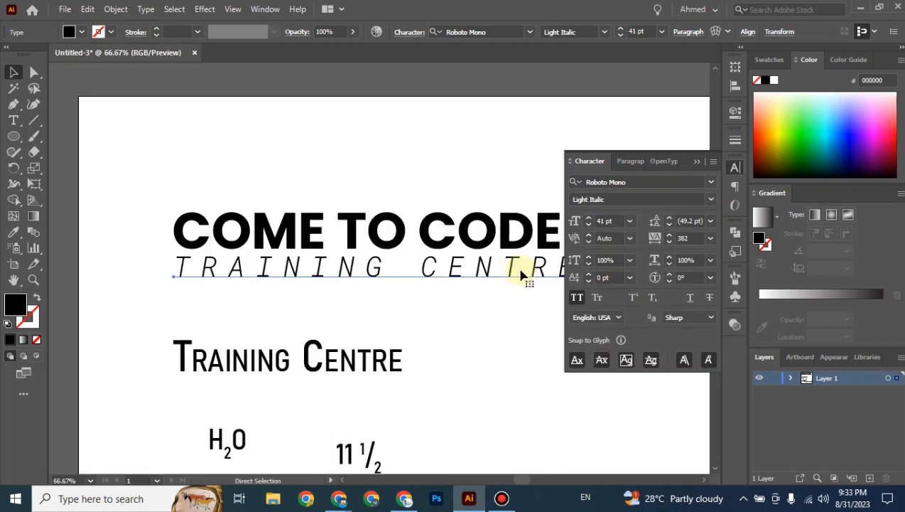
left_click_drag(471, 303, 419, 313)
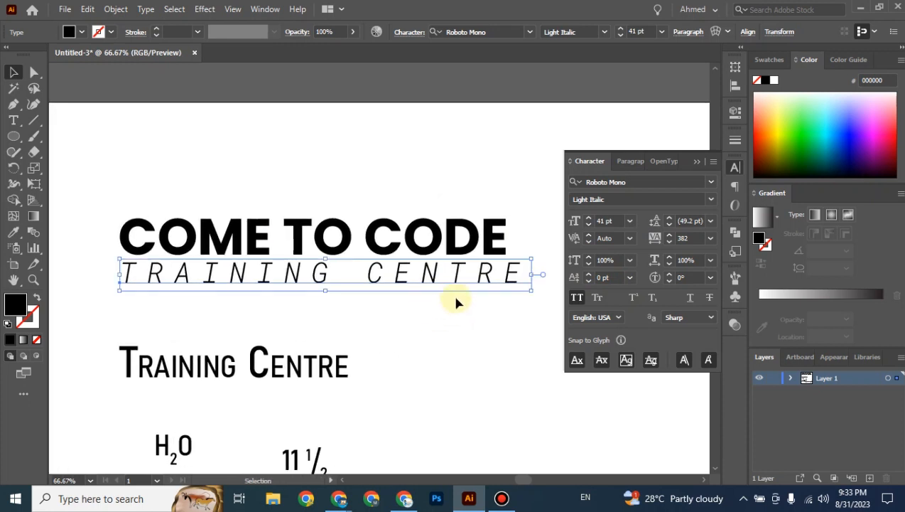
left_click(710, 199)
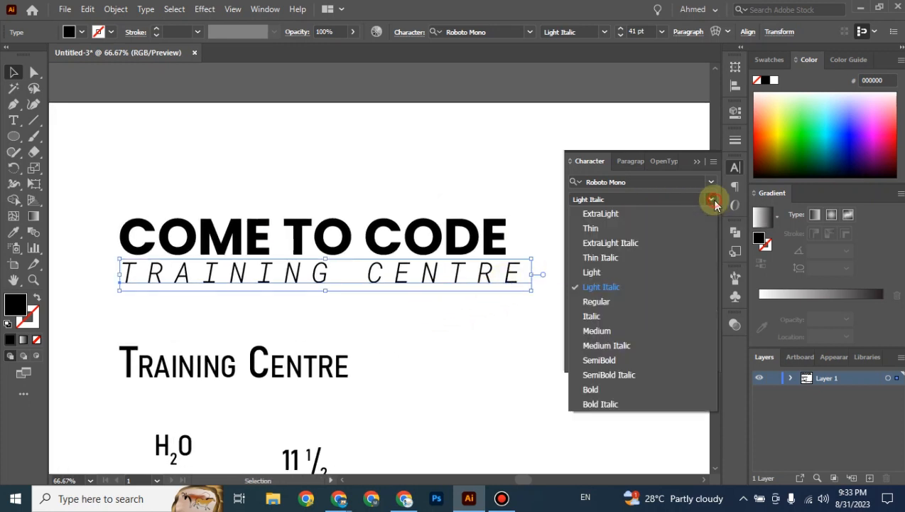
left_click(596, 272)
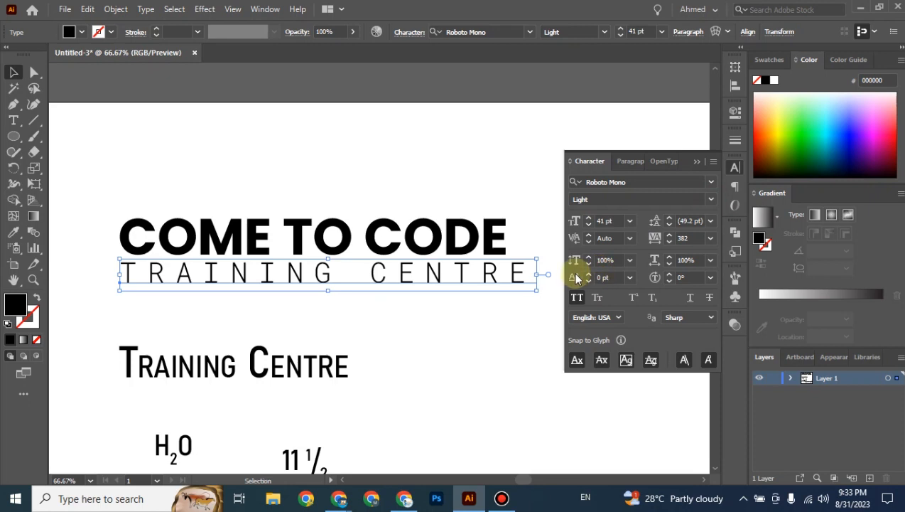
Reduce the TRAINING CENTRE tracking to about 343 to match COME TO CODE's width.
left_click(690, 239)
scroll(690, 239, "down", 20)
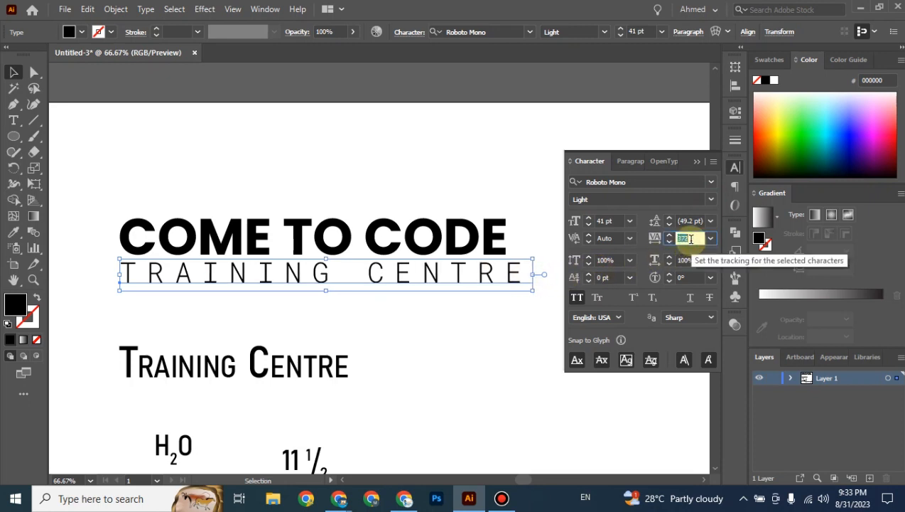
scroll(690, 238, "down", 17)
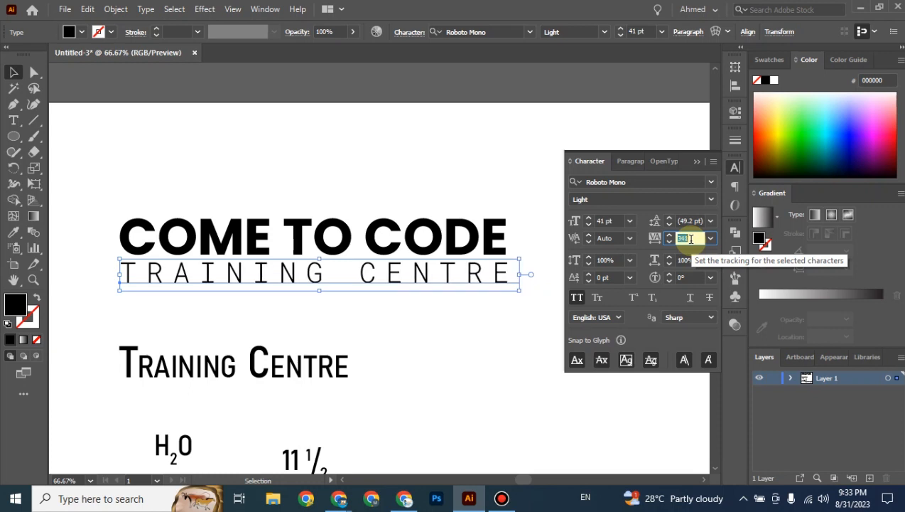
left_click(501, 346)
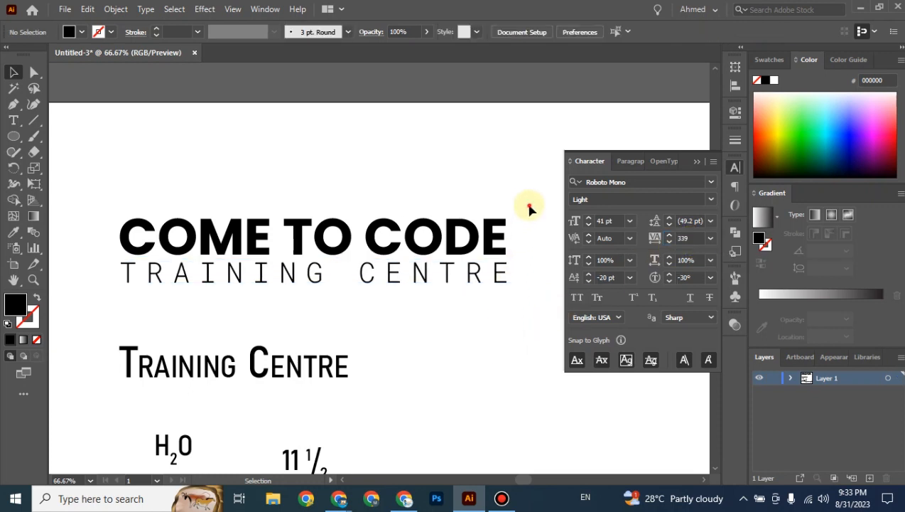
Centre the title and subtitle on each other with the Align panel.
left_click_drag(530, 203, 454, 309)
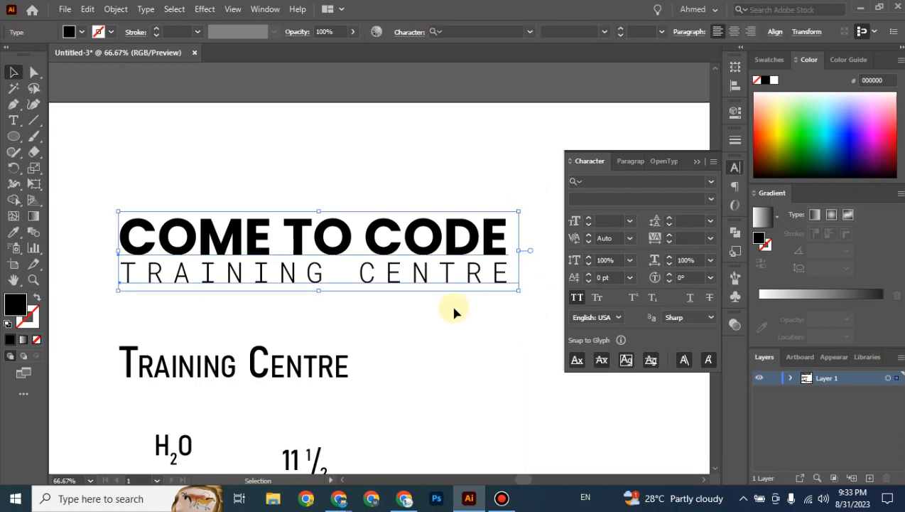
left_click(736, 89)
left_click(604, 97)
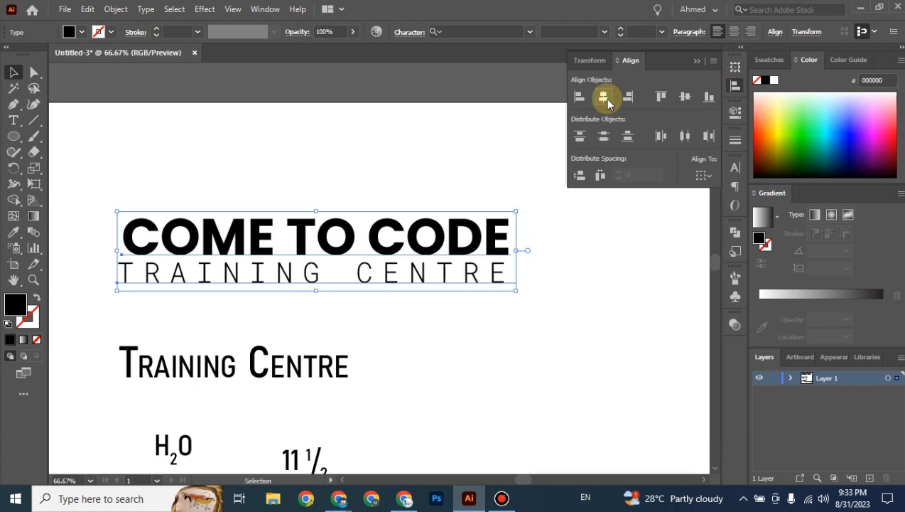
left_click(345, 175)
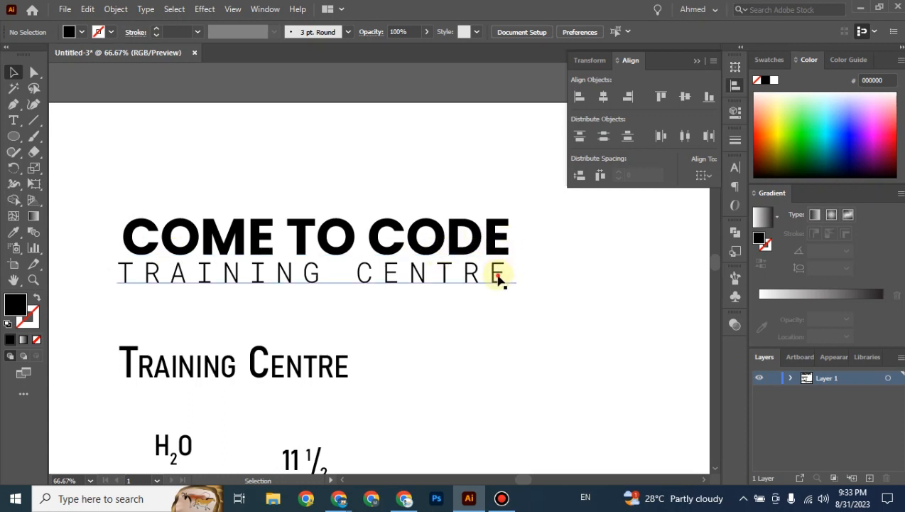
Undo the centring and select both heading lines together again.
left_click(498, 279)
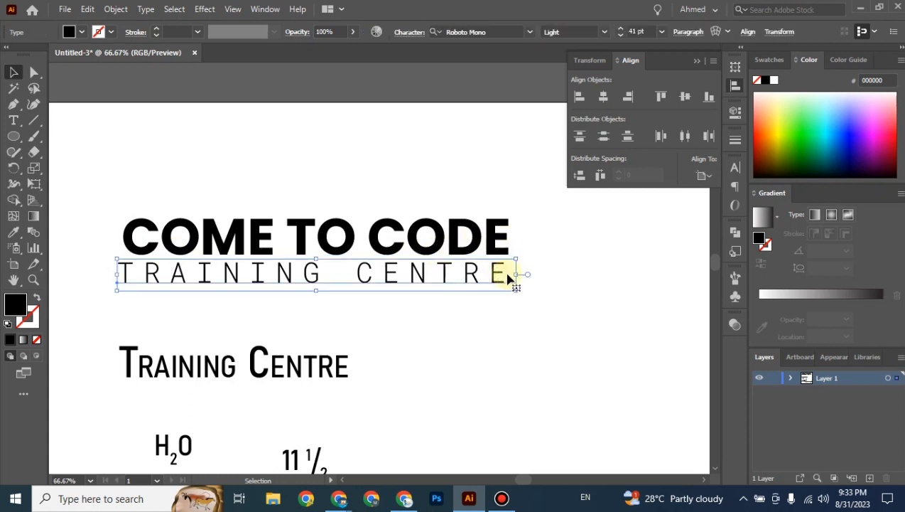
left_click(501, 243, "shift")
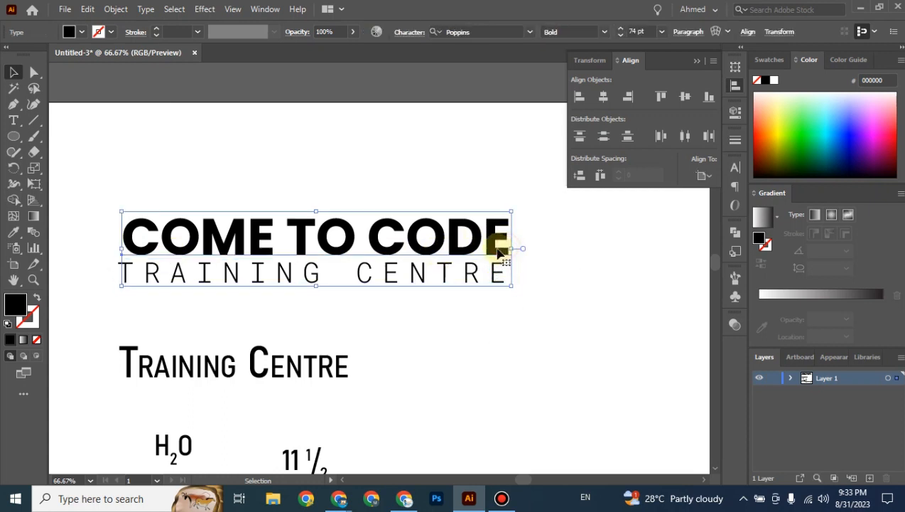
left_click(561, 252)
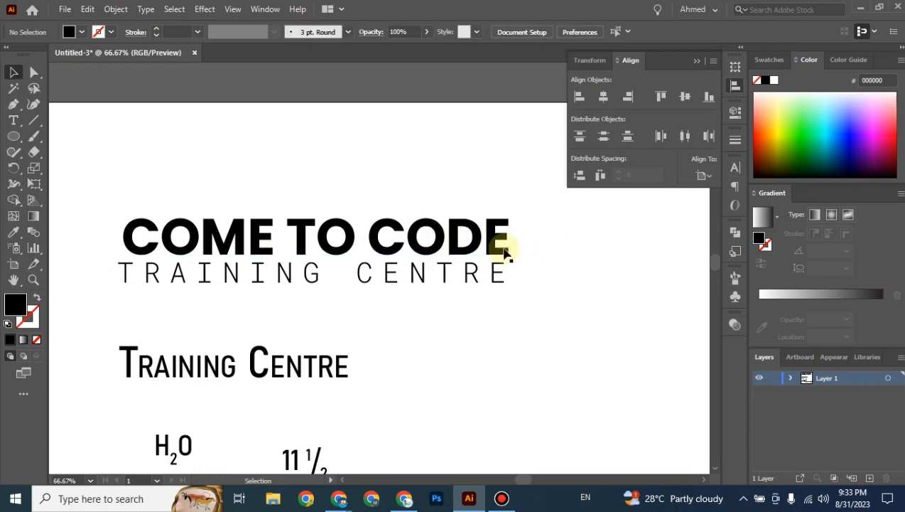
left_click(503, 247)
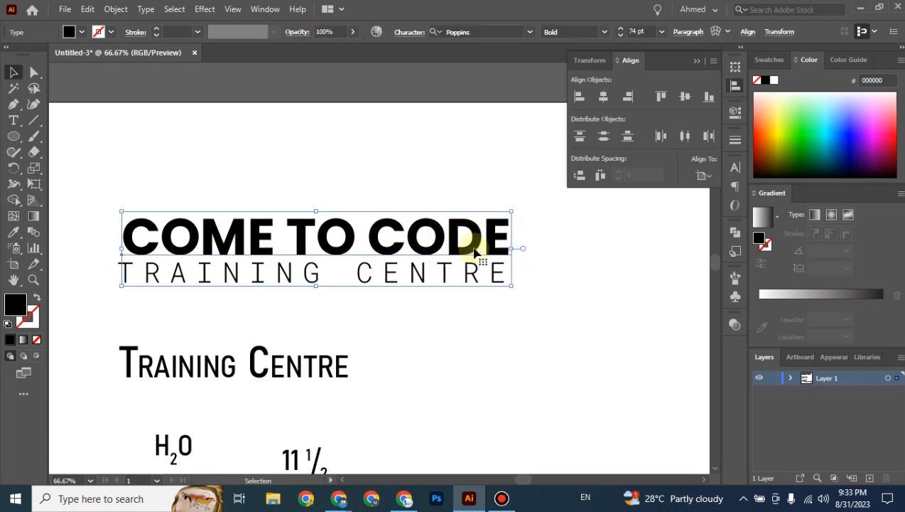
left_click(530, 260)
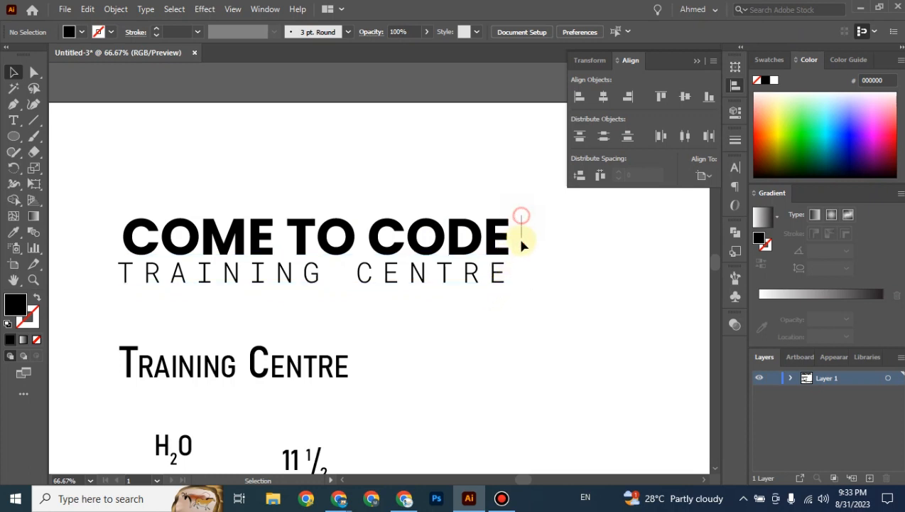
left_click_drag(521, 240, 482, 280)
key("ctrl+z")
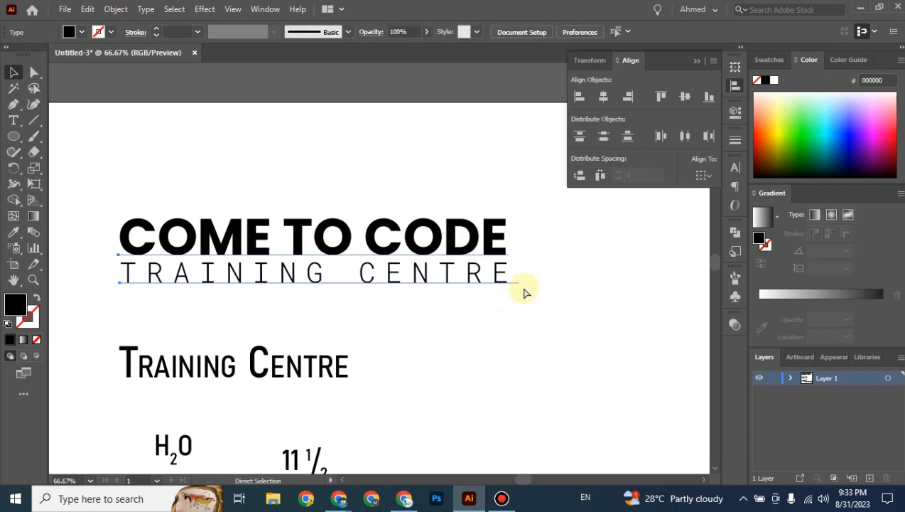
key("ctrl+z")
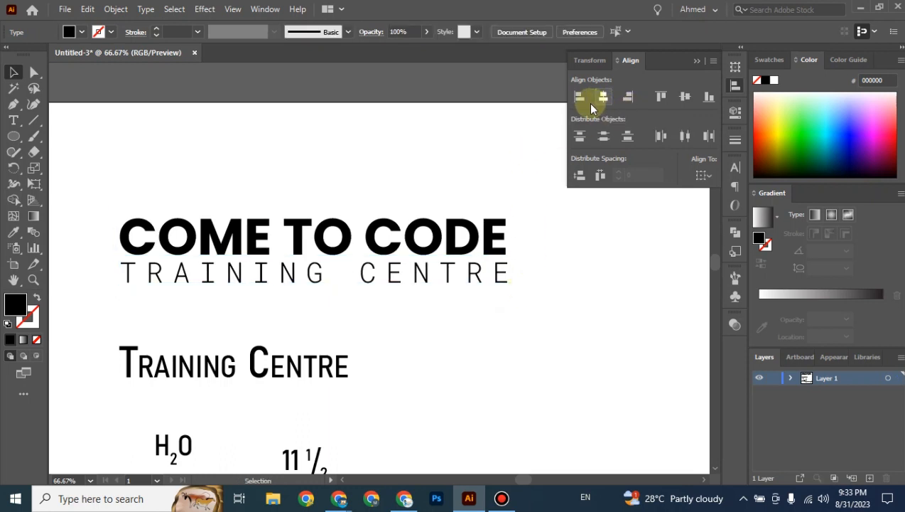
left_click(570, 289)
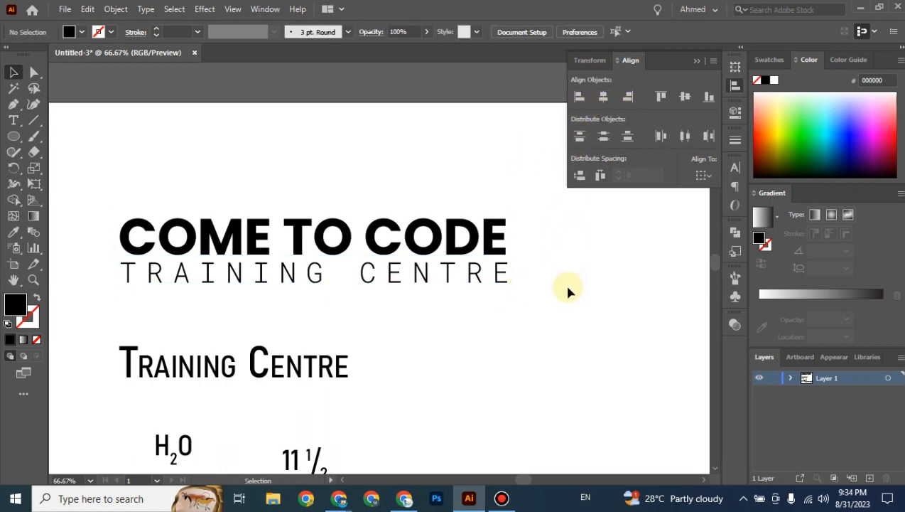
left_click_drag(542, 206, 104, 298)
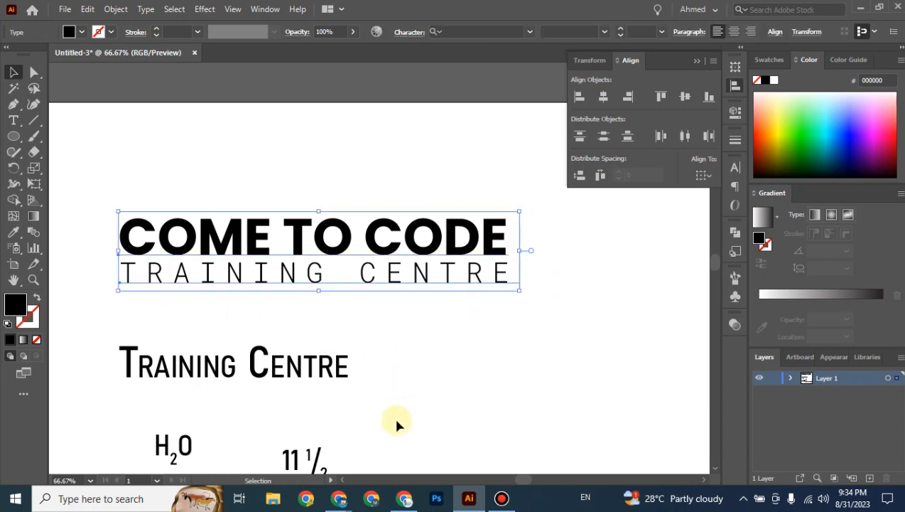
Read the maxibestof.one Poppins pairing article from the results, then minimize Chrome.
mouse_move(338, 504)
left_click(455, 444)
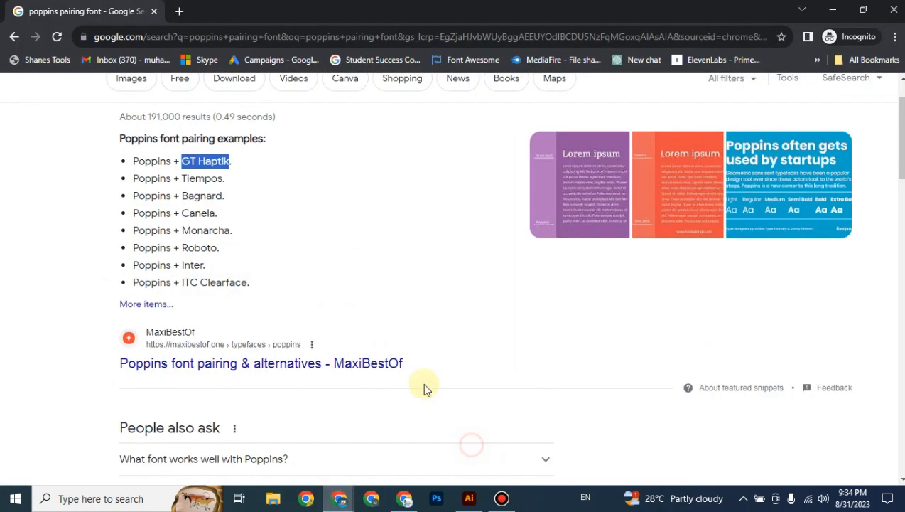
scroll(290, 287, "down", 2)
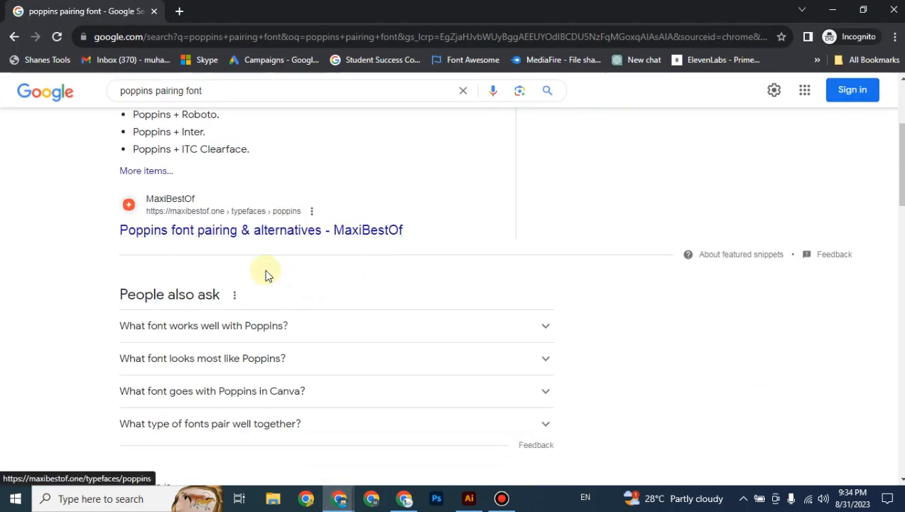
left_click(229, 237)
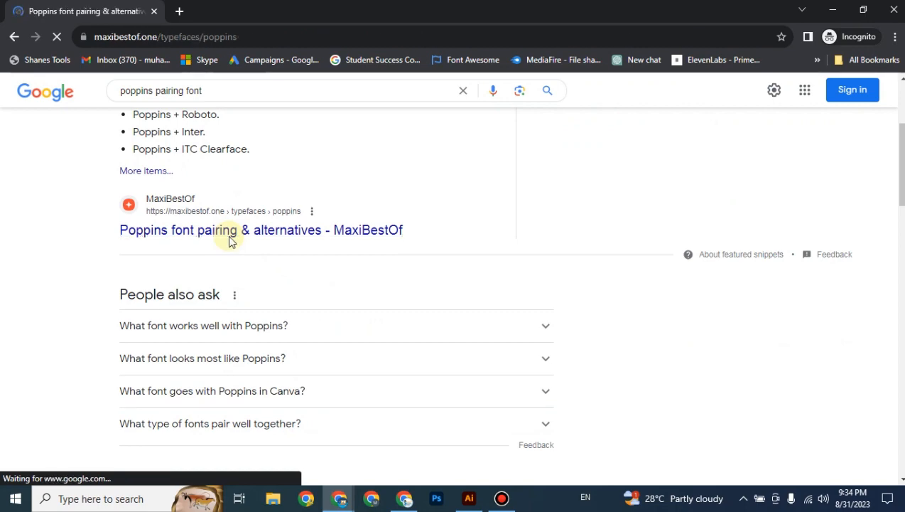
scroll(273, 261, "down", 8)
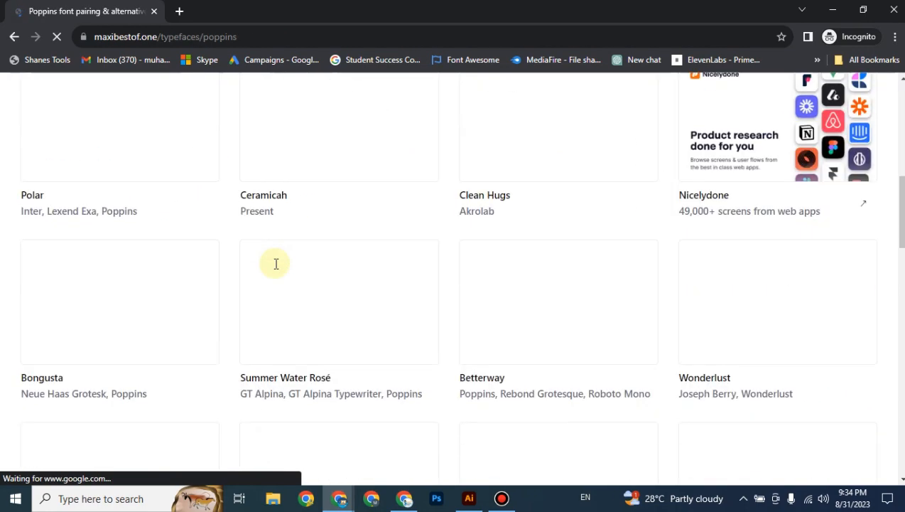
scroll(330, 283, "down", 5)
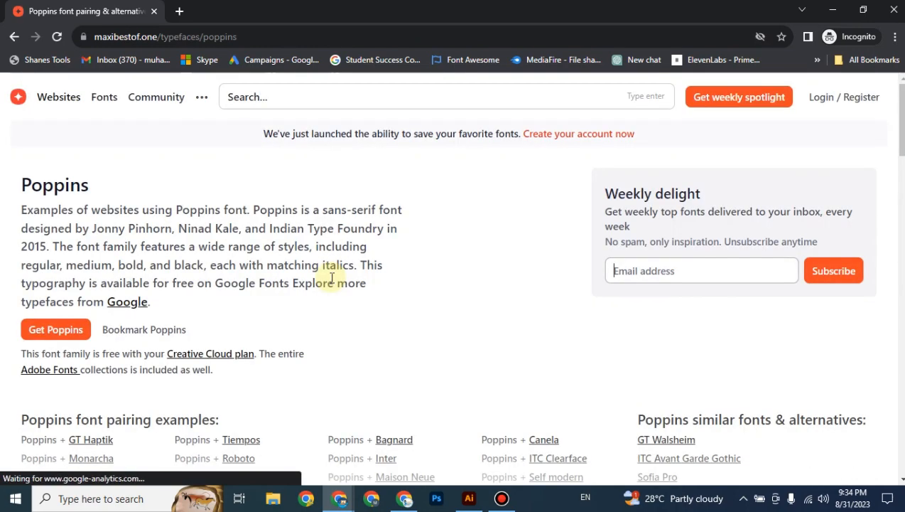
scroll(331, 277, "down", 5)
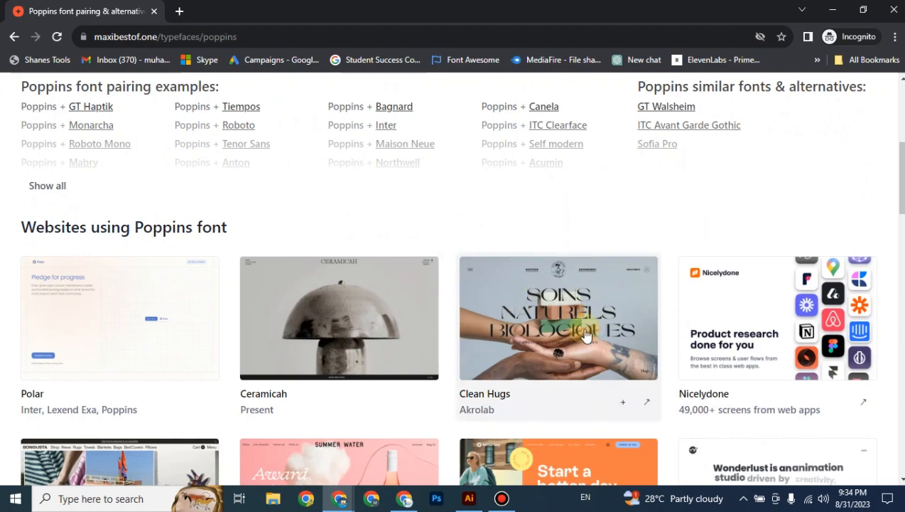
scroll(586, 336, "down", 3)
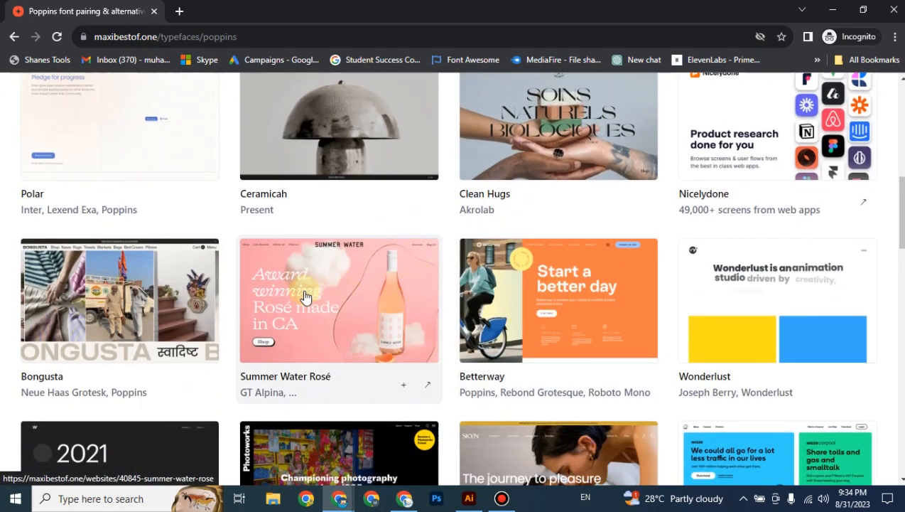
scroll(238, 316, "up", 5)
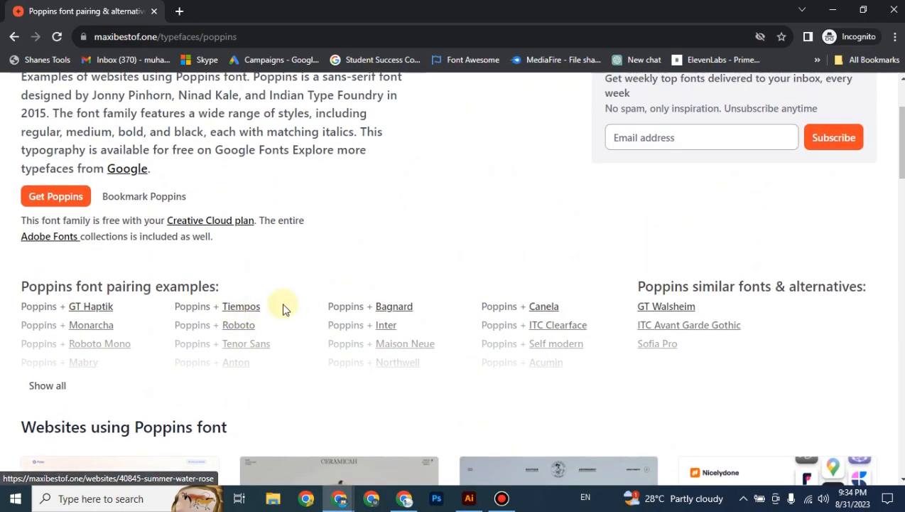
scroll(282, 308, "up", 2)
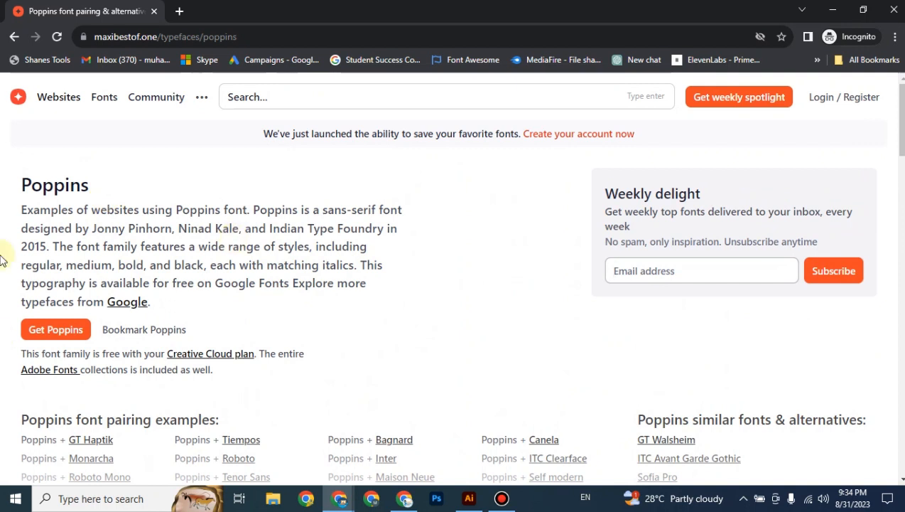
scroll(303, 259, "down", 2)
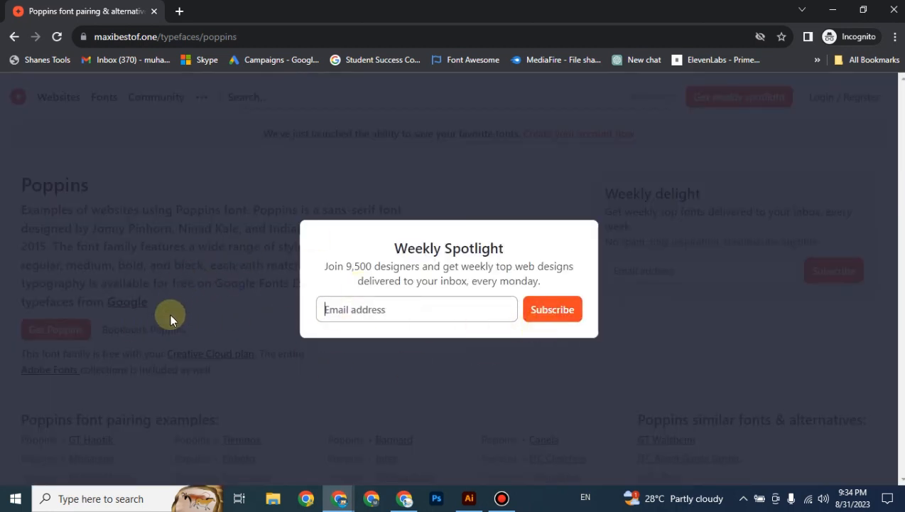
left_click(833, 10)
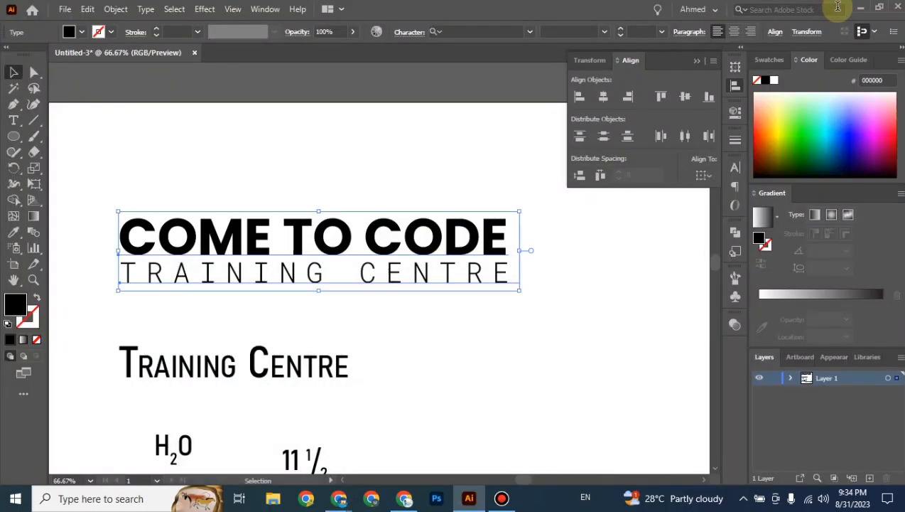
Deselect the title, collapse the Align panel and show the Character panel.
left_click(624, 275)
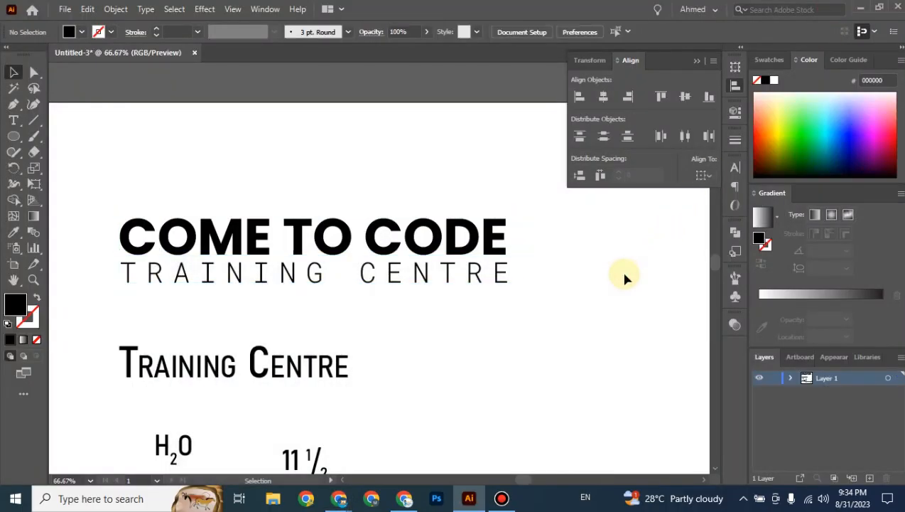
left_click(696, 63)
left_click(734, 169)
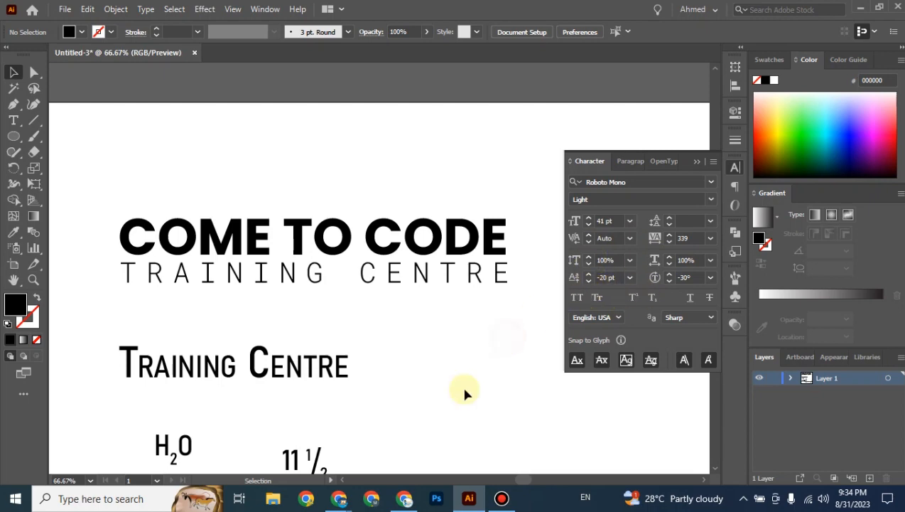
Check the video meeting window, then bring Illustrator back to the front.
mouse_move(341, 496)
left_click(228, 455)
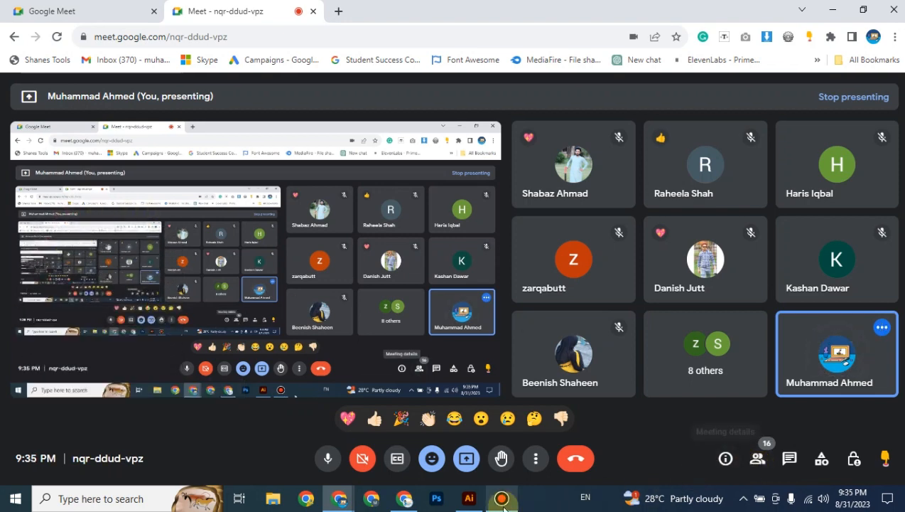
mouse_move(469, 498)
left_click(470, 433)
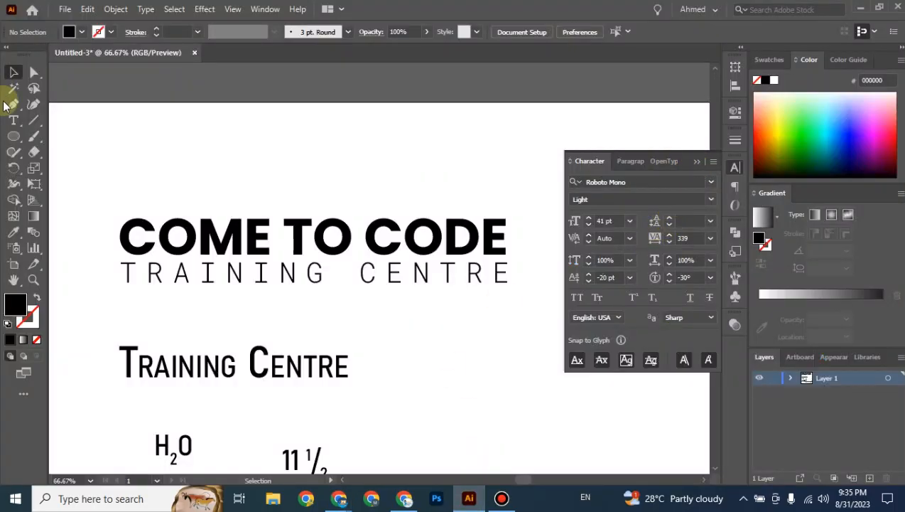
Delete the small caps, H2O, fraction, Lorem ipsum and price line samples below the title.
left_click(13, 120)
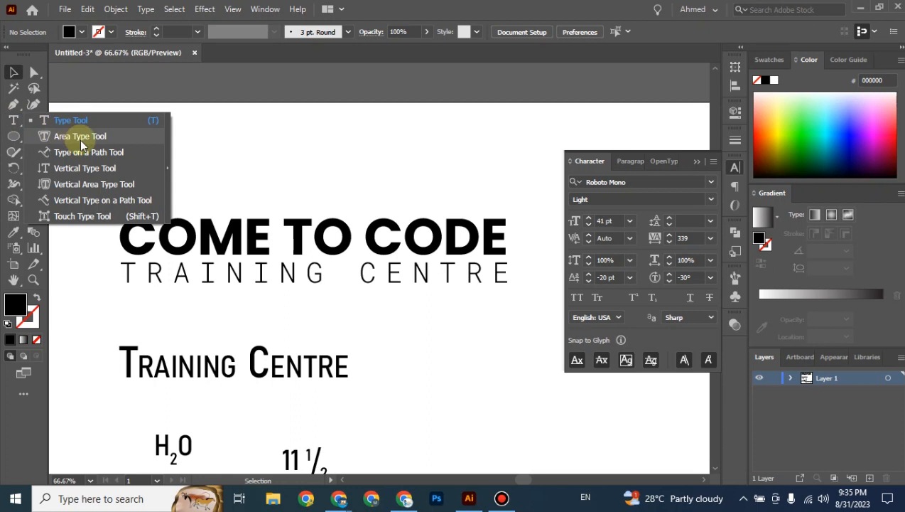
left_click(14, 72)
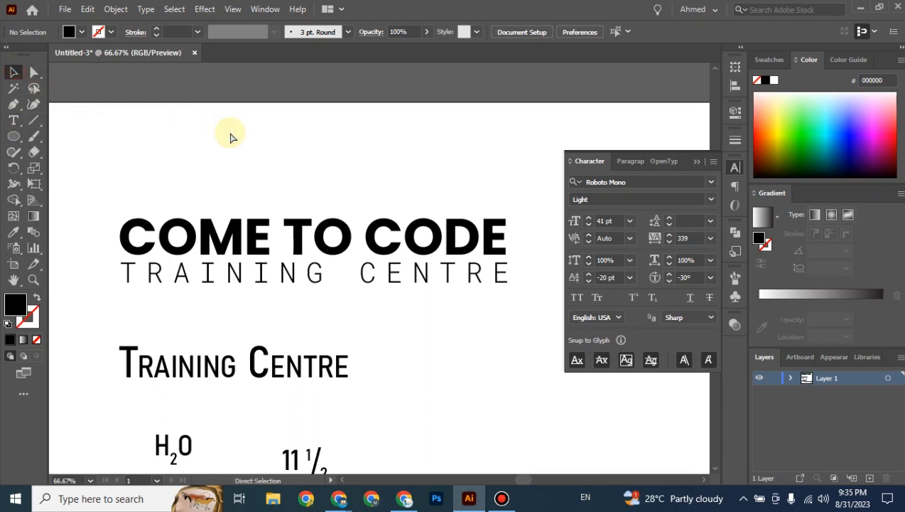
key("ctrl+minus")
key("ctrl+minus")
key("ctrl+minus")
left_click_drag(254, 233, 463, 408)
left_click(475, 398)
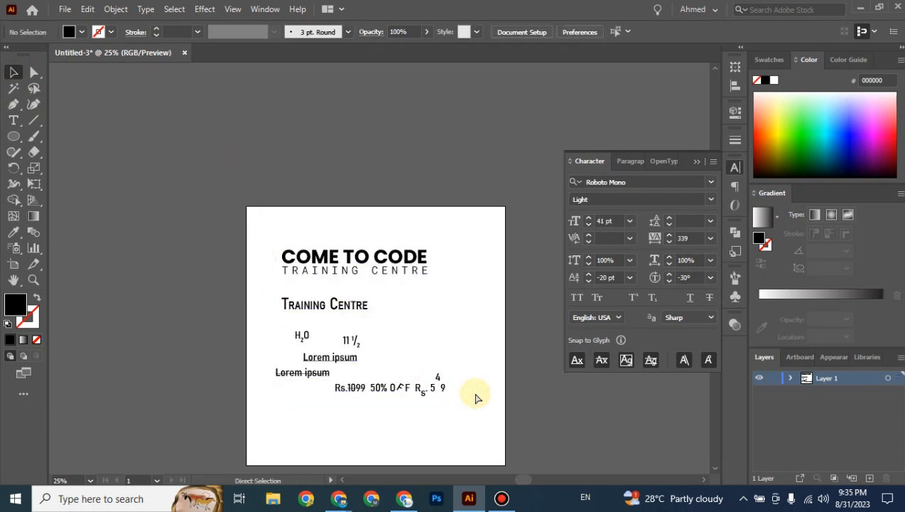
key("ctrl+plus")
left_click_drag(219, 296, 505, 455)
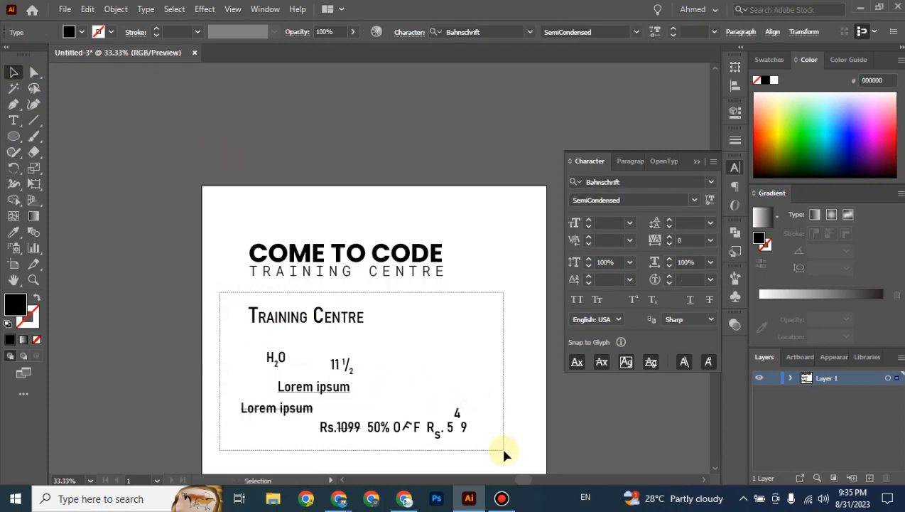
key("Delete")
key("ctrl+plus")
key("ctrl+plus")
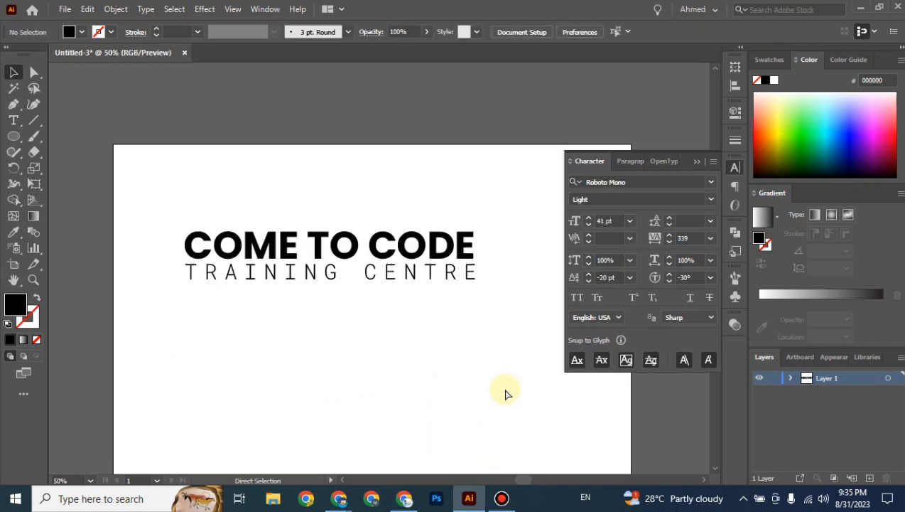
left_click_drag(433, 362, 445, 428)
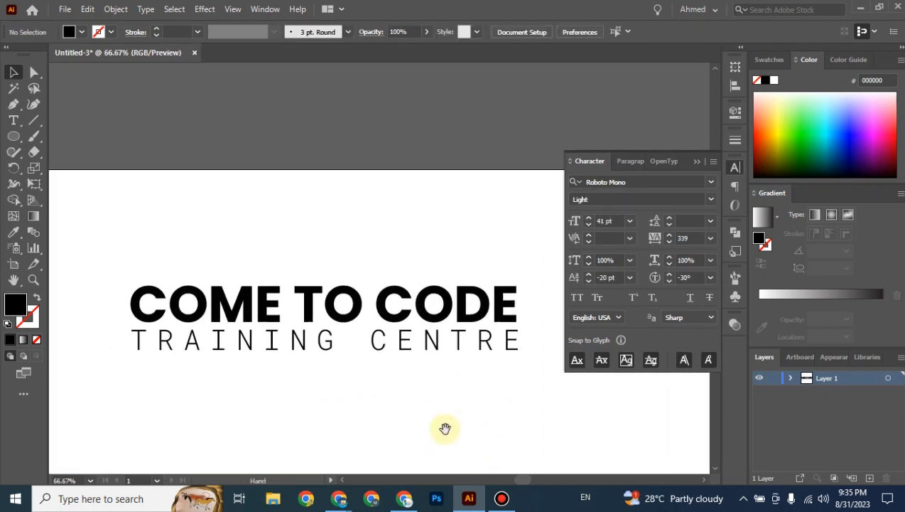
key("ctrl+minus")
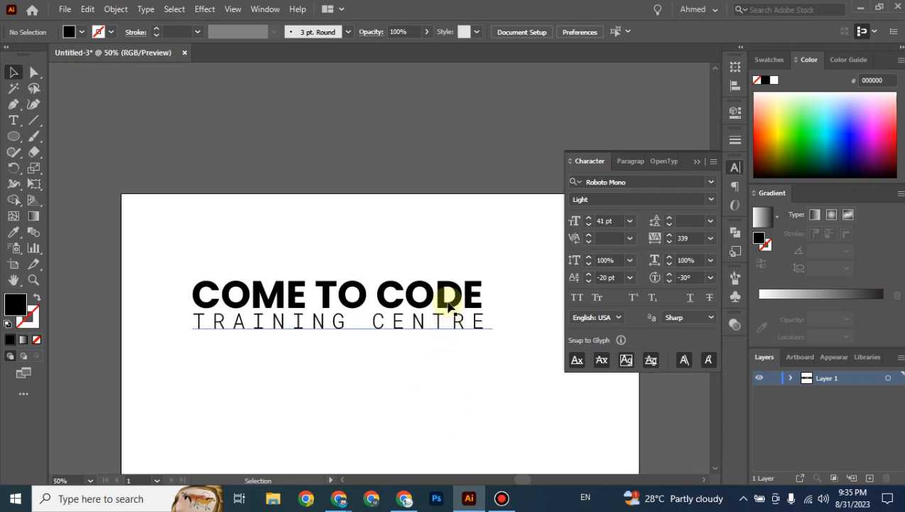
Alt-drag a copy of the COME TO CODE title block above the artboard.
left_click(449, 299)
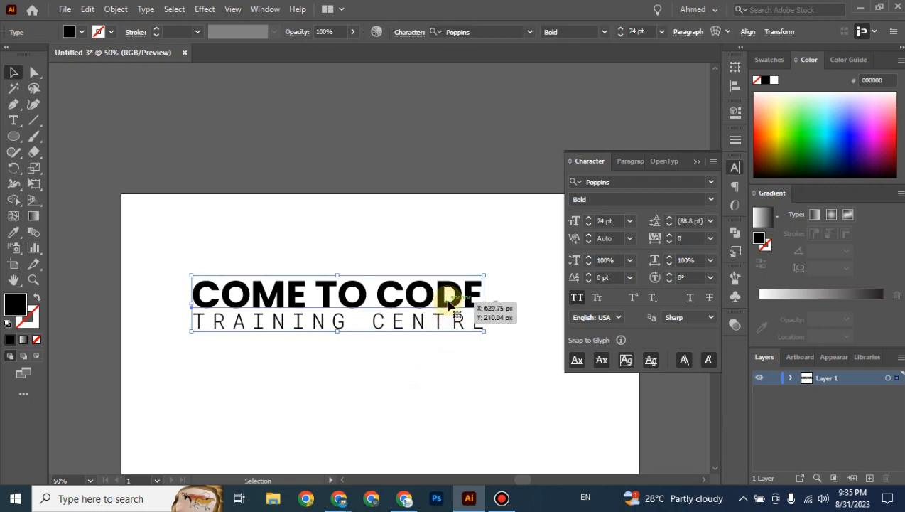
left_click(448, 251)
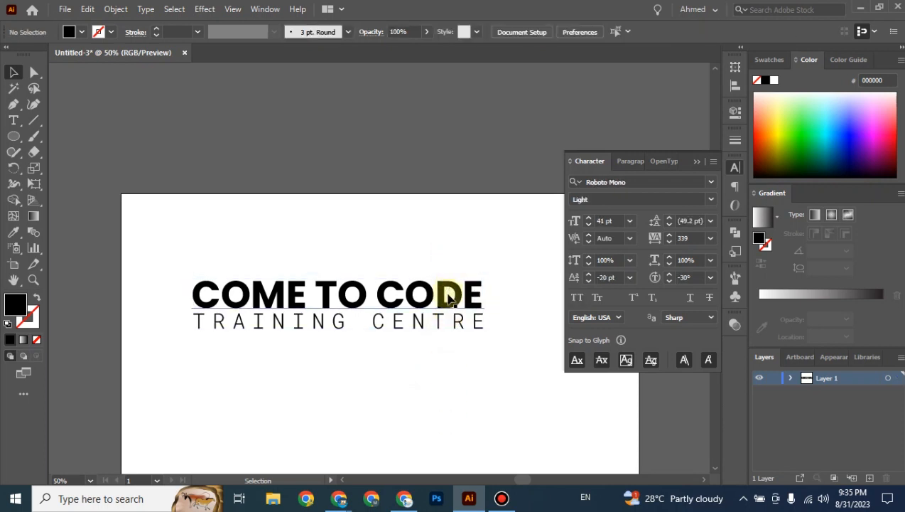
left_click(448, 299)
right_click(449, 299)
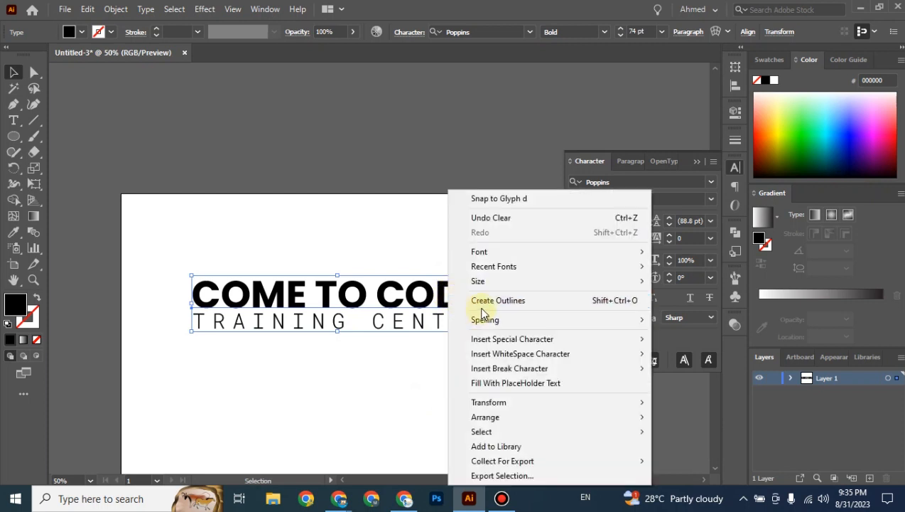
left_click(405, 251)
left_click_drag(368, 247, 430, 355)
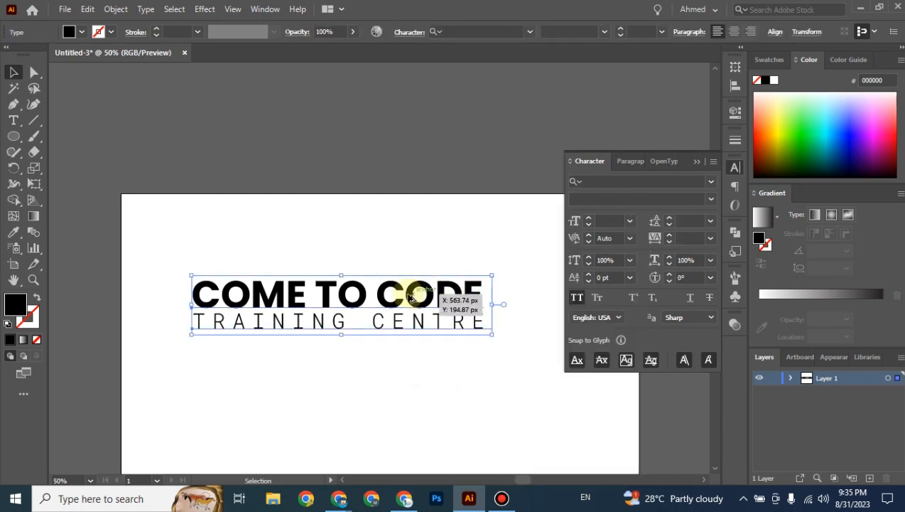
left_click_drag(414, 297, 438, 113)
left_click(375, 215)
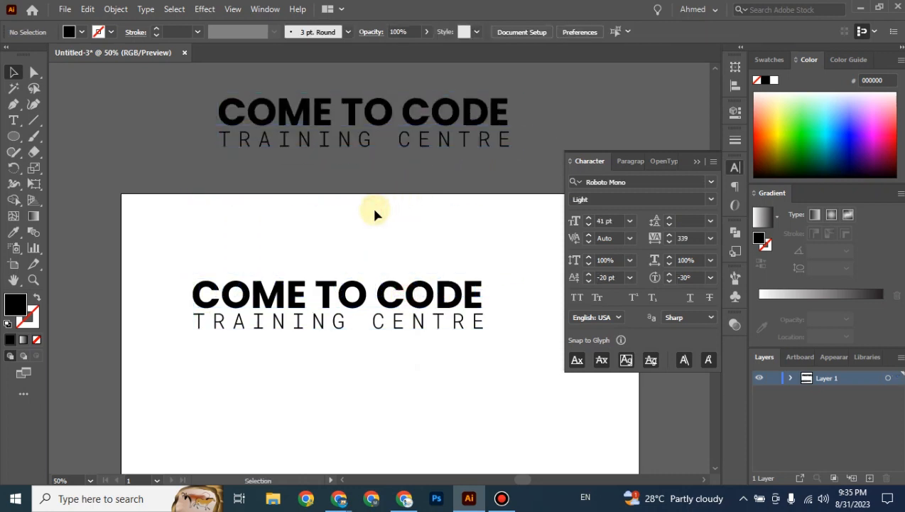
key("ctrl+minus")
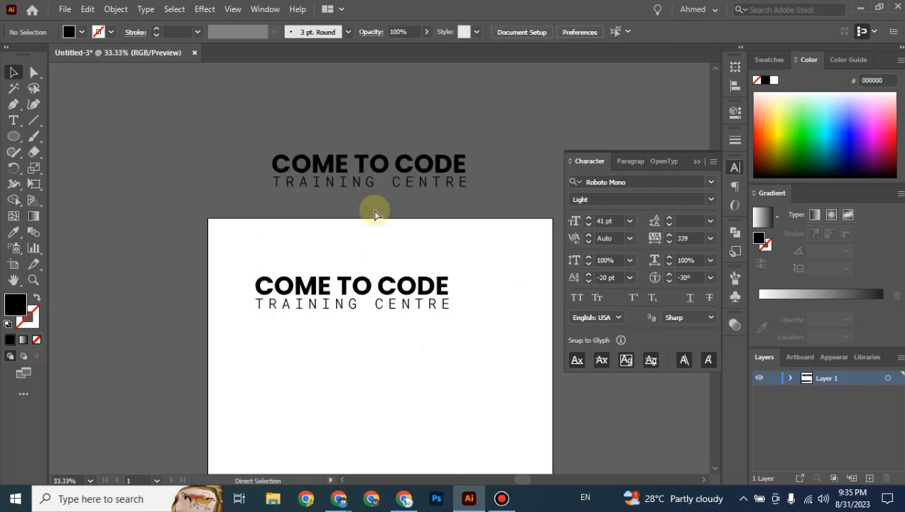
Convert the title on the artboard to outlines with Create Outlines.
left_click_drag(232, 149, 495, 146)
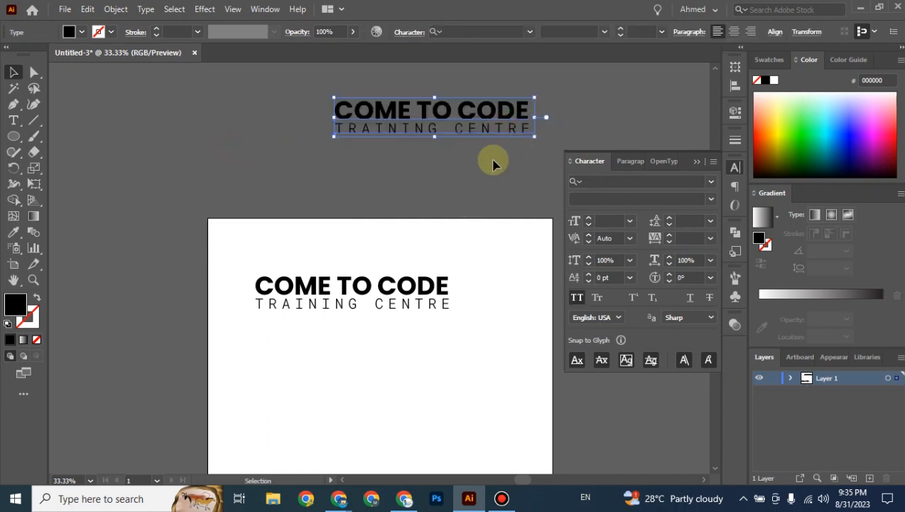
left_click(494, 164)
left_click_drag(241, 259, 453, 314)
right_click(416, 301)
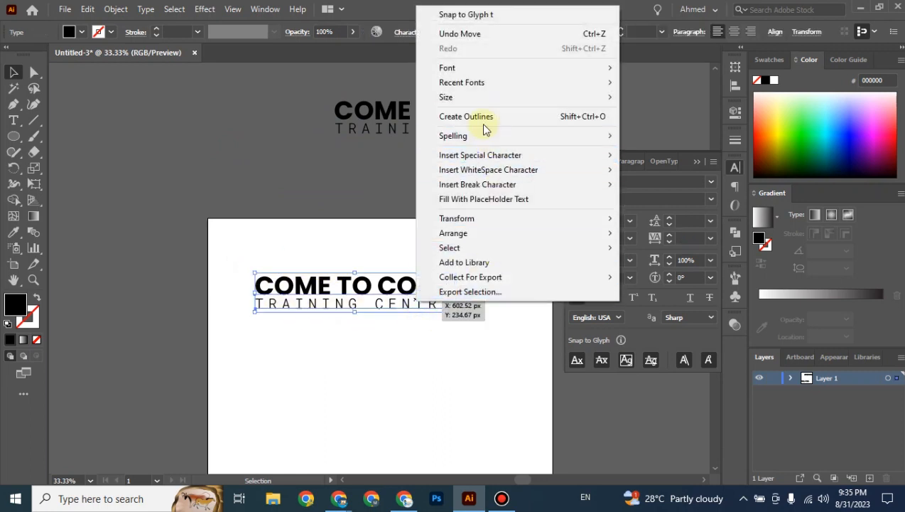
left_click(484, 126)
left_click(405, 416)
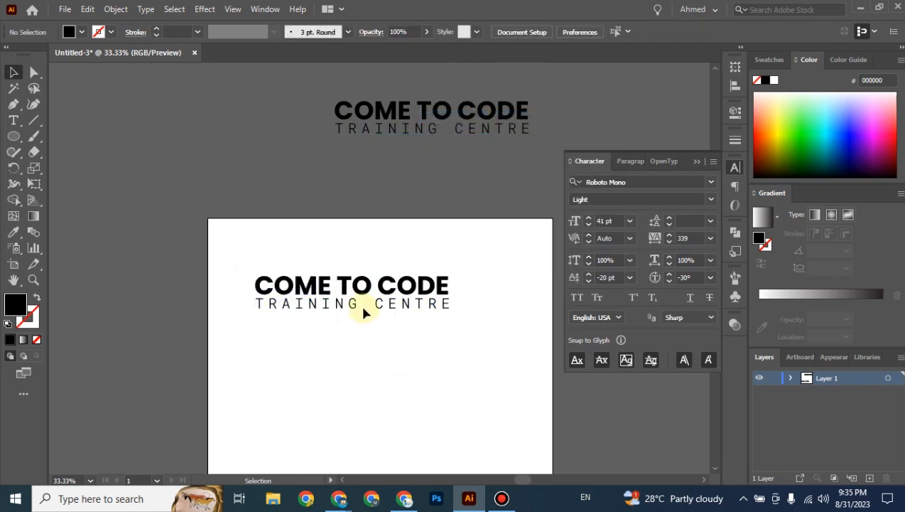
Select and inspect the COME TO CODE / TRAINING CENTRE title group on the artboard.
scroll(363, 313, "up", 2)
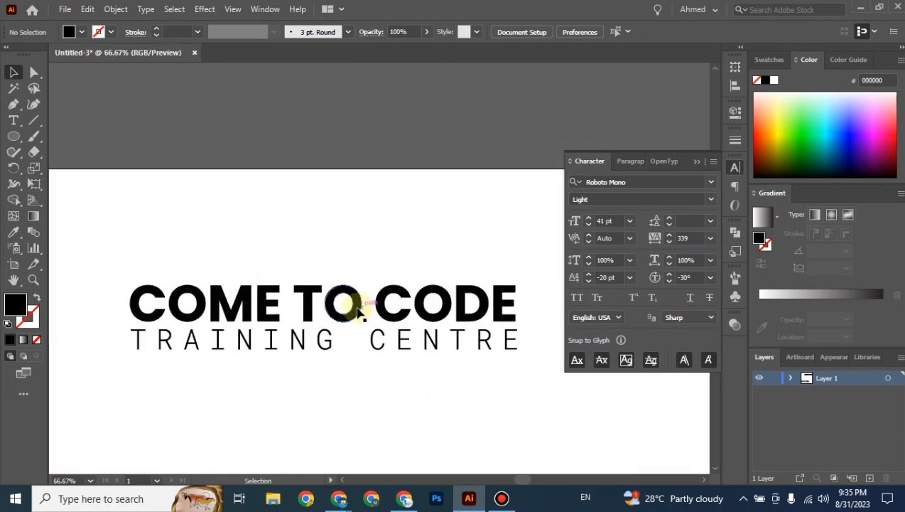
left_click(358, 311)
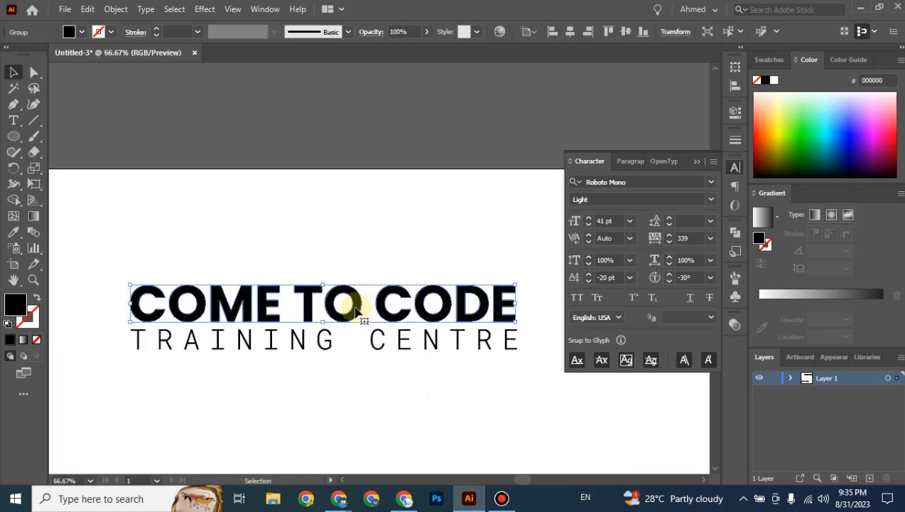
key("t")
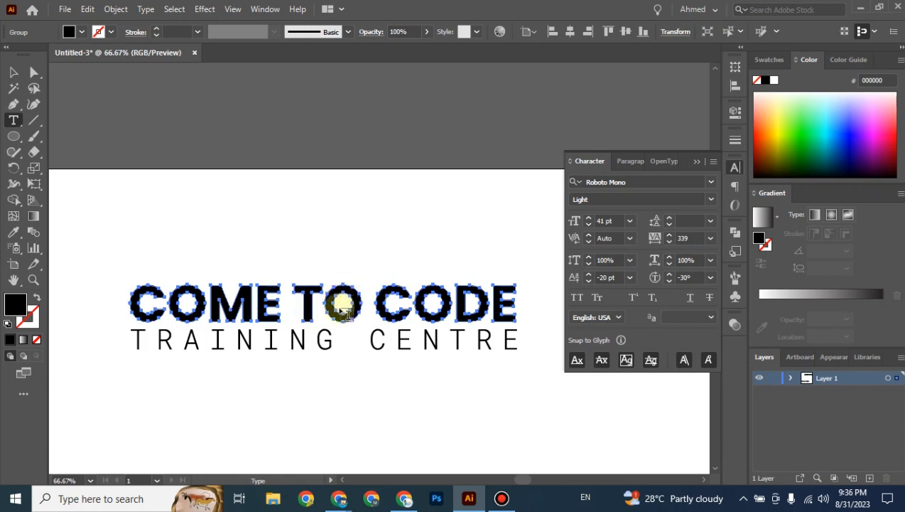
left_click(12, 72)
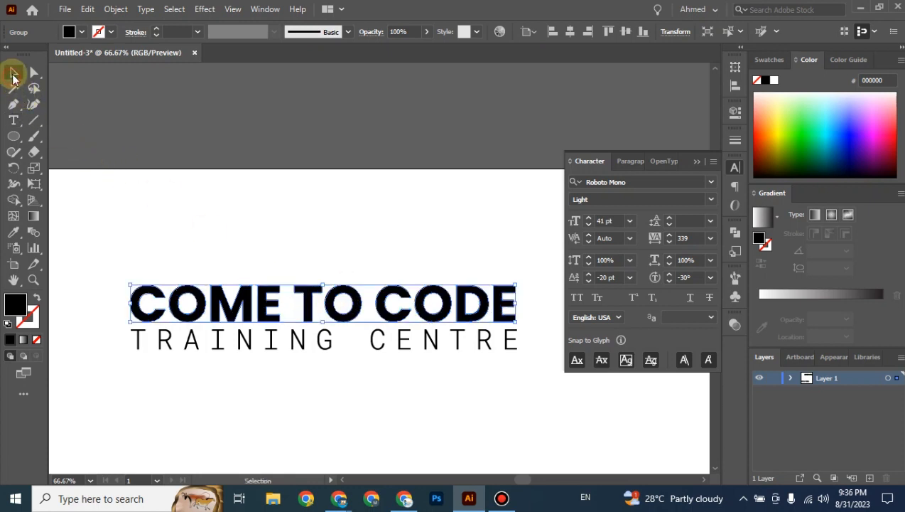
left_click(289, 223)
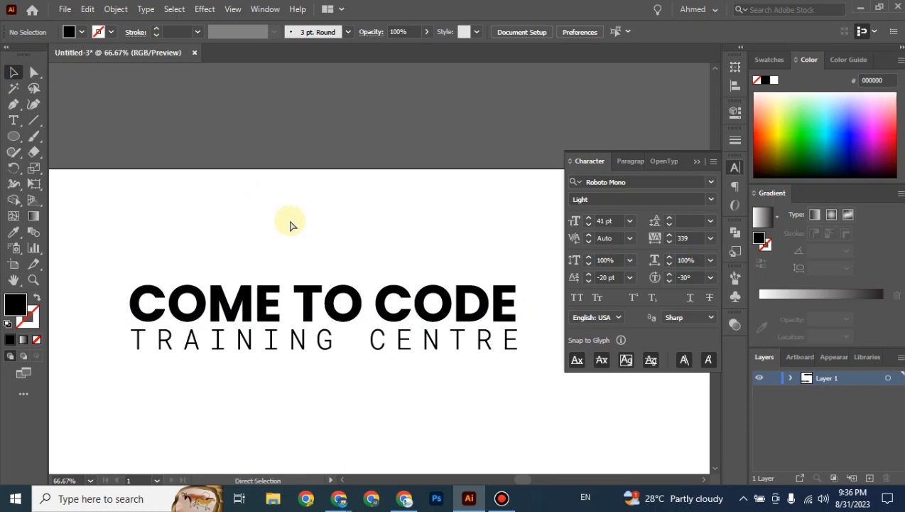
key("ctrl+minus")
left_click_drag(186, 259, 500, 363)
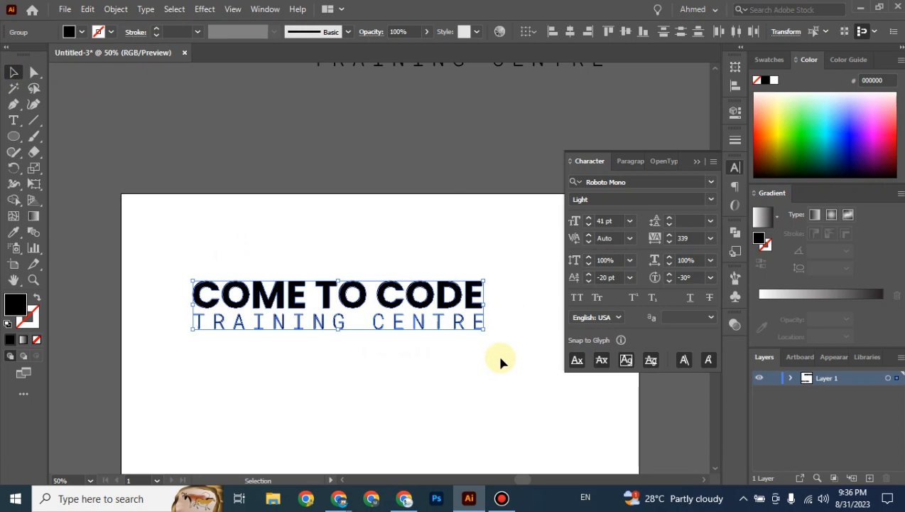
left_click(501, 359)
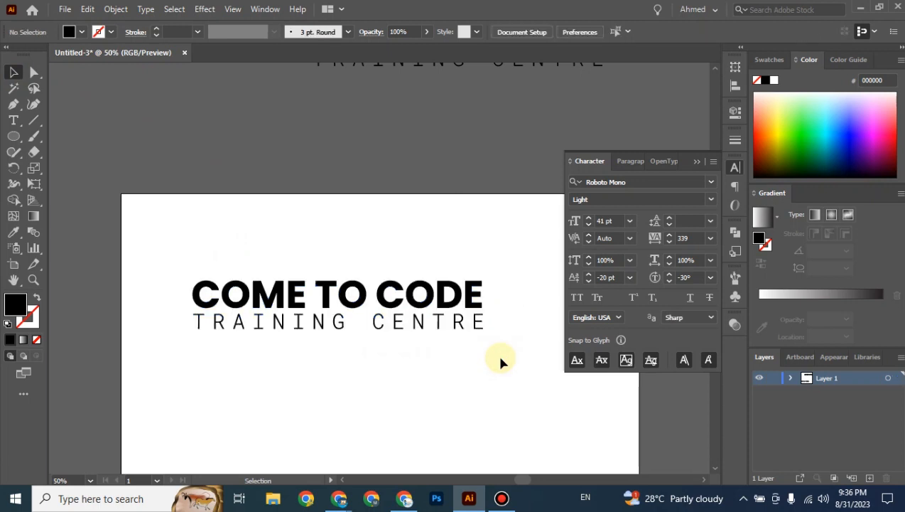
Zoom out to reveal the copy above, then marquee-select and delete the artboard's title group.
key("ctrl+minus")
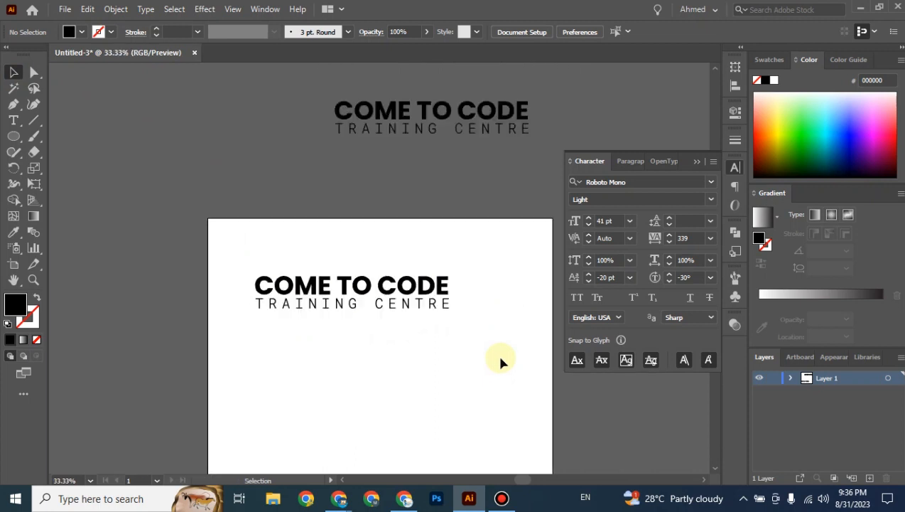
left_click_drag(438, 181, 287, 376)
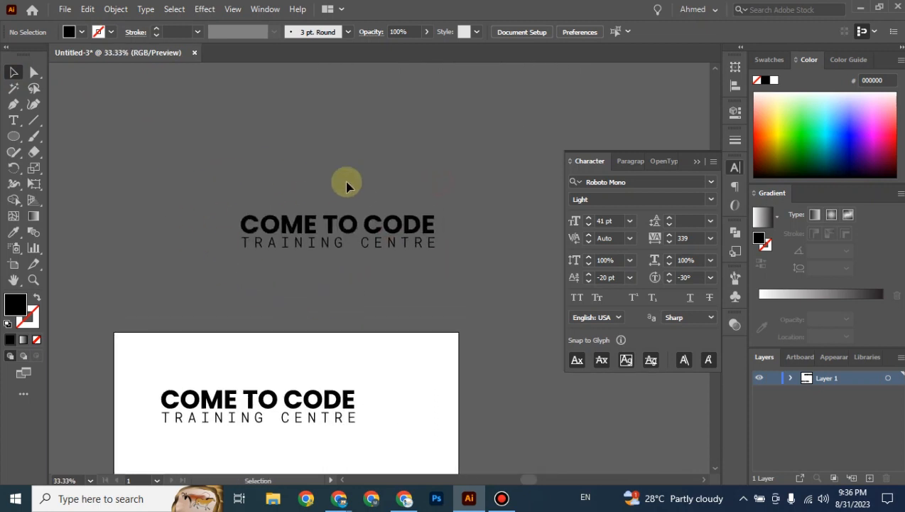
left_click(261, 224)
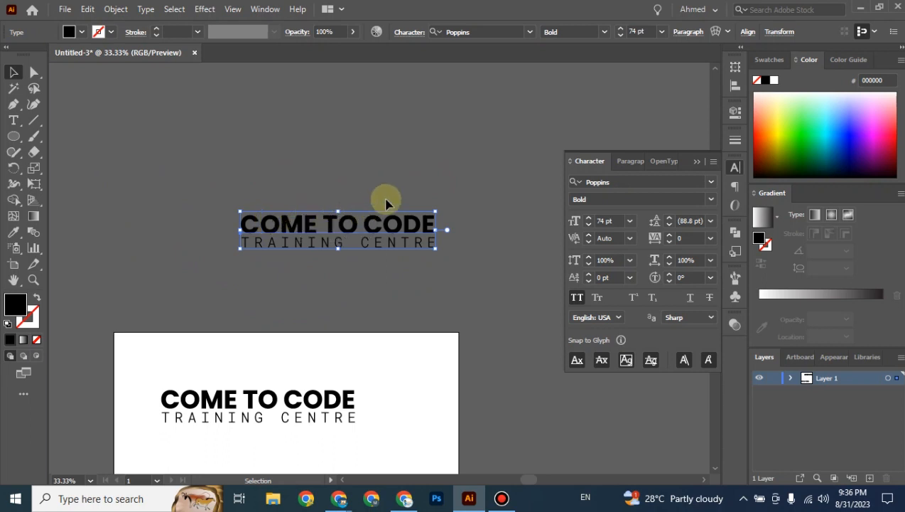
left_click_drag(327, 303, 358, 165)
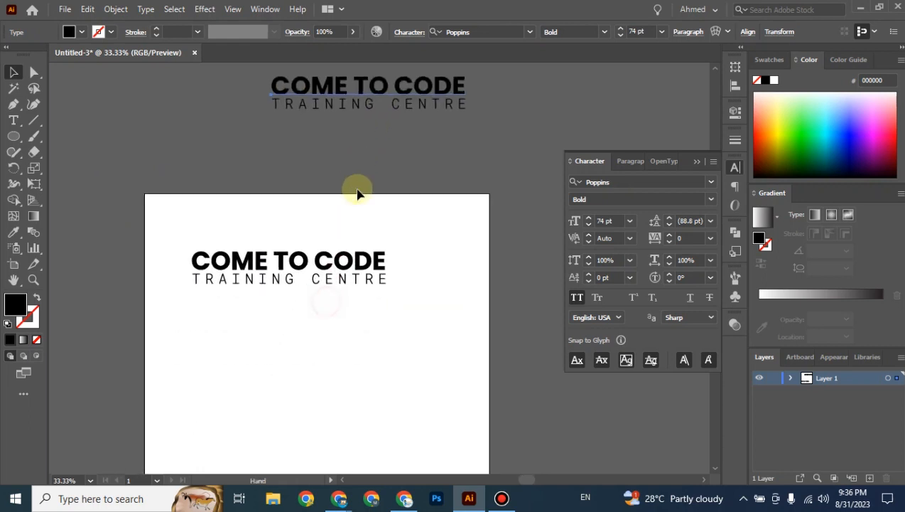
left_click(349, 232)
left_click_drag(184, 212, 407, 360)
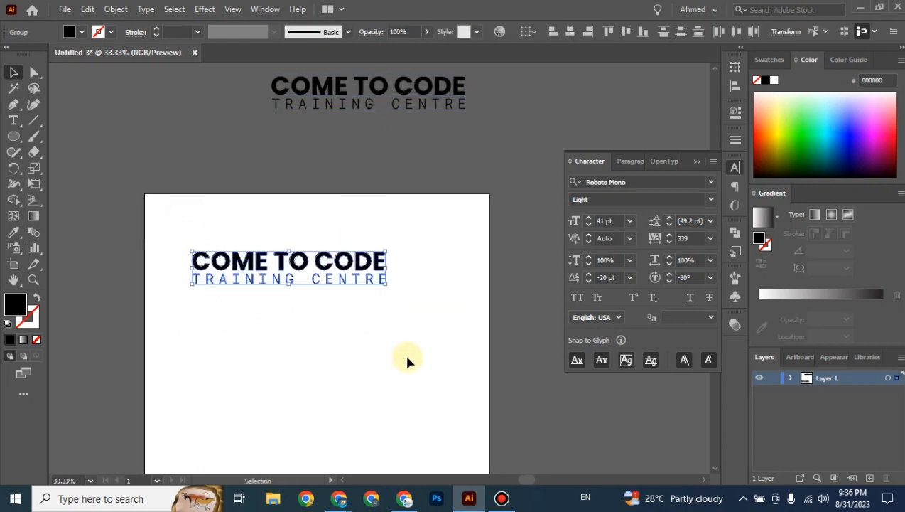
key("Delete")
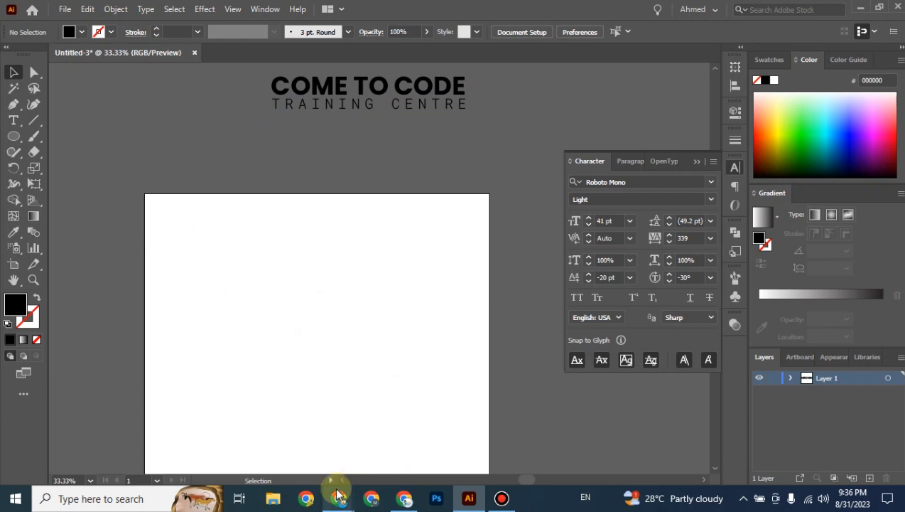
Draw a text frame on the artboard filled with Lorem ipsum placeholder text.
left_click_drag(10, 123, 90, 142)
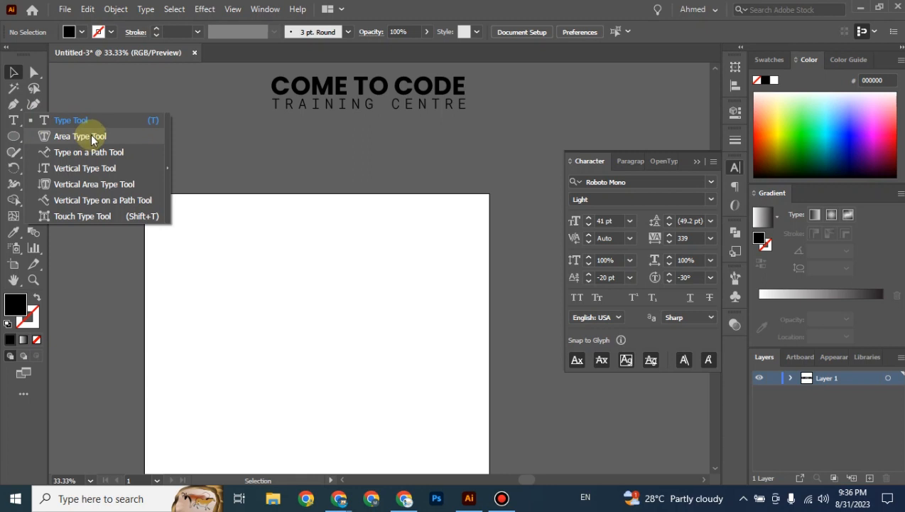
left_click_drag(91, 140, 14, 119)
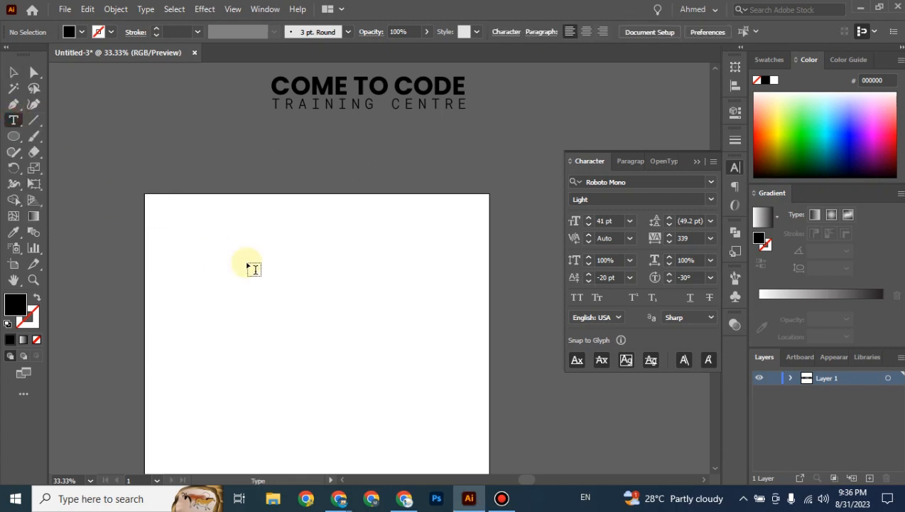
left_click_drag(174, 221, 400, 338)
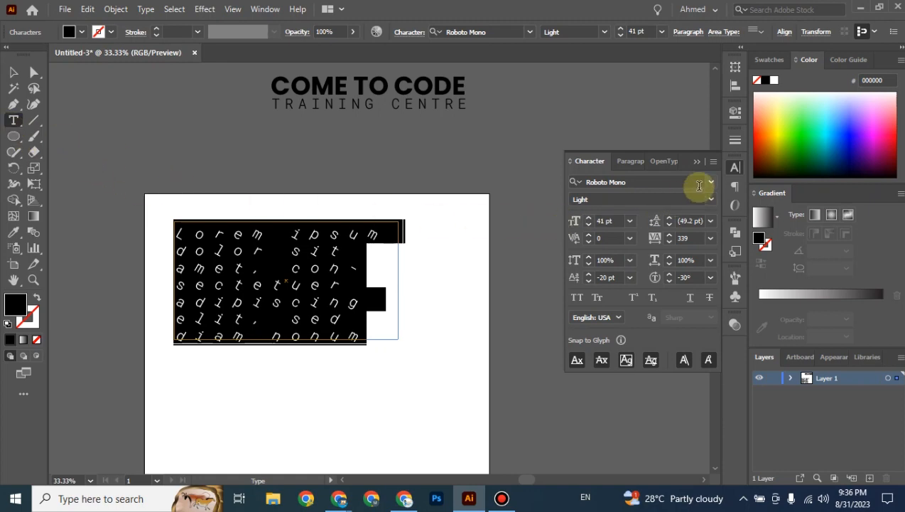
Set the placeholder text to Poppins Regular and change its character rotation from -30° to 0°.
left_click(700, 182)
type("pop")
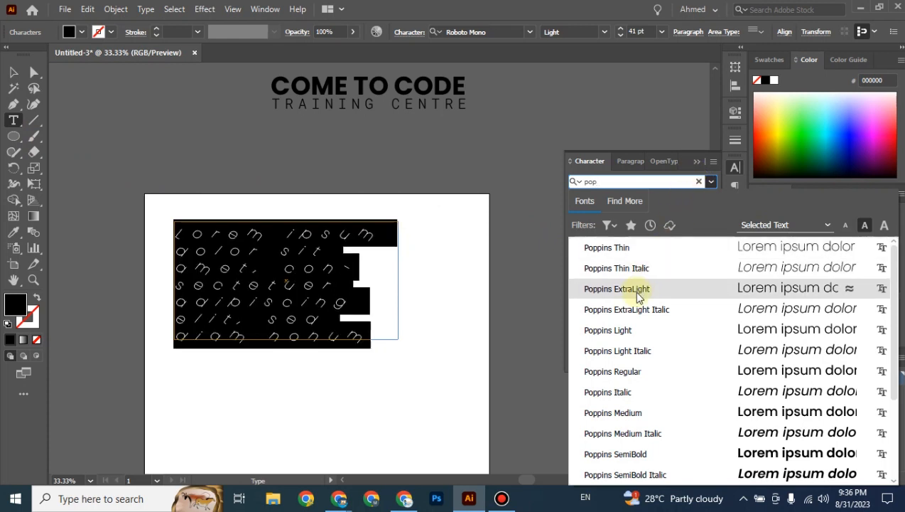
left_click(626, 375)
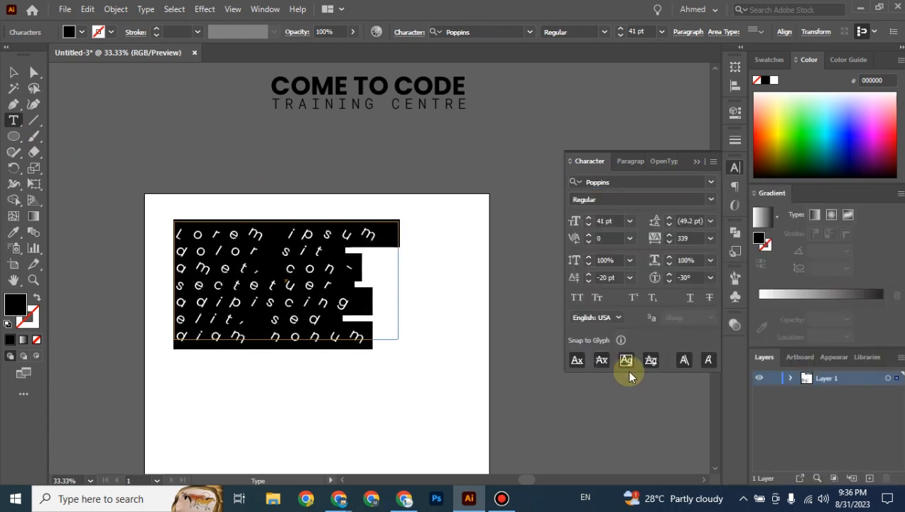
left_click(691, 279)
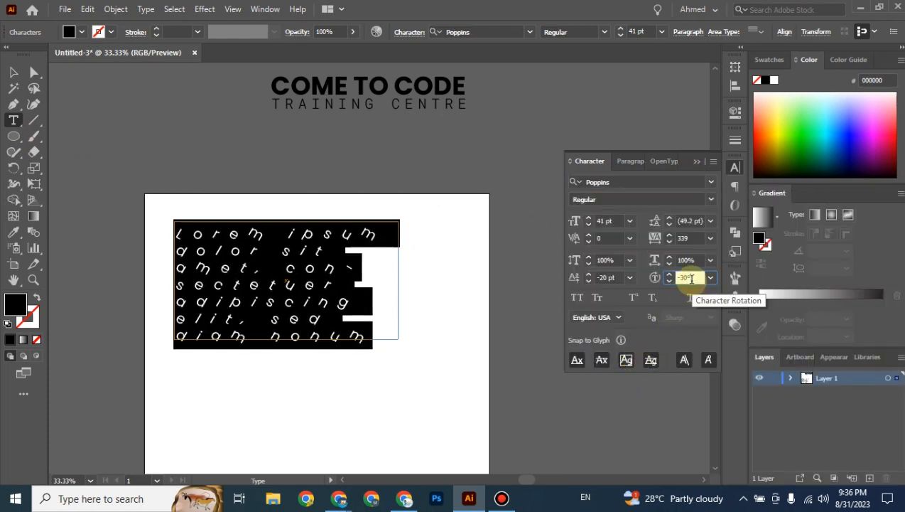
type("0")
key("Return")
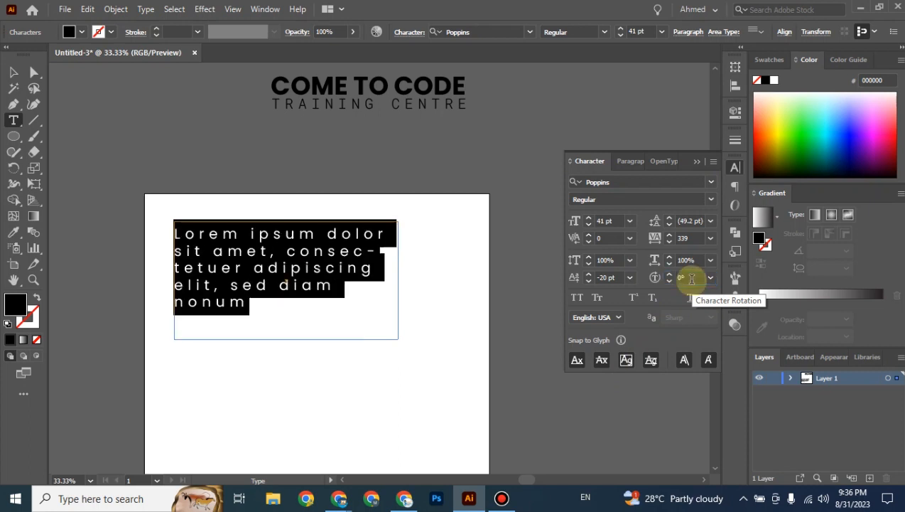
left_click(13, 77)
left_click(213, 172)
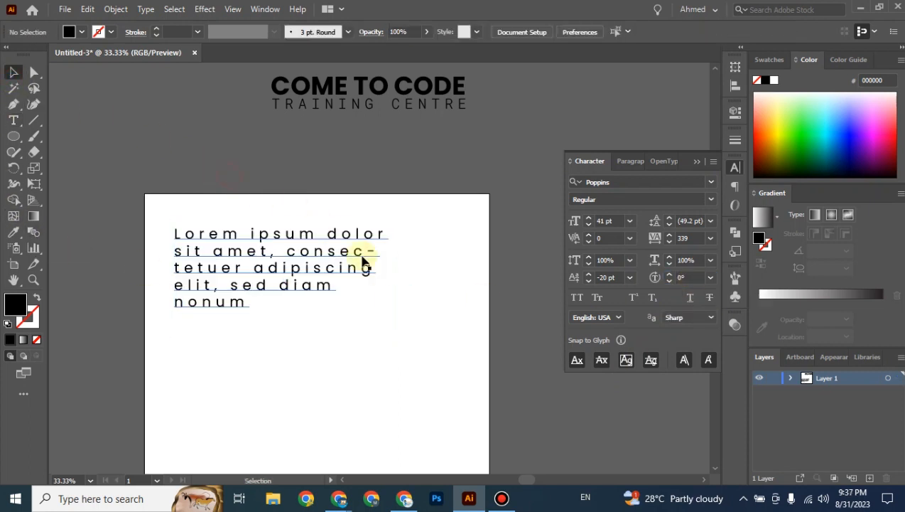
Add the letters 'qnfioqfqiofqiofio' after 'nonum' in the Lorem ipsum paragraph.
left_click(366, 275)
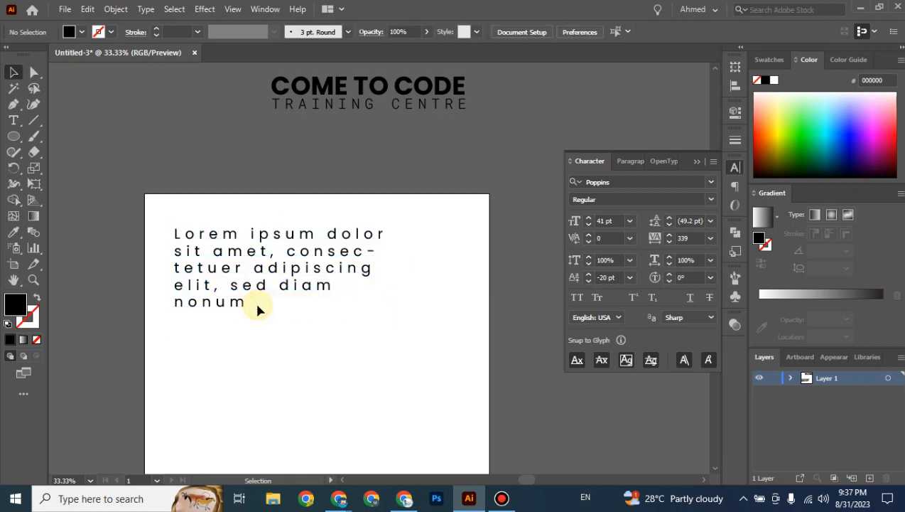
double_click(257, 306)
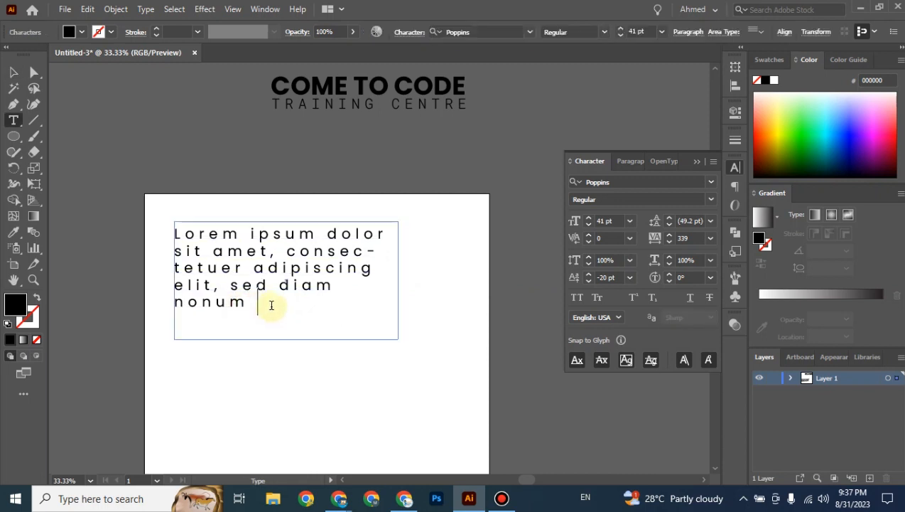
type("qnfioqfqiofqiofiofofofnd")
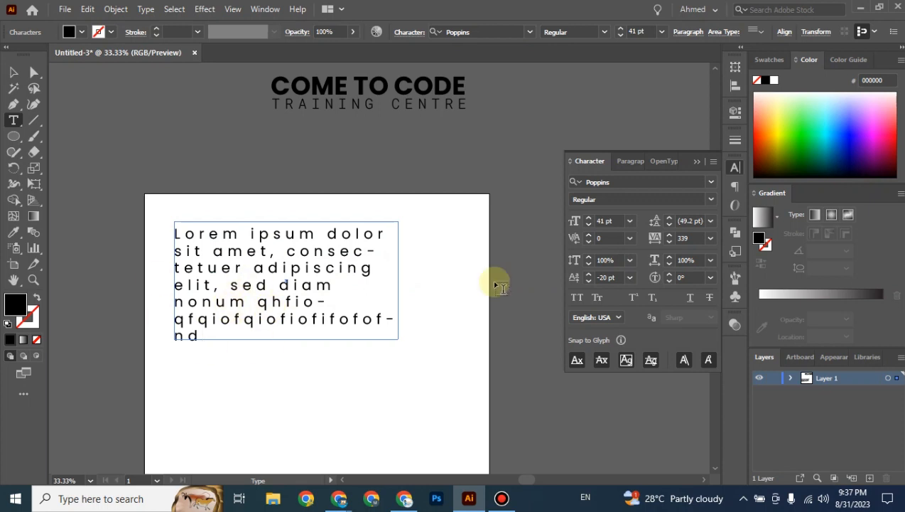
Select the whole Lorem ipsum text frame and delete it.
left_click(12, 73)
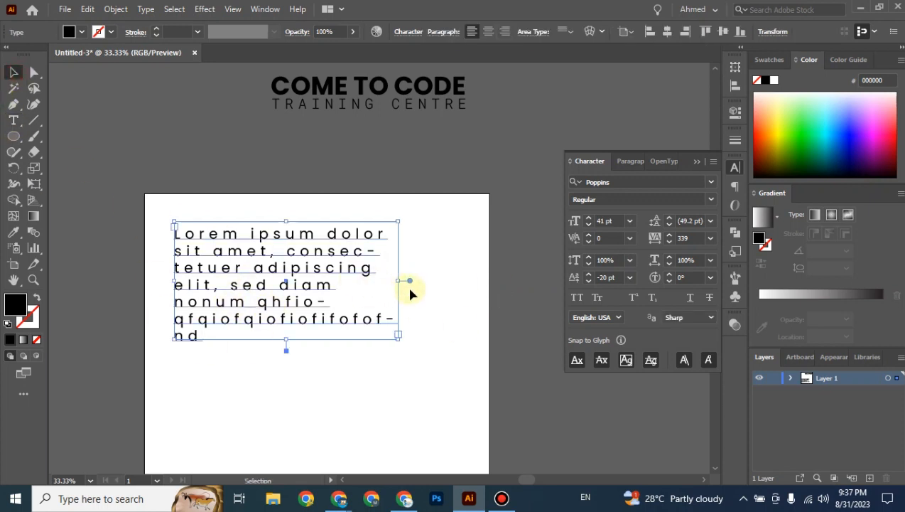
left_click(421, 302)
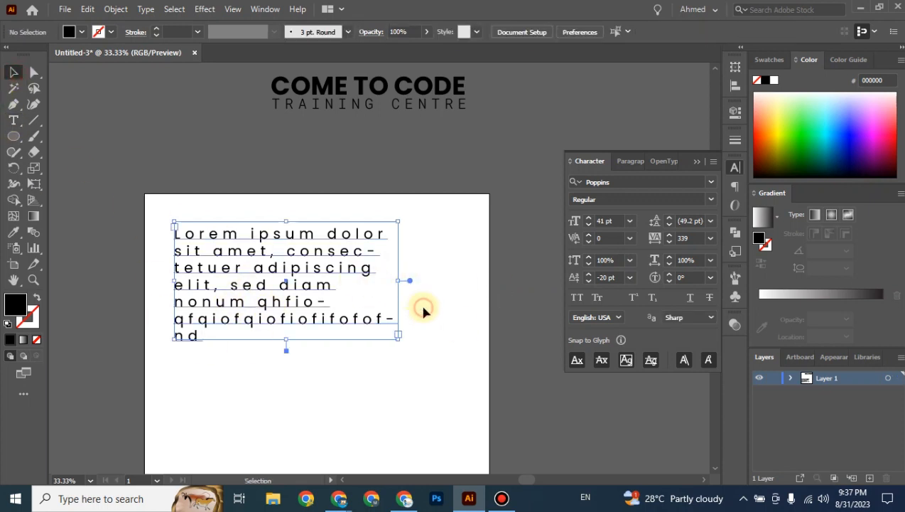
left_click(326, 355)
key("Delete")
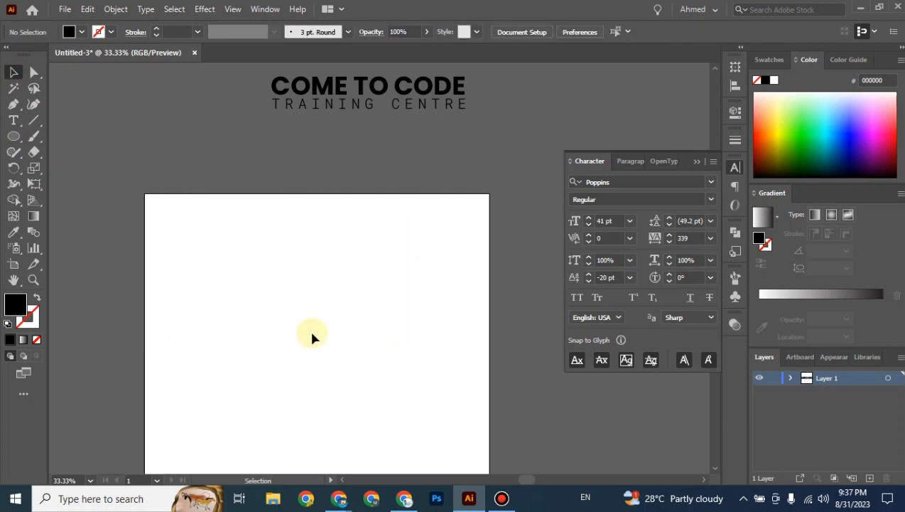
Type a one-line gibberish text 'sjfnklnfsnfqkfnqfnqfnqjfnqjfnqjf' and move it left on the artboard.
key("t")
left_click(201, 260)
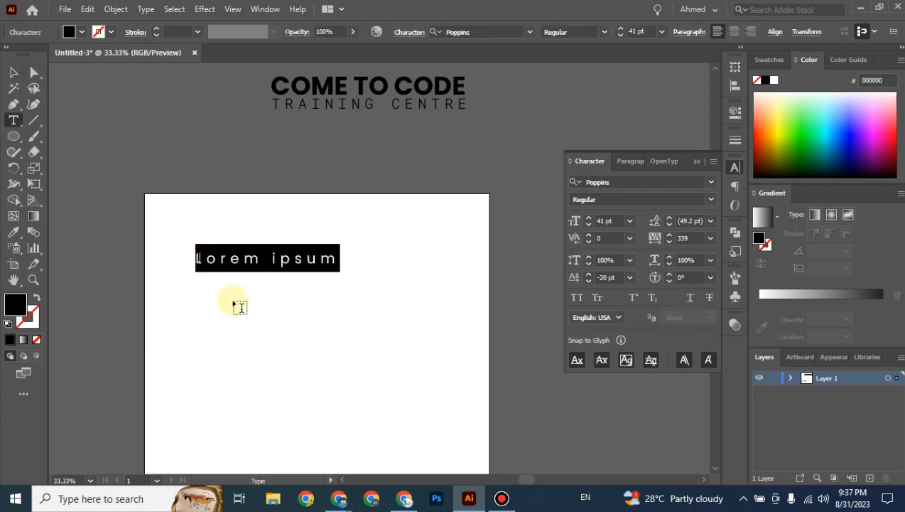
type("sjfnklnfsnfqkfnqfnqfnqjfnqjfnqjf")
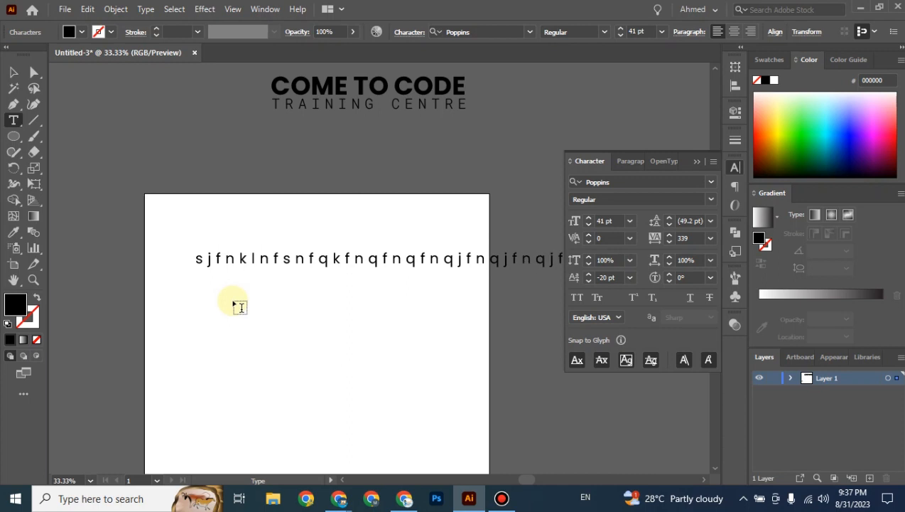
left_click(13, 72)
left_click_drag(288, 257, 248, 254)
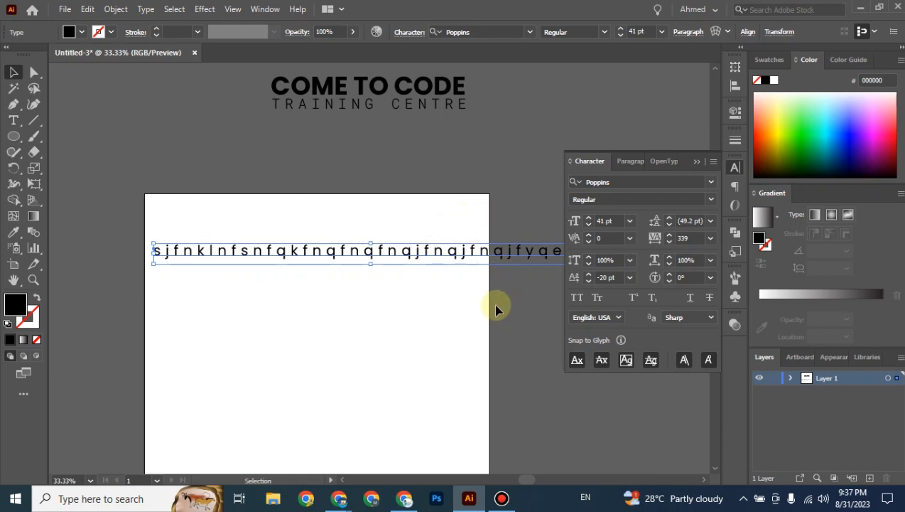
Convert the line to area text, drag its frame taller, then delete it.
left_click_drag(405, 308, 280, 308)
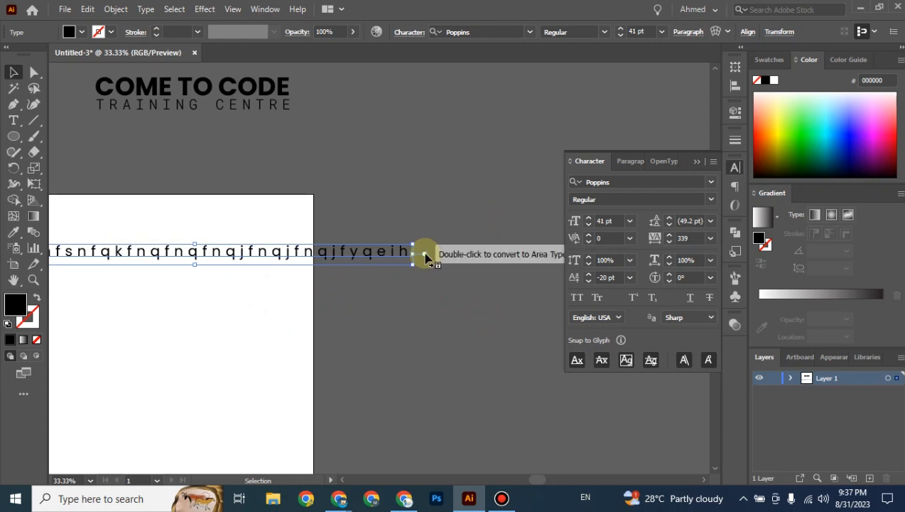
double_click(425, 254)
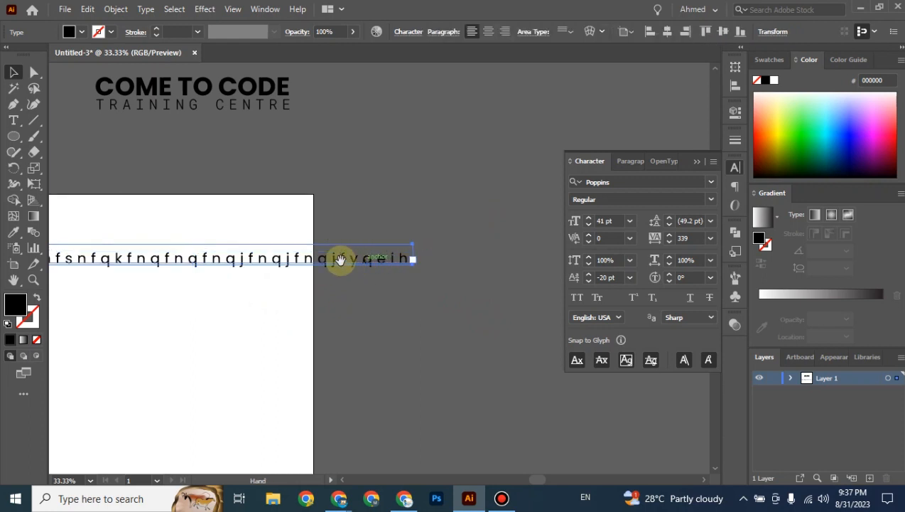
left_click_drag(340, 261, 444, 239)
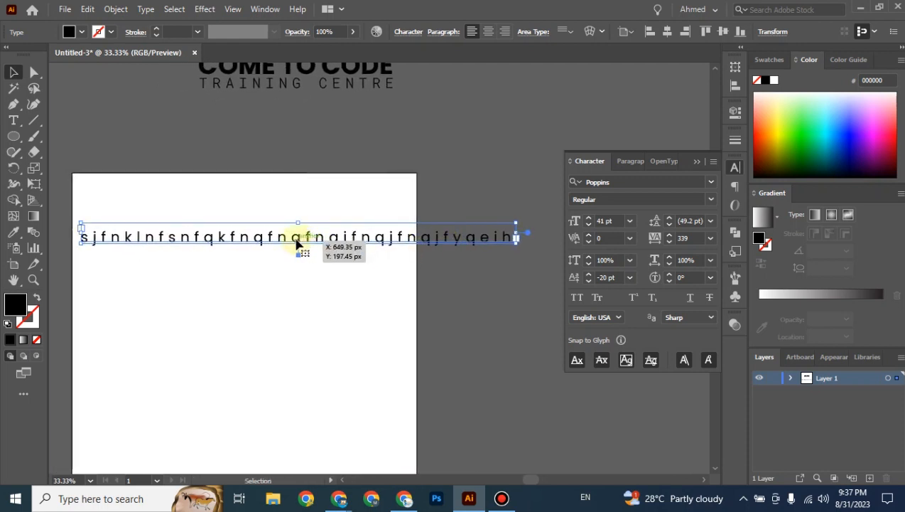
left_click_drag(298, 243, 299, 364)
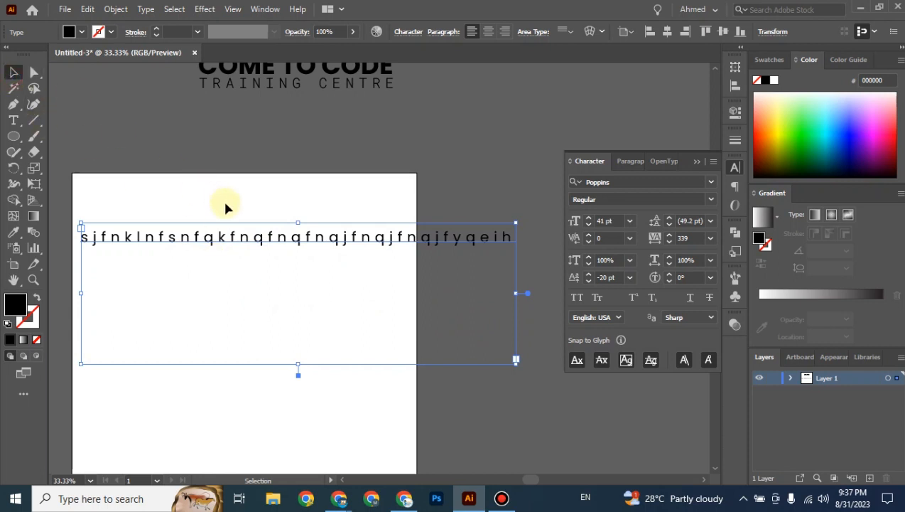
key("Delete")
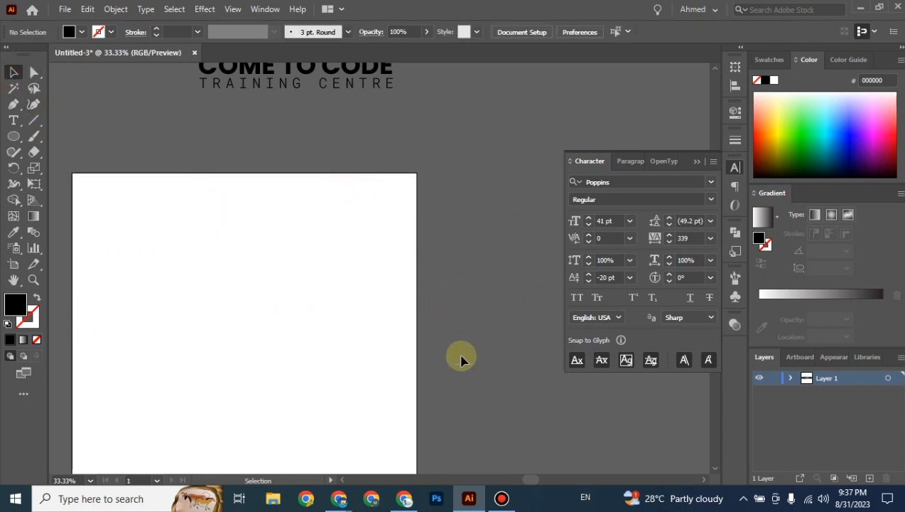
Draw a tall black rectangle, about 276 × 563 px, on the left of the artboard.
left_click_drag(322, 335, 394, 269)
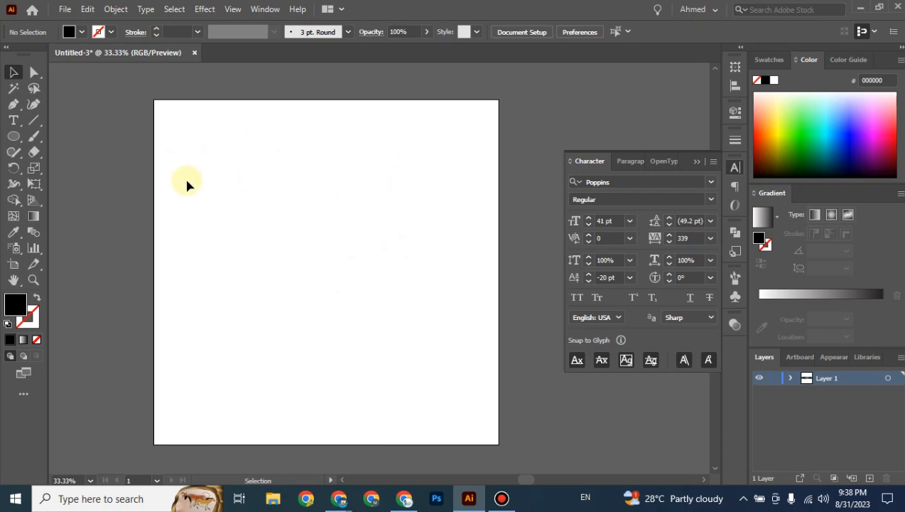
left_click(14, 141)
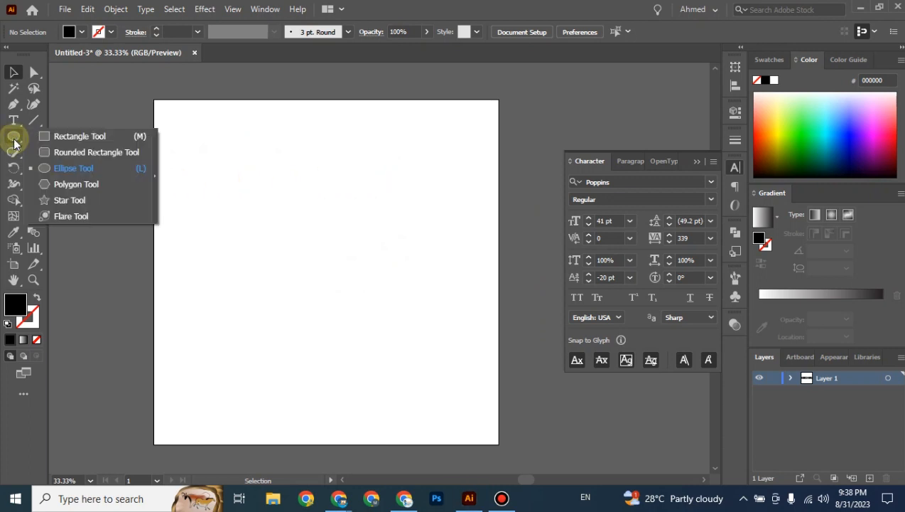
left_click(71, 136)
left_click_drag(208, 152, 303, 346)
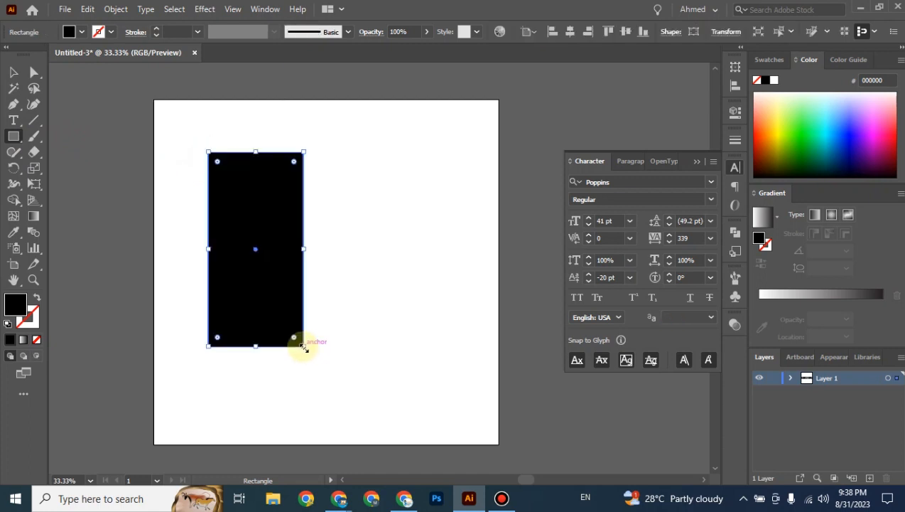
left_click(40, 172)
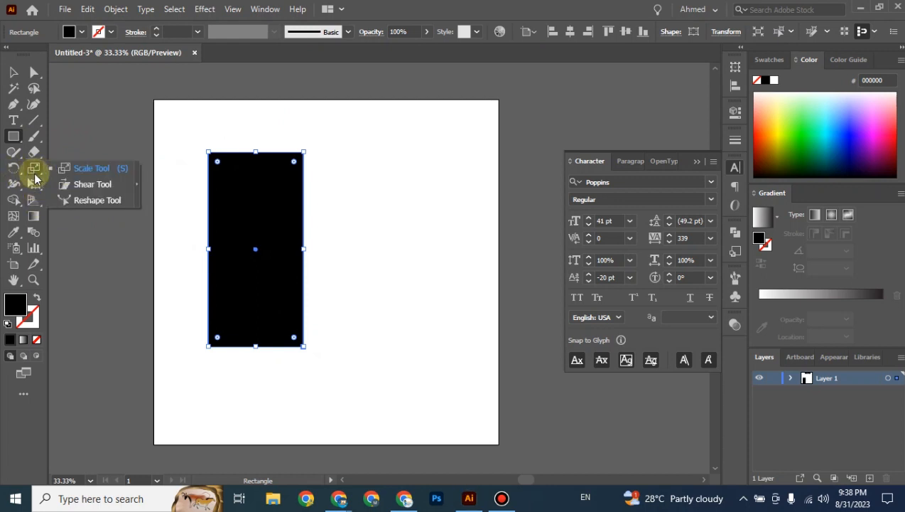
Shear the rectangle with the Shear Tool, then apply preset shear angles including -60° from the Transform panel.
left_click(96, 187)
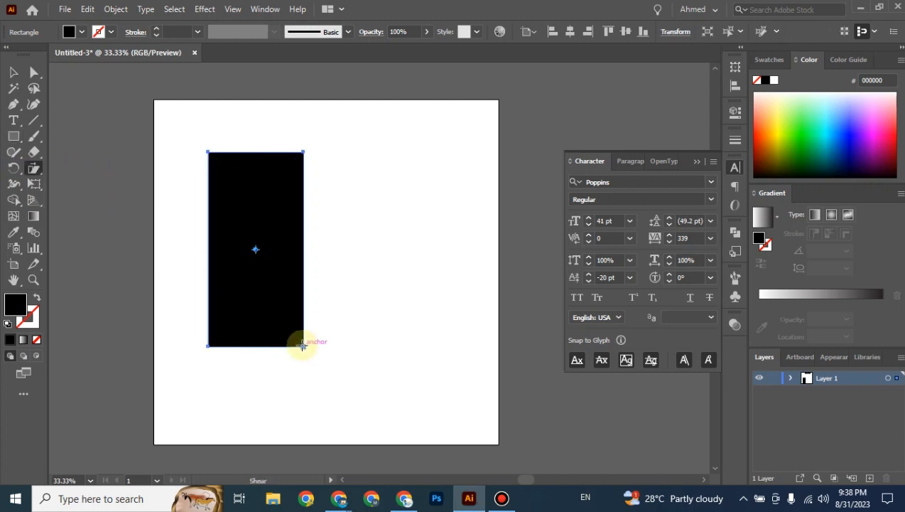
left_click_drag(304, 346, 330, 348)
left_click(734, 71)
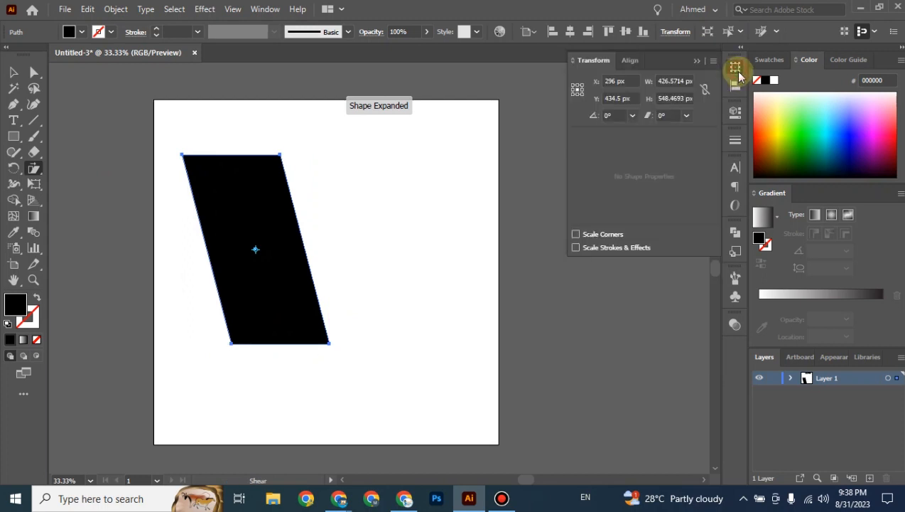
left_click(690, 119)
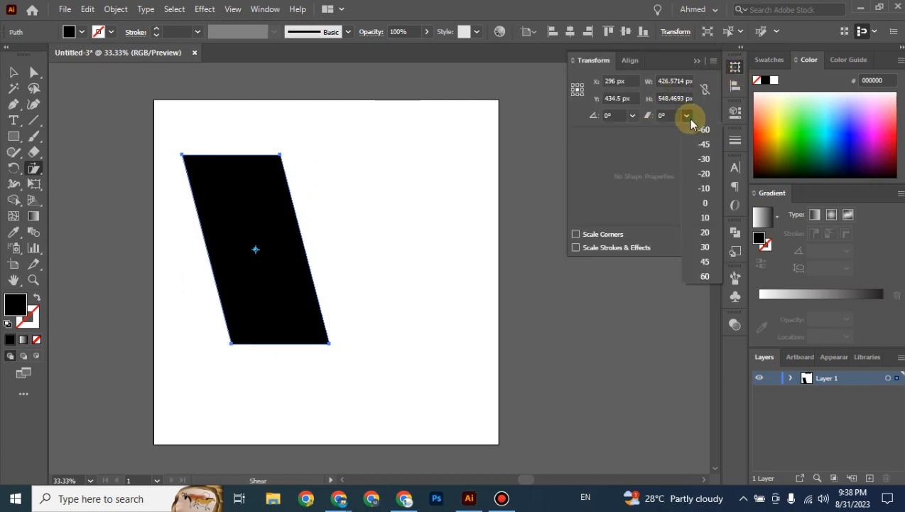
left_click(702, 236)
left_click(687, 115)
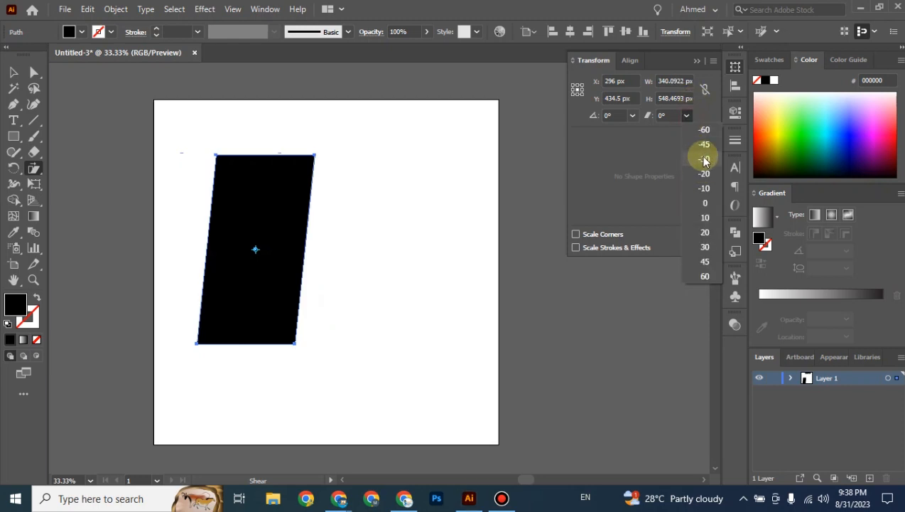
left_click(704, 132)
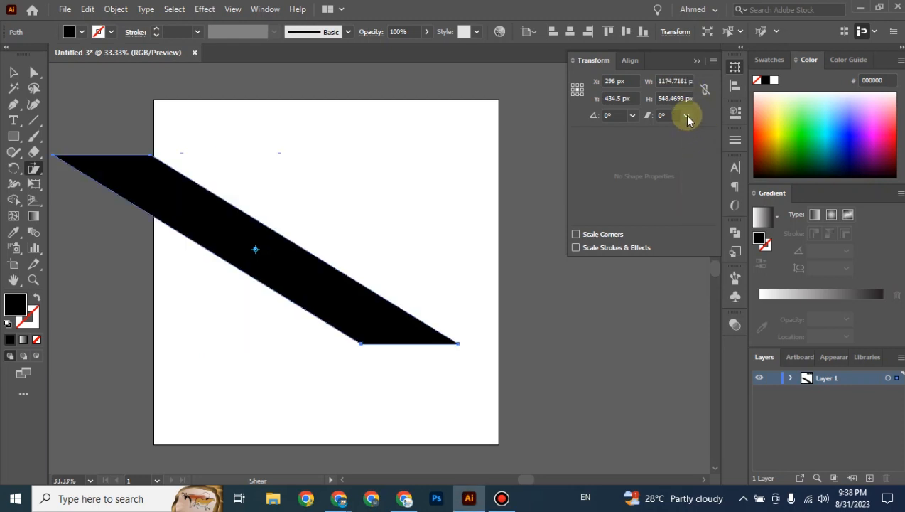
left_click(687, 115)
left_click(697, 144)
left_click(687, 116)
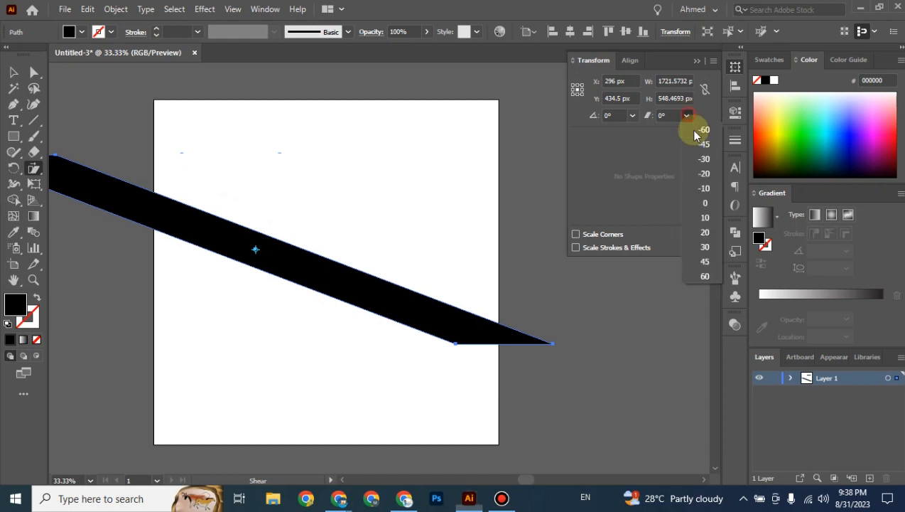
left_click(704, 156)
Undo the extra shears and re-shear the parallelogram by dragging to widen its slant.
left_click(4, 78)
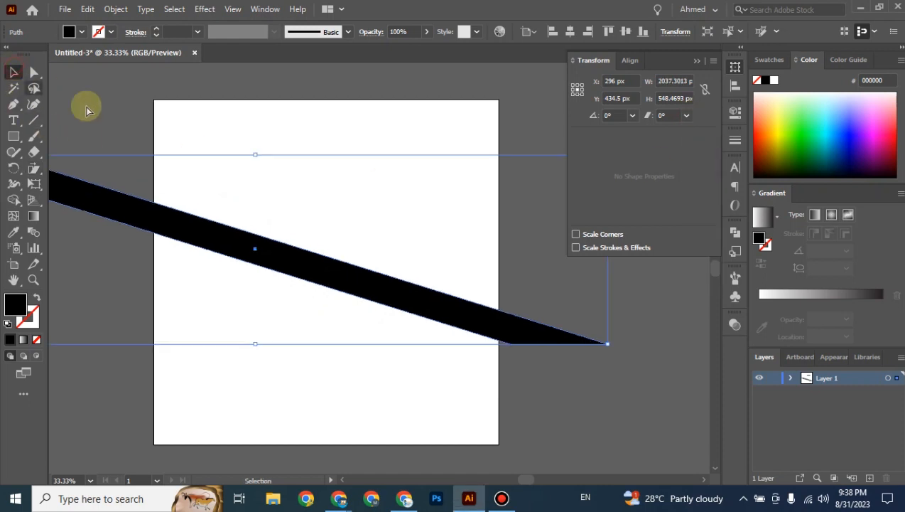
key("ctrl+z")
key("ctrl+z")
key("ctrl+z")
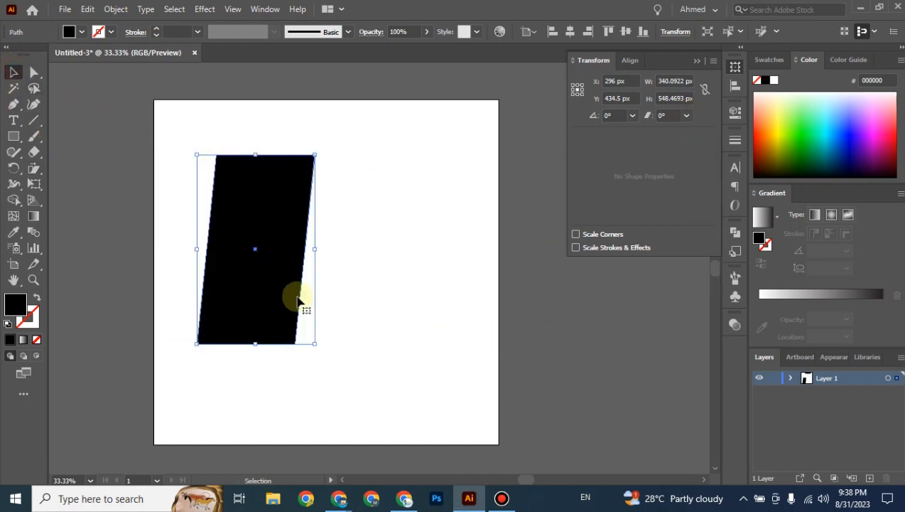
key("ctrl+z")
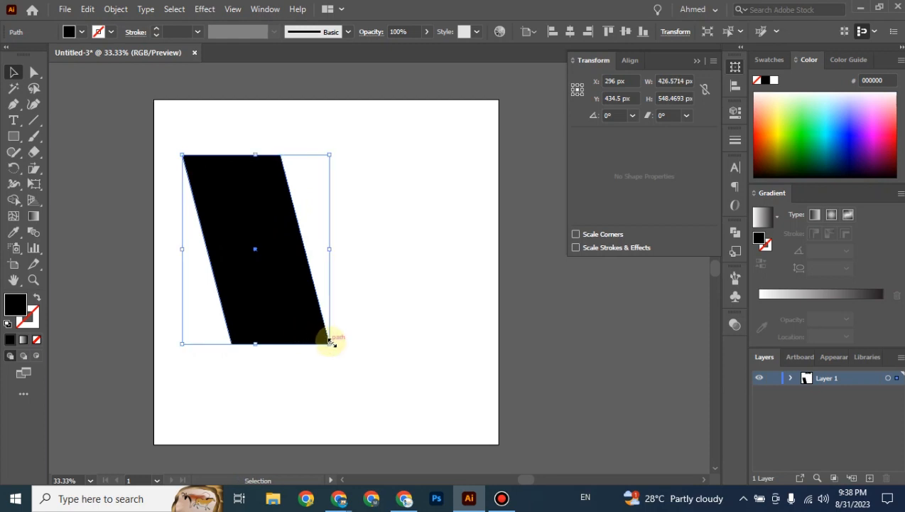
left_click(33, 169)
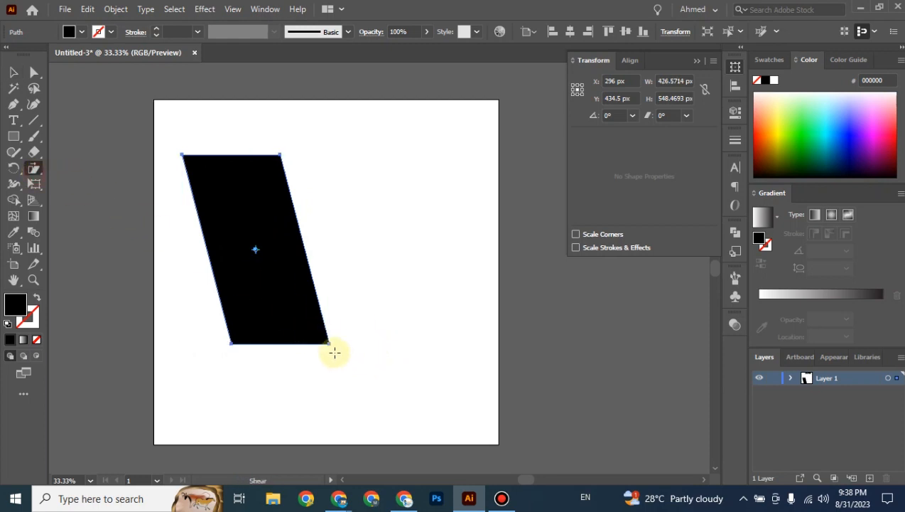
left_click_drag(330, 344, 346, 348)
Move the parallelogram toward the centre of the artboard.
left_click(13, 71)
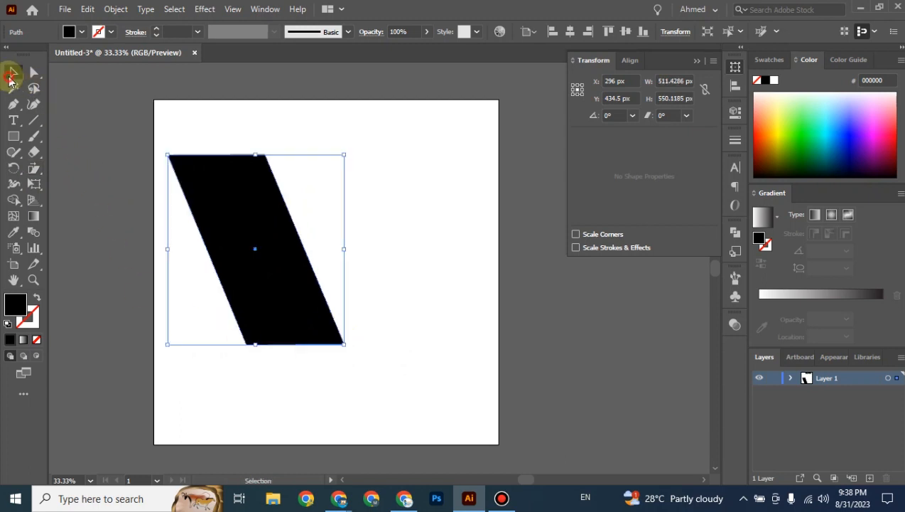
left_click(394, 172)
left_click_drag(287, 268, 339, 283)
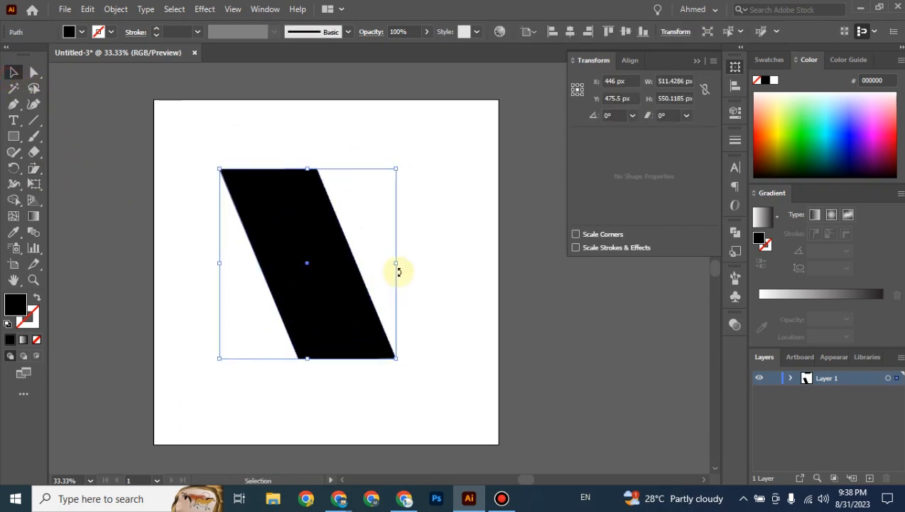
left_click(436, 260)
Turn the parallelogram into an area-type frame filled with Lorem ipsum, dismissing the warning.
scroll(358, 289, "up", 1)
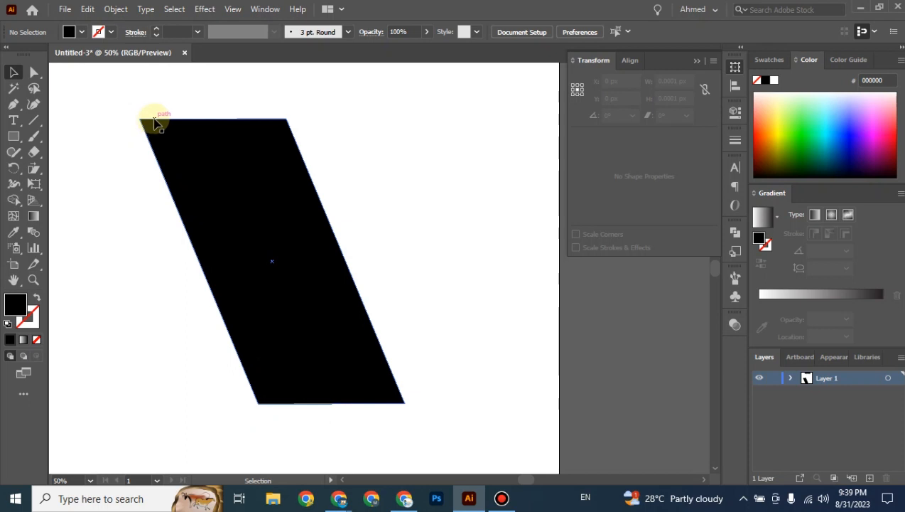
left_click(13, 120)
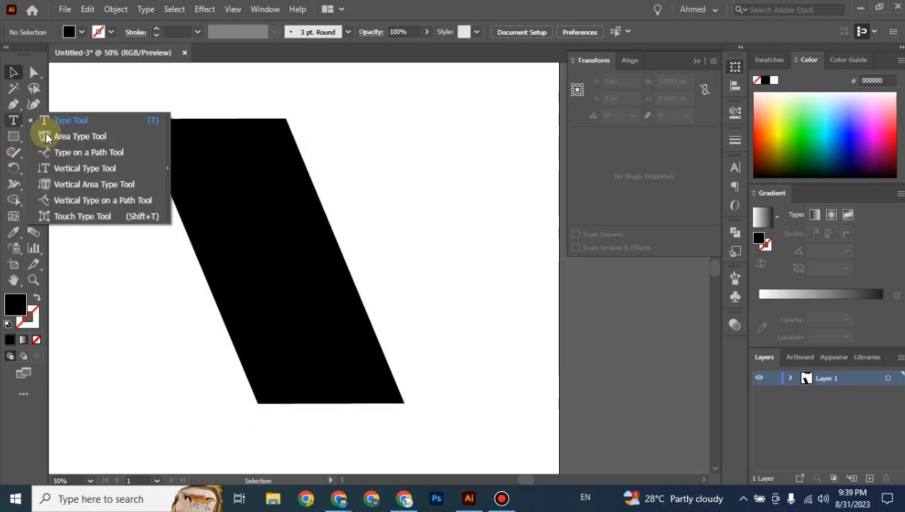
left_click(98, 142)
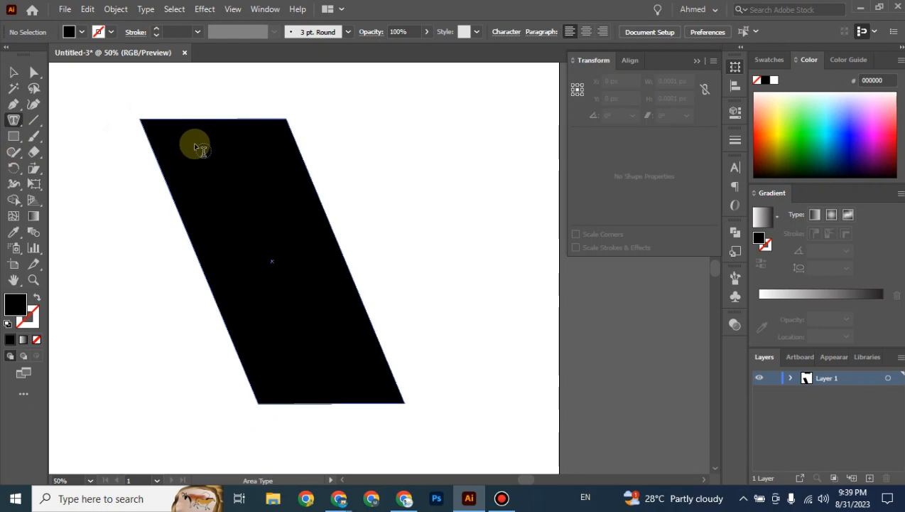
left_click(216, 166)
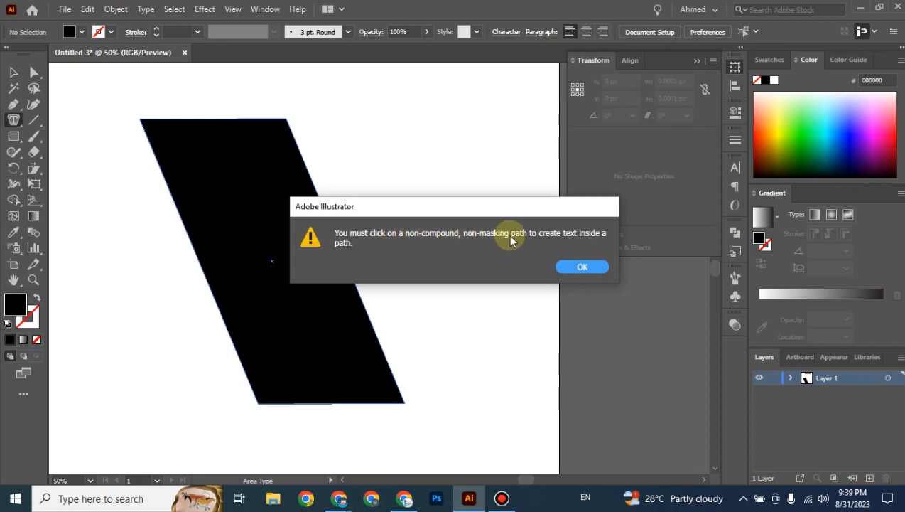
left_click(581, 266)
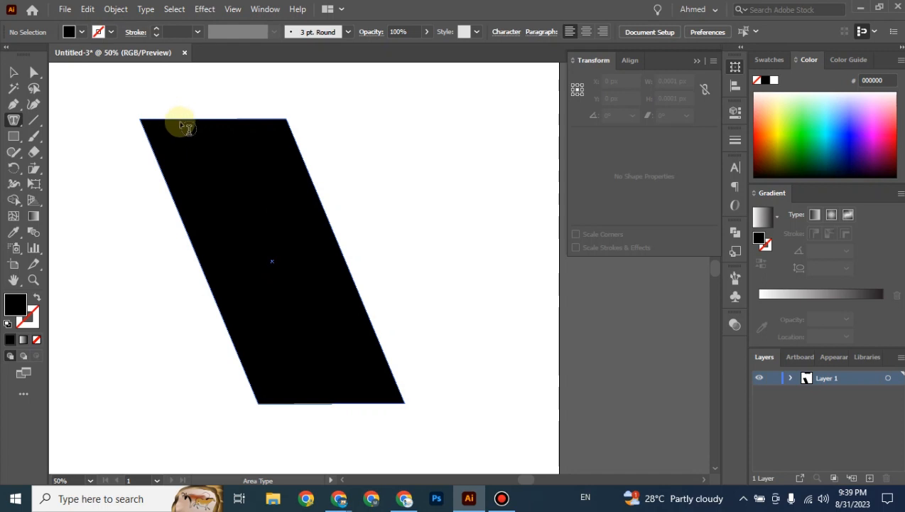
left_click(181, 119)
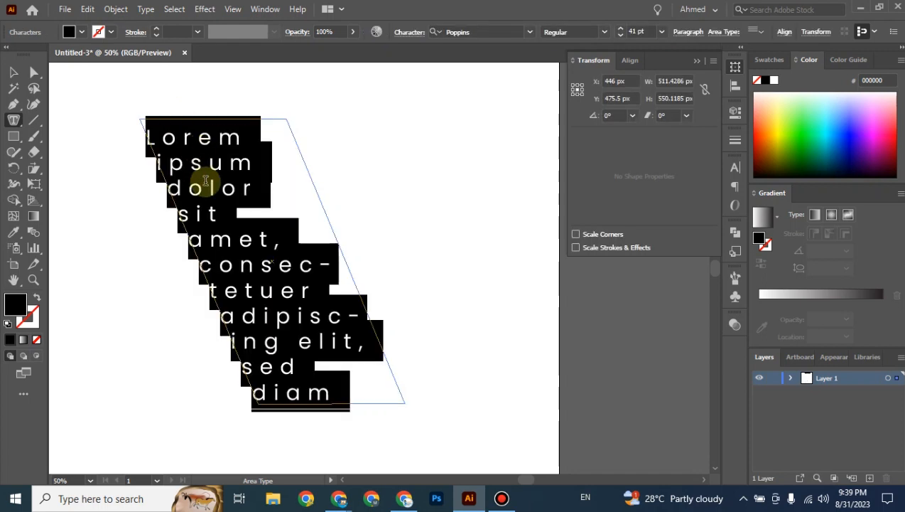
Set the placeholder text size to 10 pt, then bring up Chrome's Poppins pairing page.
left_click(735, 169)
left_click(630, 222)
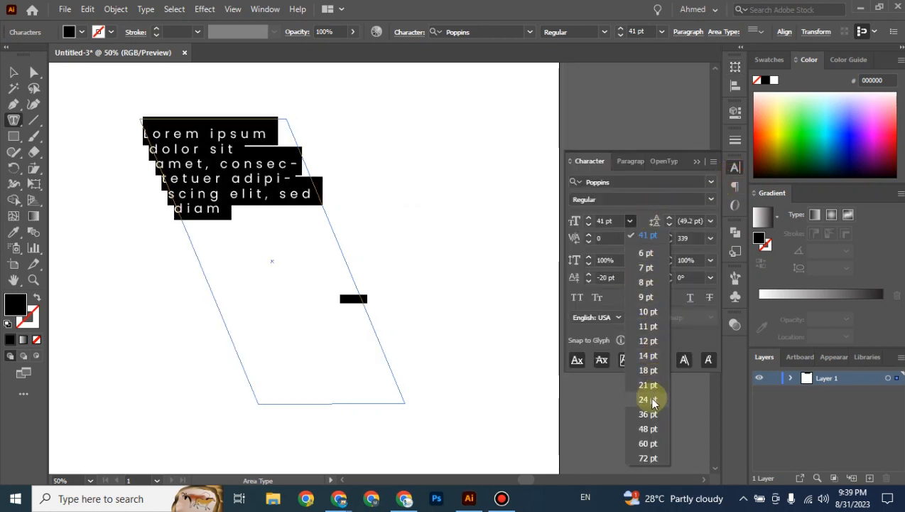
left_click(648, 312)
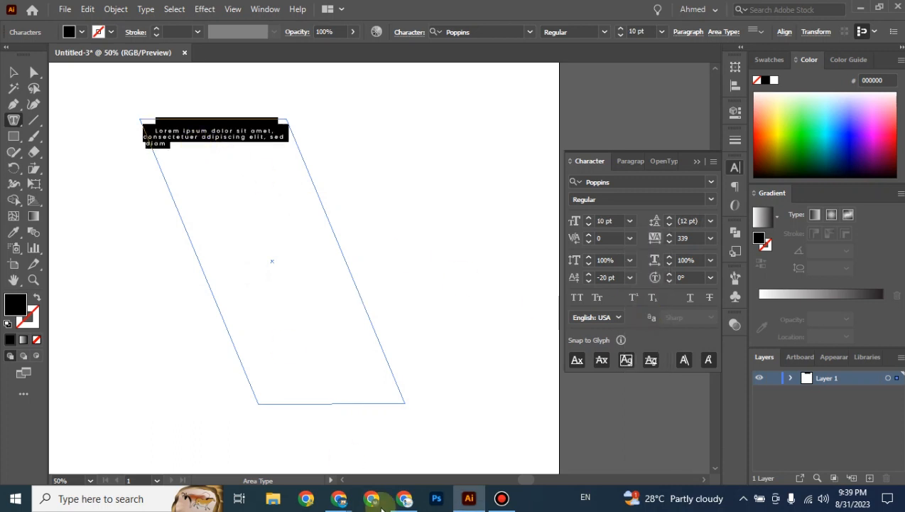
mouse_move(340, 496)
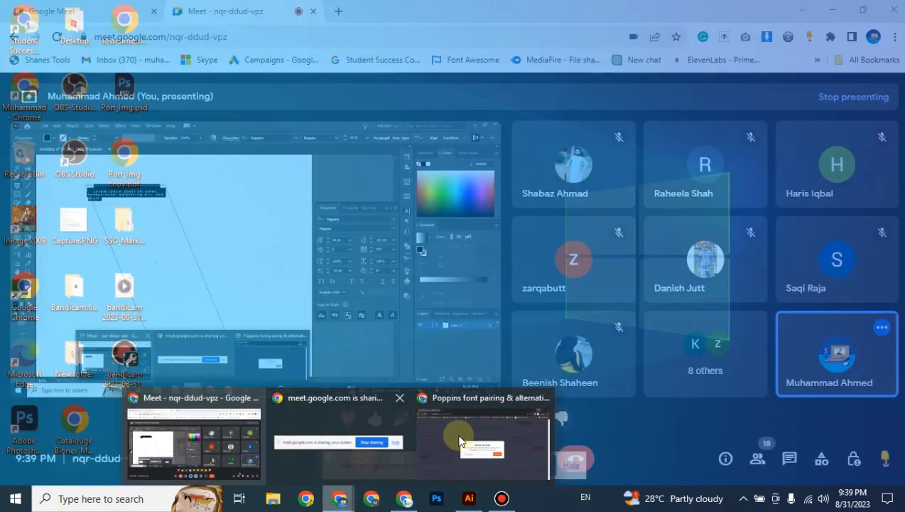
left_click(460, 432)
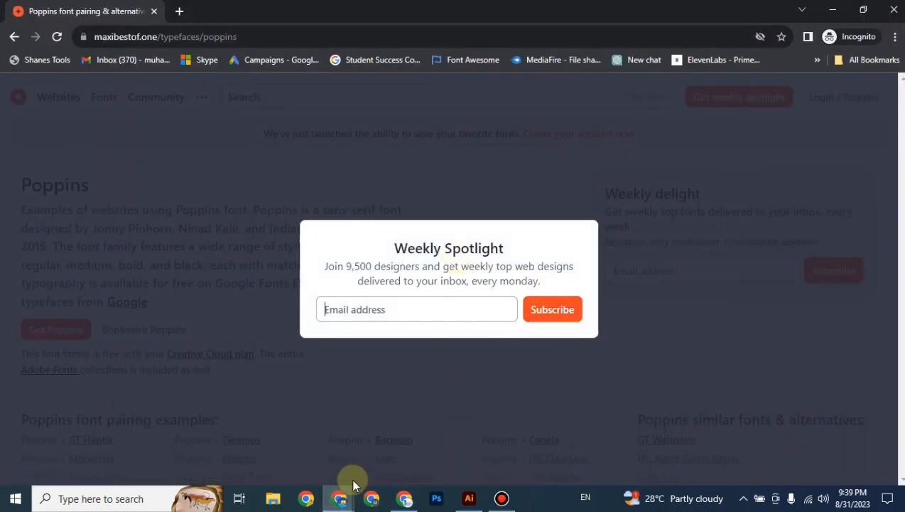
Search 'lorem ipsum' in a new Chrome tab and open lipsum.com.
mouse_move(340, 496)
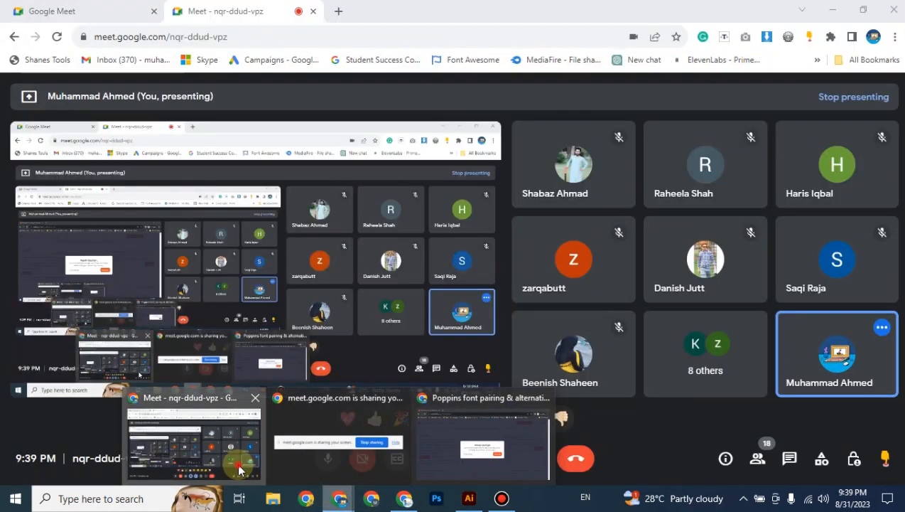
left_click(238, 465)
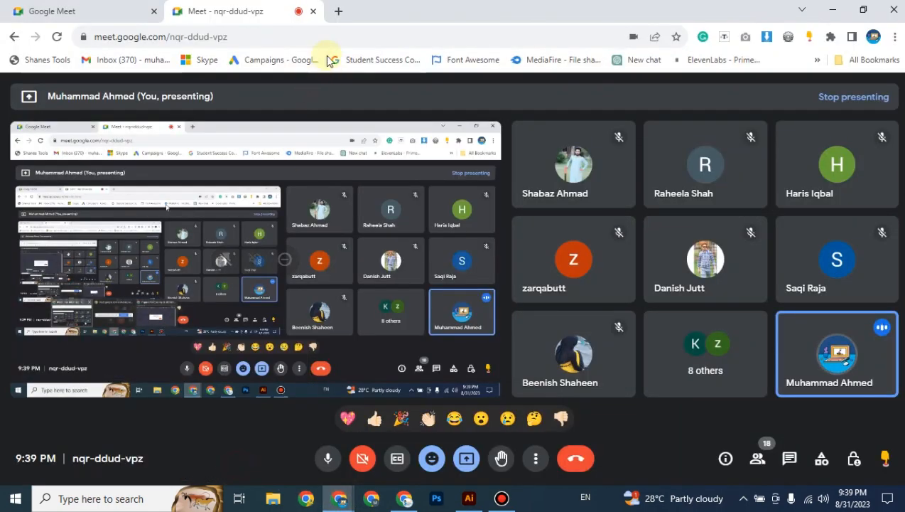
left_click(339, 11)
type("lorem")
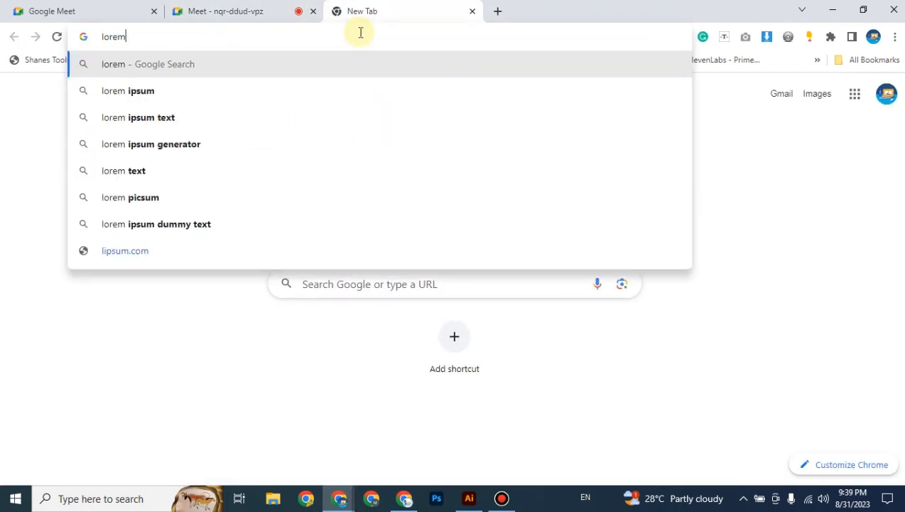
key("Down")
key("Return")
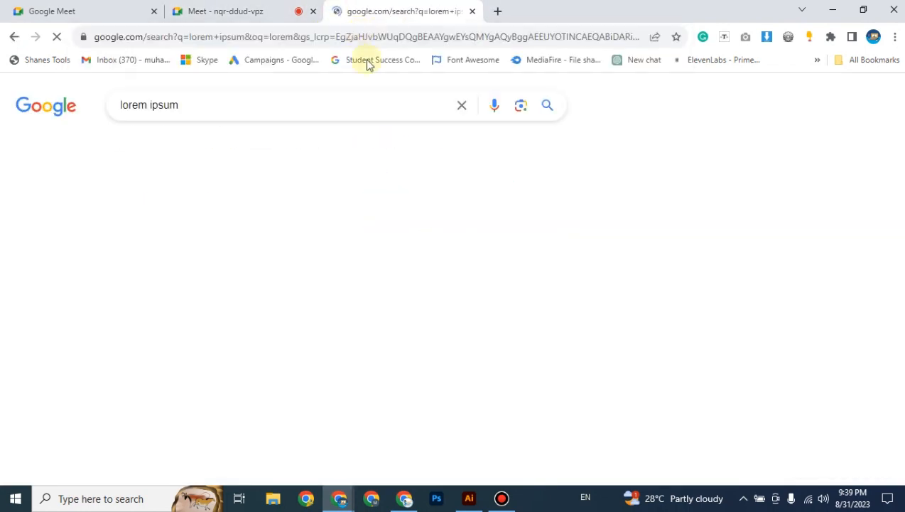
left_click(126, 159)
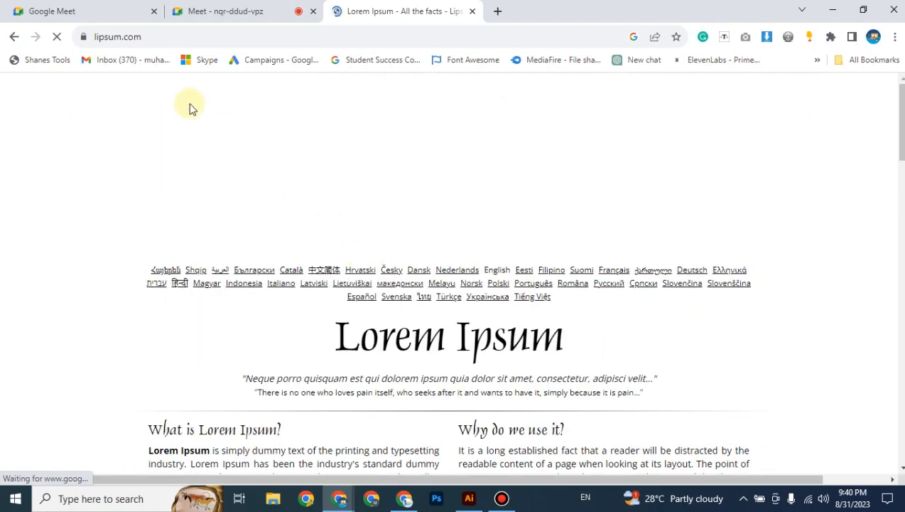
Select the first 'What is Lorem Ipsum?' paragraph on lipsum.com and return to Illustrator.
scroll(331, 266, "down", 3)
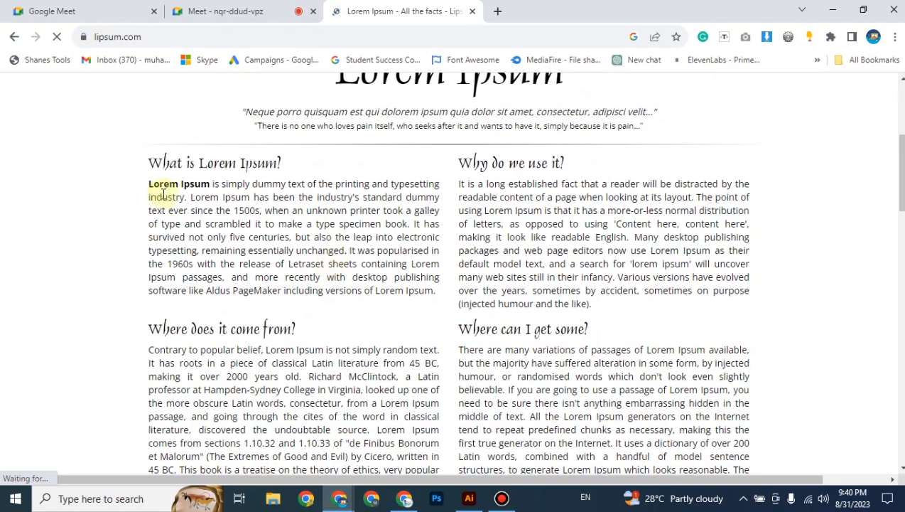
left_click_drag(150, 187, 438, 299)
key("ctrl+c")
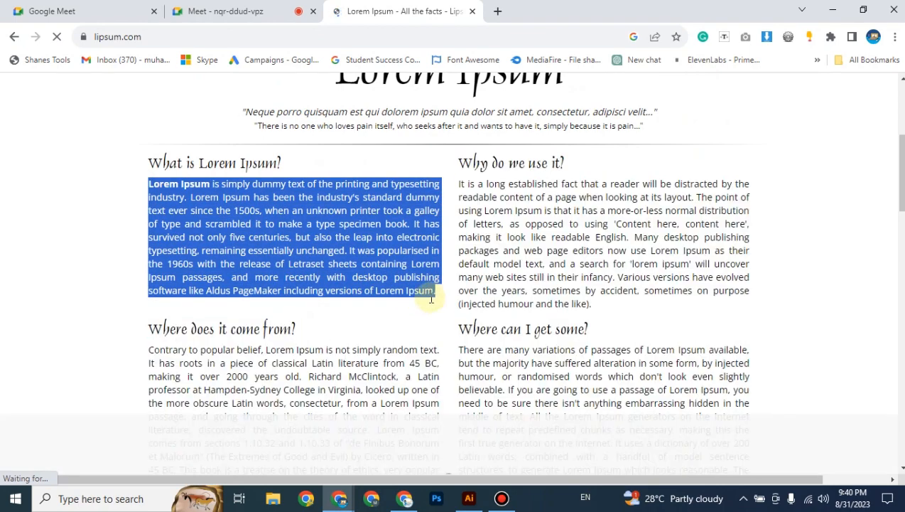
left_click(469, 498)
Paste the copied Lorem Ipsum paragraph into the parallelogram text frame.
left_click(262, 226)
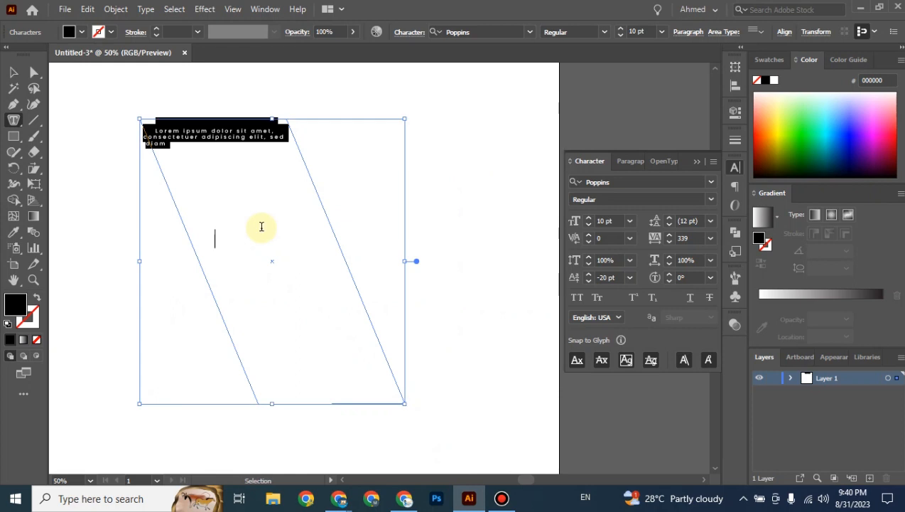
key("ctrl+v")
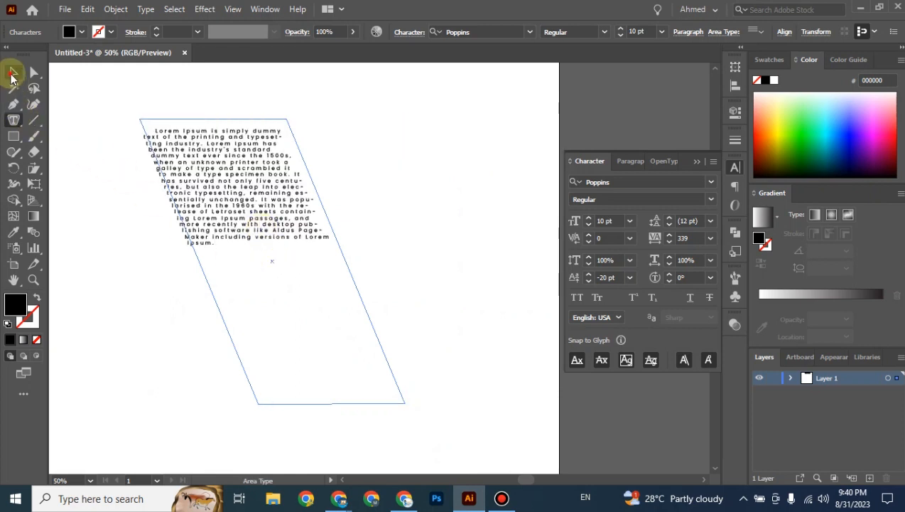
left_click(13, 73)
left_click(140, 243)
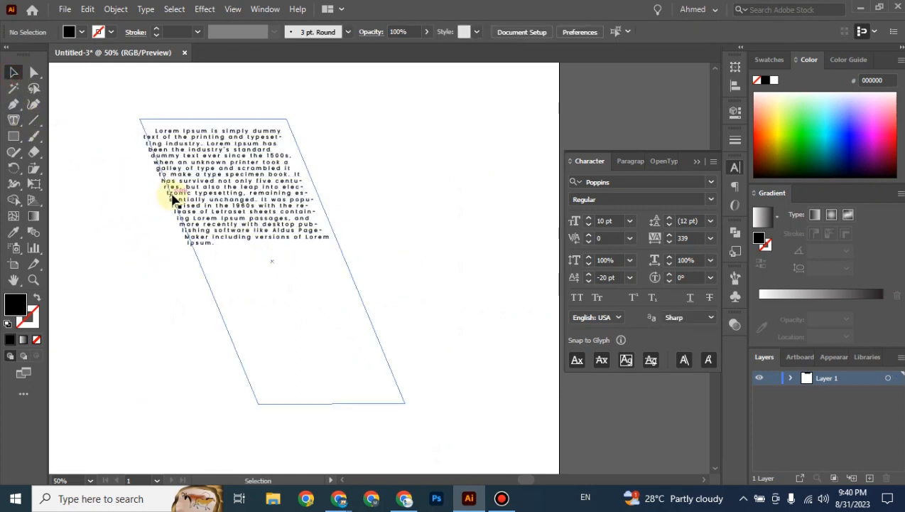
left_click(330, 247)
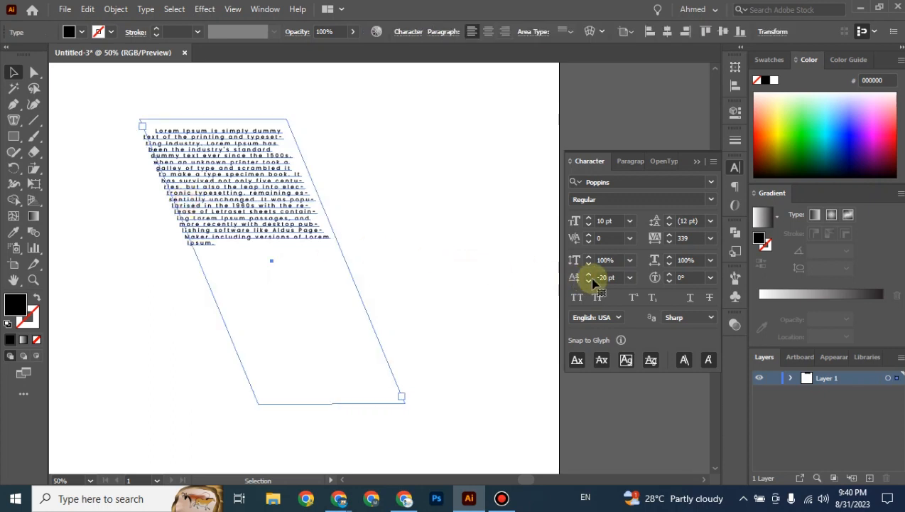
Set the text's baseline shift to 0 pt and tracking to 0.
left_click(616, 277)
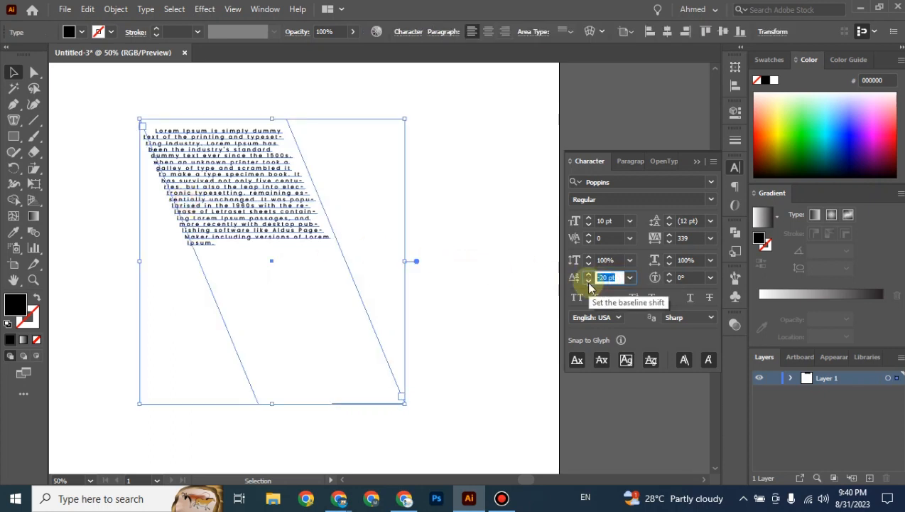
type("0")
key("Return")
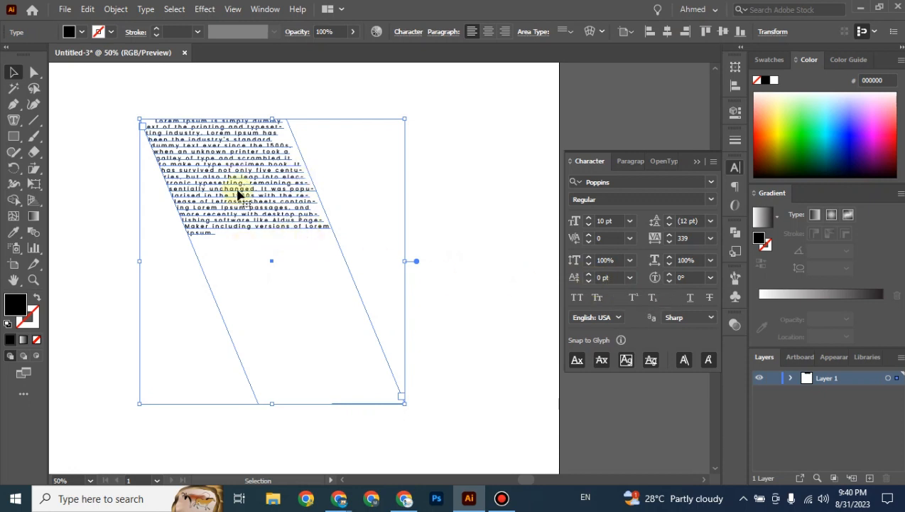
left_click(681, 238)
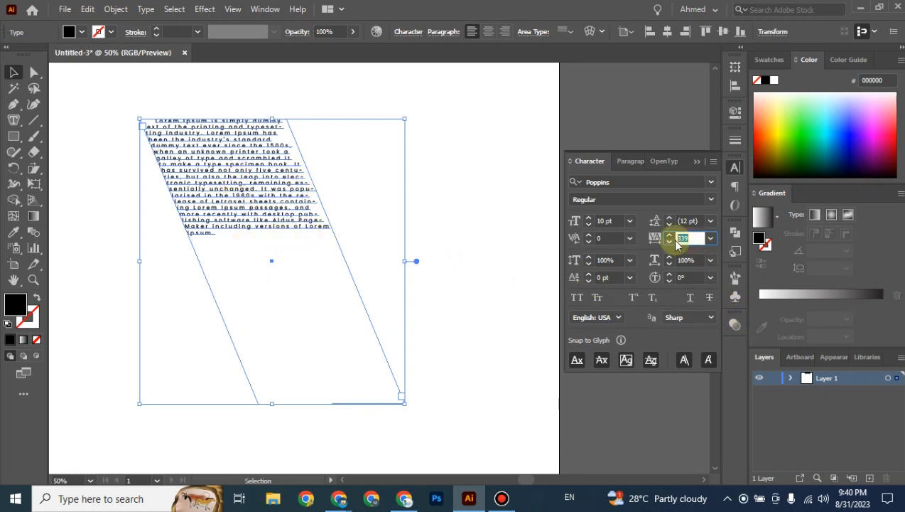
type("0")
key("Return")
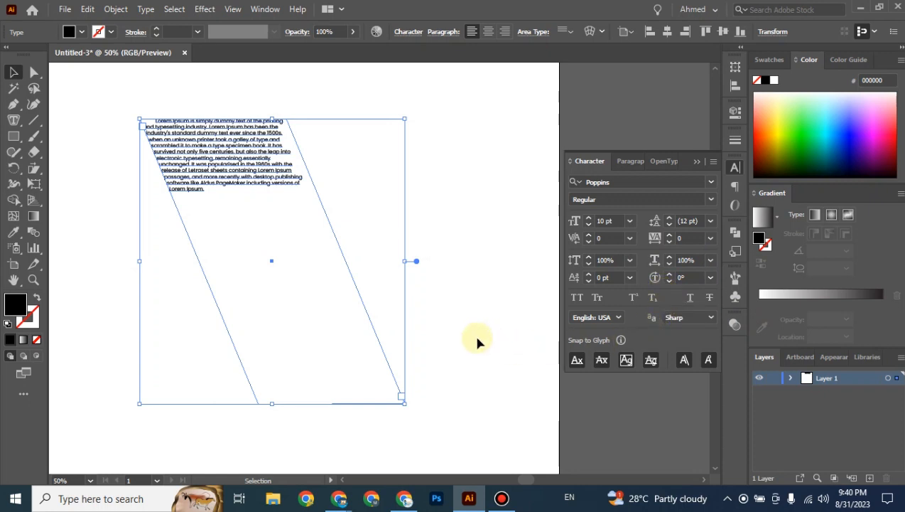
Set the parallelogram's Lorem Ipsum text to 18 pt.
left_click(491, 260)
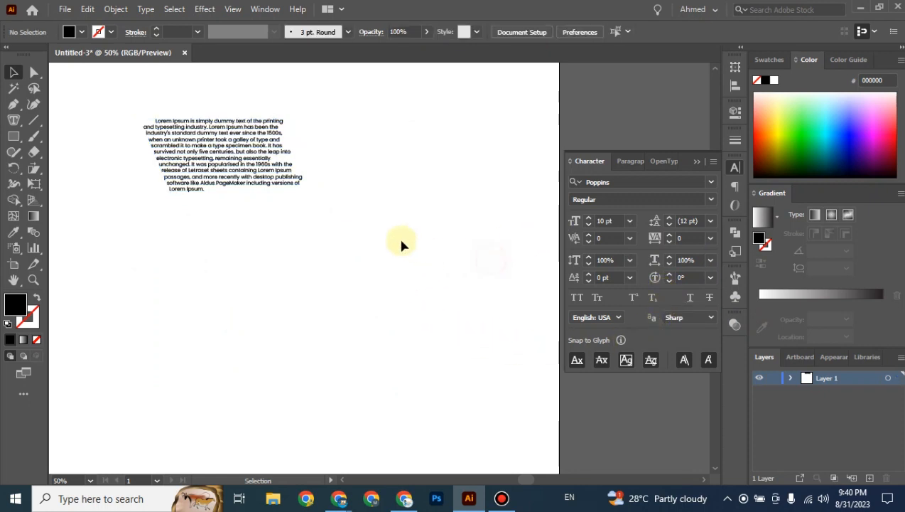
left_click_drag(331, 199, 388, 294)
left_click(315, 269)
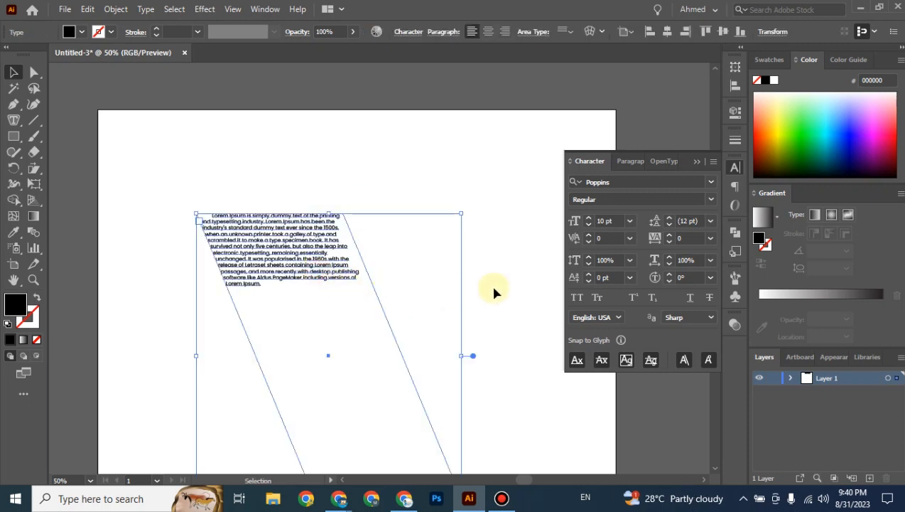
left_click(629, 221)
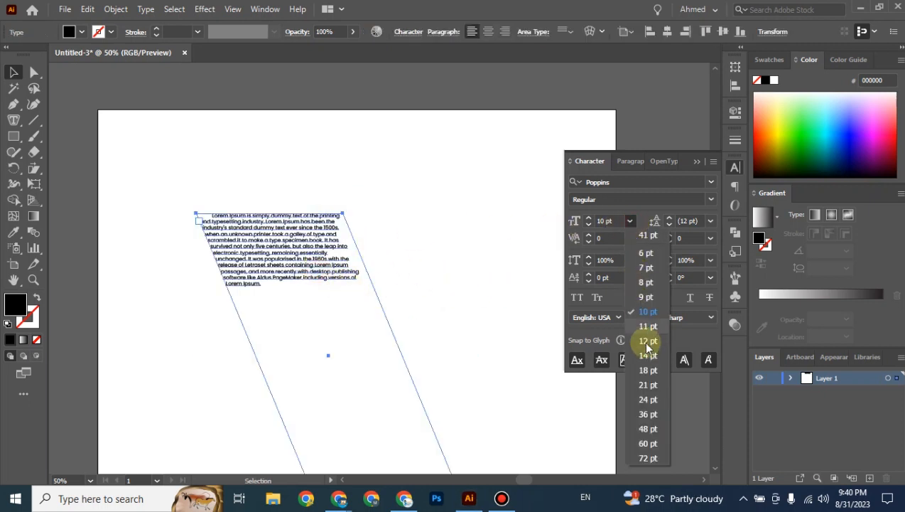
left_click(648, 369)
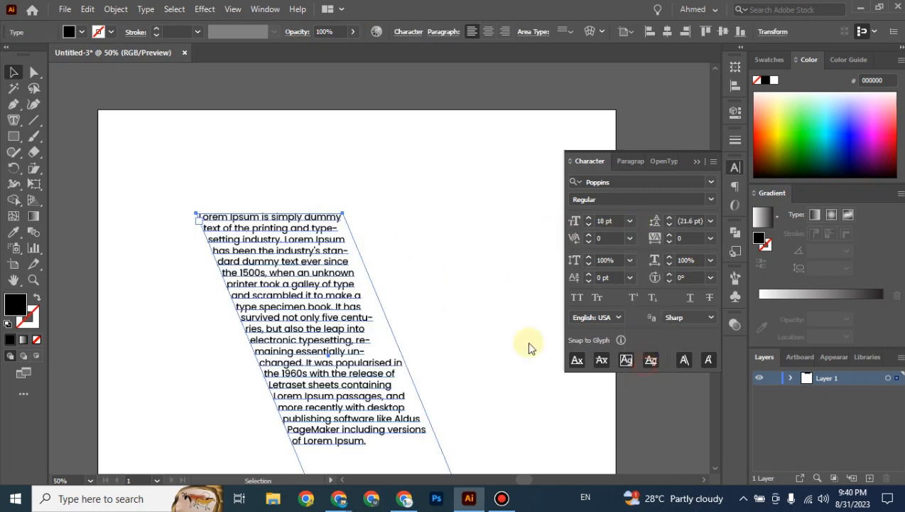
left_click(500, 317)
left_click_drag(507, 340, 477, 264)
left_click(19, 126)
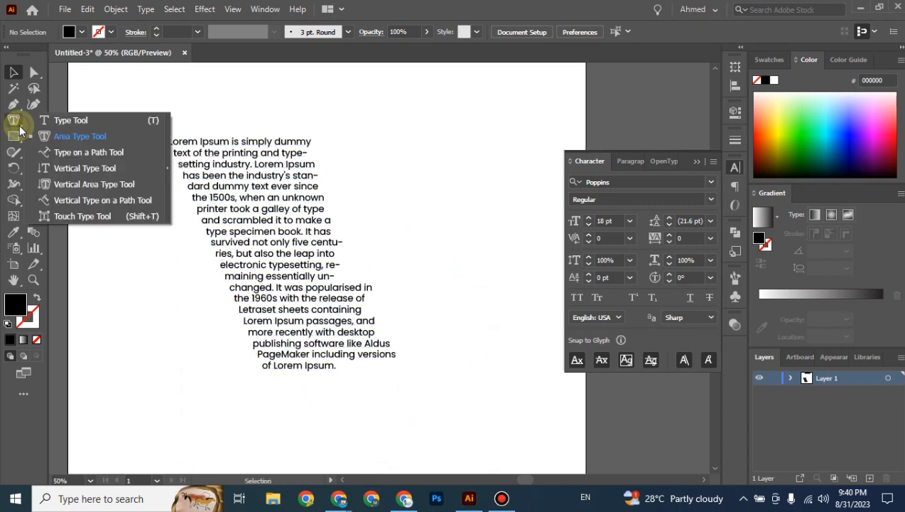
Select the slanted Lorem Ipsum text with the Area Type Tool and show the Paragraph panel.
left_click(67, 137)
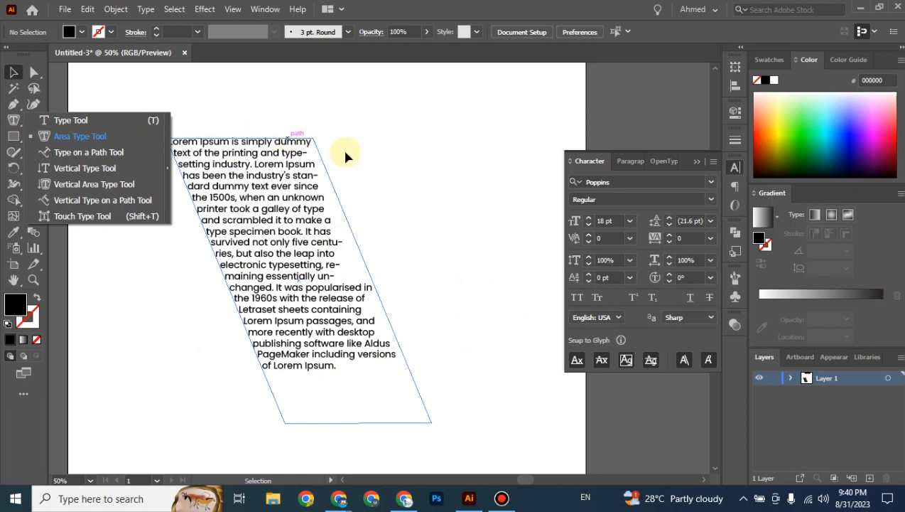
left_click(394, 158)
left_click(302, 199)
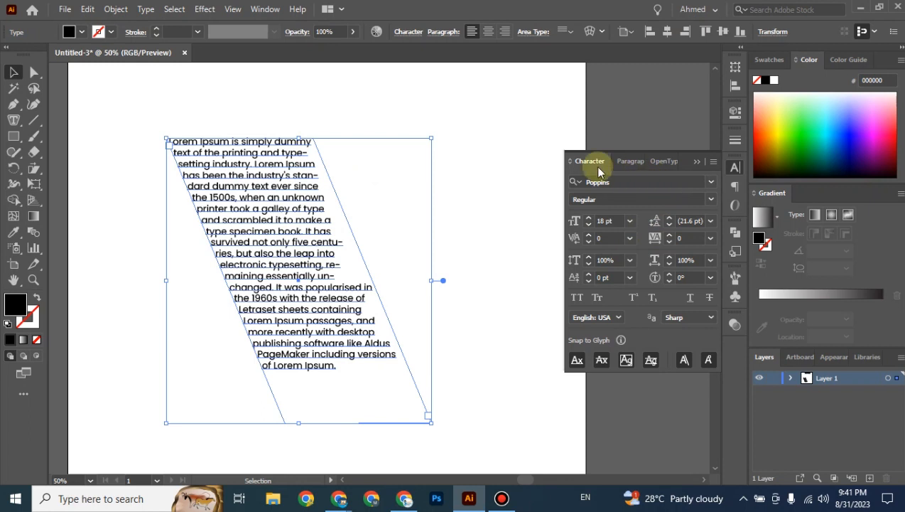
left_click(624, 164)
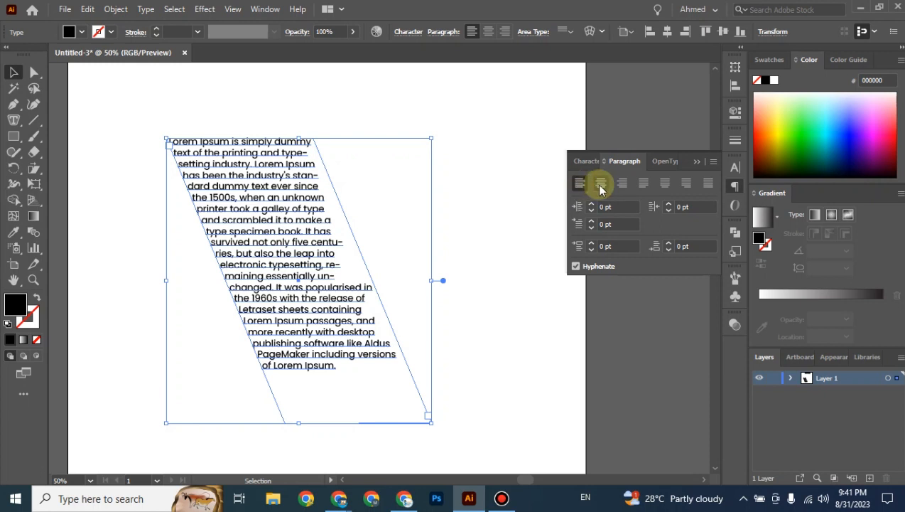
Try centre, right and justify-with-last-line-left alignment on the slanted Lorem Ipsum paragraph.
left_click(600, 185)
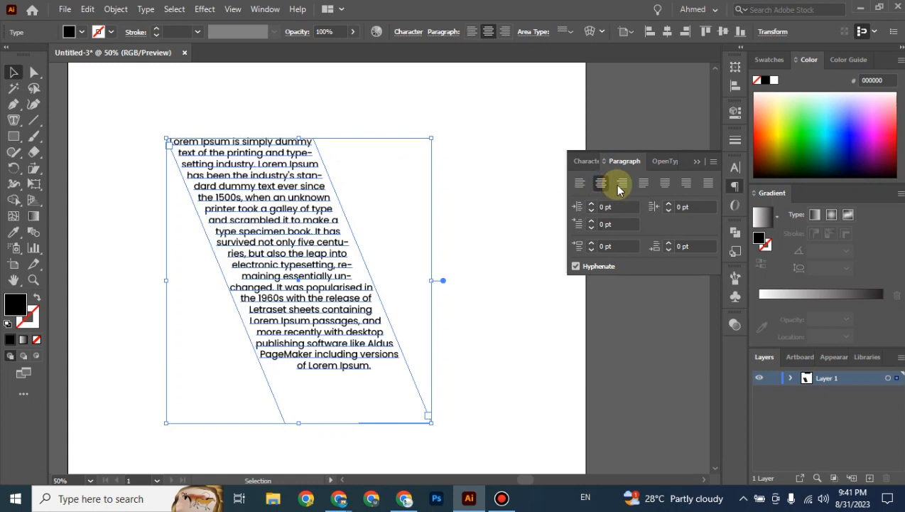
left_click(623, 185)
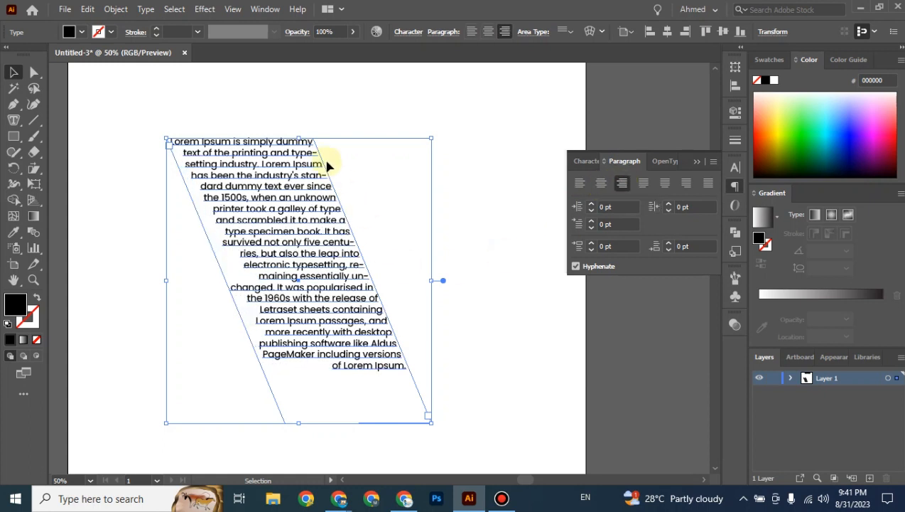
left_click(644, 187)
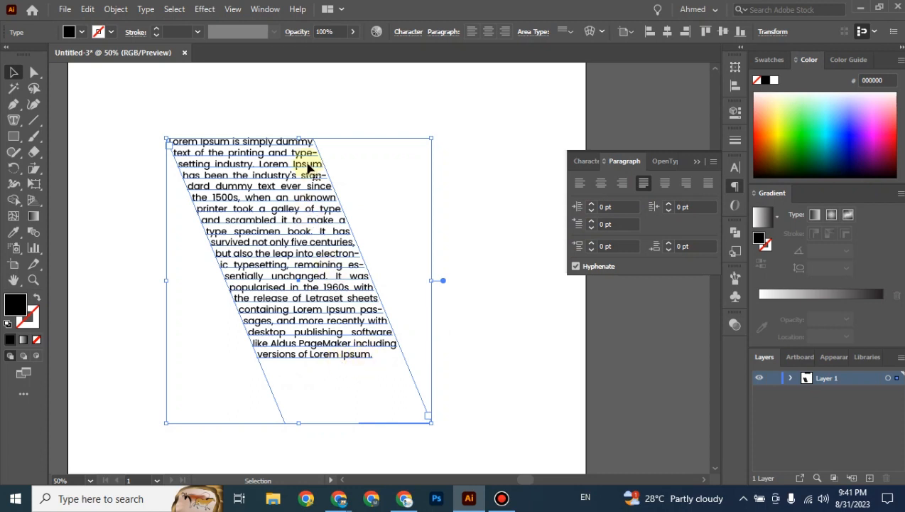
left_click(351, 125)
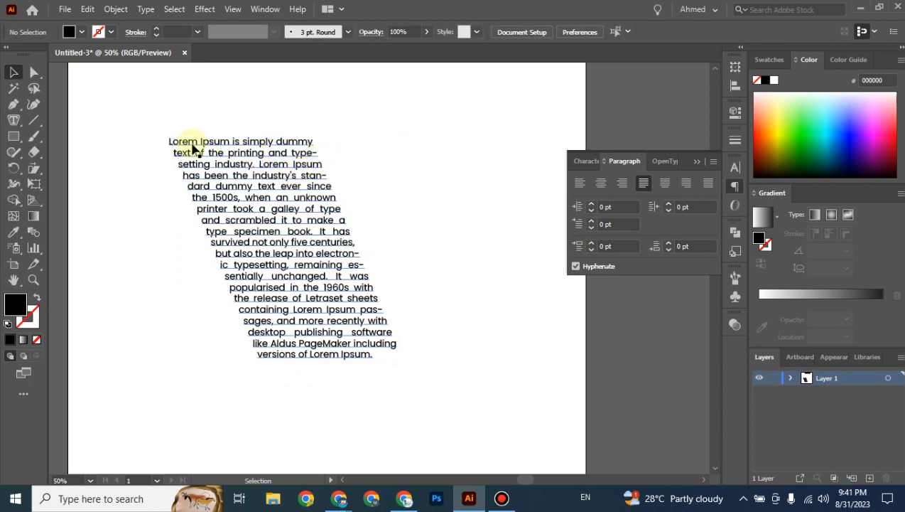
Try last-line-centred and last-line-right justification, then settle on Justify all lines.
left_click(290, 211)
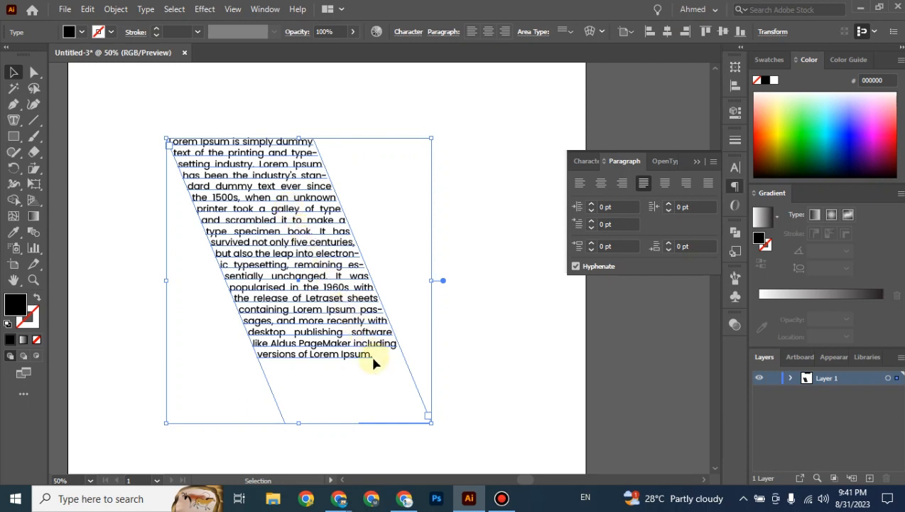
left_click(663, 186)
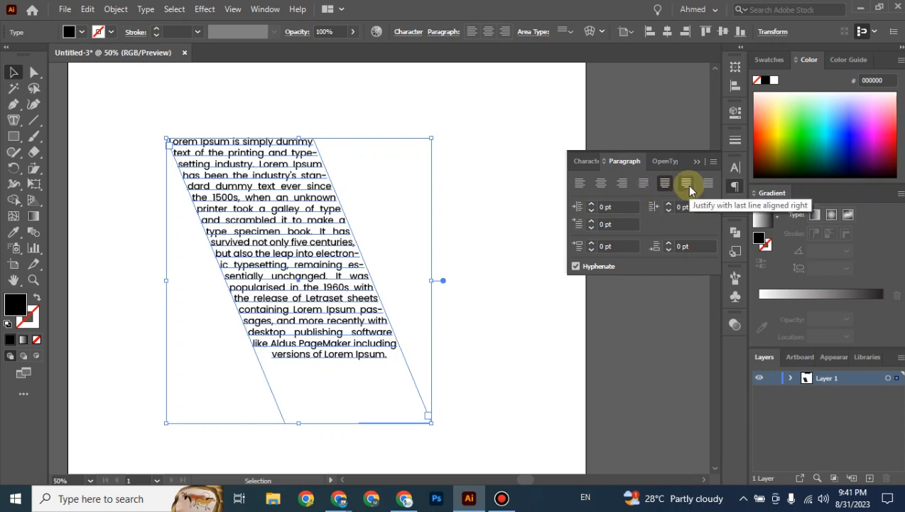
left_click(687, 186)
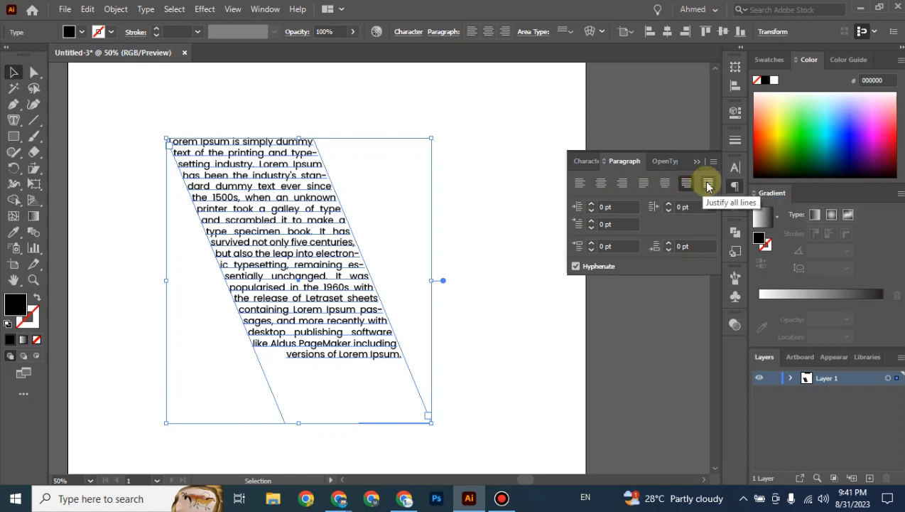
left_click(709, 187)
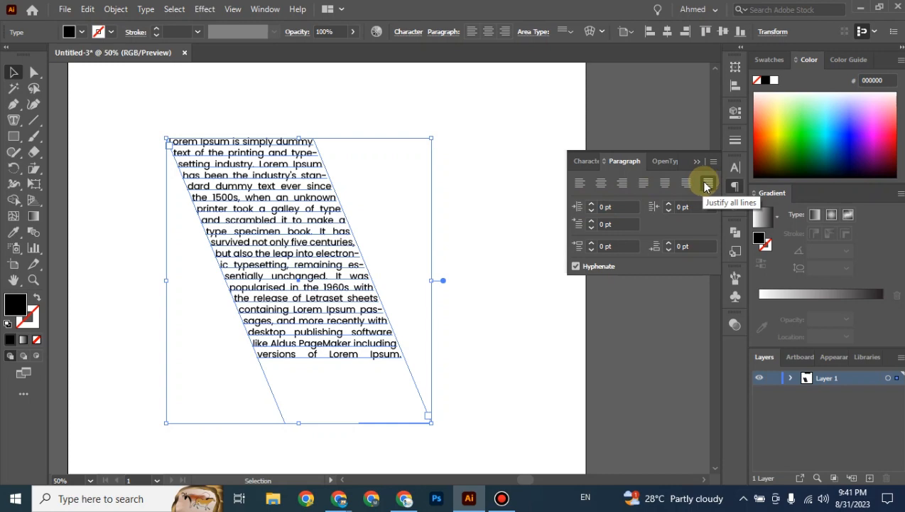
left_click(501, 307)
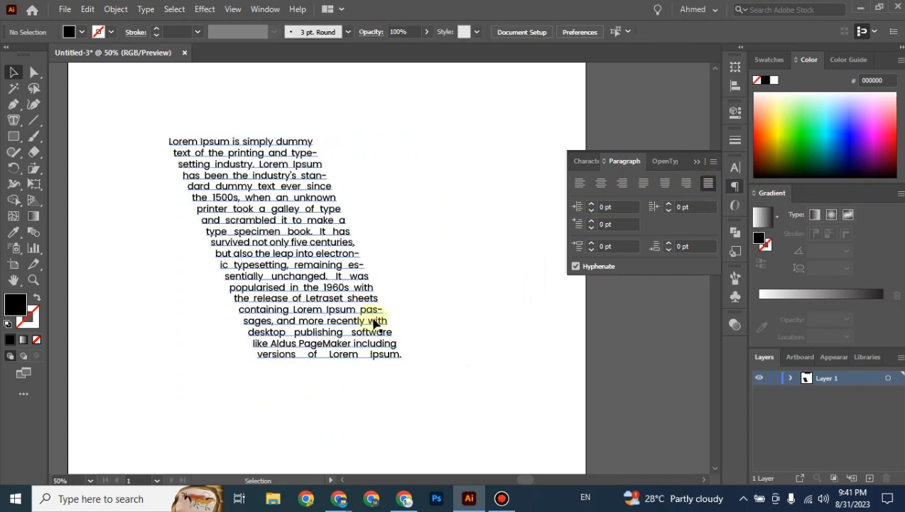
Nudge the slanted justified text frame slightly left.
key("ctrl+minus")
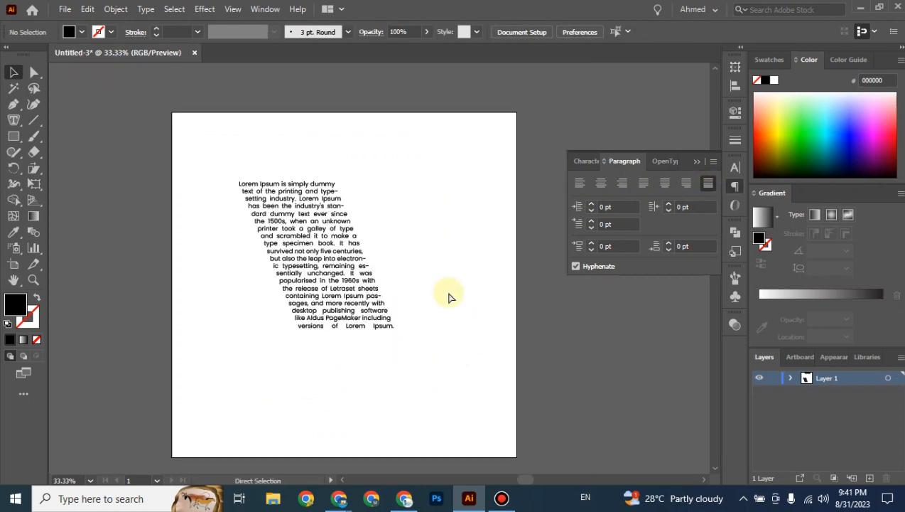
key("ctrl+plus")
left_click(373, 337)
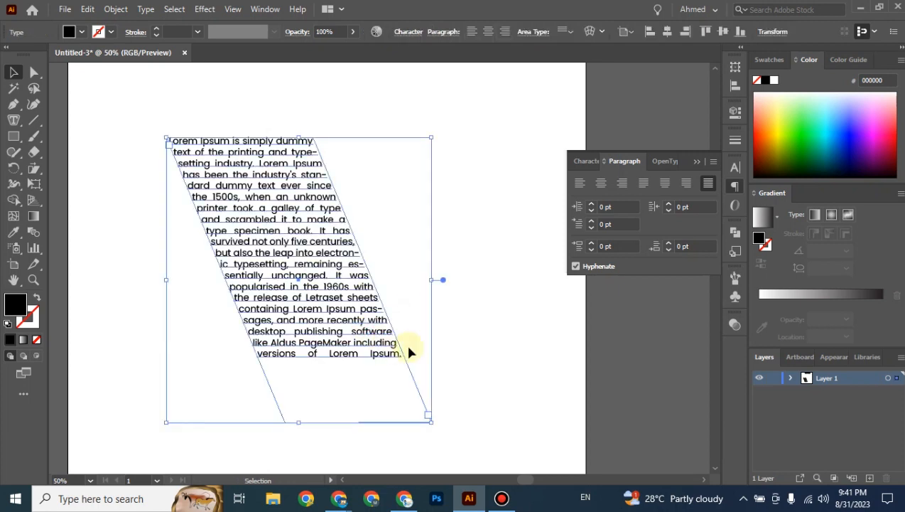
left_click(487, 328)
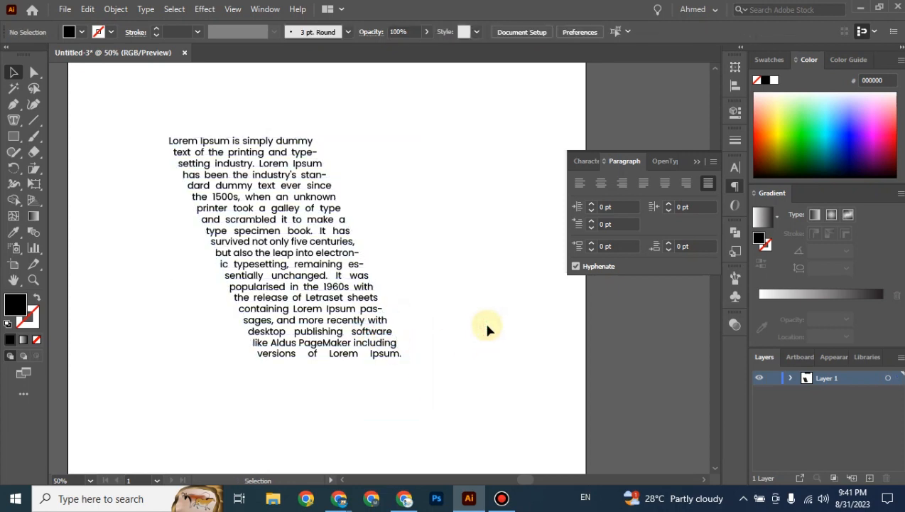
key("ctrl+minus")
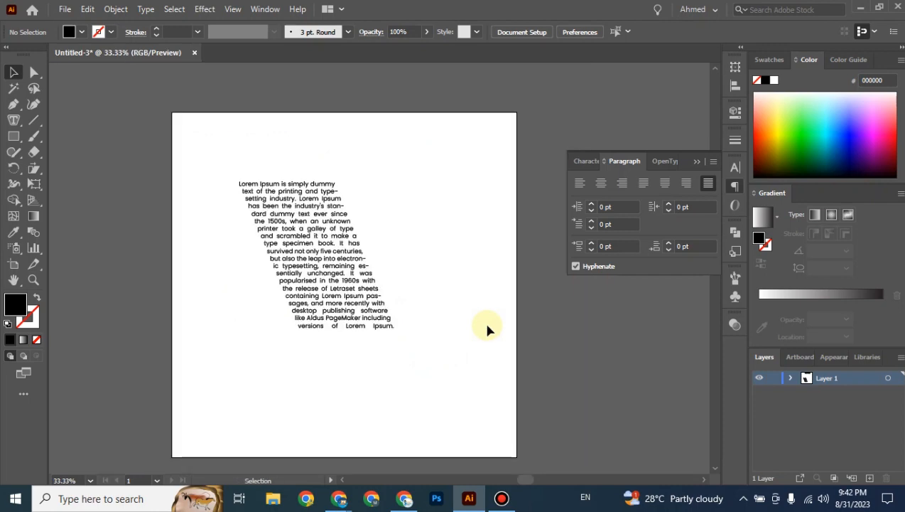
left_click_drag(337, 286, 303, 282)
Drag the slanted text frame up to the artboard's upper-right area.
left_click(14, 120)
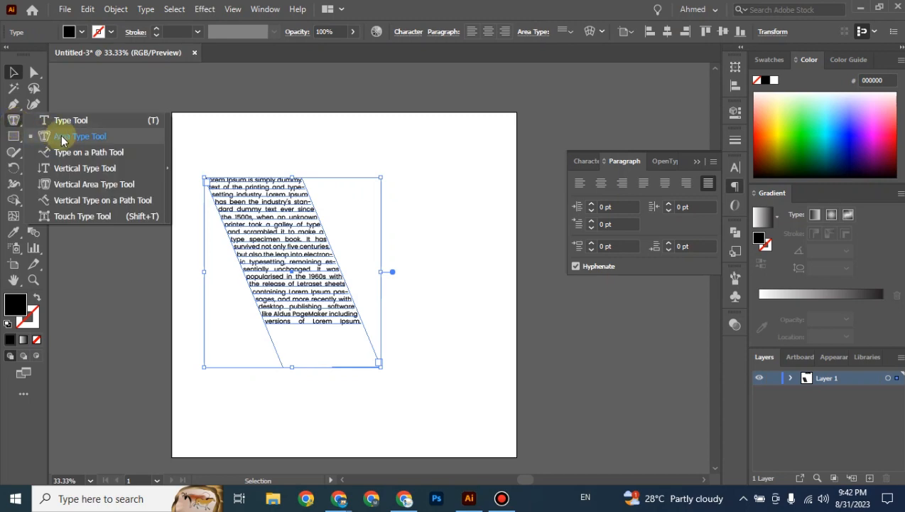
left_click(12, 71)
left_click(314, 145)
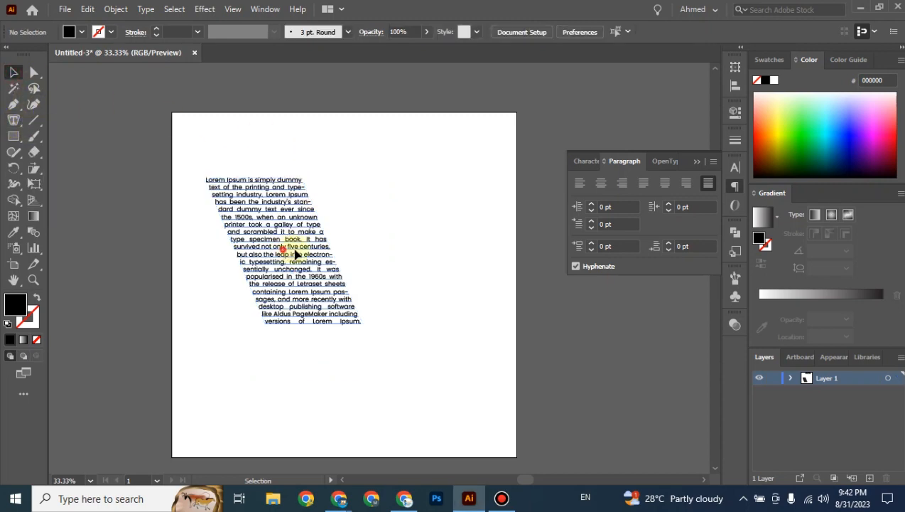
left_click_drag(330, 239, 420, 203)
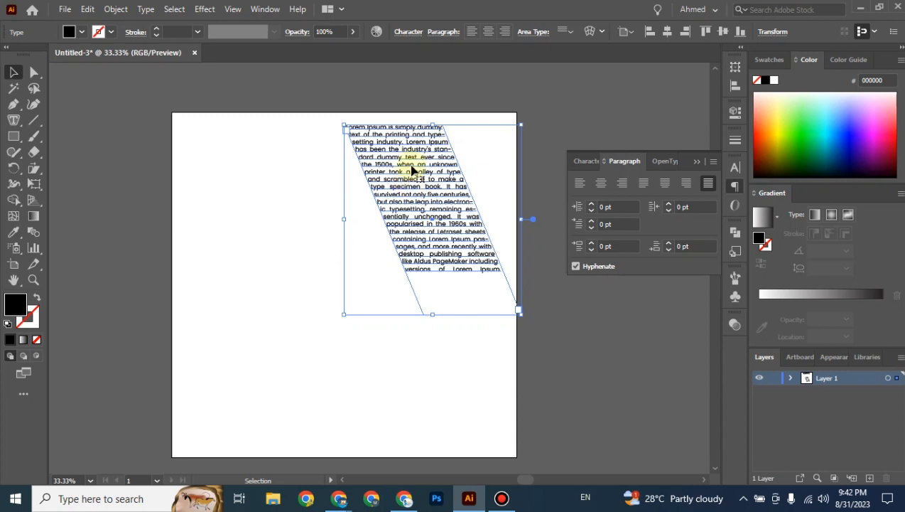
left_click(14, 135)
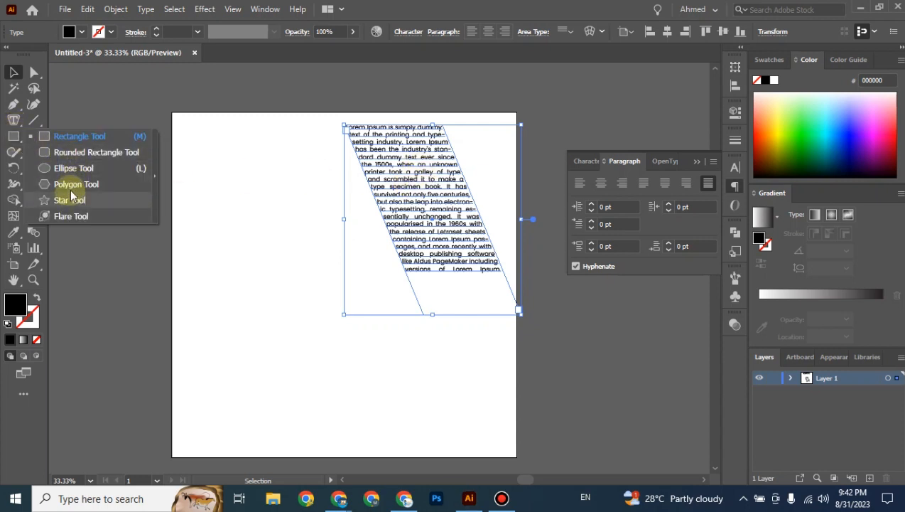
Draw a black hexagon with the Polygon tool and position it in the artboard's lower left.
left_click(71, 184)
left_click_drag(205, 264, 253, 307)
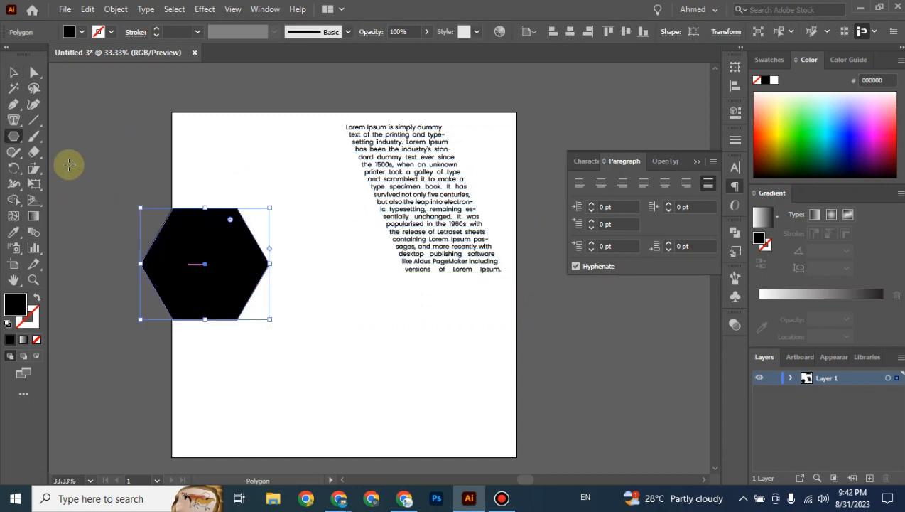
left_click(13, 72)
left_click_drag(209, 239, 281, 287)
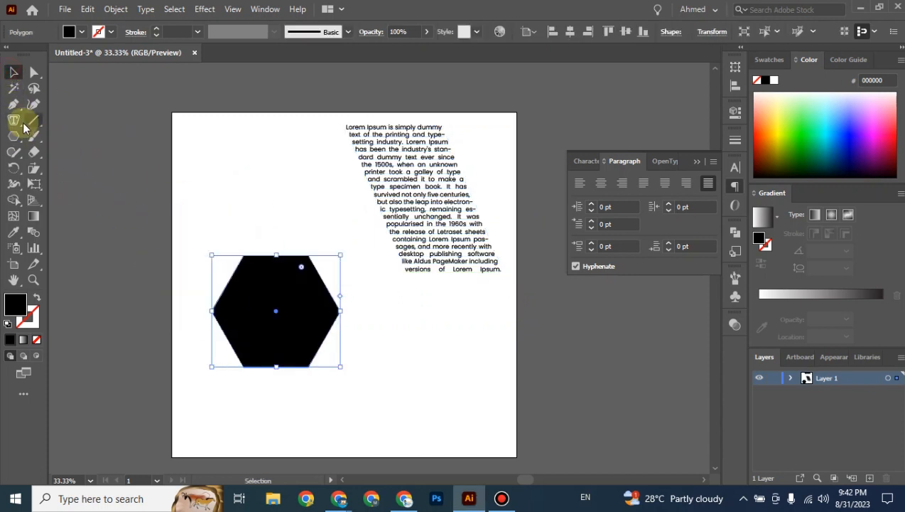
left_click(14, 119)
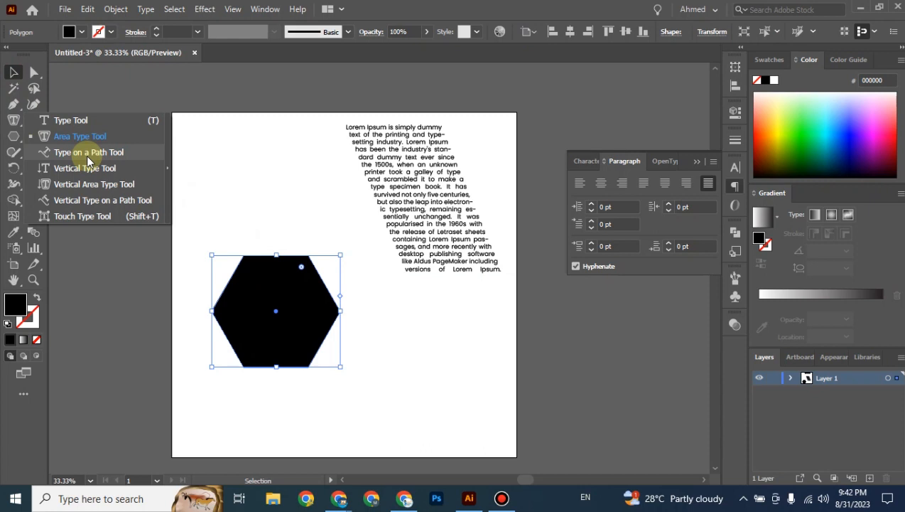
left_click(80, 136)
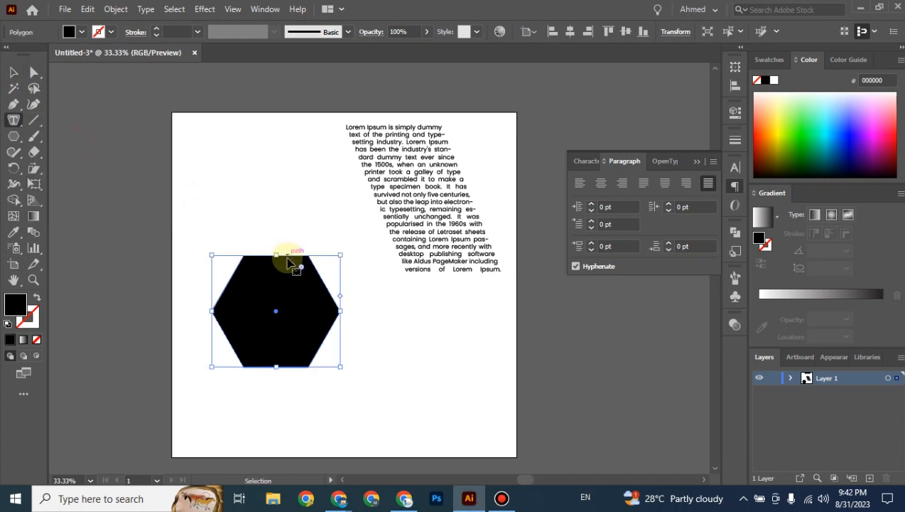
key("ctrl+equal")
Fill the hexagon with Lorem ipsum placeholder text using Area Type, then reselect the text block.
left_click(361, 189)
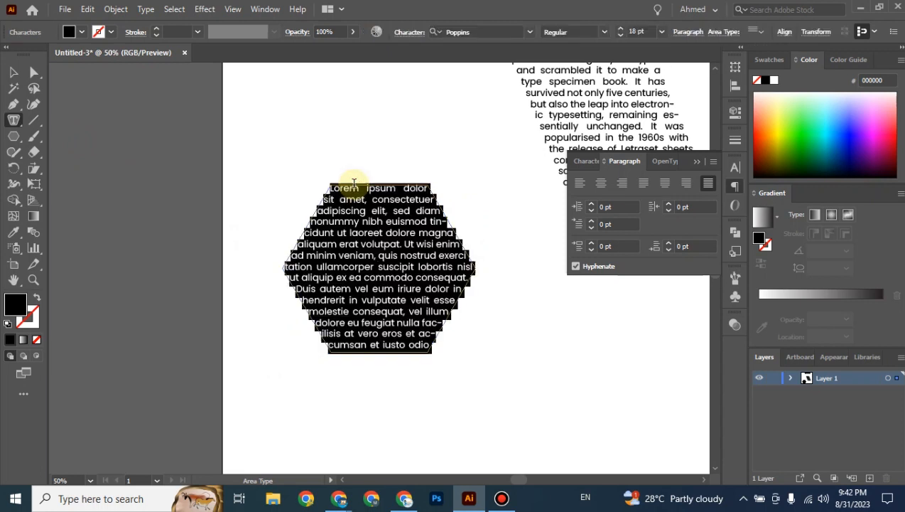
left_click(13, 76)
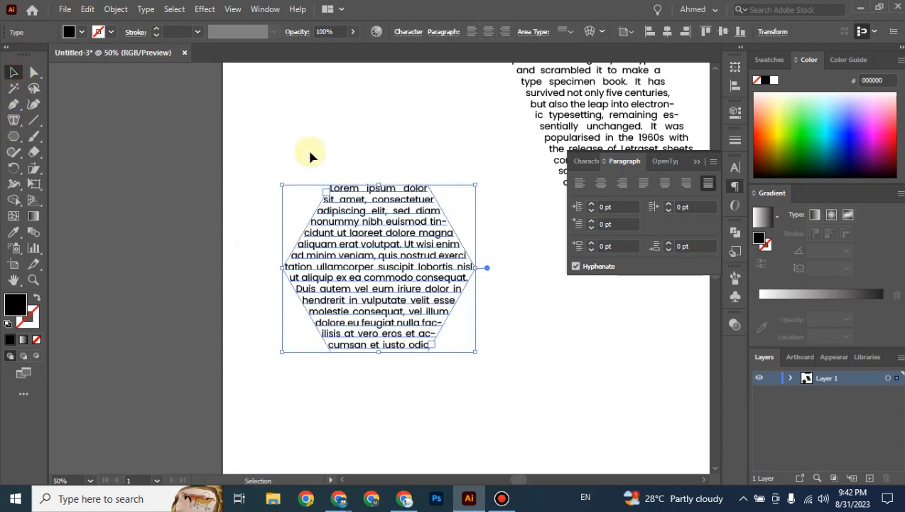
left_click(309, 152)
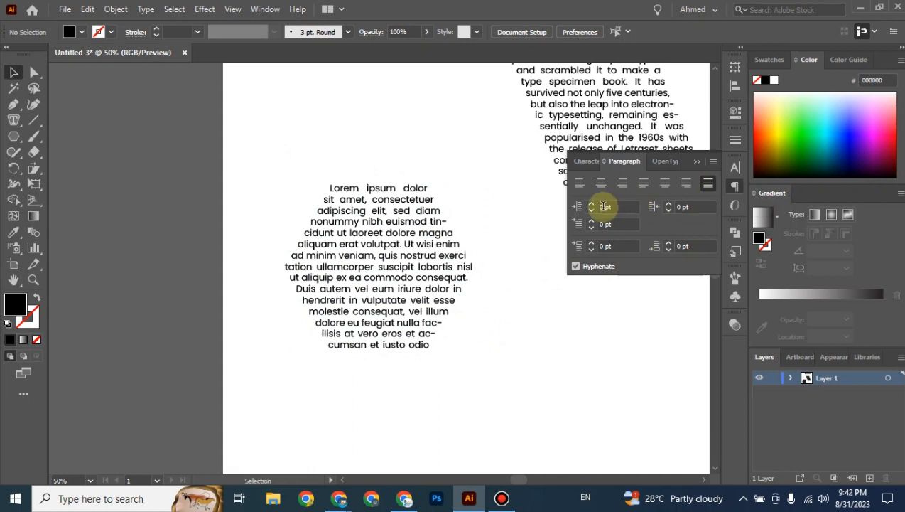
left_click(426, 235)
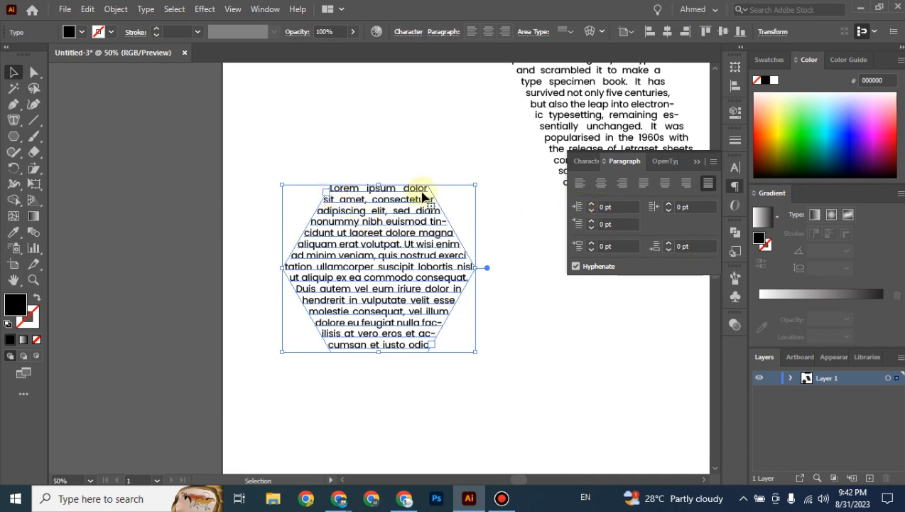
Set the hexagon text's left indent to 0 pt.
left_click(605, 207)
scroll(606, 207, "up", 20)
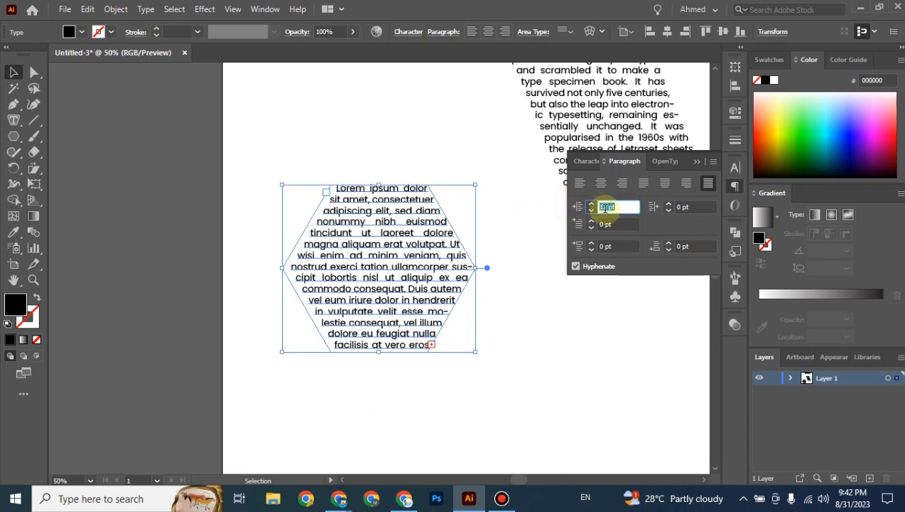
scroll(605, 208, "up", 5)
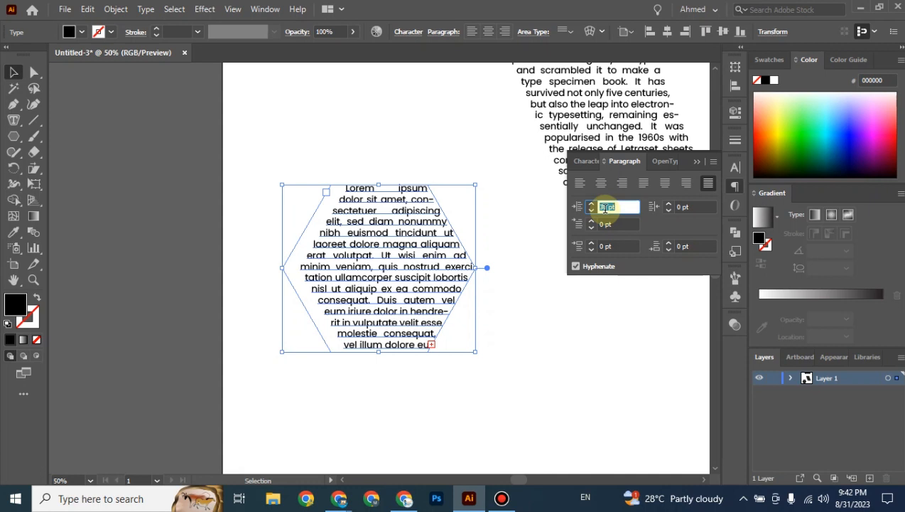
type("0")
key("Return")
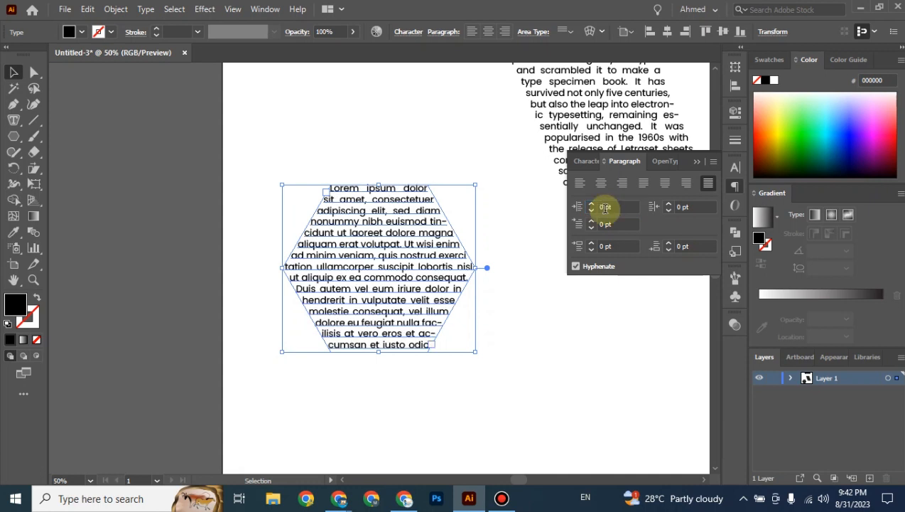
Change the hexagon text's right indent from 31 pt to 0 pt.
left_click(681, 206)
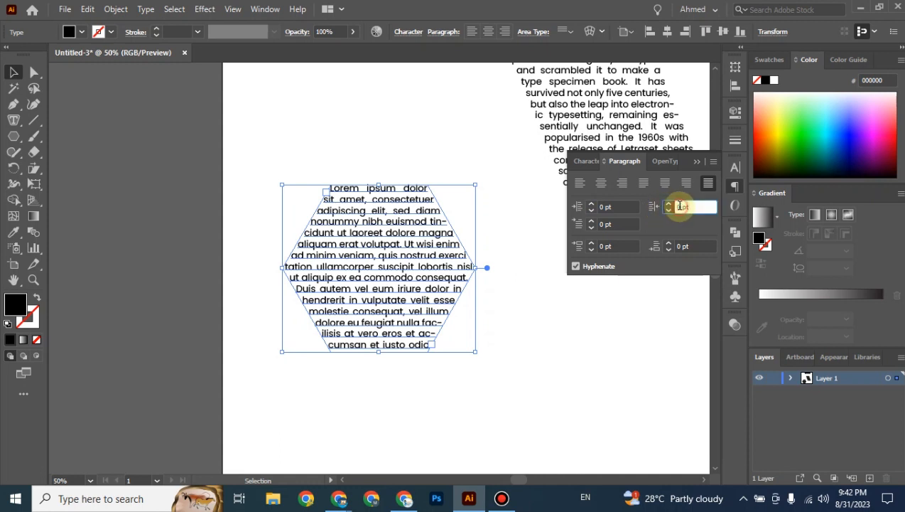
scroll(680, 206, "down", 3)
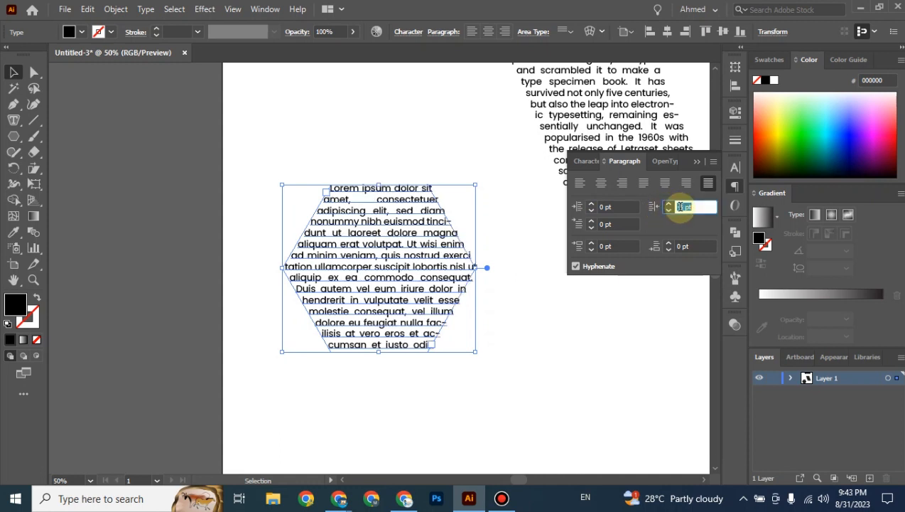
scroll(681, 206, "up", 3)
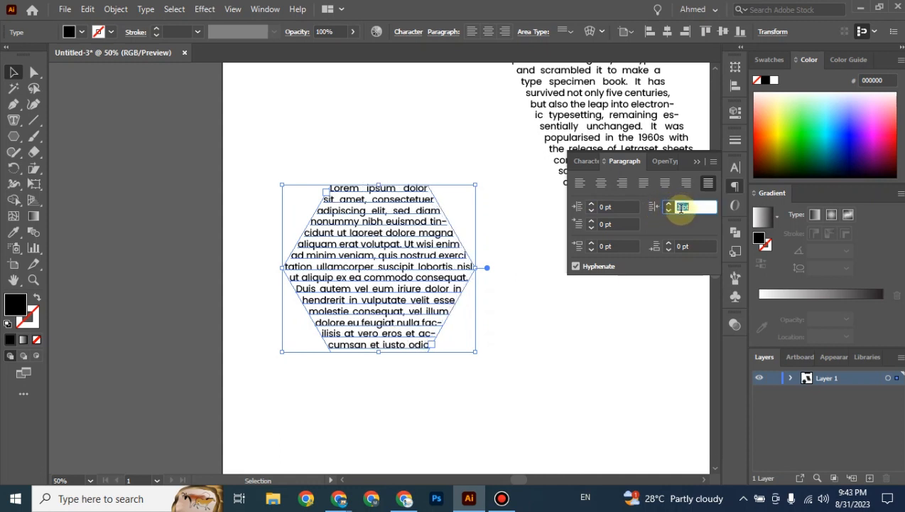
scroll(681, 207, "up", 4)
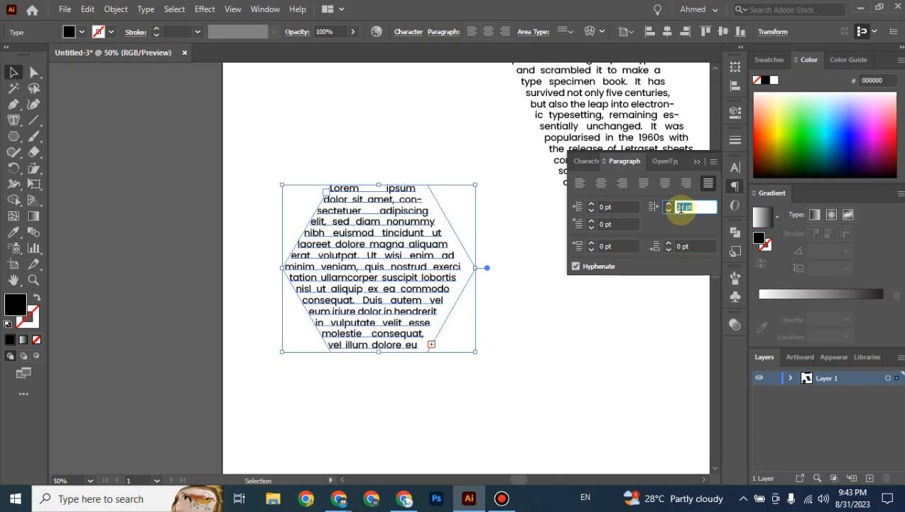
scroll(681, 207, "up", 2)
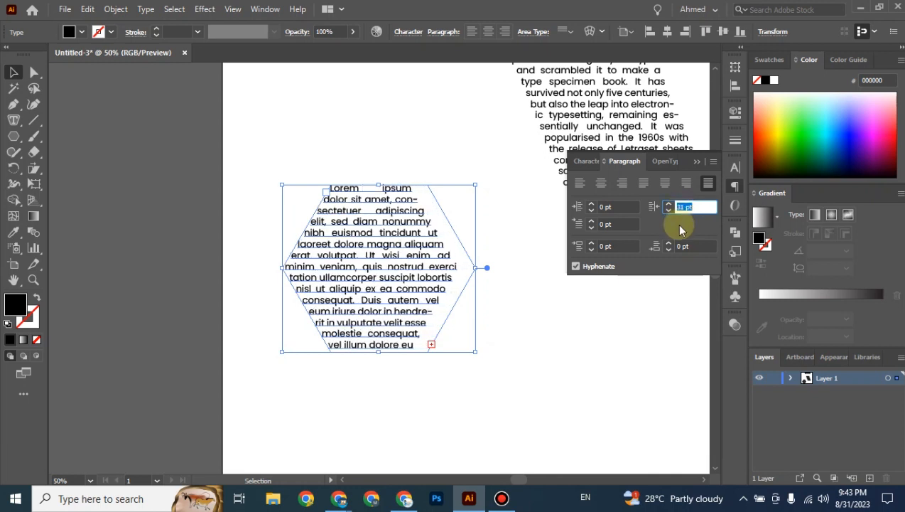
left_click(680, 207)
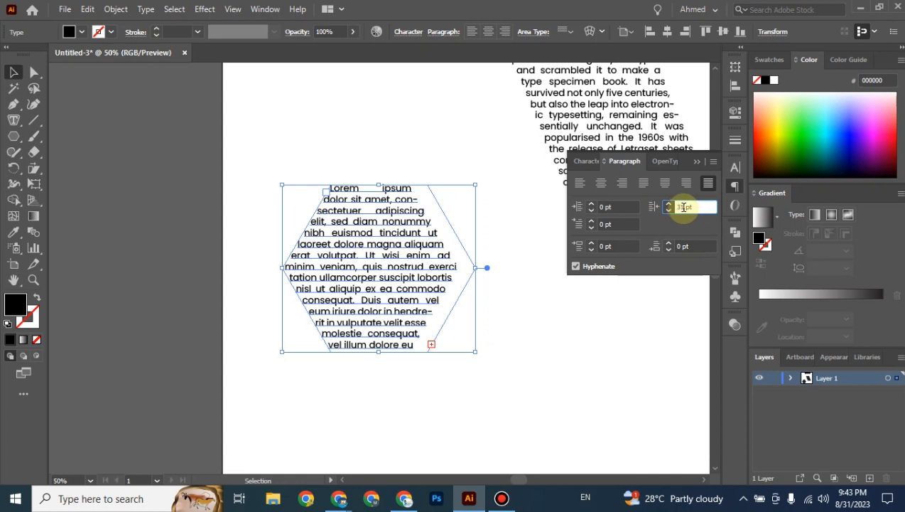
left_click_drag(684, 207, 677, 207)
type("0")
key("Return")
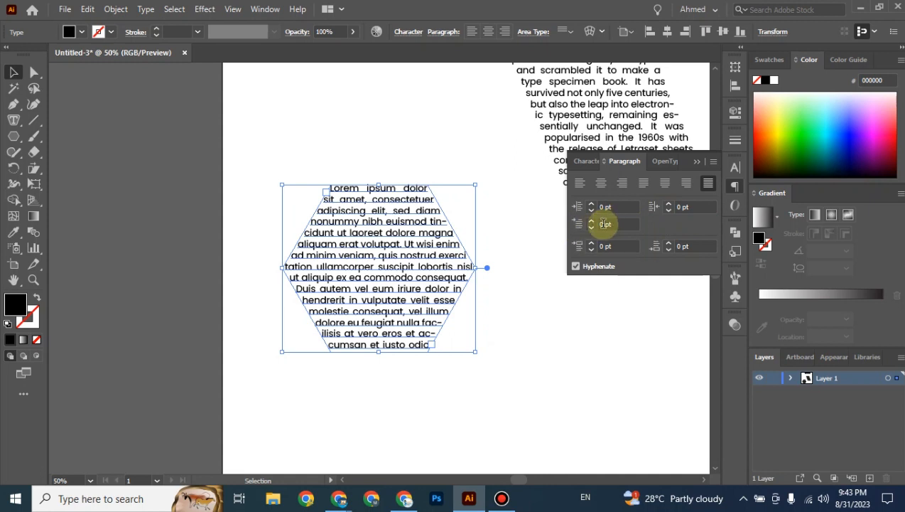
Reset the hexagon text's first-line left indent from 57 pt to 0 pt.
left_click(603, 224)
scroll(602, 224, "up", 20)
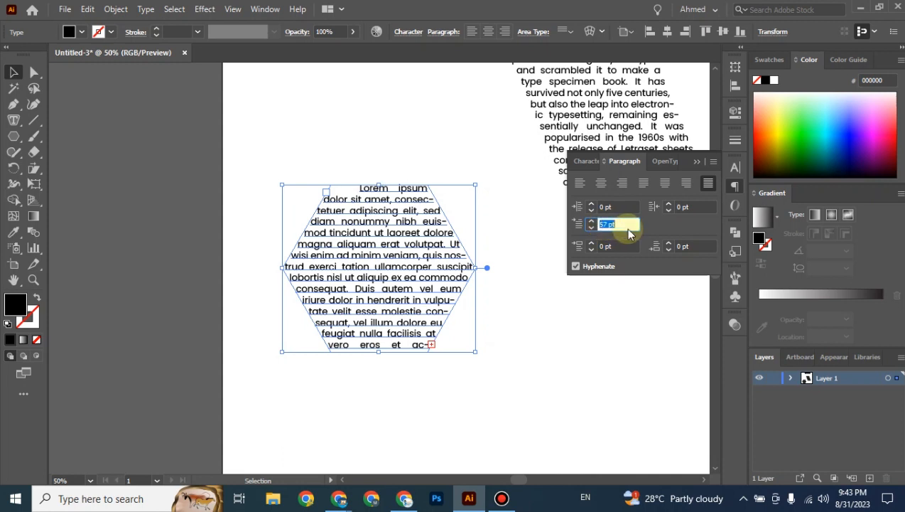
type("0")
key("Return")
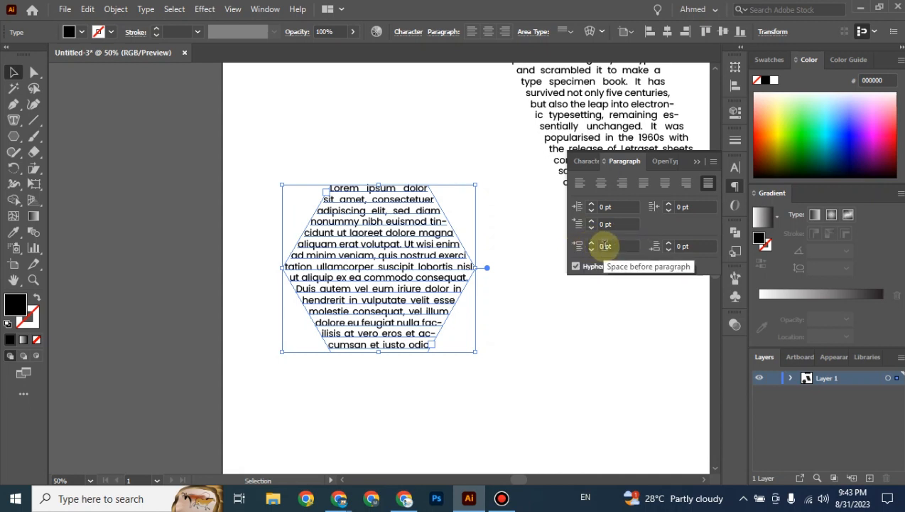
Set Space Before Paragraph to 9 pt for the hexagon text.
left_click(604, 246)
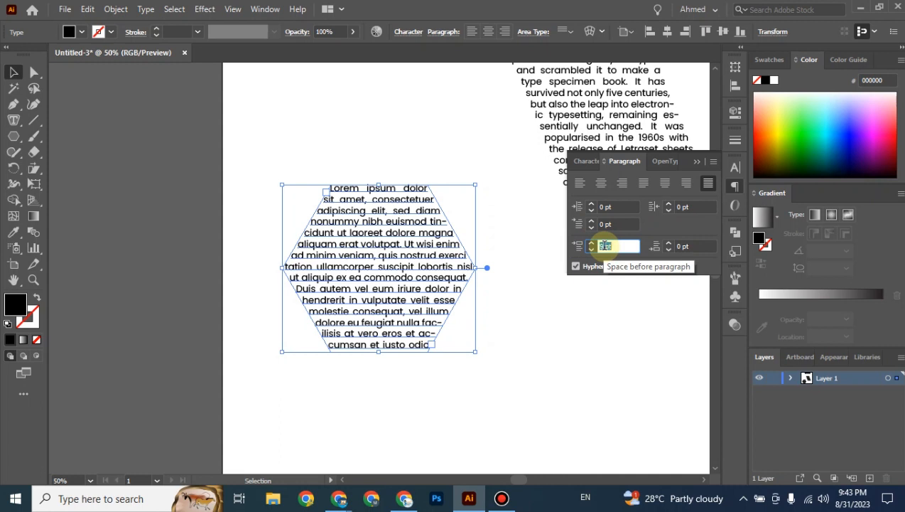
type("9")
key("Return")
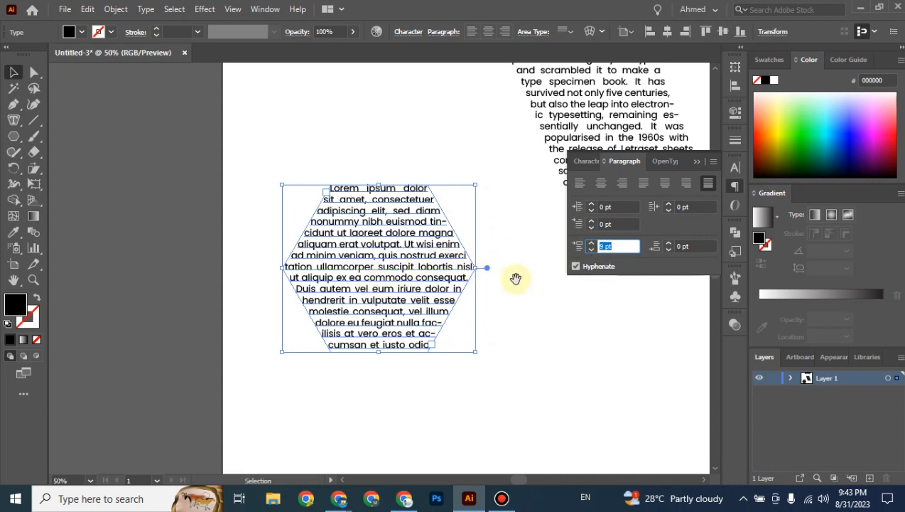
left_click_drag(515, 278, 304, 328)
Paste another block of Lorem Ipsum into the parallelogram frame and nudge the frame left.
left_click(421, 187)
left_click_drag(421, 187, 422, 233)
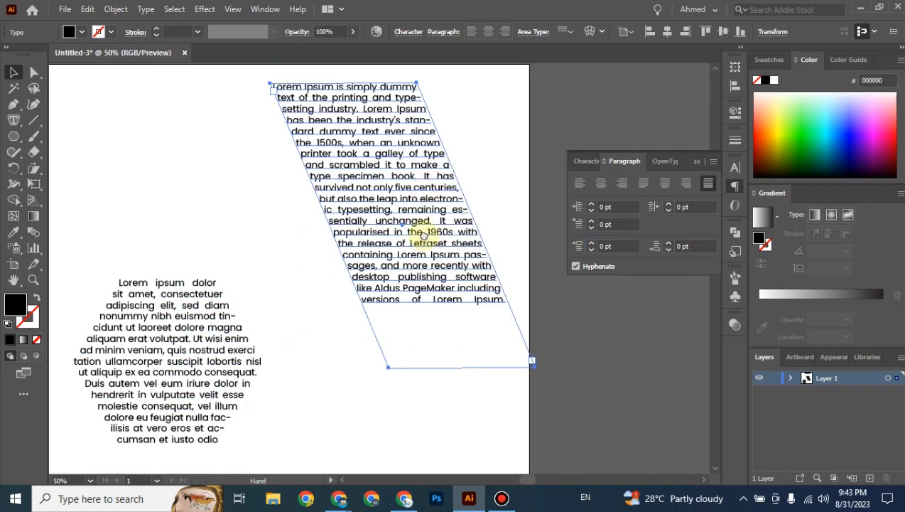
double_click(475, 302)
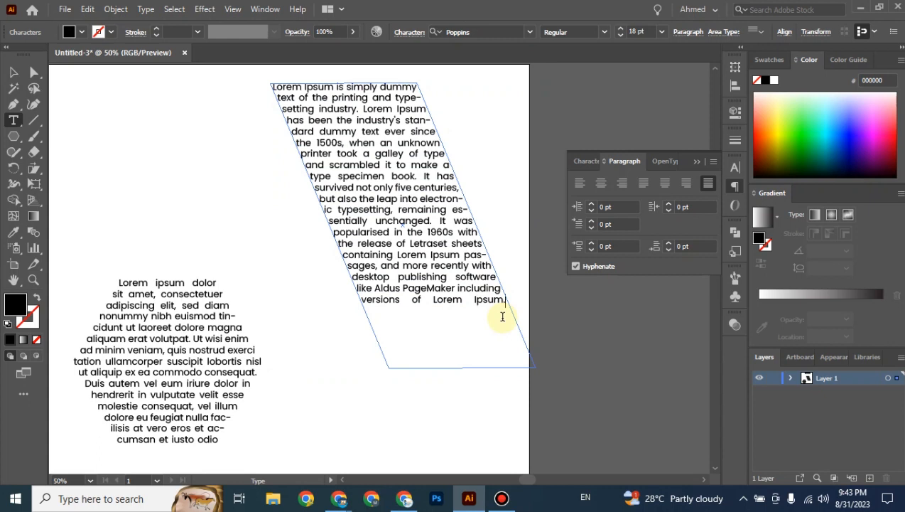
key("ctrl+v")
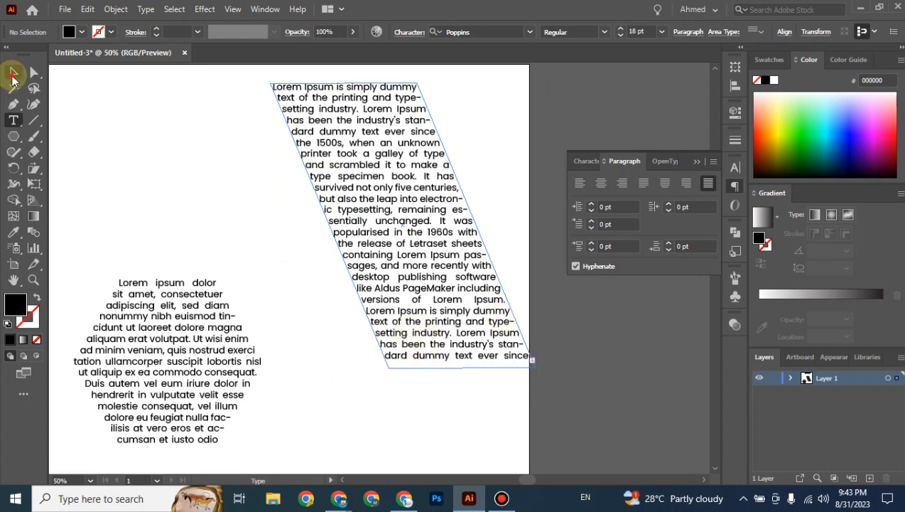
left_click(13, 72)
left_click_drag(400, 222, 362, 214)
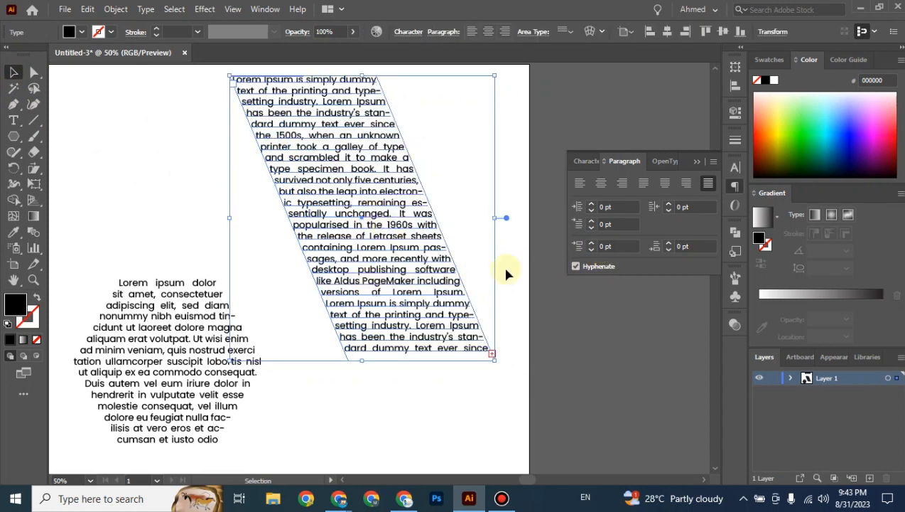
Set the slanted text's Space Before Paragraph to 27 pt.
left_click(604, 245)
key("Up")
key("Up")
key("Up")
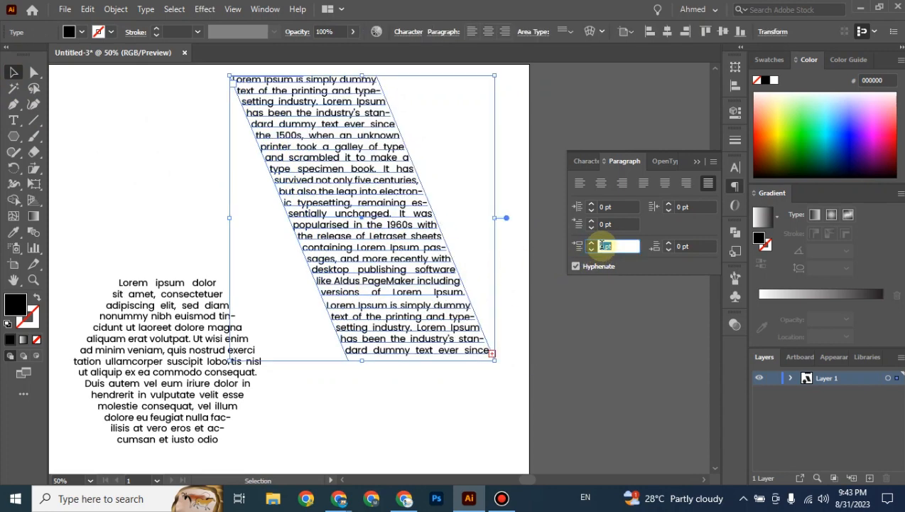
key("Up")
key("Up")
key("Up")
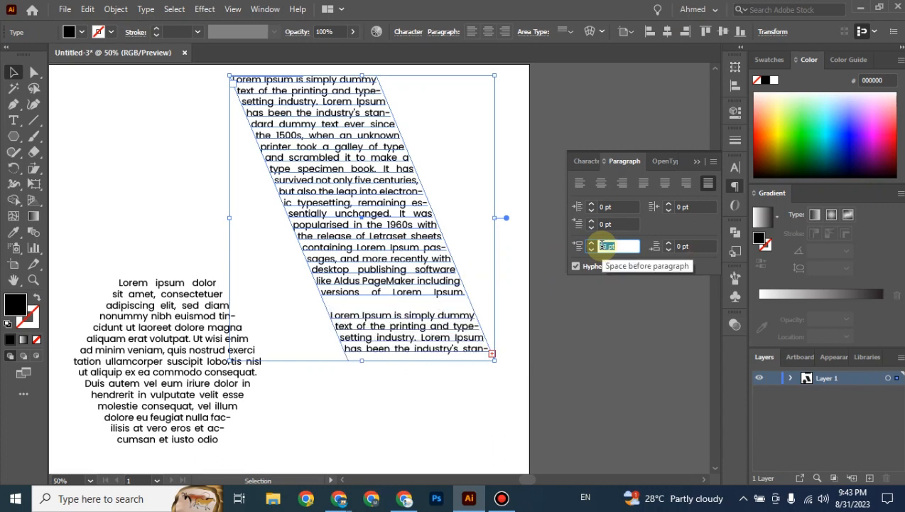
key("Up")
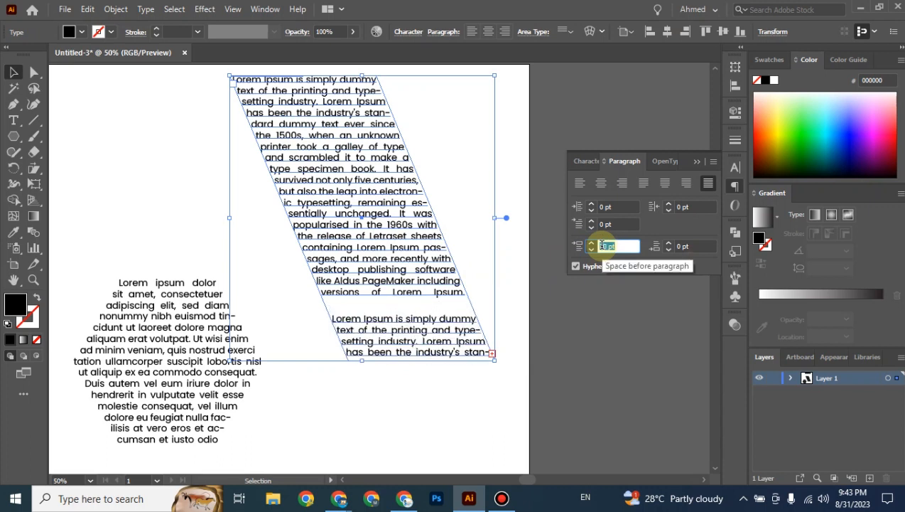
key("Down")
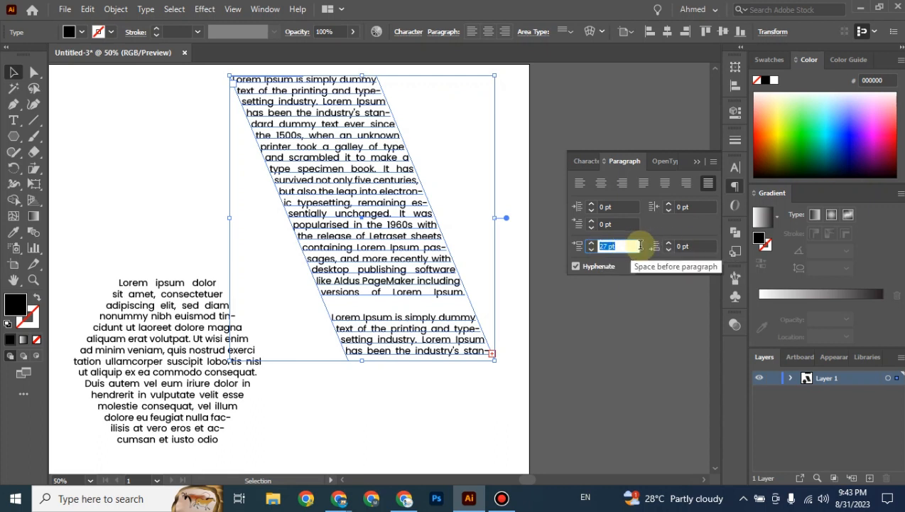
Set the slanted text's Space After Paragraph to -27 pt.
left_click(680, 246)
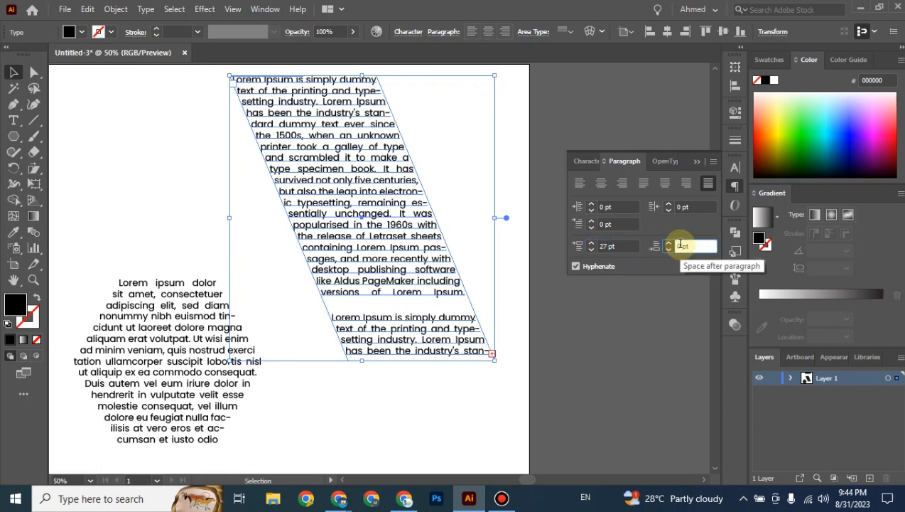
key("Down")
key("Down")
key("Down")
key("Down")
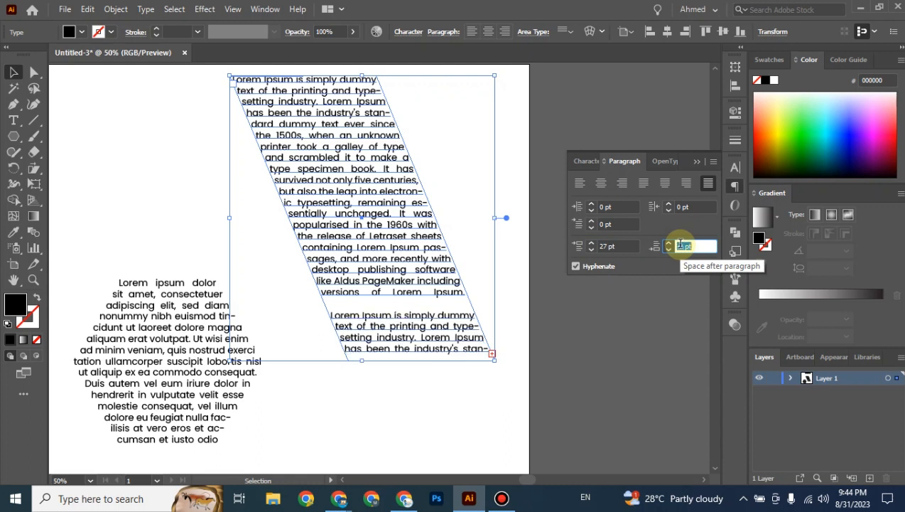
key("Down")
key("Down")
key("Down")
key("Down")
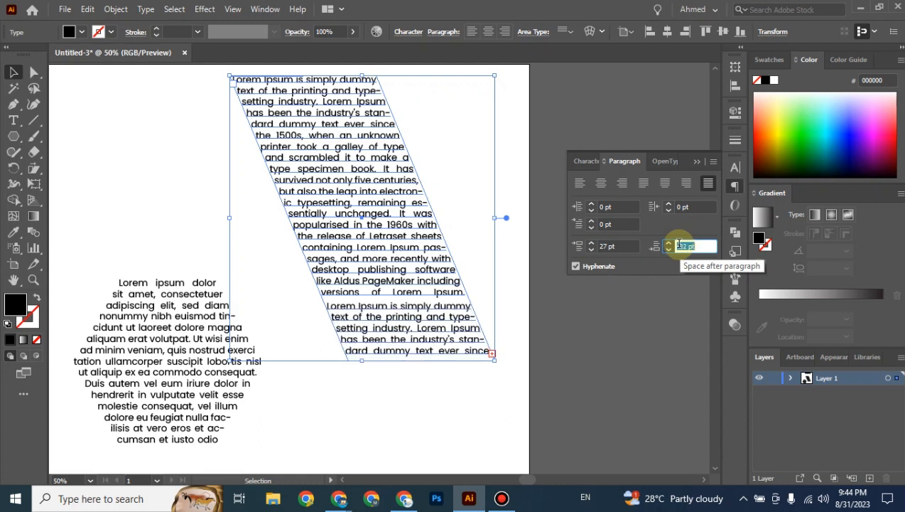
key("Down")
key("Down")
key("Down")
key("Down")
key("Down")
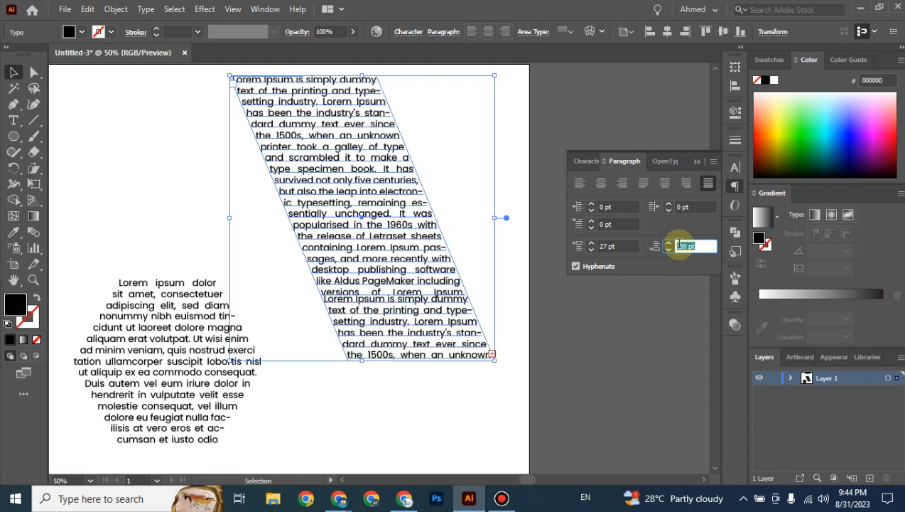
key("Up")
key("Up")
key("Up")
key("Up")
key("Up")
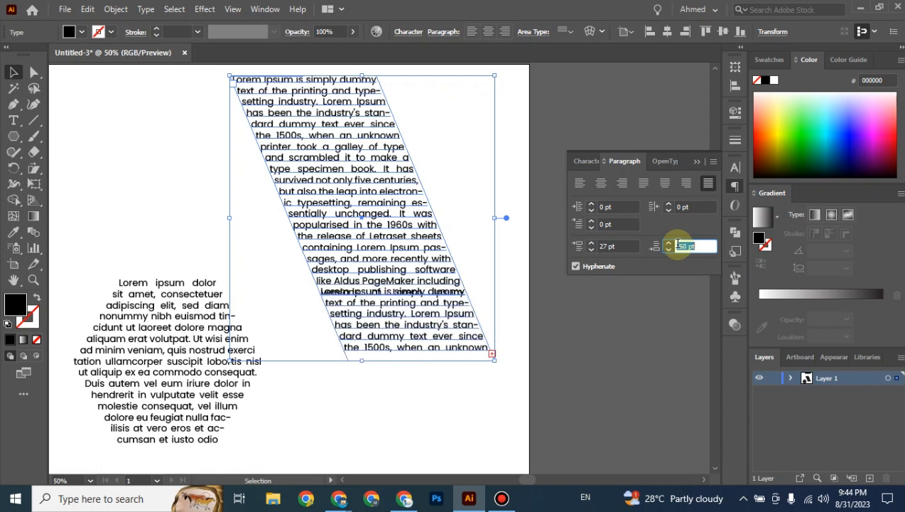
key("Up")
key("Up")
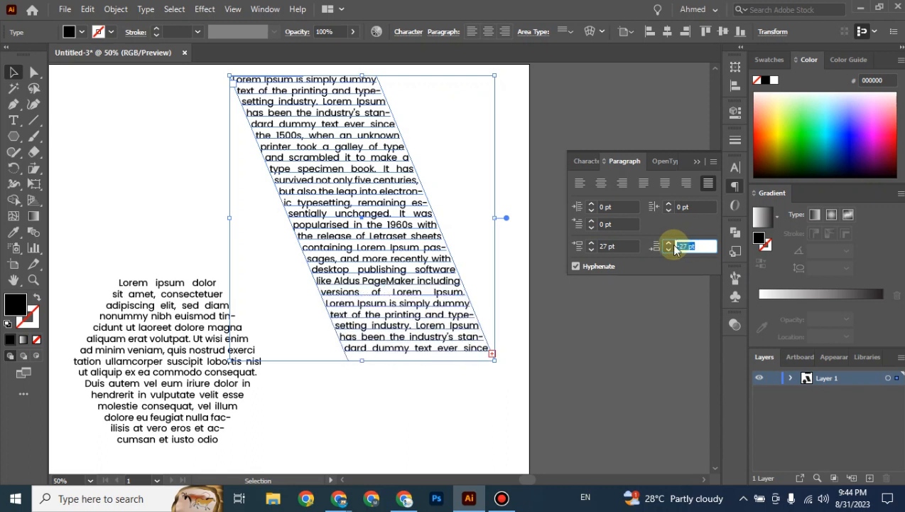
left_click(13, 72)
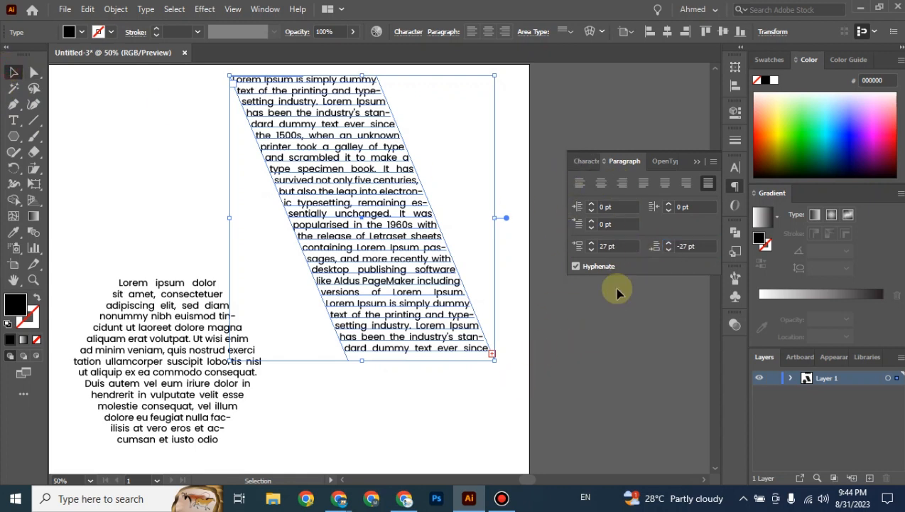
left_click(584, 162)
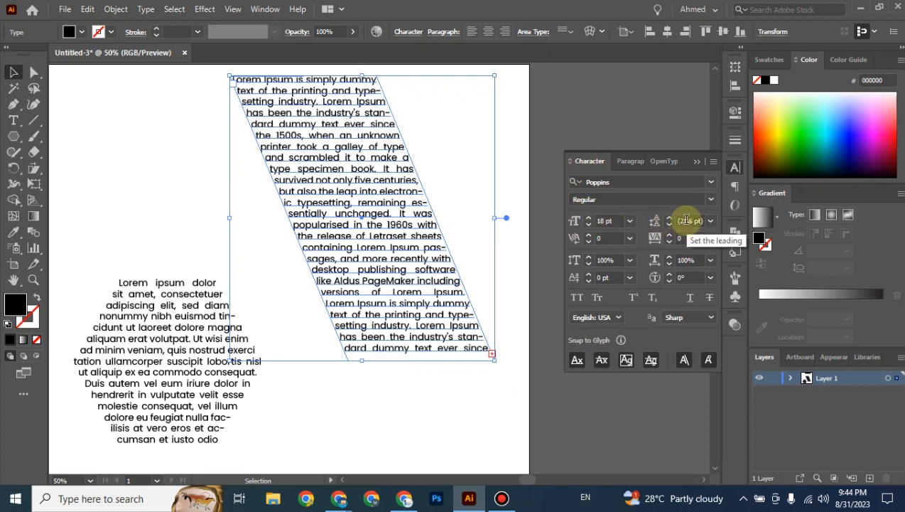
Set both Space Before and Space After Paragraph to 0 pt for the slanted text.
left_click(647, 162)
left_click(603, 246)
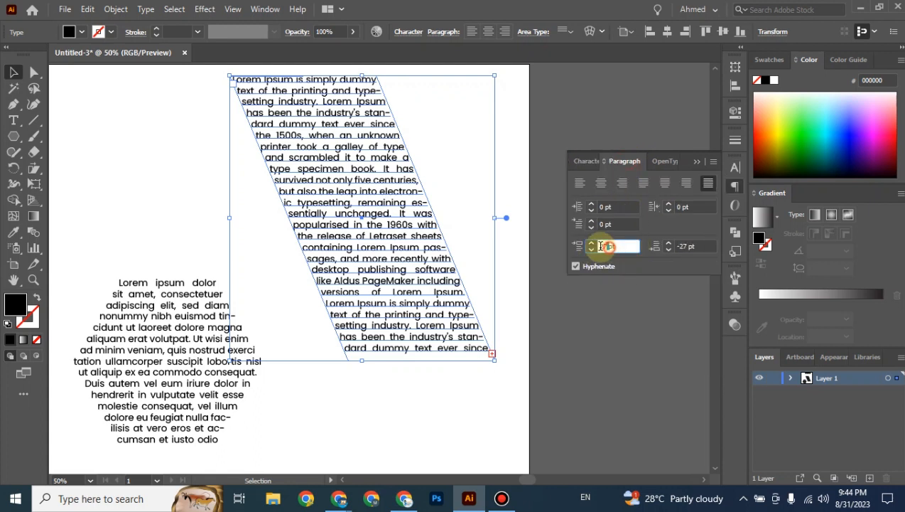
type("0pt")
key("Return")
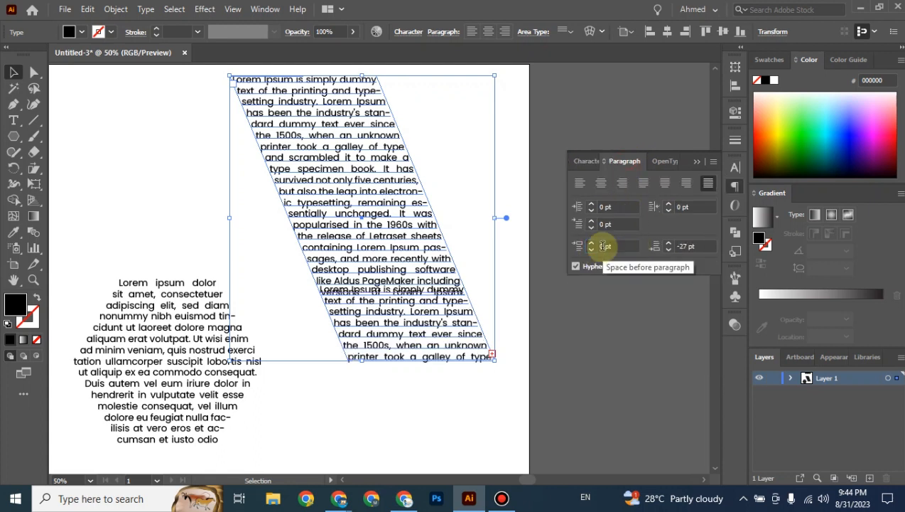
left_click_drag(688, 246, 679, 246)
type("0")
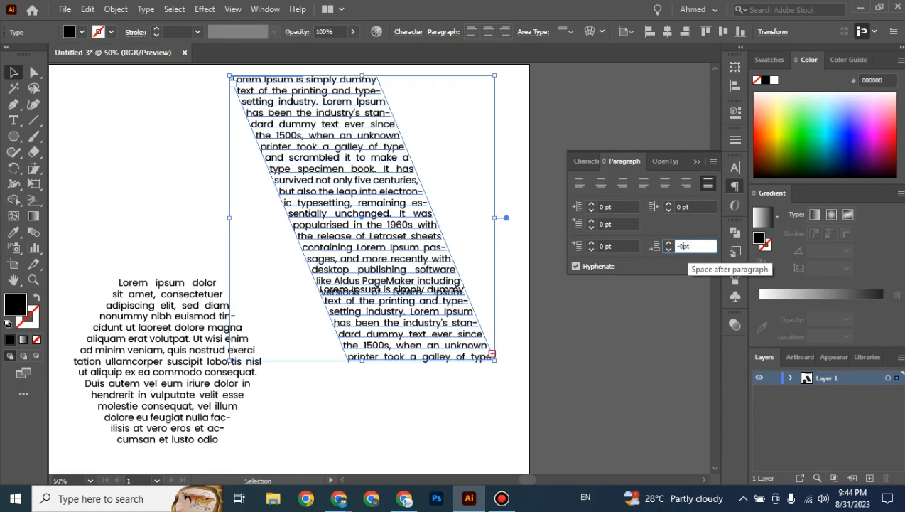
key("Return")
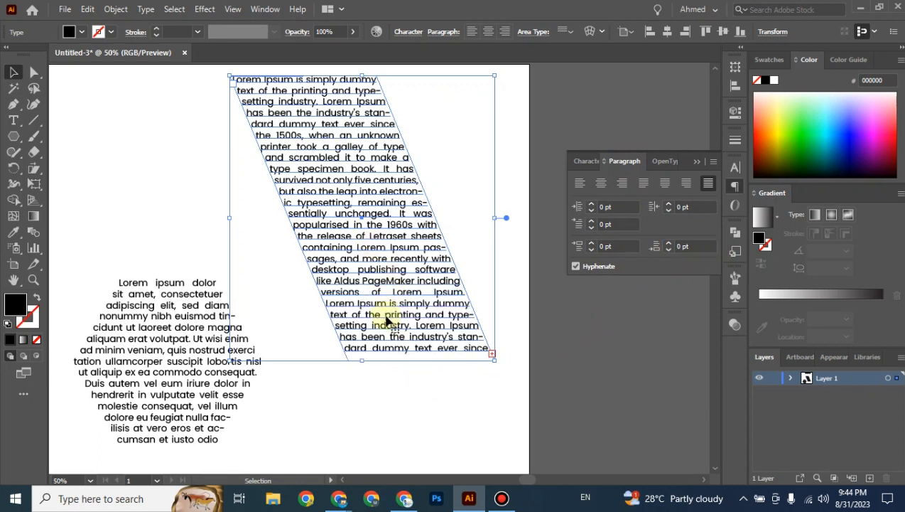
left_click(587, 162)
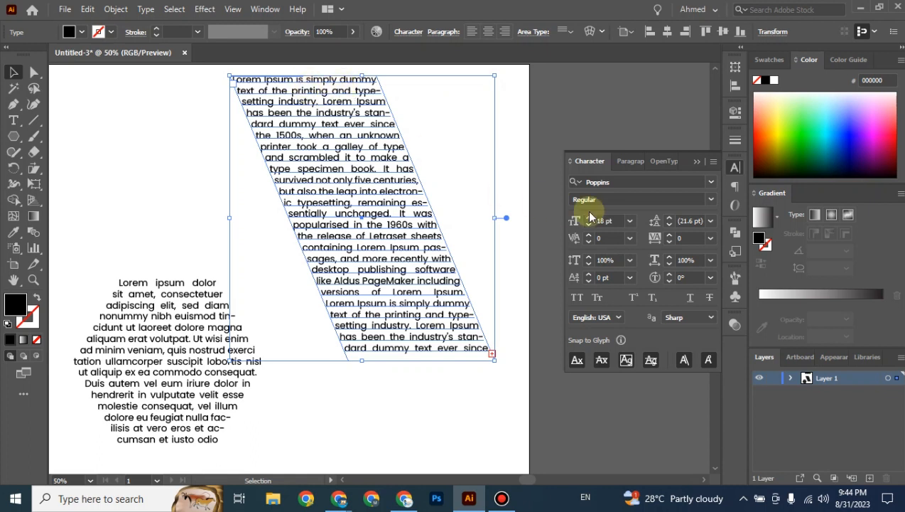
Raise the slanted text's leading from auto 21.6 pt to about 32 pt.
left_click(709, 224)
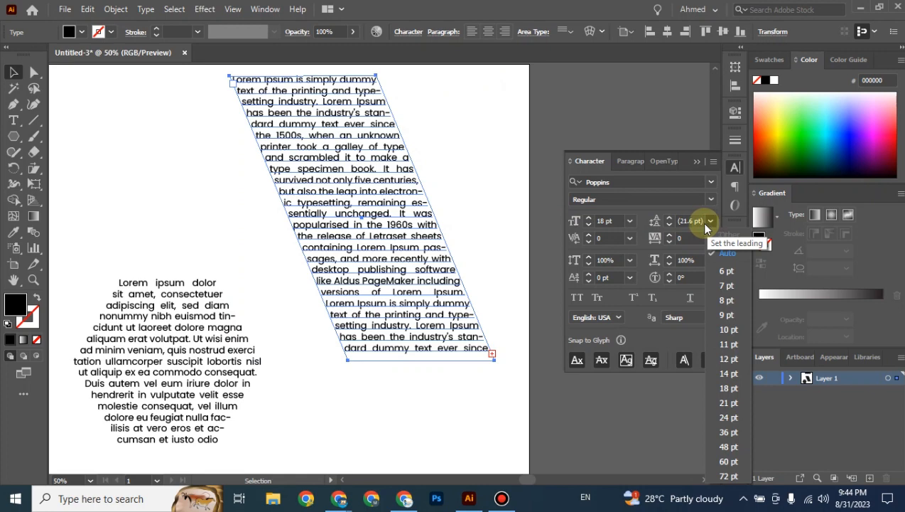
left_click(683, 222)
left_click(684, 222)
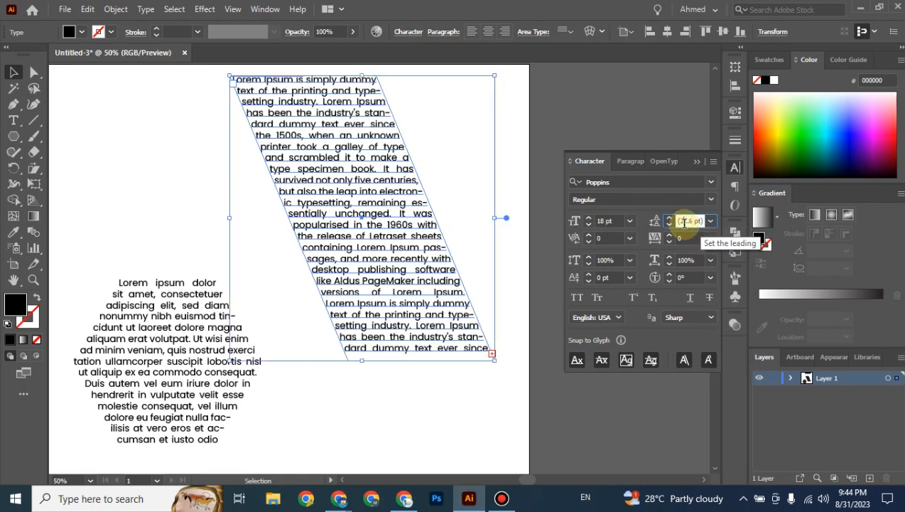
scroll(688, 223, "up", 10)
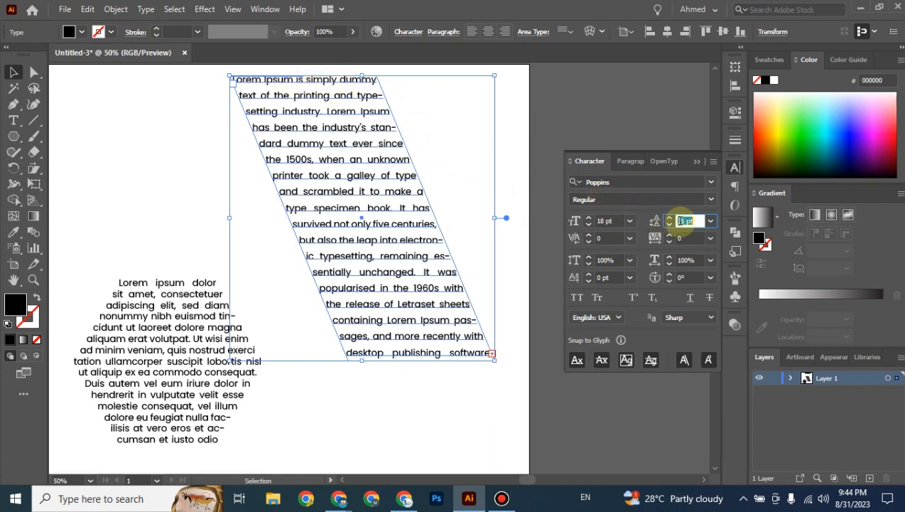
key("Up")
key("Up")
key("Up")
key("Up")
key("Up")
key("Up")
key("Up")
key("Up")
key("Up")
key("Up")
key("Up")
key("Up")
key("Up")
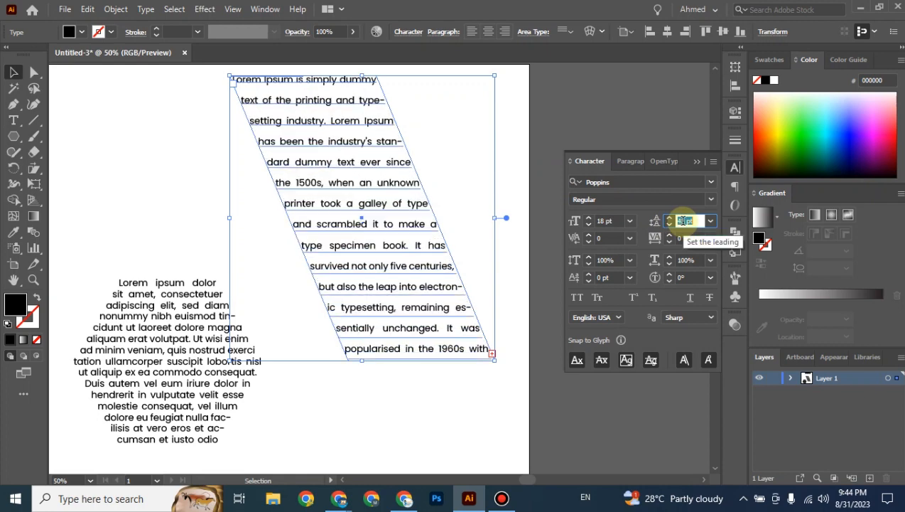
key("Down")
key("Down")
key("Down")
key("Down")
key("Down")
key("Down")
key("Down")
key("Down")
key("Down")
key("Down")
key("Down")
key("Down")
key("Down")
key("Down")
key("Down")
key("Down")
key("Down")
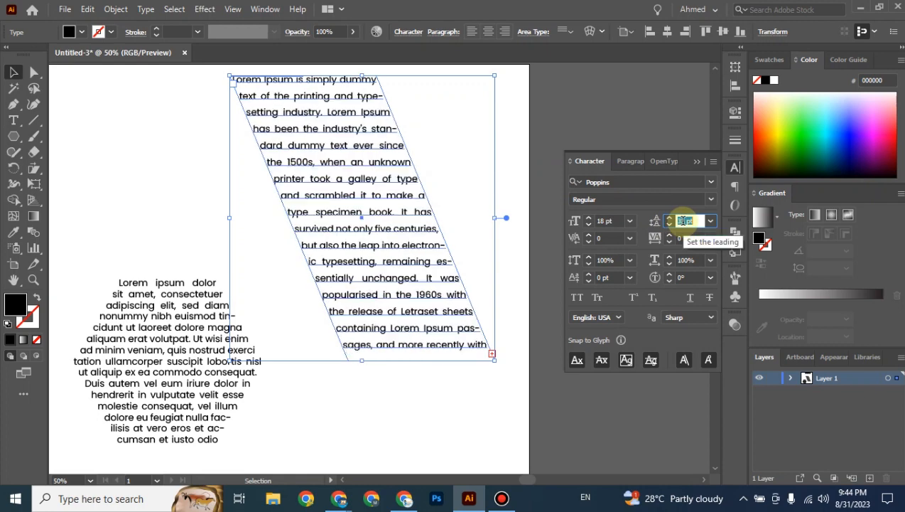
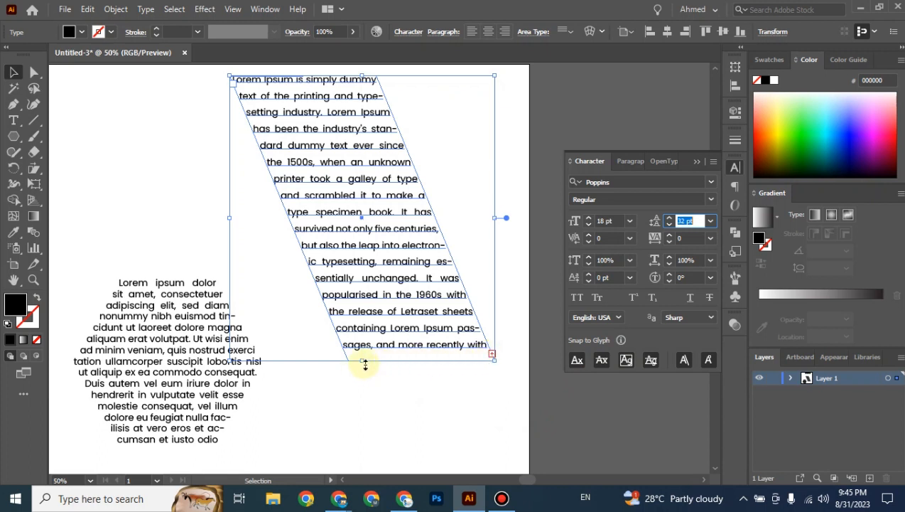
Make the slanted text frame taller and set its leading to 22 pt.
left_click_drag(365, 363, 374, 458)
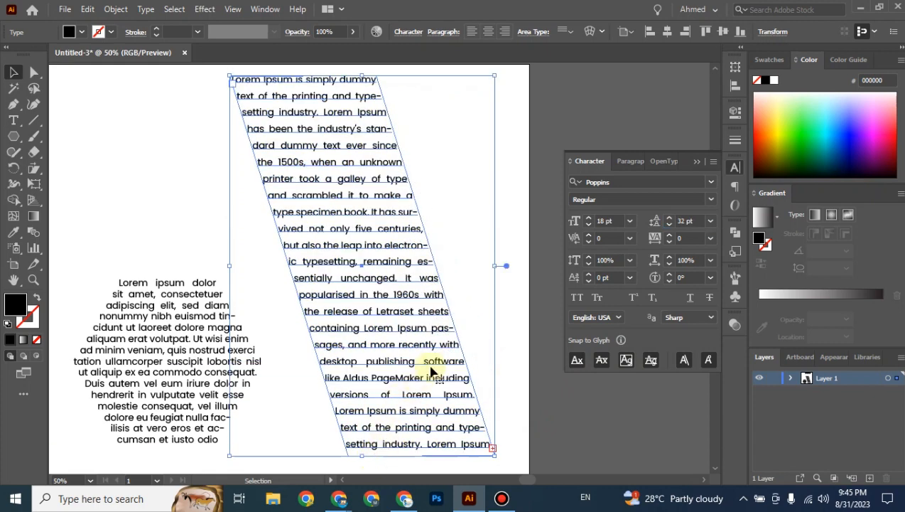
left_click(683, 220)
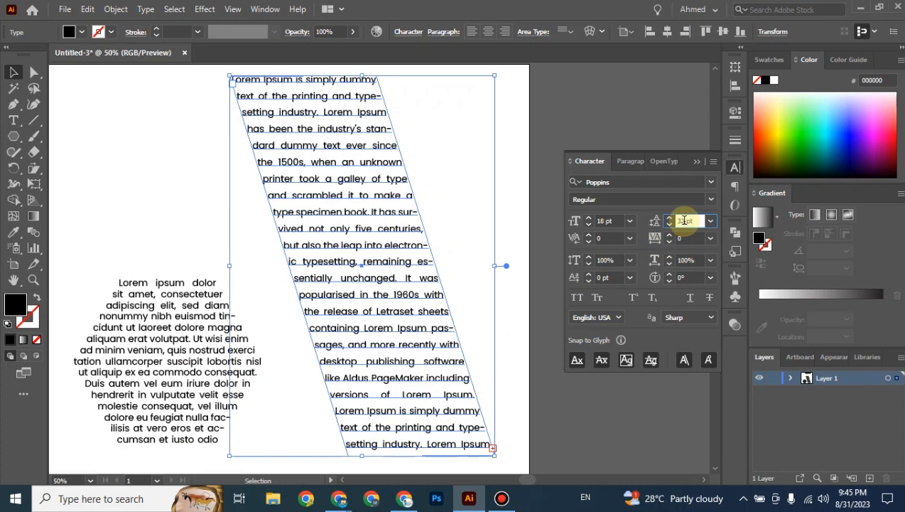
scroll(684, 220, "down", 9)
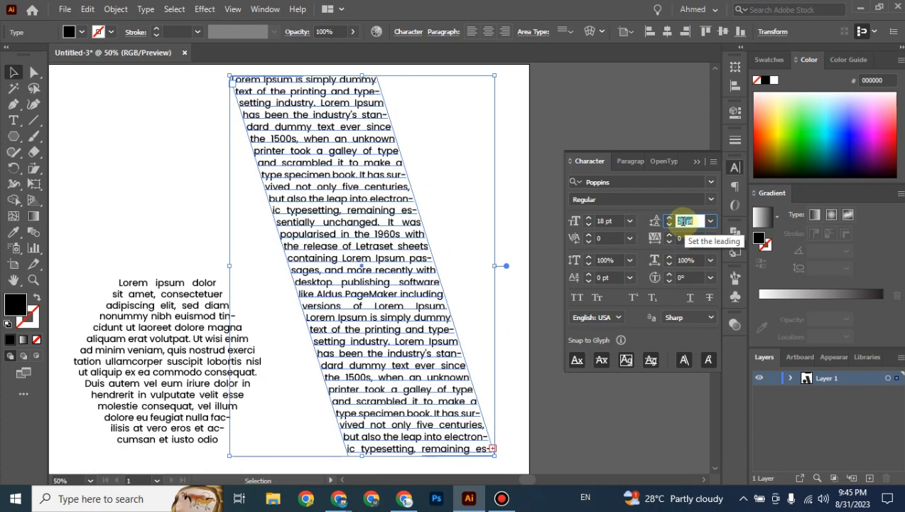
scroll(684, 220, "down", 4)
scroll(684, 221, "down", 2)
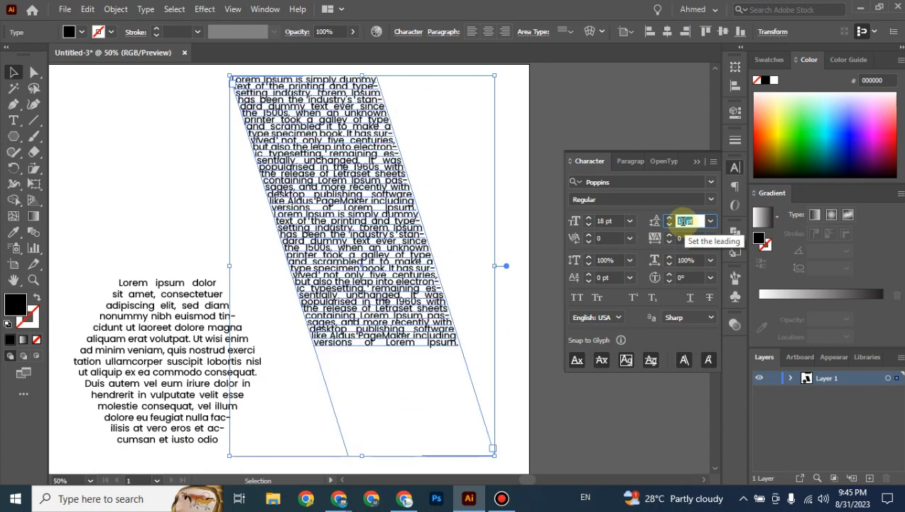
left_click(181, 202)
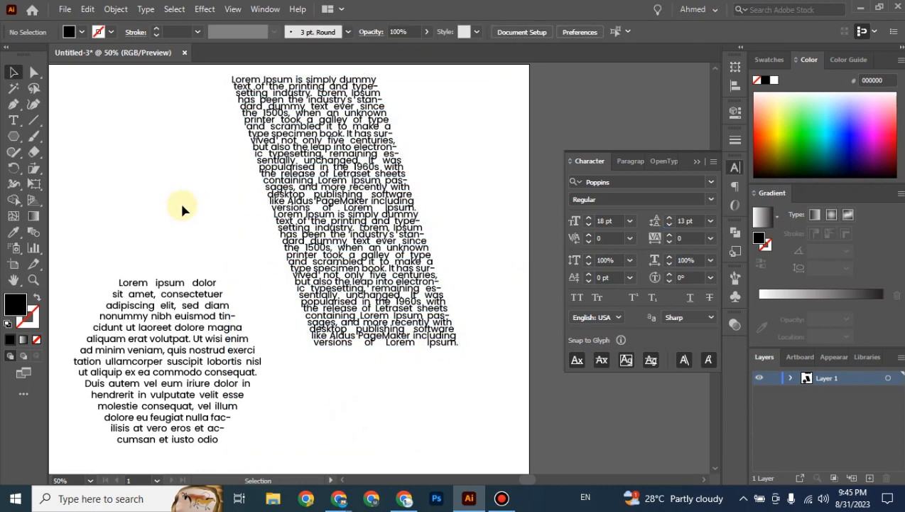
left_click_drag(198, 148, 457, 275)
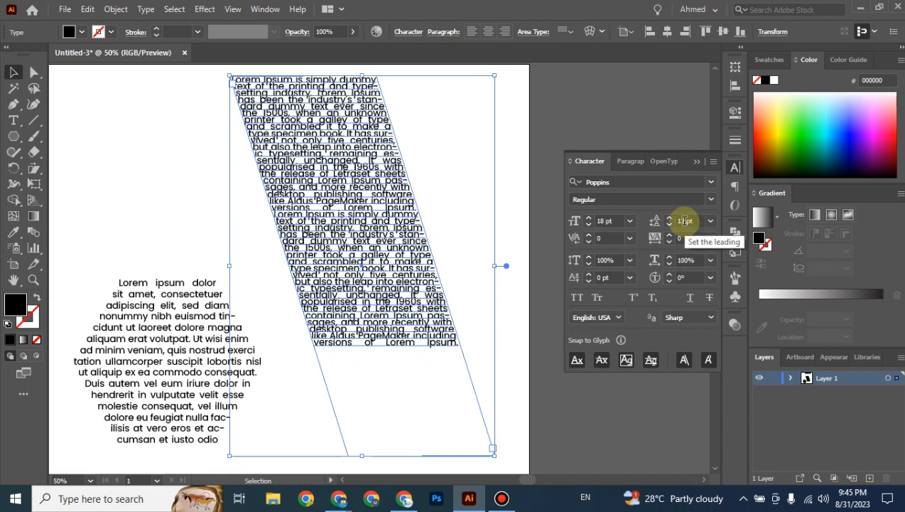
scroll(682, 221, "up", 8)
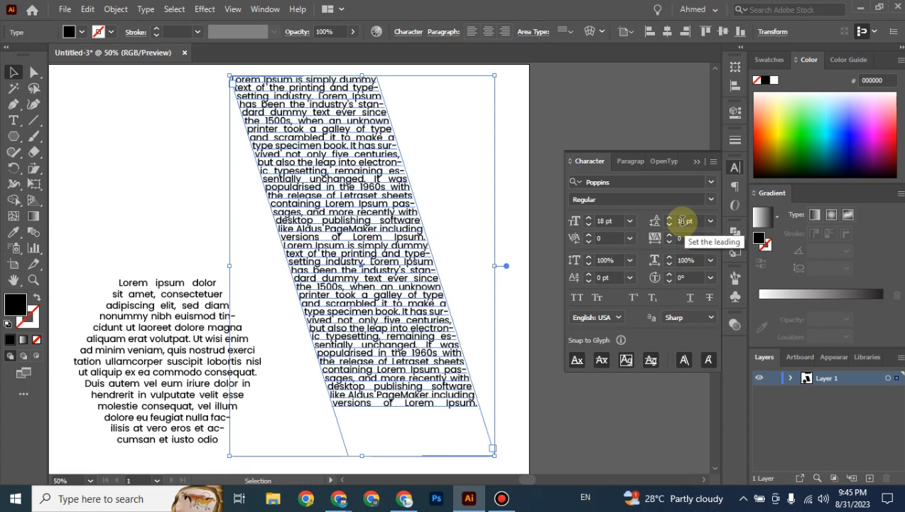
scroll(682, 221, "up", 2)
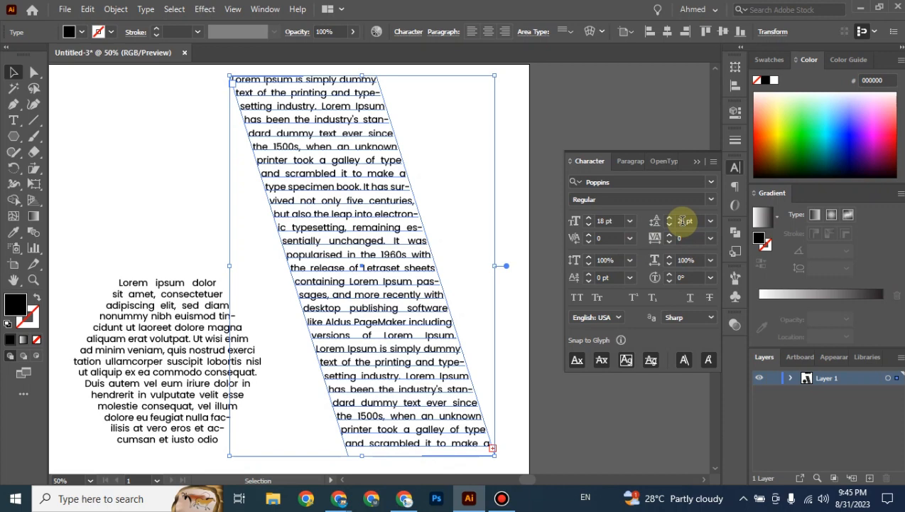
scroll(682, 221, "down", 5)
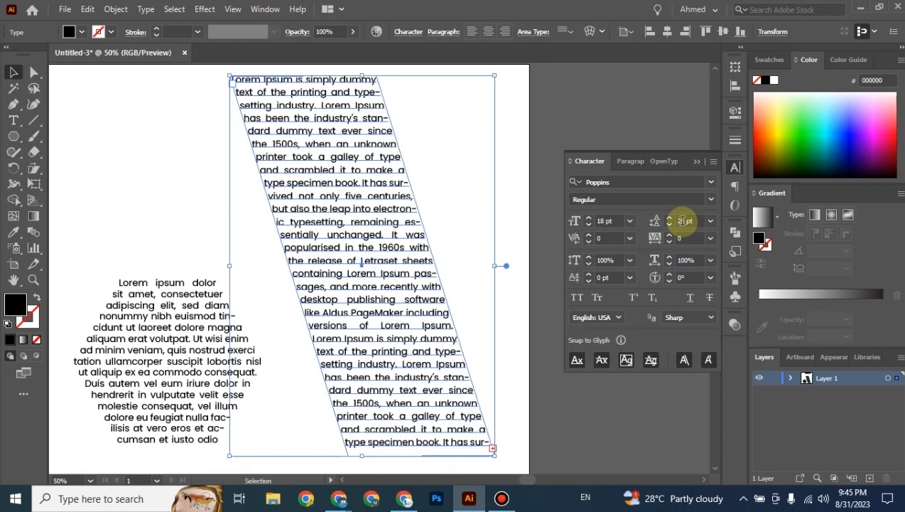
Nudge the slanted frame right, move the hexagon text block up, and bring up the Lorem Ipsum page.
left_click(12, 72)
left_click(91, 131)
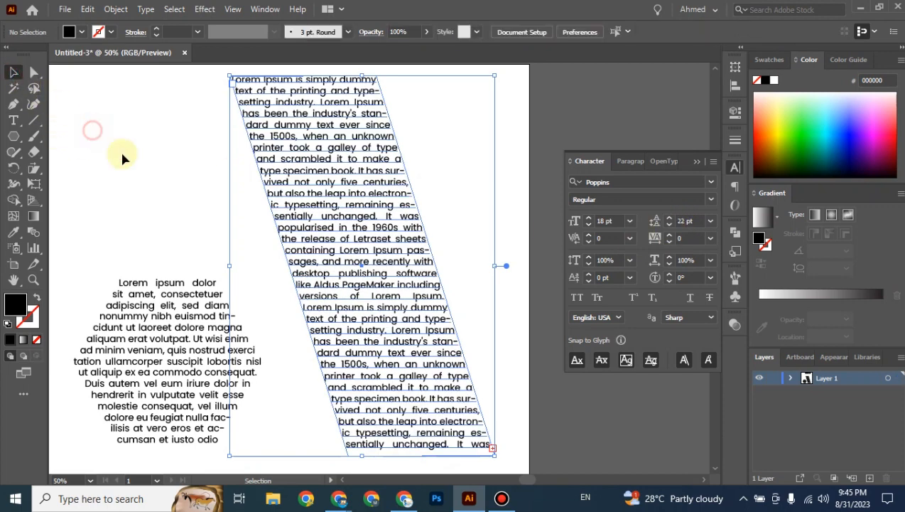
key("ctrl+minus")
key("space")
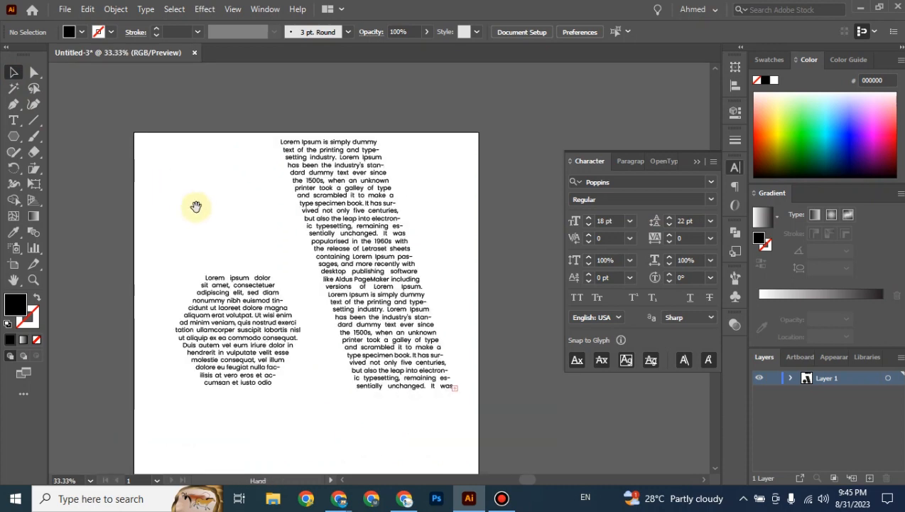
left_click_drag(197, 207, 236, 189)
left_click_drag(400, 237, 420, 237)
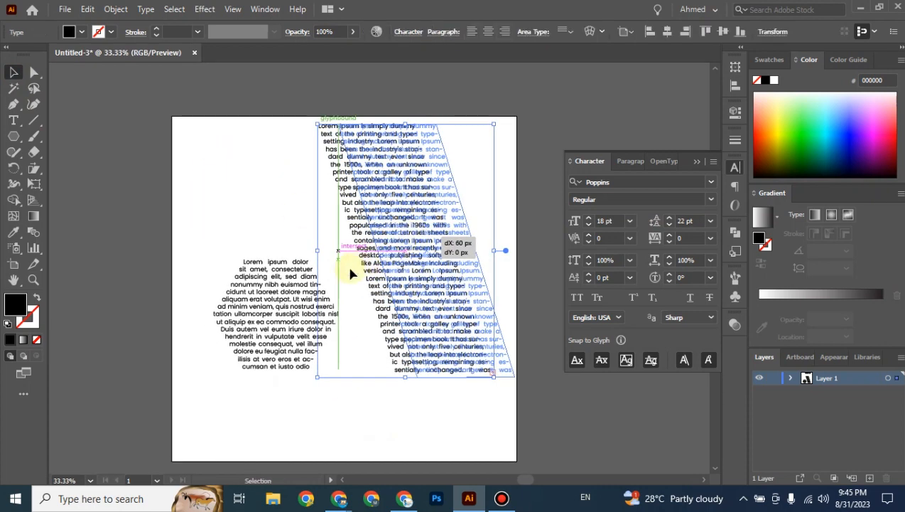
left_click_drag(284, 295, 293, 168)
left_click(268, 337)
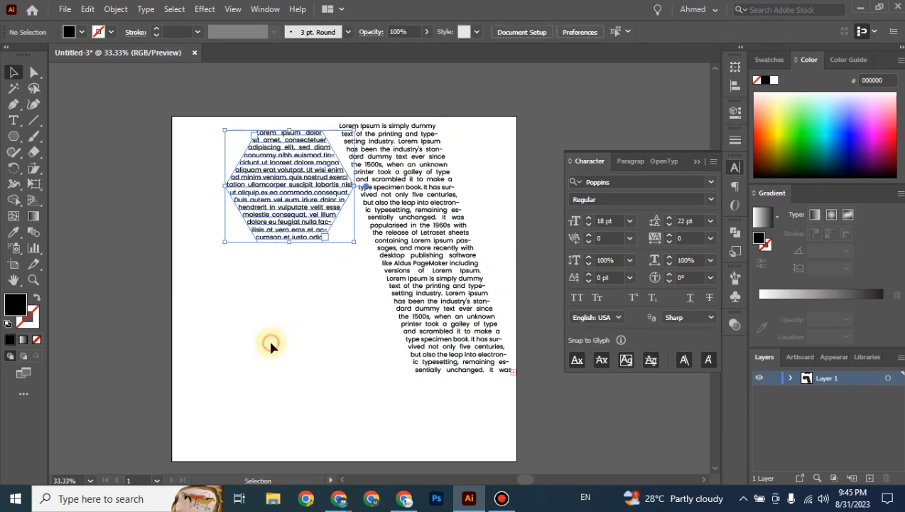
mouse_move(335, 501)
left_click(228, 436)
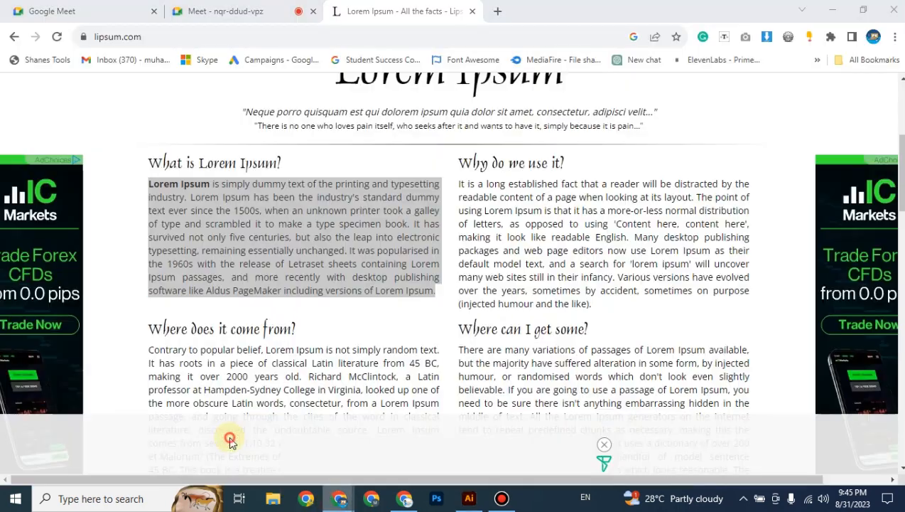
Check the presentation in the Google Meet tab, then go back to Illustrator.
left_click(220, 11)
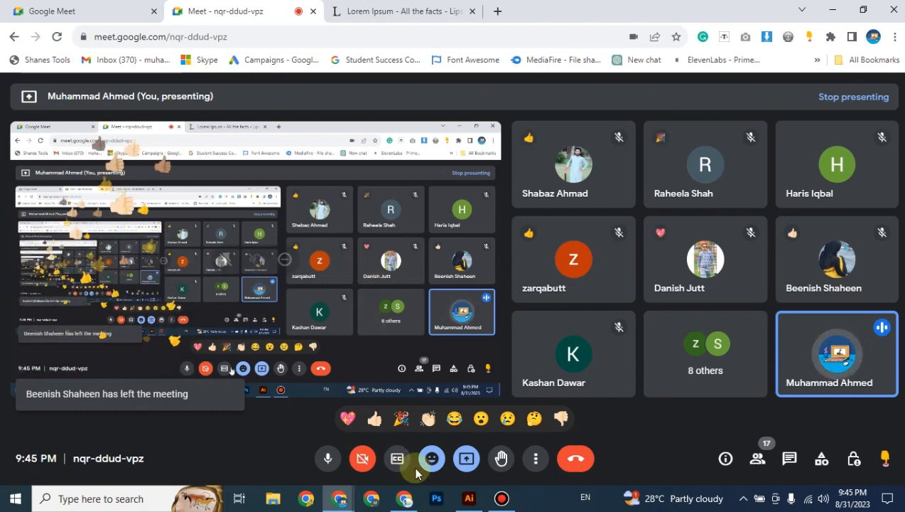
left_click(470, 500)
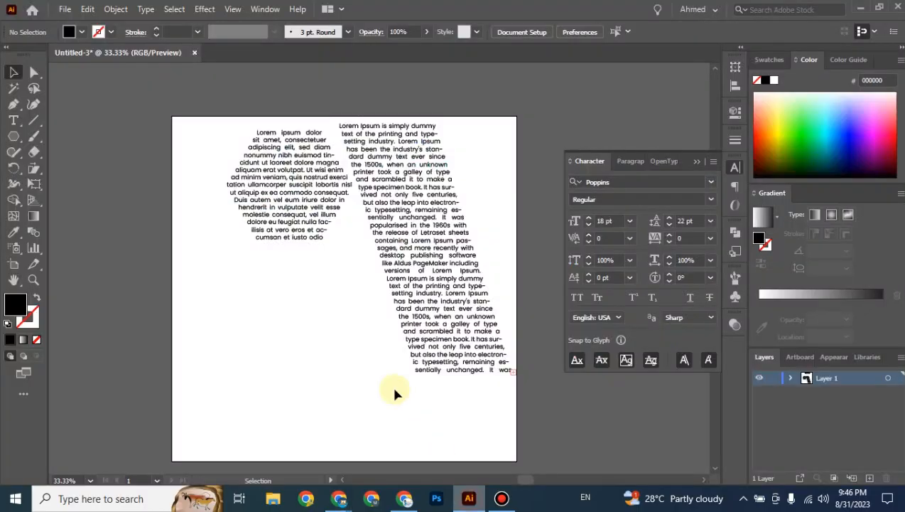
Draw a 326 × 326 px circle with no fill and a 1 pt black stroke.
left_click(13, 125)
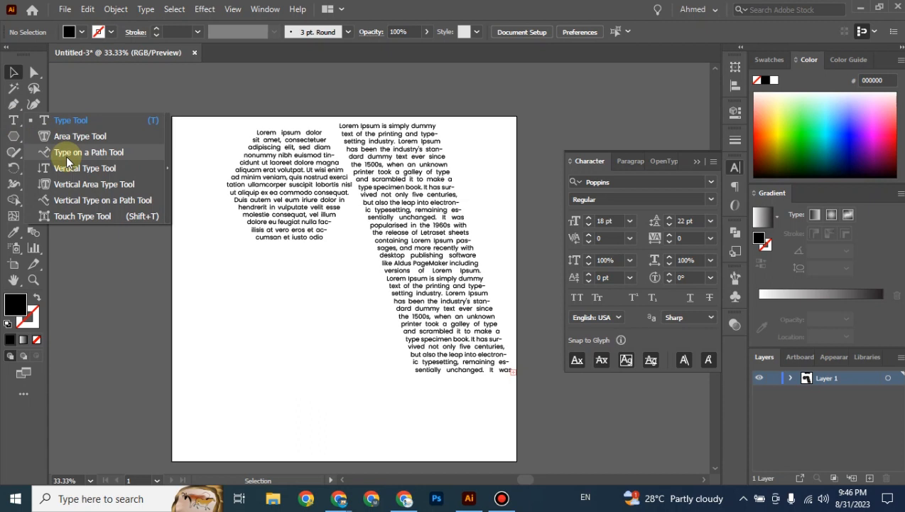
left_click(13, 135)
left_click(66, 166)
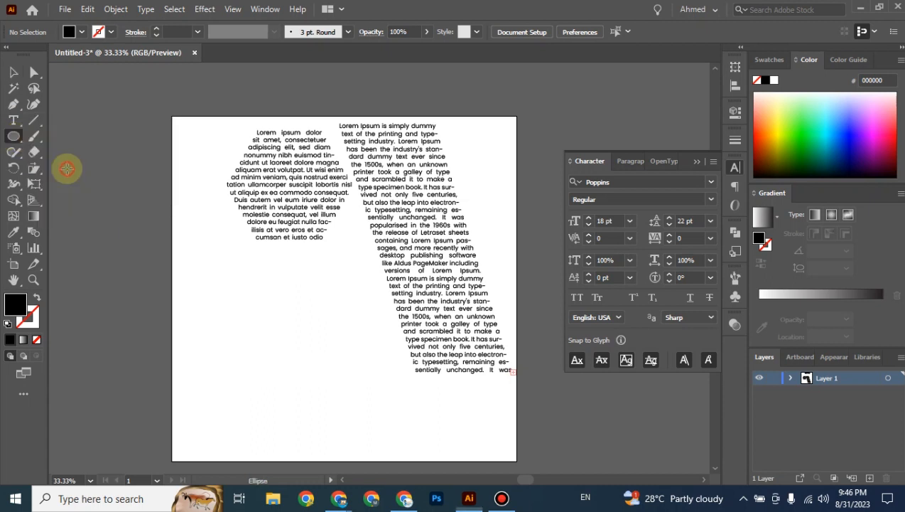
left_click_drag(223, 304, 331, 418)
key("ctrl+plus")
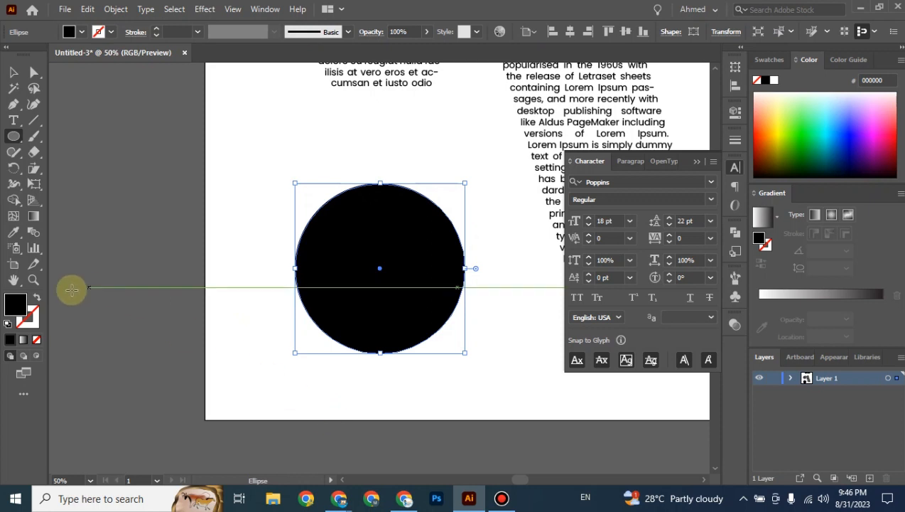
left_click(43, 296)
left_click(13, 72)
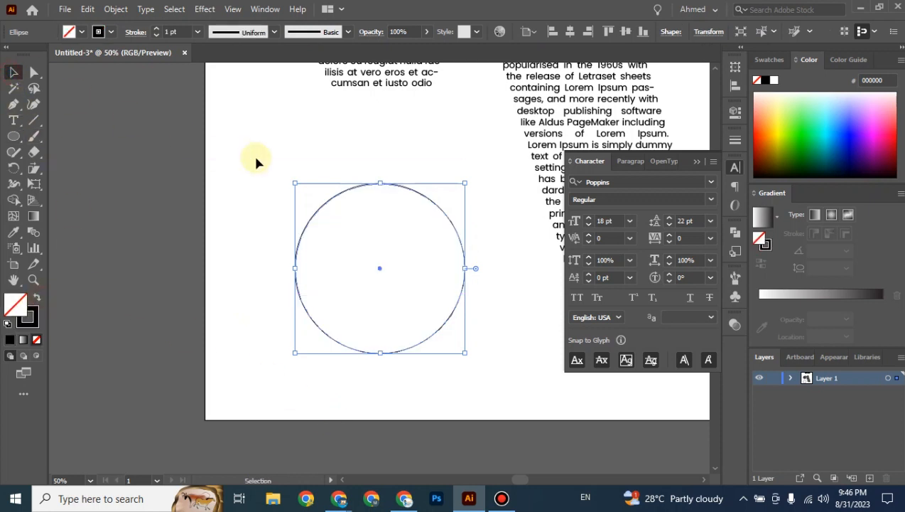
left_click(331, 179)
left_click_drag(419, 154, 333, 161)
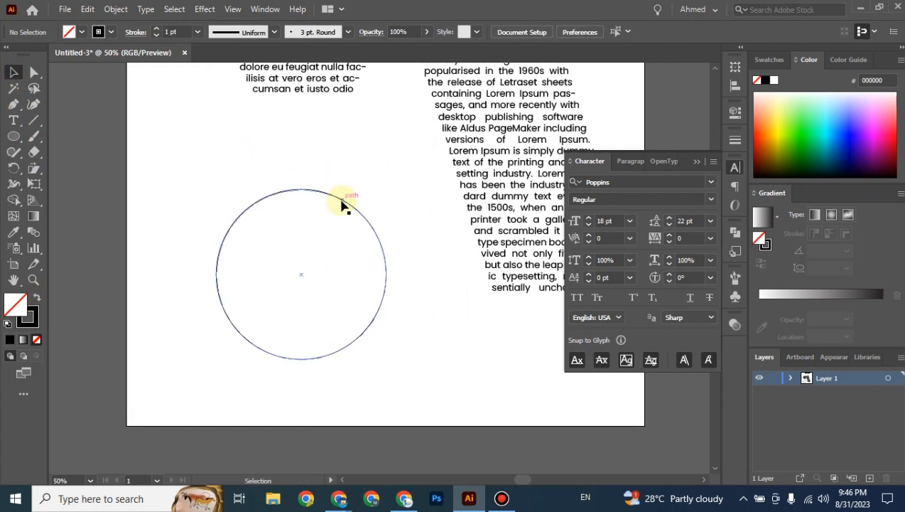
left_click(341, 205)
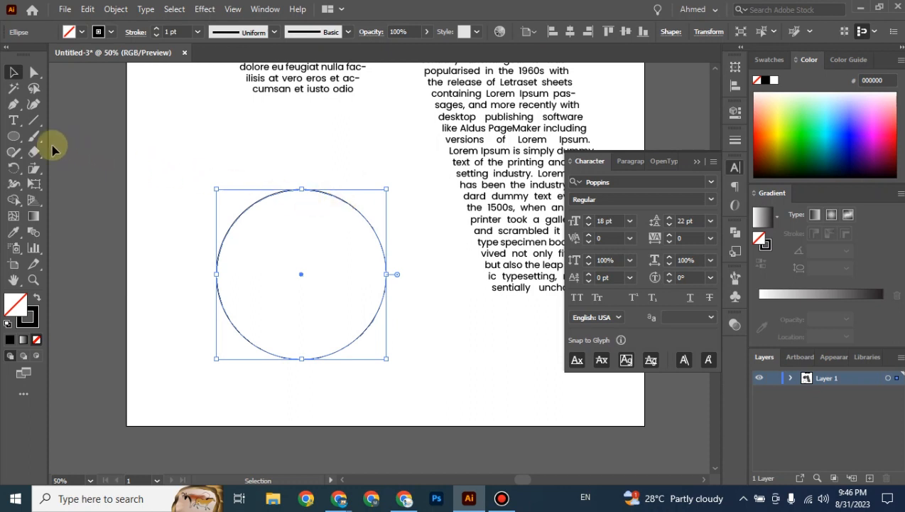
left_click(18, 124)
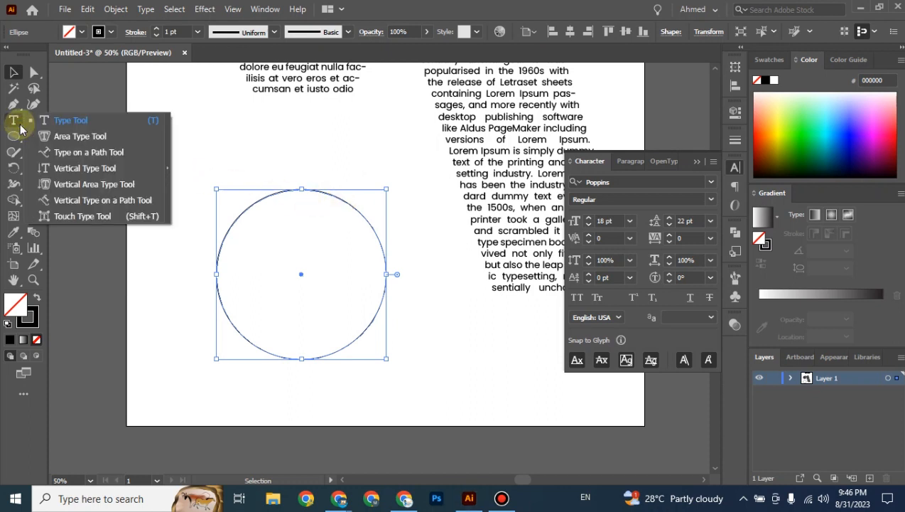
Run Lorem ipsum text along the circle's edge and move it up and right.
left_click(91, 159)
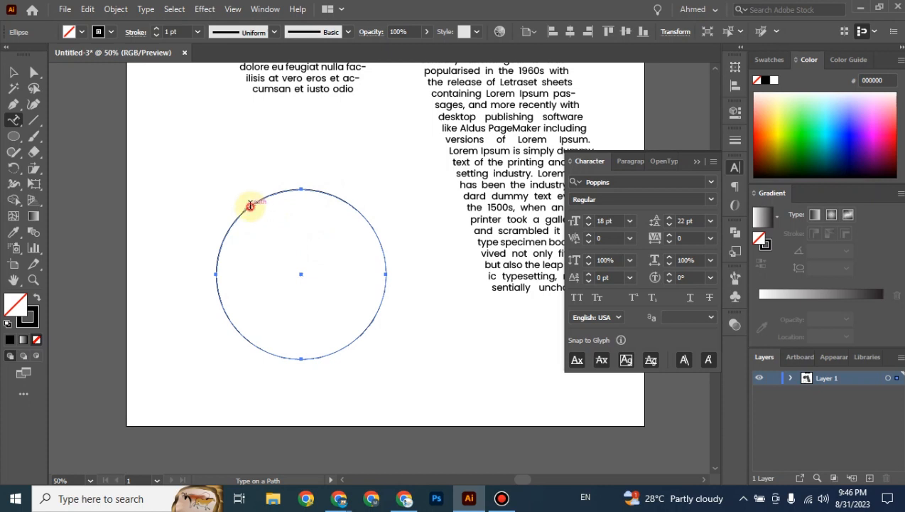
left_click(250, 205)
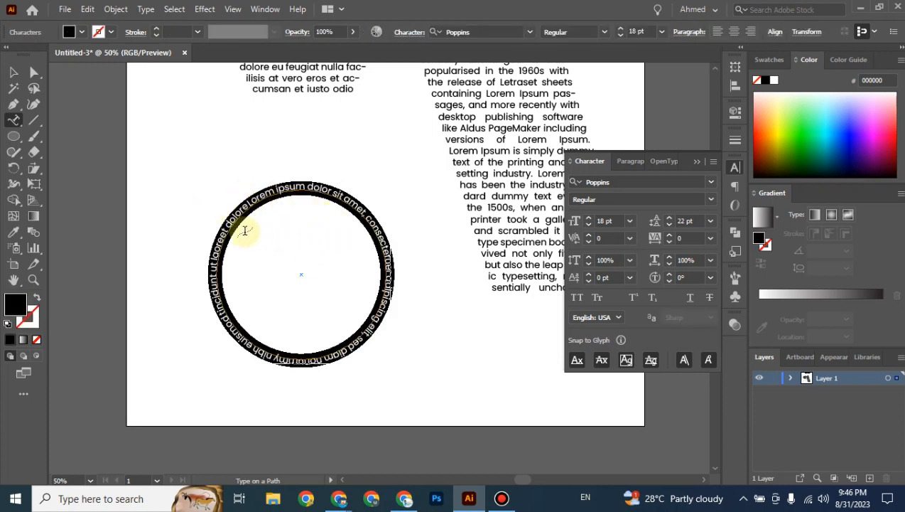
left_click(13, 71)
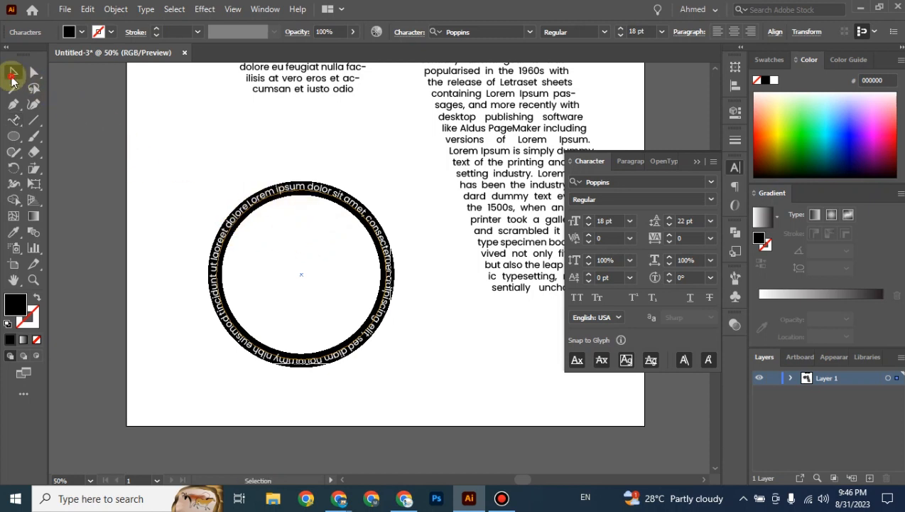
left_click(233, 155)
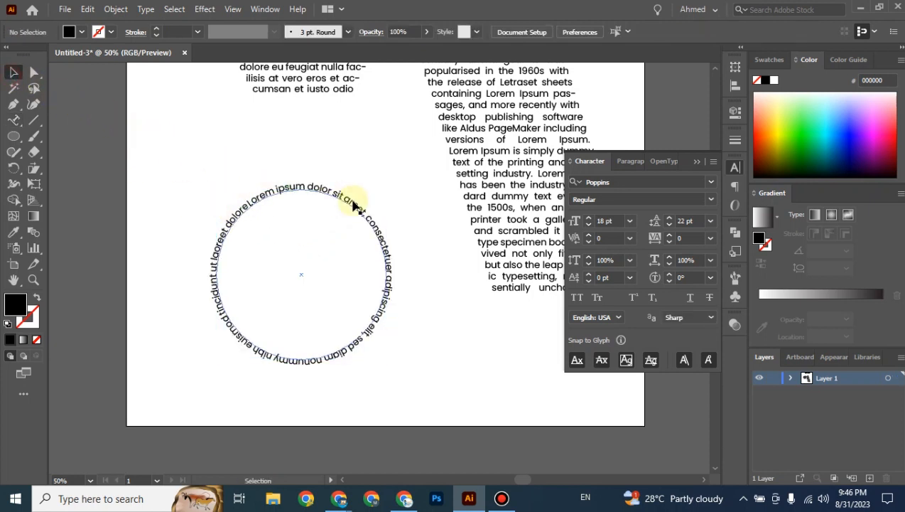
left_click_drag(310, 358, 347, 292)
left_click(377, 342)
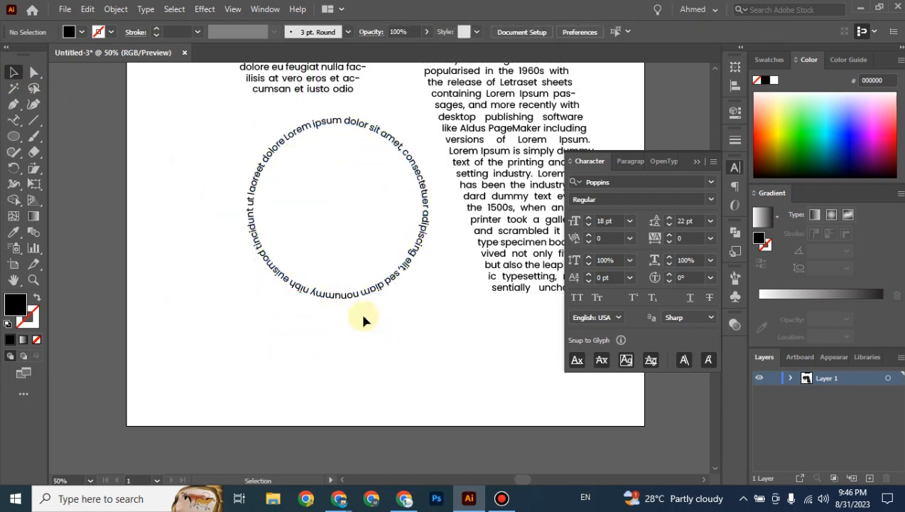
left_click(12, 139)
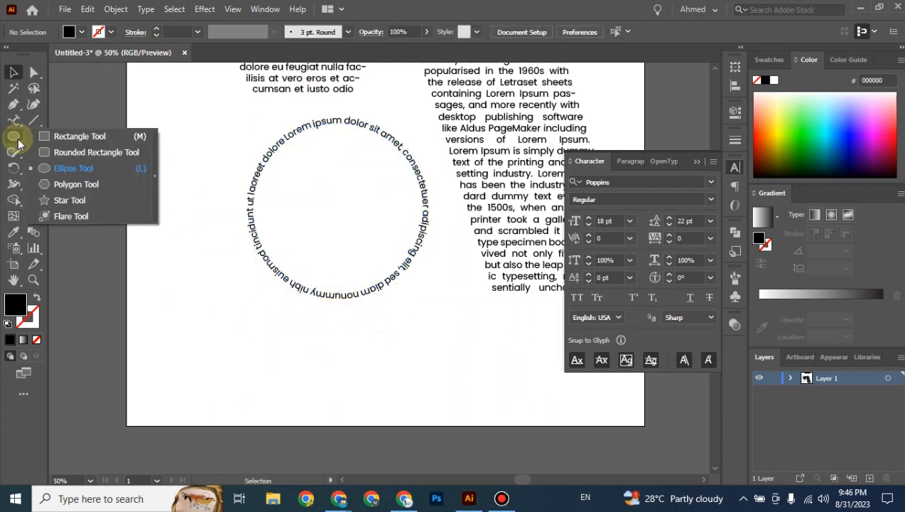
Draw a small star with no fill left of the circular text.
left_click(71, 201)
left_click_drag(161, 291, 189, 332)
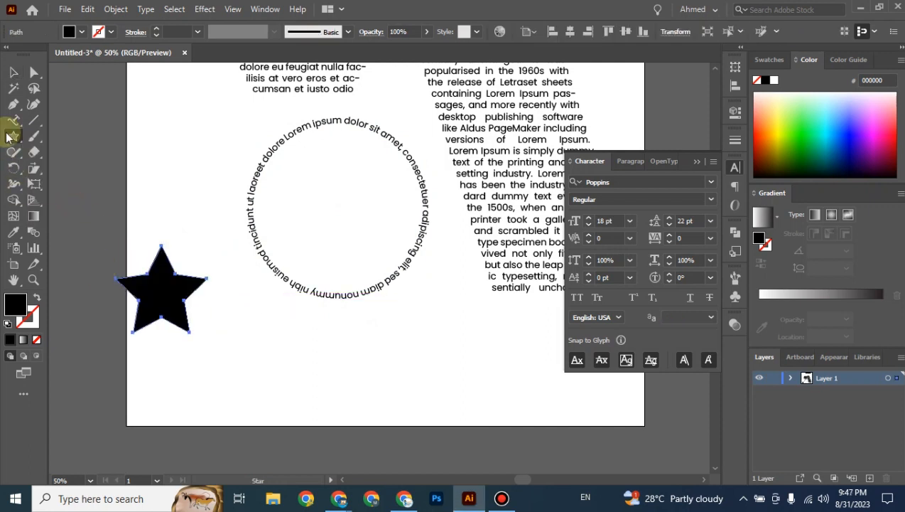
left_click(38, 297)
Run placeholder text along the star's outline and move it down and right.
left_click(13, 119)
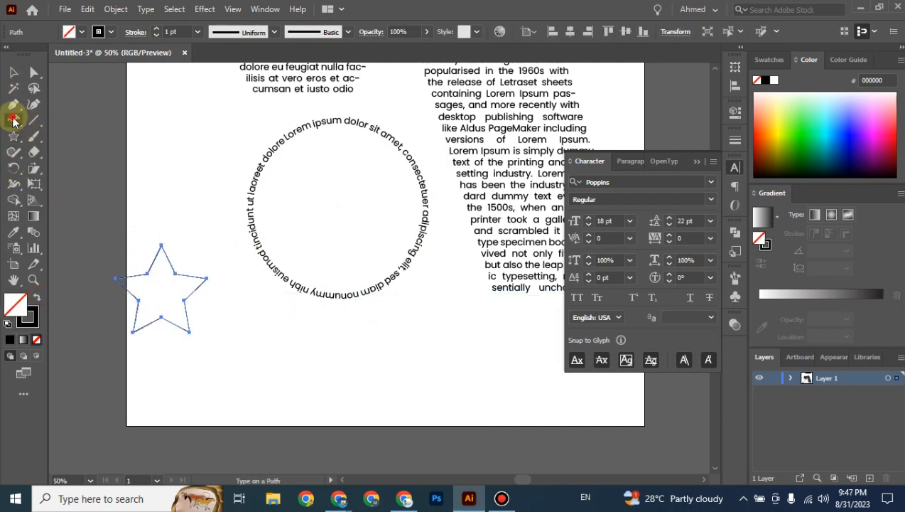
left_click(173, 269)
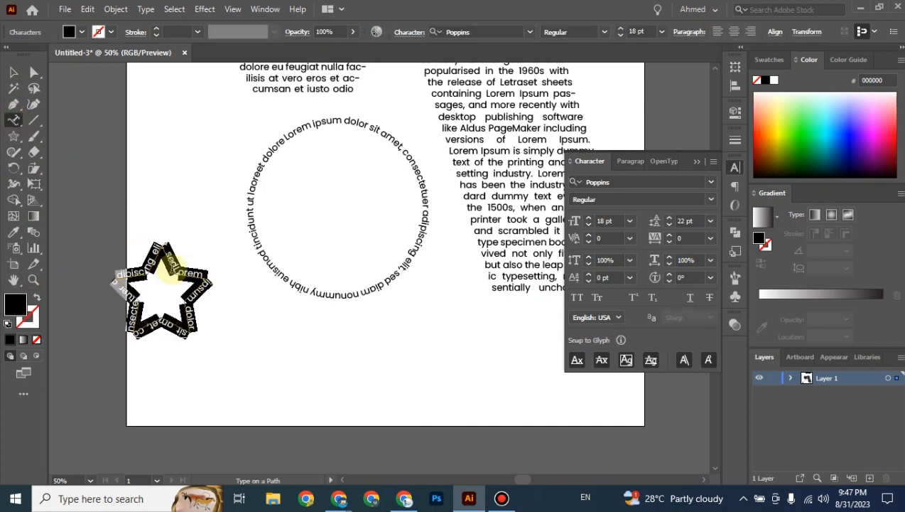
key("Escape")
left_click(252, 329)
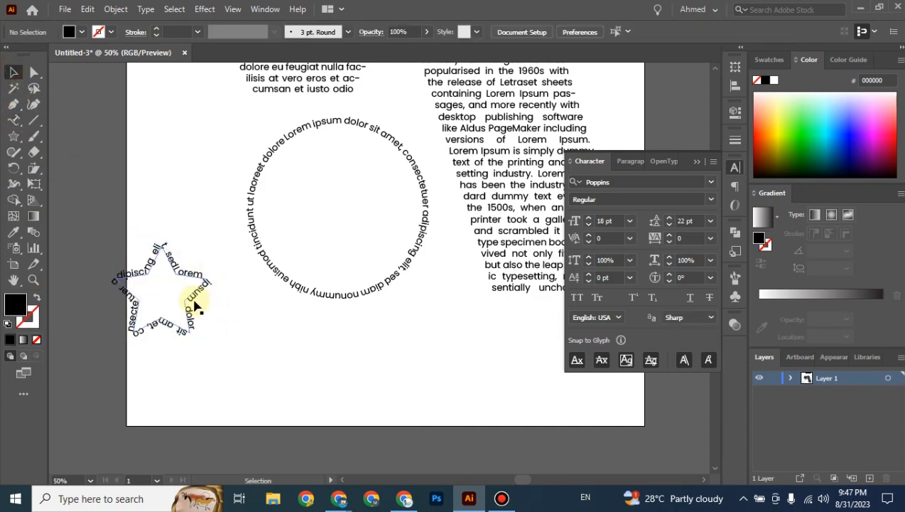
left_click_drag(196, 303, 263, 356)
left_click(288, 352)
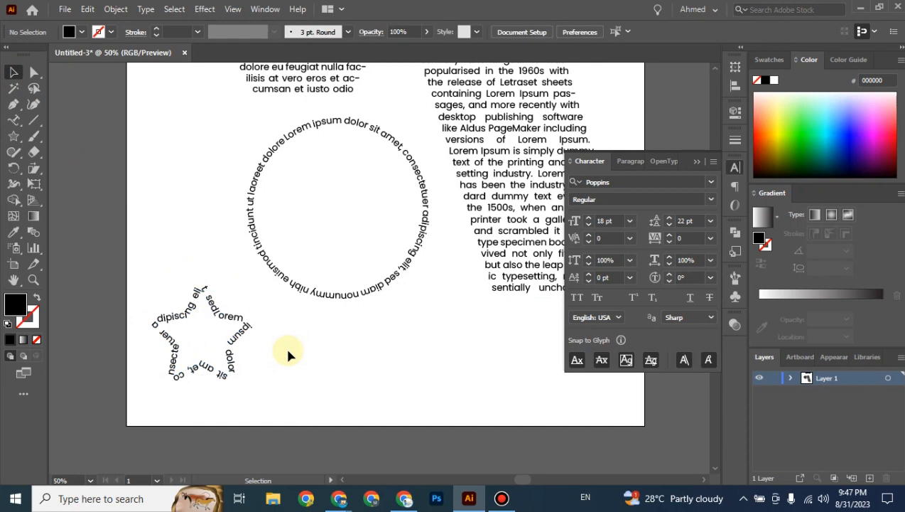
left_click_drag(277, 319, 170, 376)
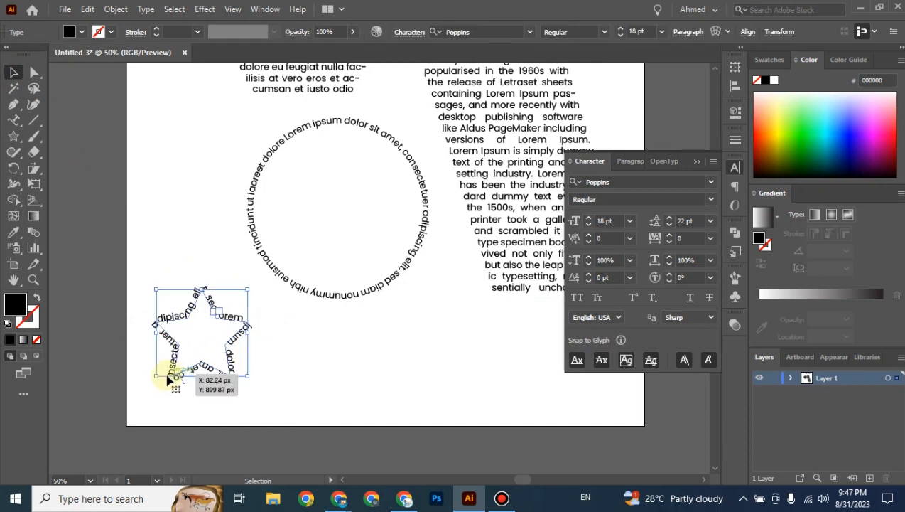
Delete the star text and set the circular text to 24 pt.
key("Delete")
left_click(352, 297)
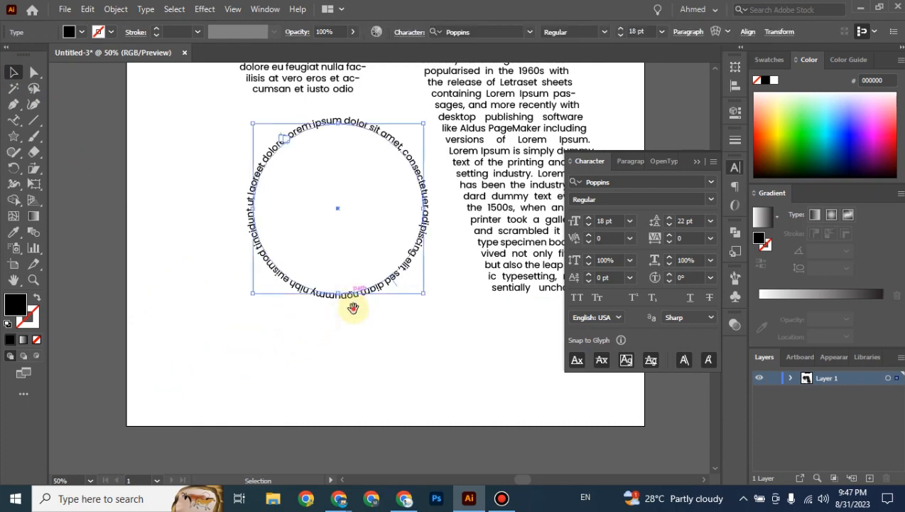
left_click_drag(353, 308, 299, 361)
key("ctrl+plus")
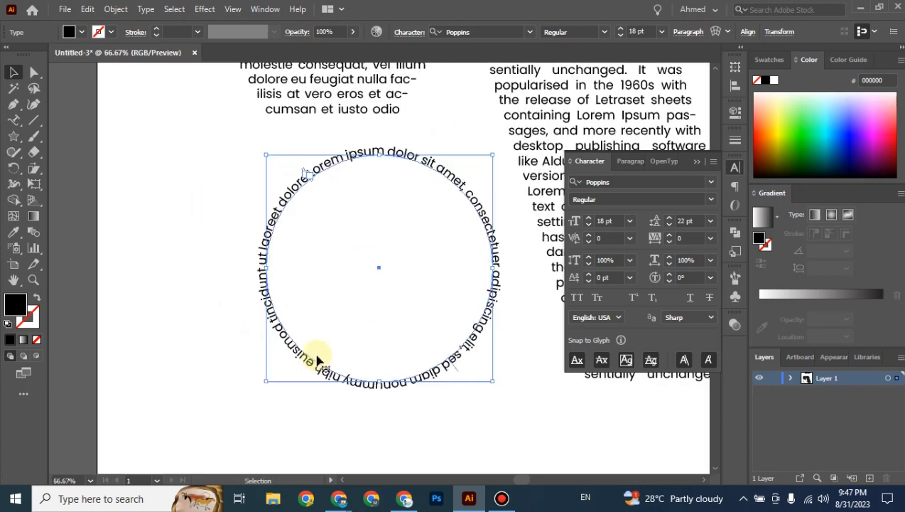
left_click(629, 223)
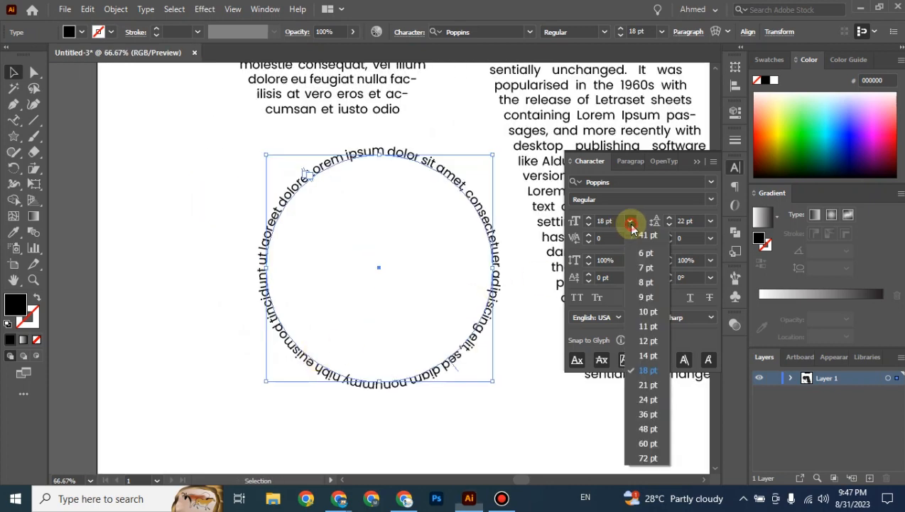
left_click(649, 399)
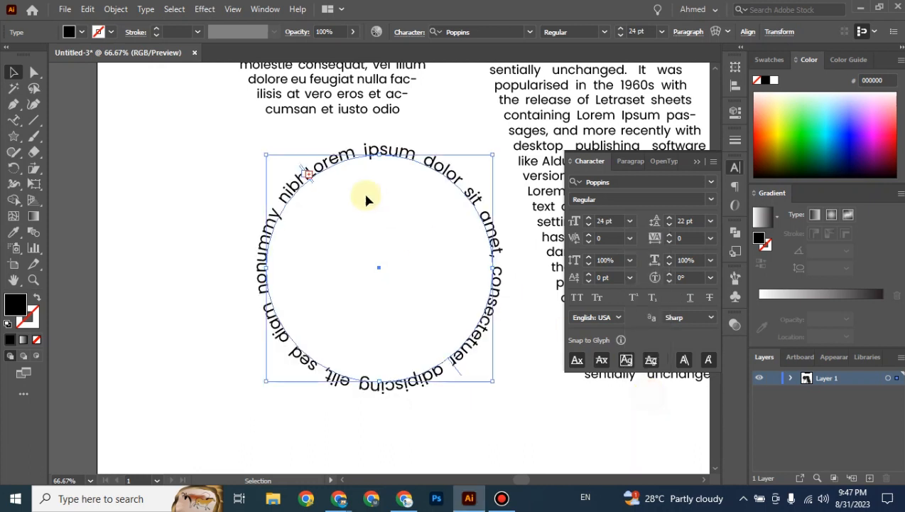
Replace the circle text with 'tode', then undo the mistyped text.
double_click(334, 164)
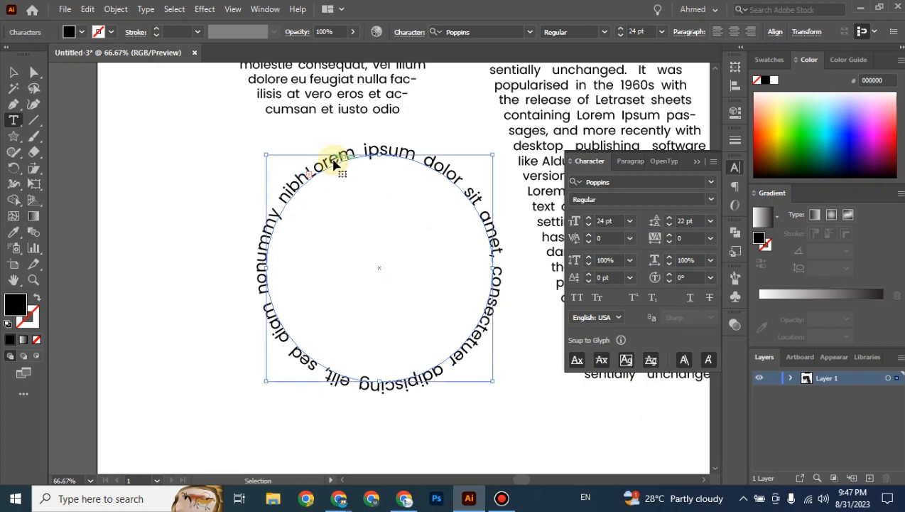
key("ctrl+a")
key("BackSpace")
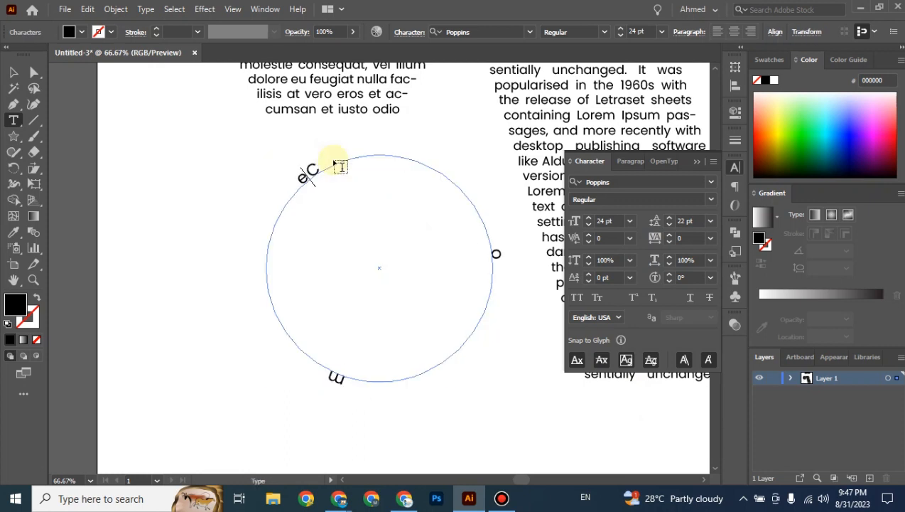
type("to")
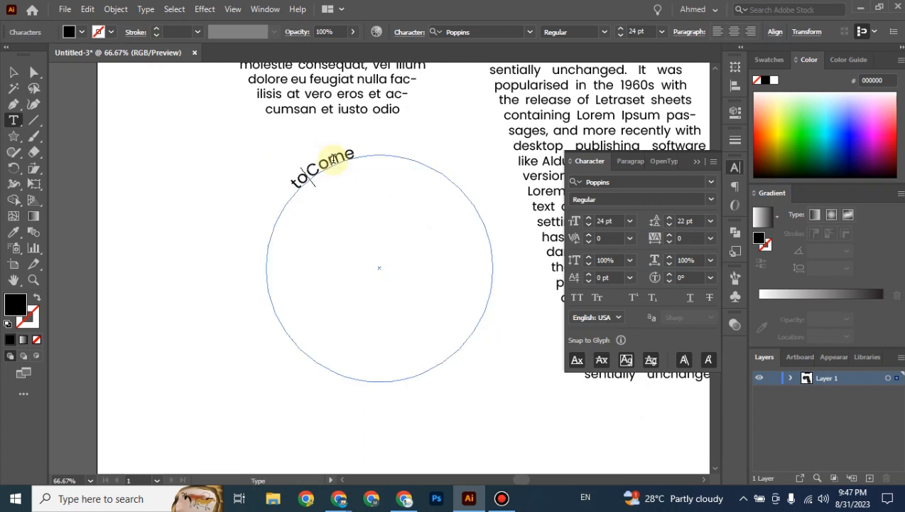
type("de")
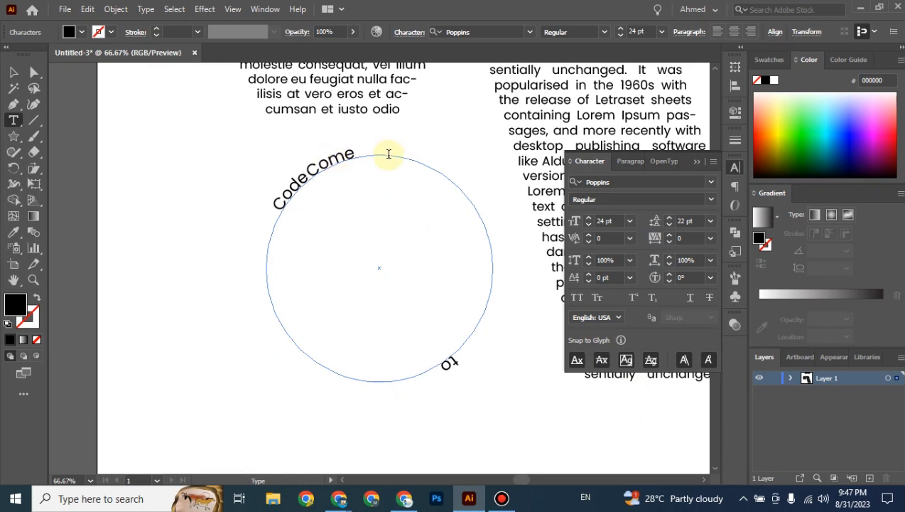
left_click(13, 71)
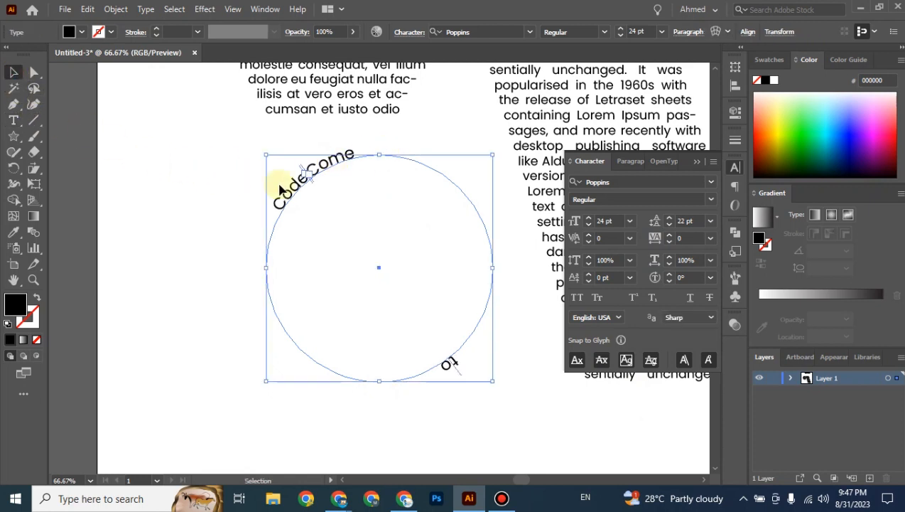
key("ctrl+z")
key("ctrl+z")
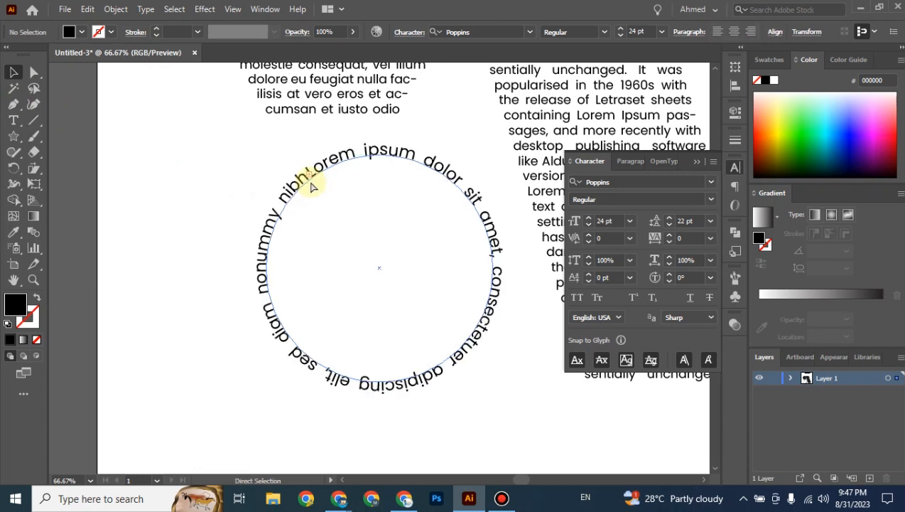
Left-align the circle's path text in the Paragraph panel.
double_click(428, 171)
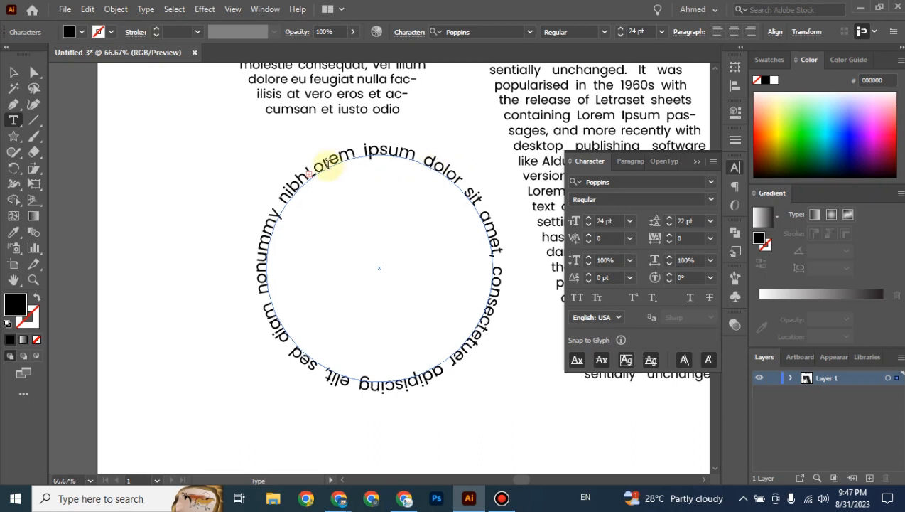
left_click(325, 164)
key("ctrl+shift+Right")
key("ctrl+shift+Right")
key("ctrl+shift+Right")
key("ctrl+shift+Right")
key("ctrl+shift+Right")
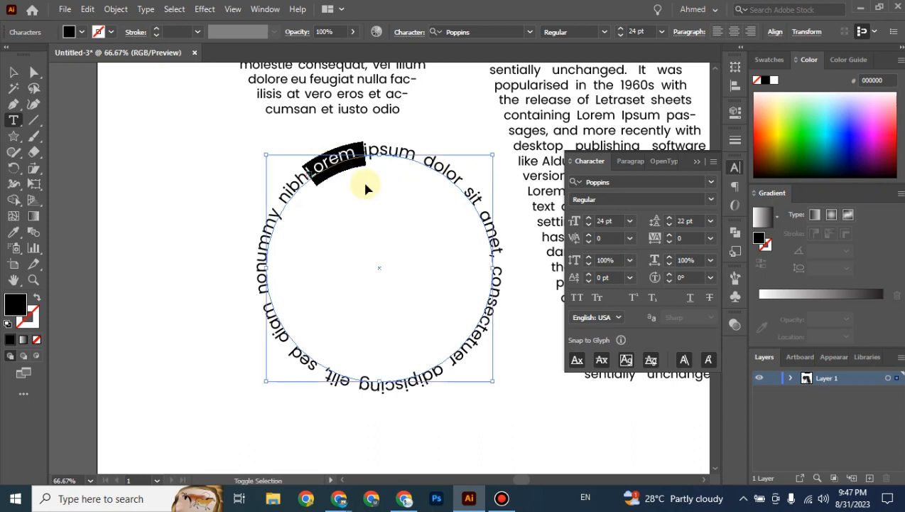
left_click(630, 161)
left_click(580, 184)
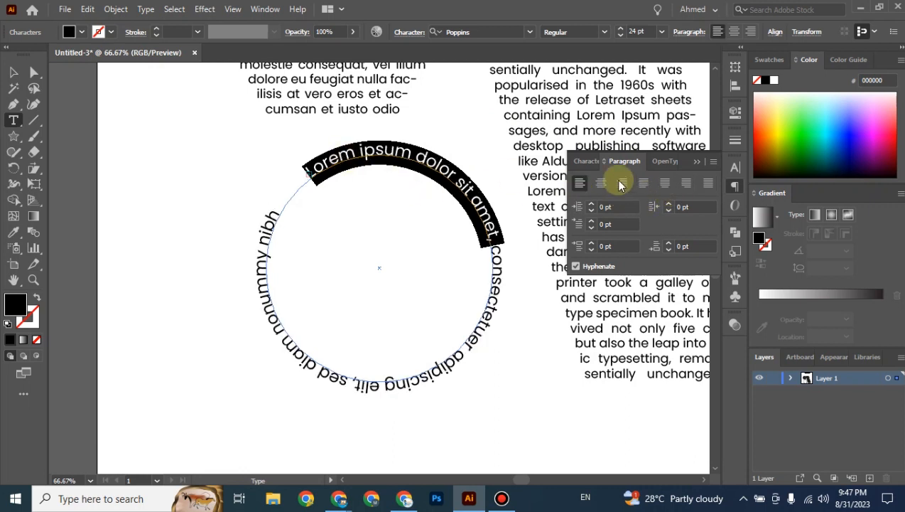
left_click(345, 159)
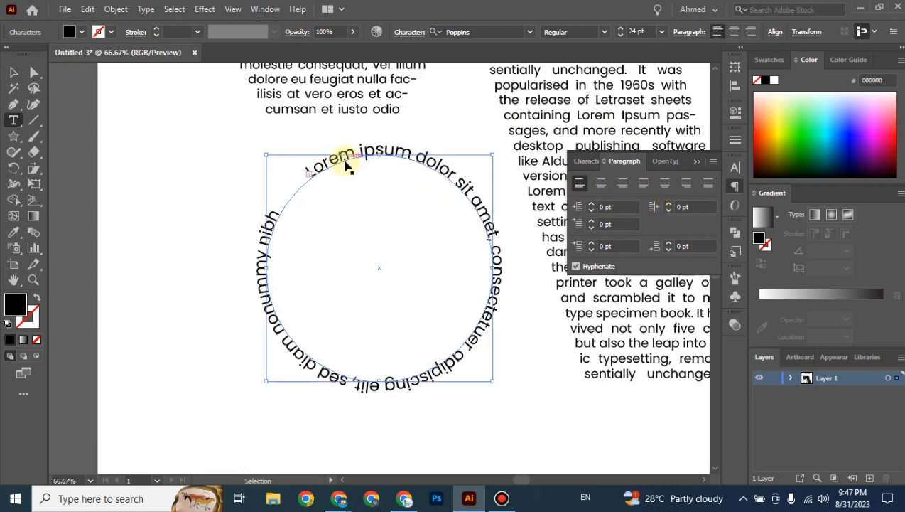
Replace the circle text with 'Come To Code Training Institute' and rotate it to arch over the top.
key("ctrl+a")
type("Come")
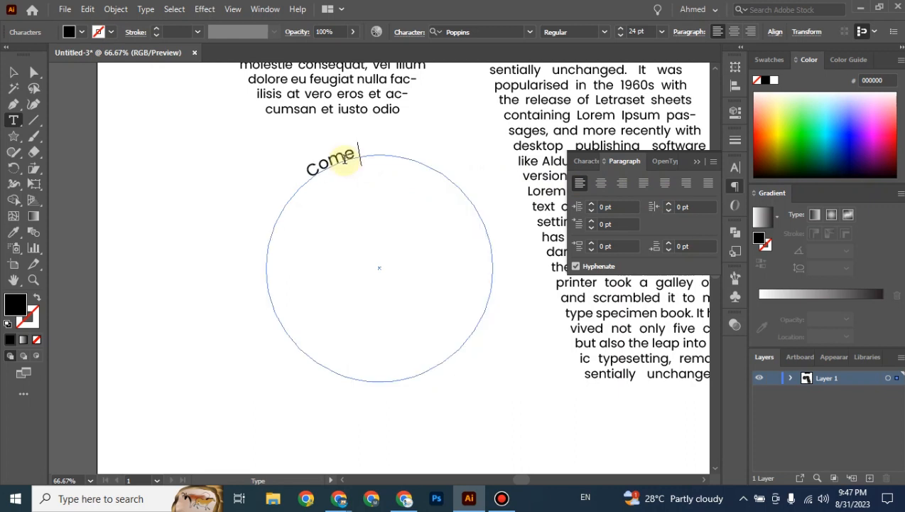
type(" To Code Tr")
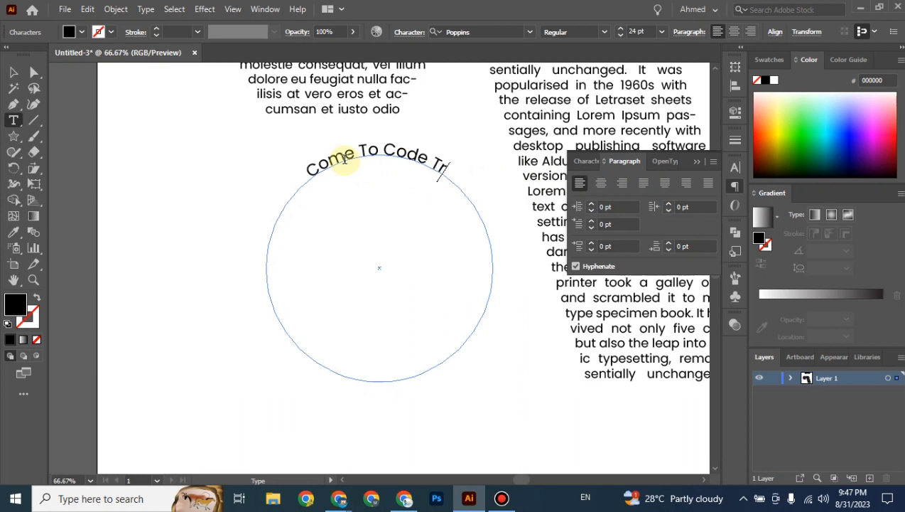
type("ainin")
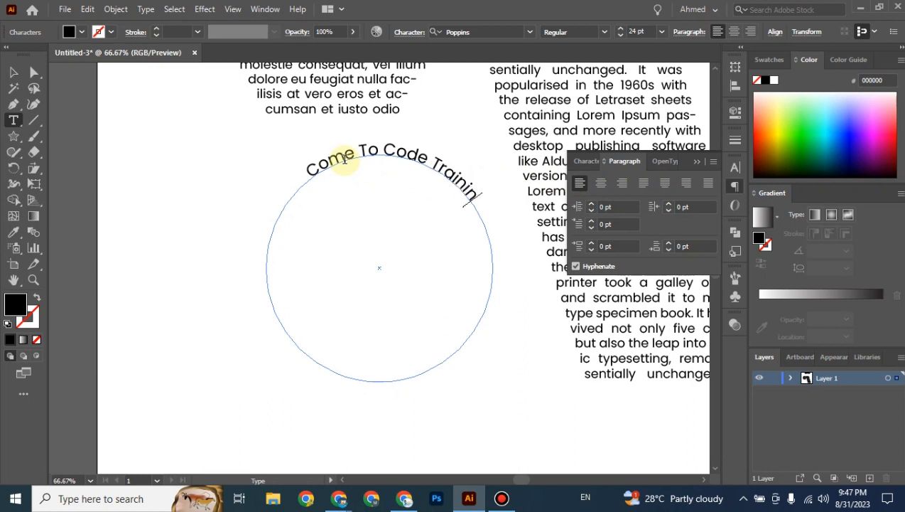
type("g Institute")
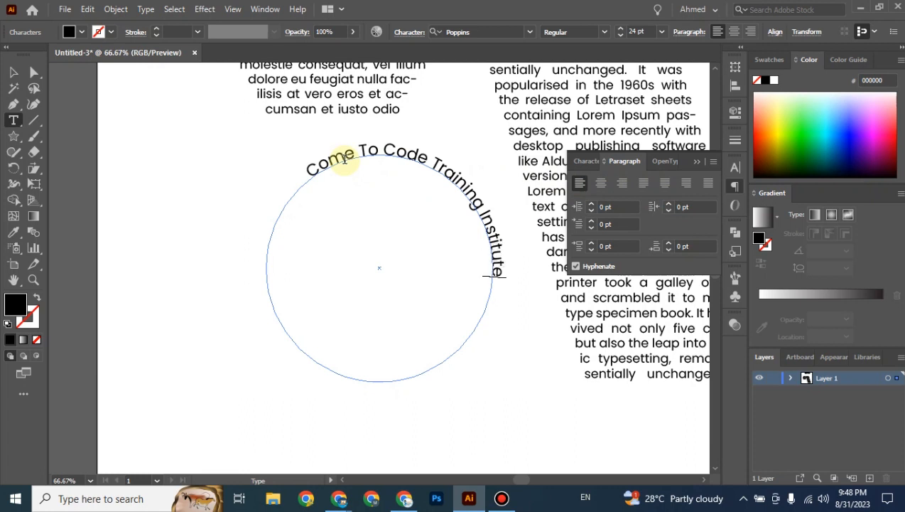
left_click(13, 72)
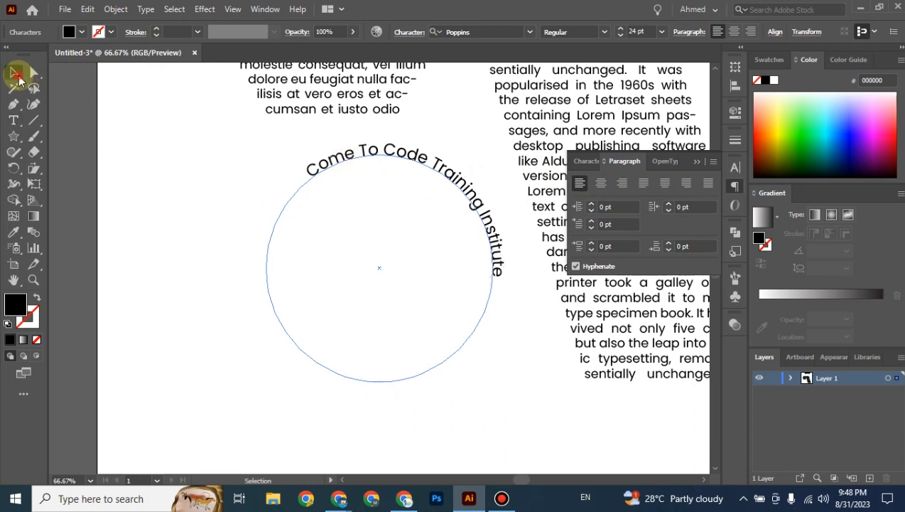
left_click(195, 182)
left_click(384, 161)
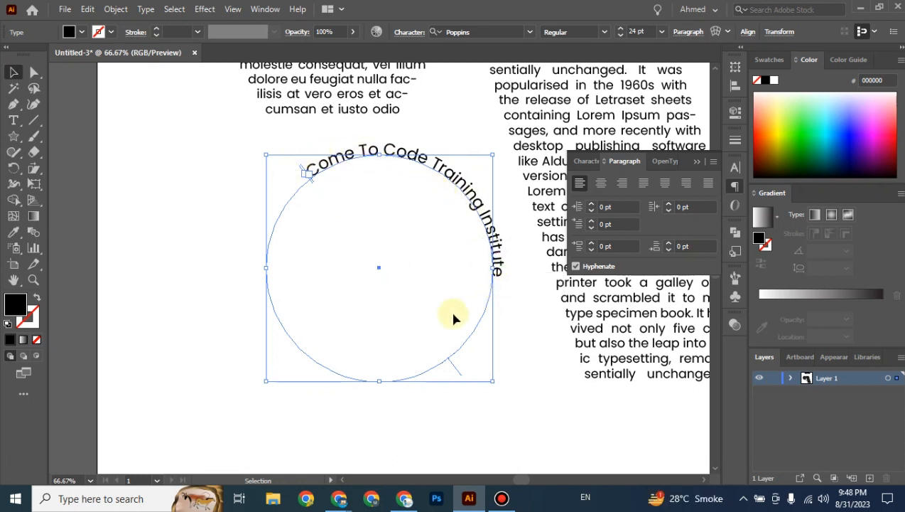
left_click_drag(498, 385, 545, 321)
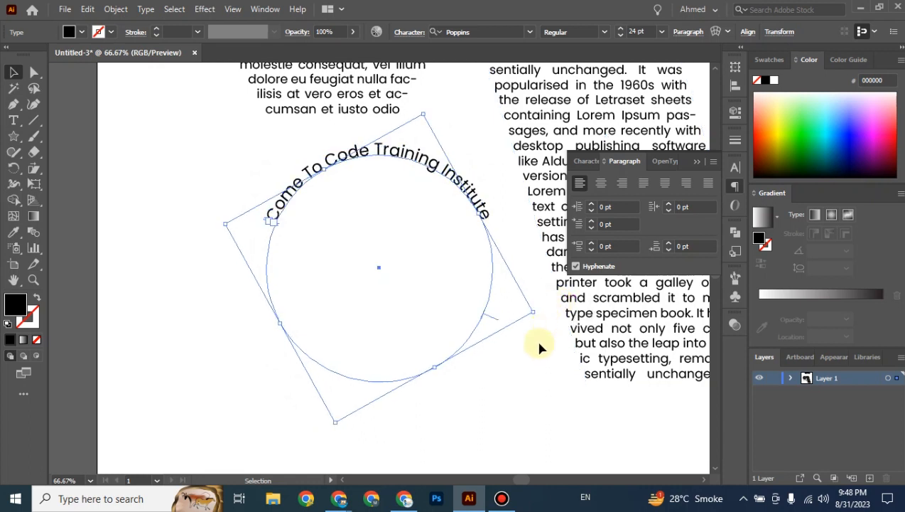
left_click(535, 371)
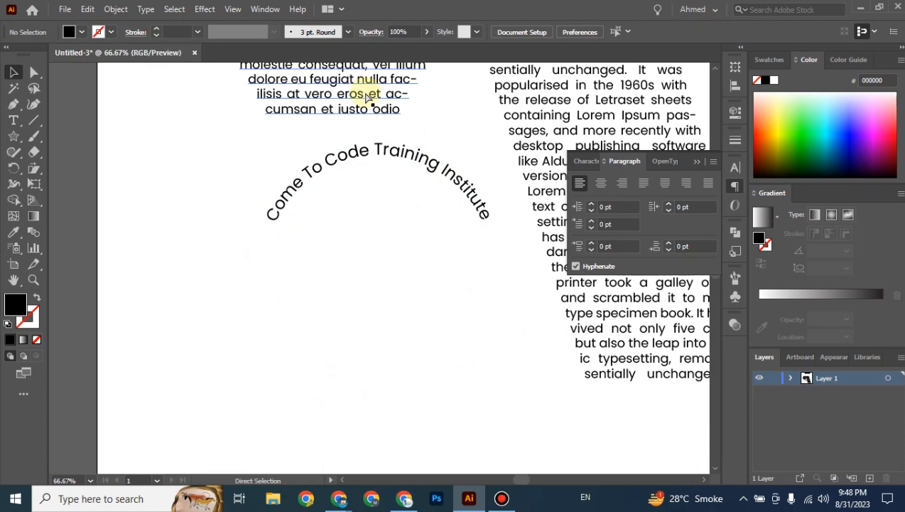
Show rulers, place a horizontal guide level with the arch's ends, then hide guides.
key("ctrl+r")
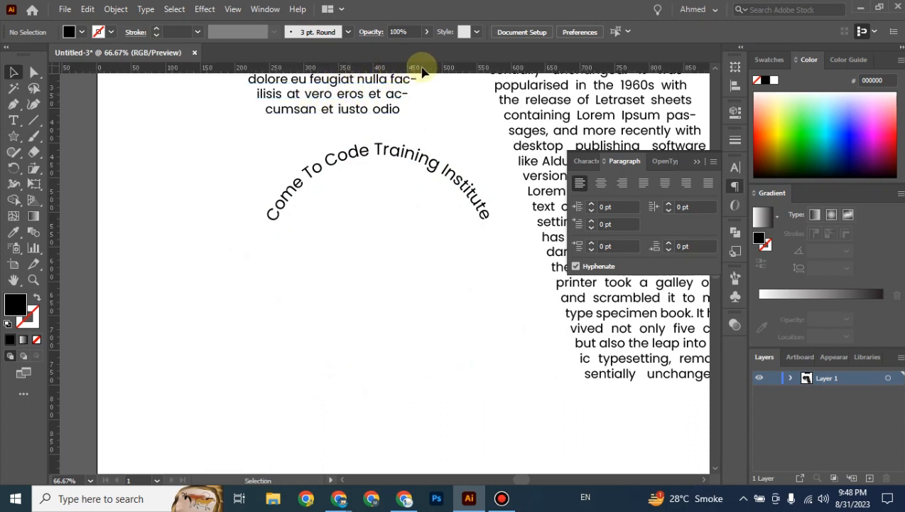
left_click_drag(422, 71, 414, 222)
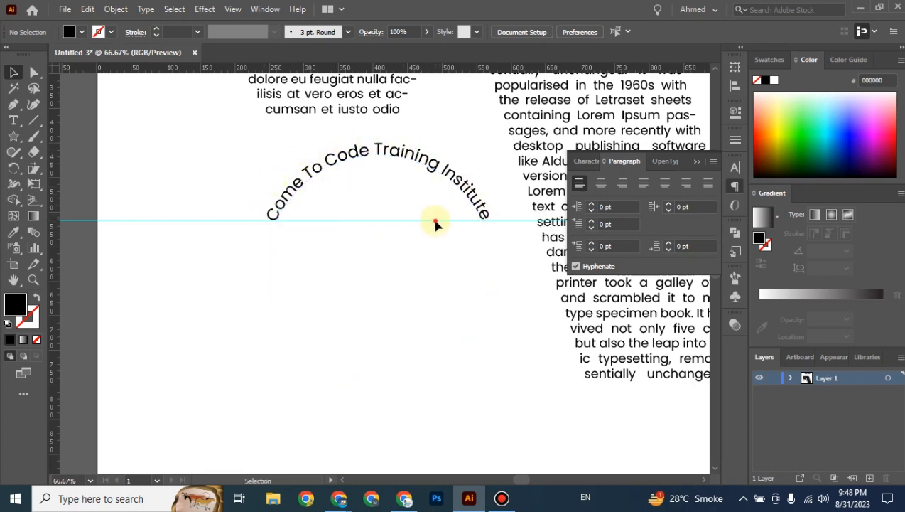
right_click(509, 268)
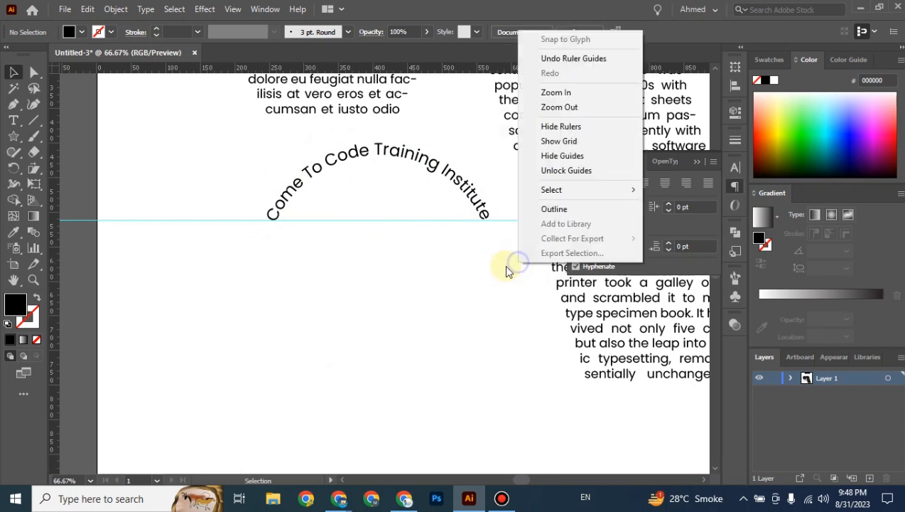
left_click(558, 158)
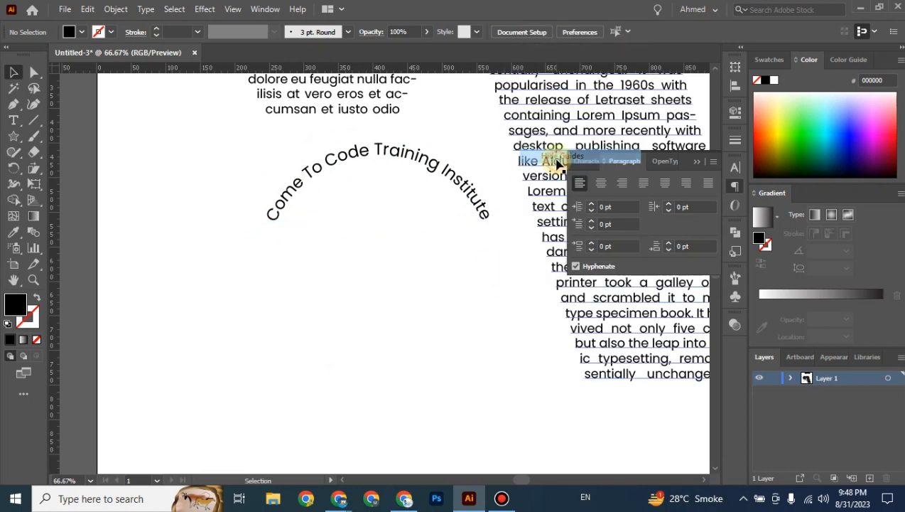
left_click(349, 158)
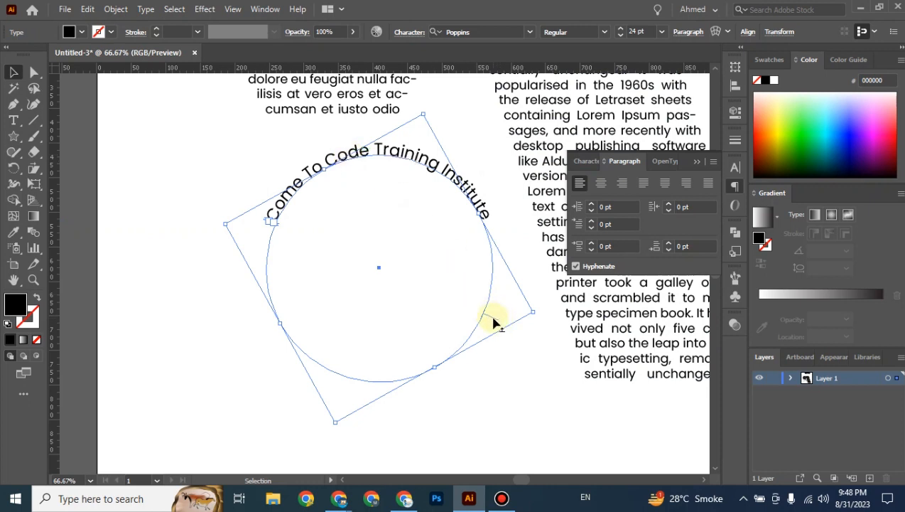
Slide the title text around the circle by dragging its path-type bracket.
left_click_drag(493, 320, 252, 216)
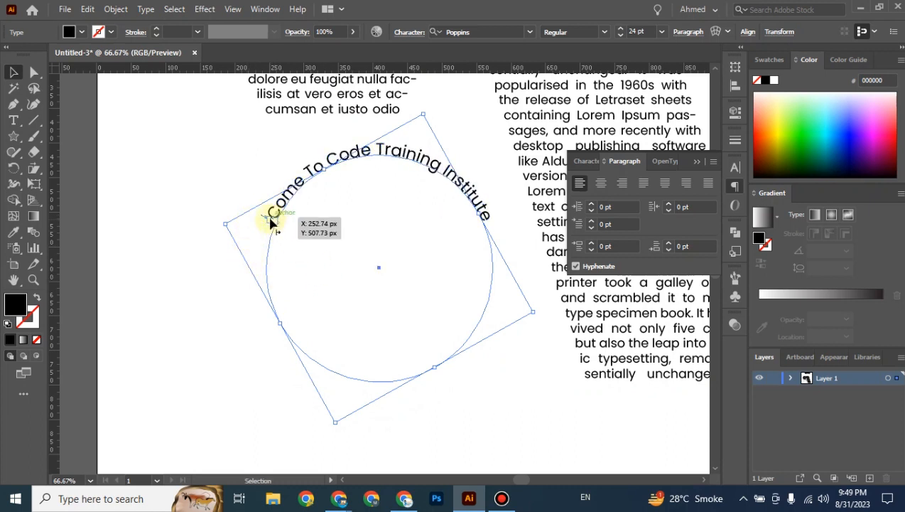
left_click_drag(276, 224, 364, 278)
key("ctrl+plus")
key("ctrl+plus")
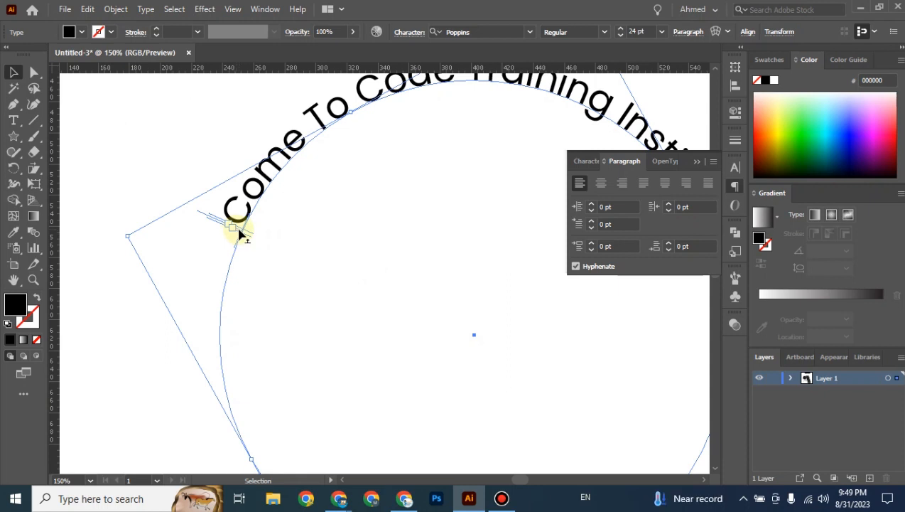
mouse_move(240, 232)
left_mouse_down()
mouse_move(237, 250)
mouse_move(226, 233)
left_mouse_up()
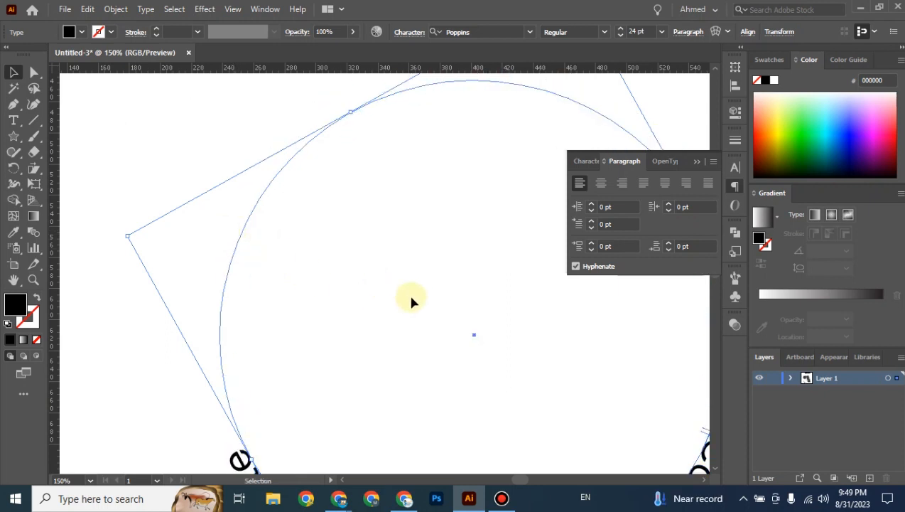
left_click_drag(366, 259, 110, 143)
left_click_drag(462, 327, 467, 301)
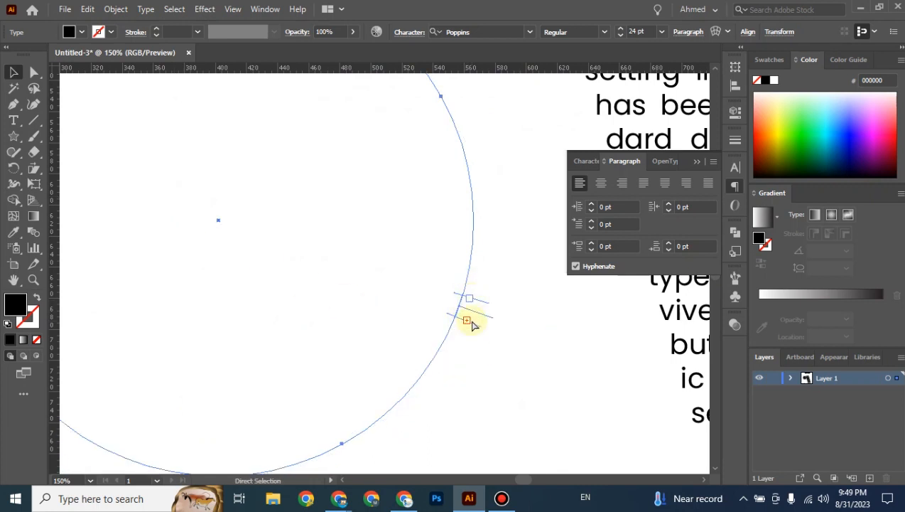
key("ctrl+minus")
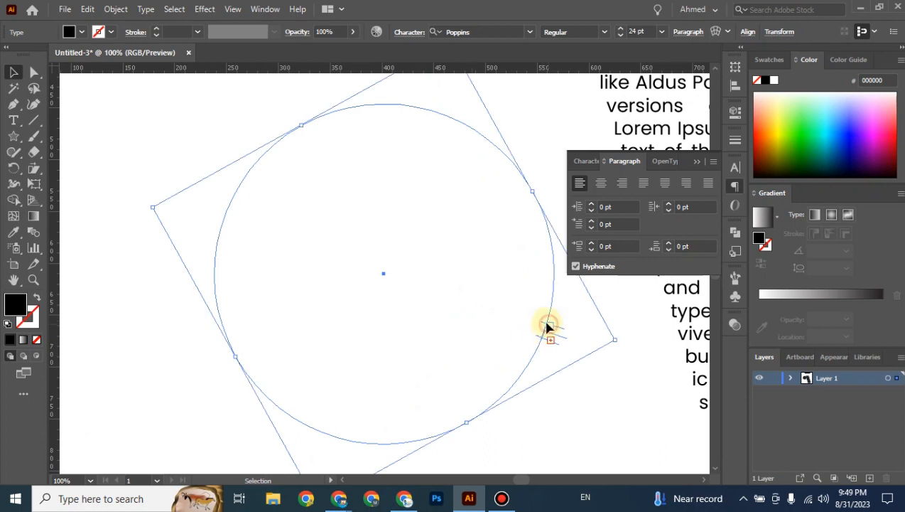
left_click_drag(546, 326, 548, 348)
Add a small text frame, slide the title again, then undo back to the top arch.
key("t")
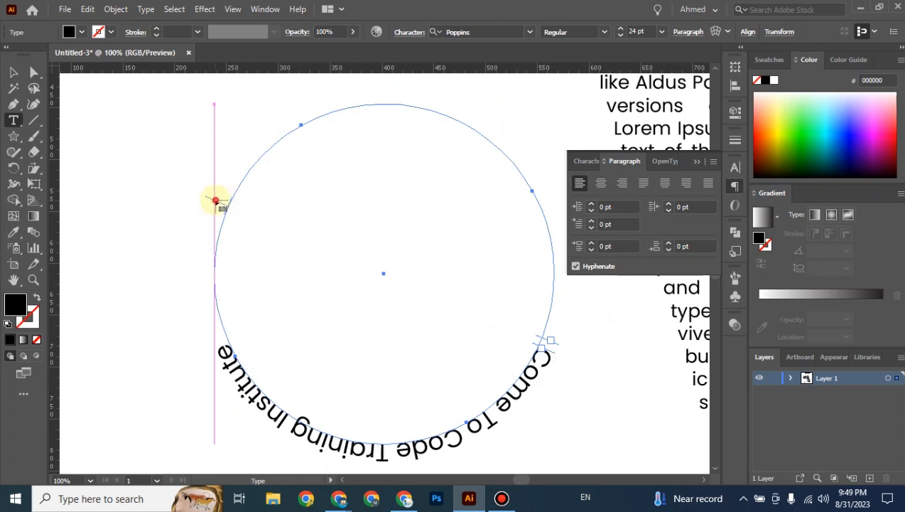
left_click_drag(215, 200, 210, 230)
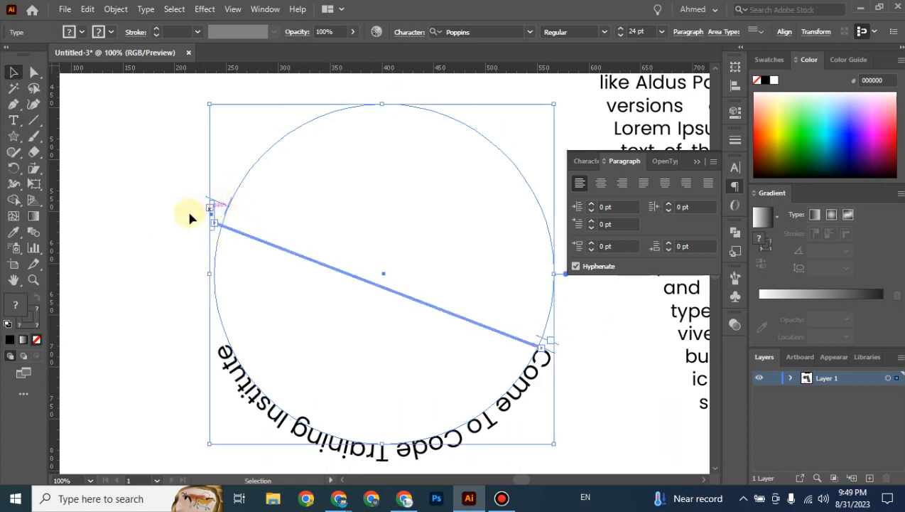
left_click(190, 217)
left_click(226, 211)
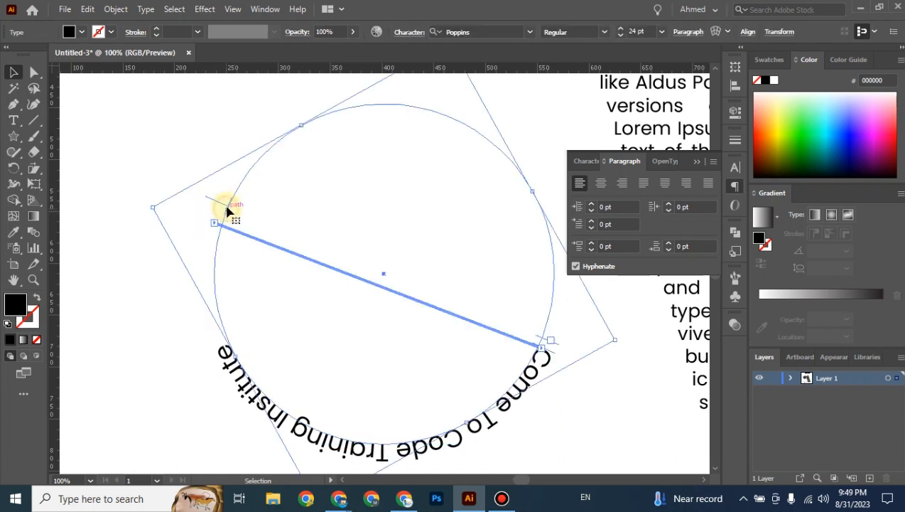
left_click_drag(220, 204, 233, 142)
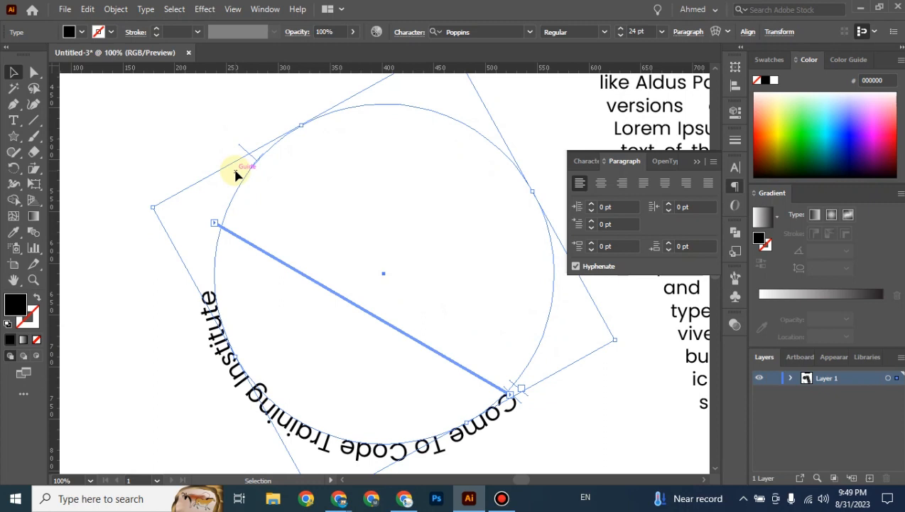
left_click(270, 205)
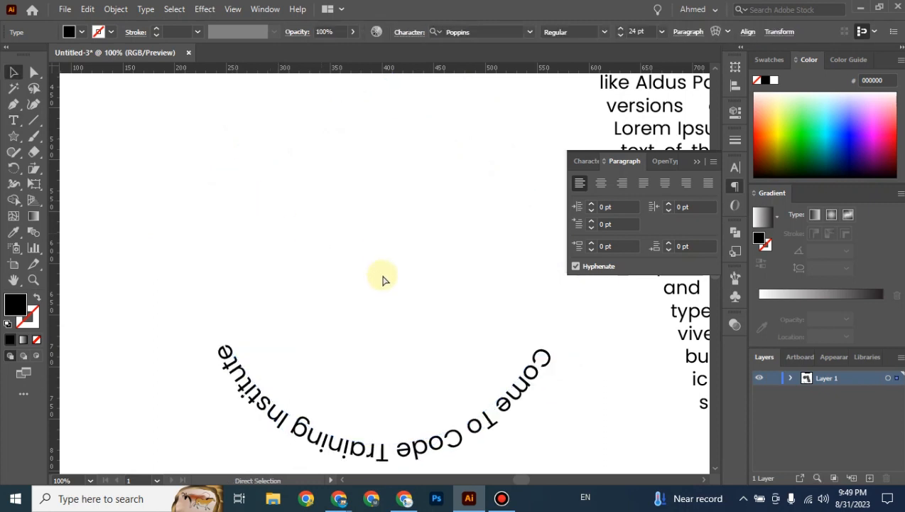
key("ctrl+z")
key("ctrl+z")
key("ctrl+z")
key("ctrl+z")
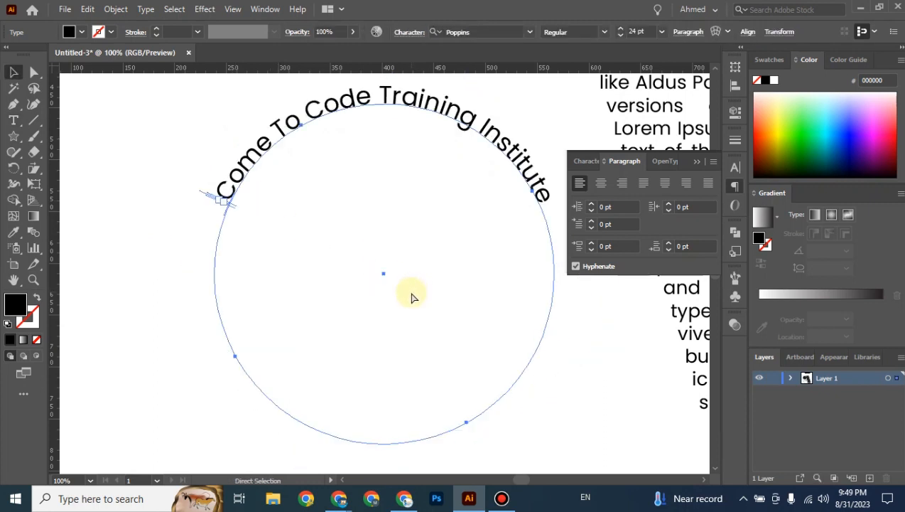
Slide the curved title text along the circle so it spans evenly across the top.
left_click(134, 127)
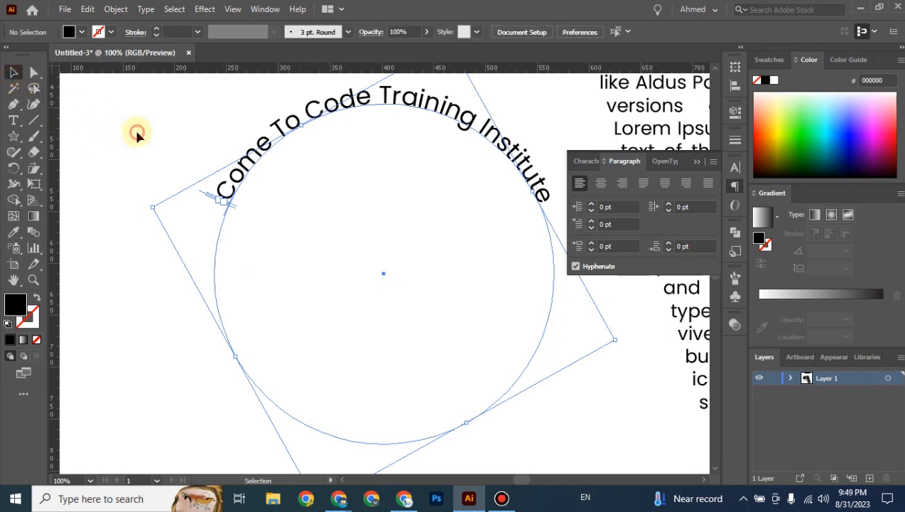
left_click_drag(349, 279, 292, 333)
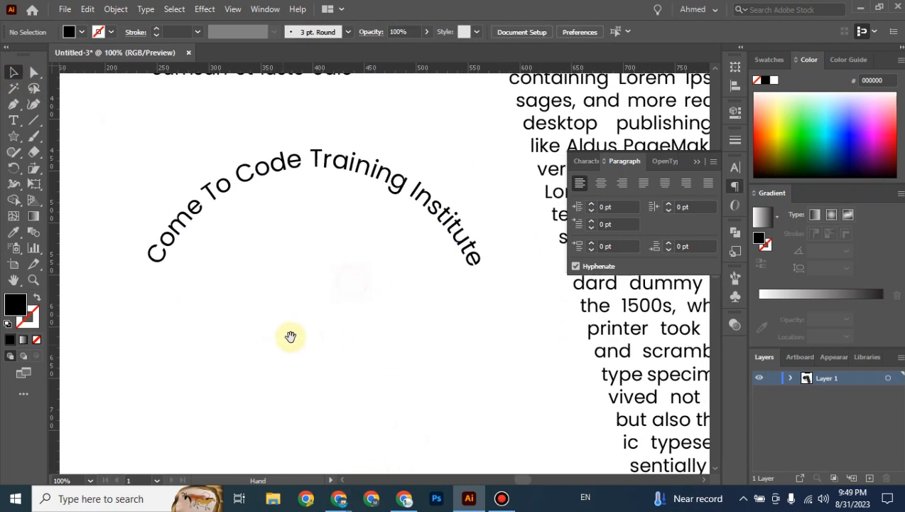
left_click(345, 172)
key("ctrl+minus")
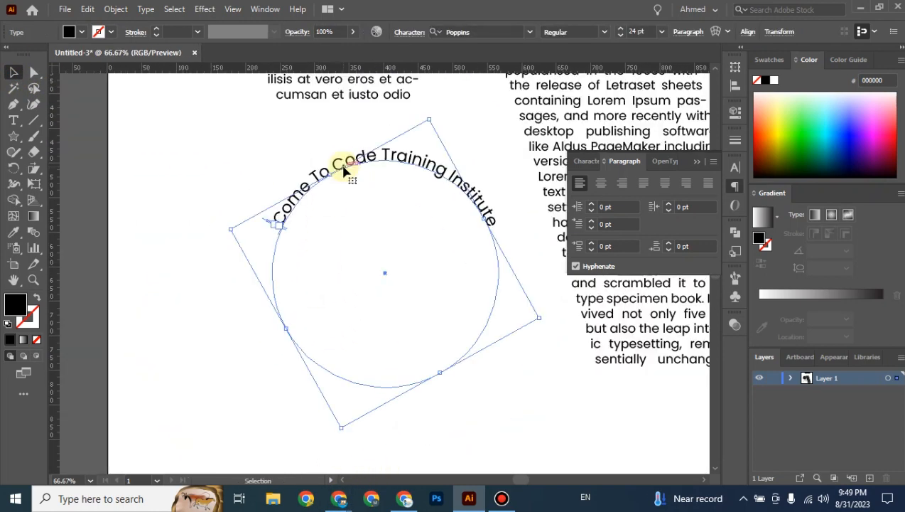
left_click_drag(480, 177, 437, 185)
left_click_drag(505, 370, 475, 342)
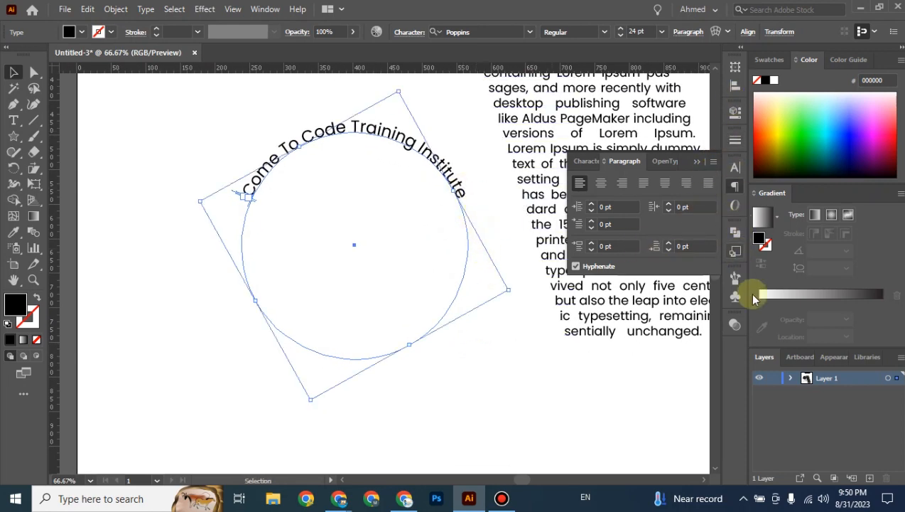
Expand Layer 1 in the Layers panel and target the curved title sublayer, toggling its visibility.
left_click(791, 377)
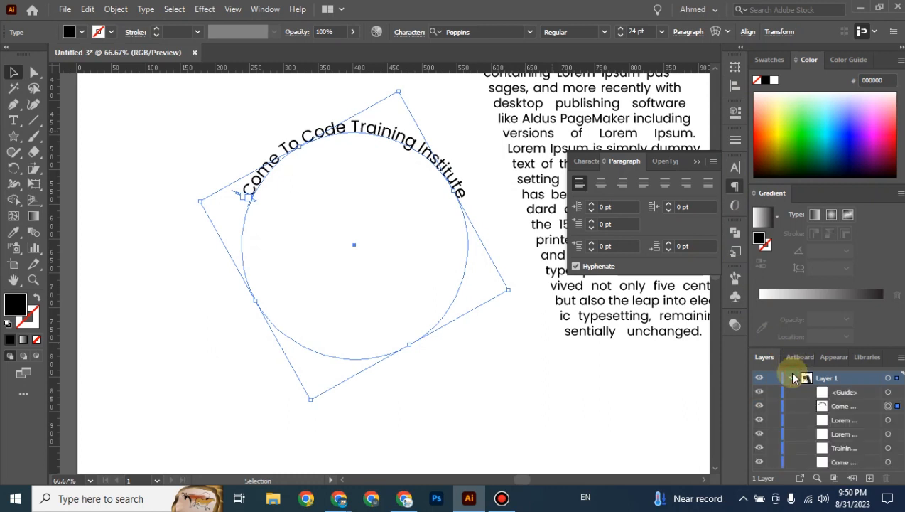
left_click(846, 406)
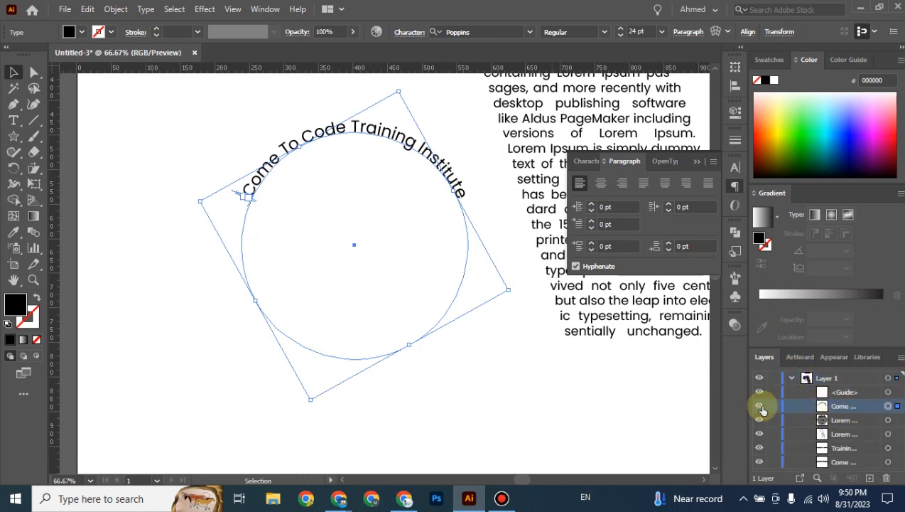
left_click(759, 406)
Restore the title's visibility and draw a new outline-only circle below the paragraph text.
left_click(759, 407)
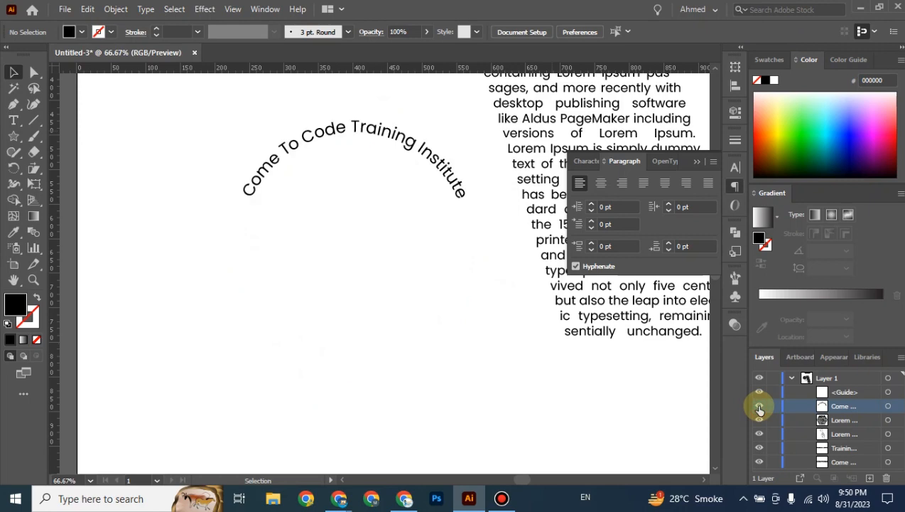
left_click(456, 176)
key("space")
left_click_drag(520, 345, 410, 299)
right_click(19, 137)
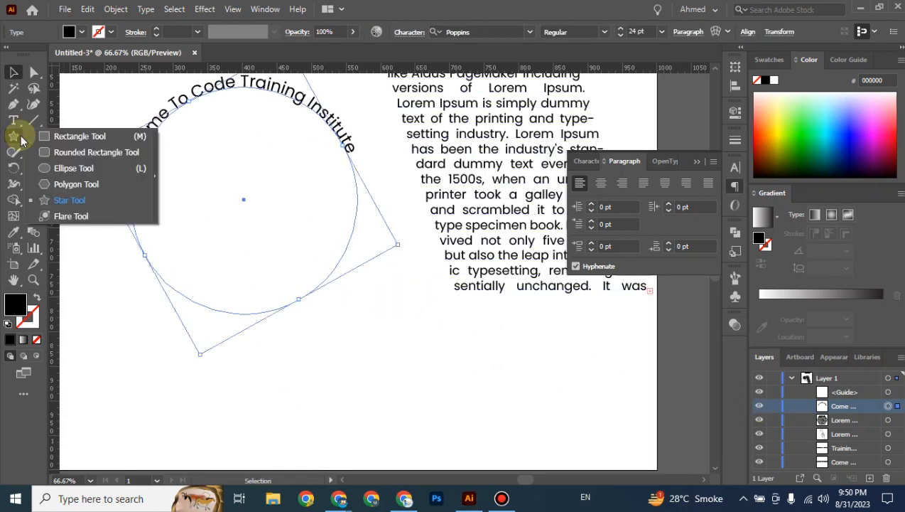
left_click(74, 167)
left_click_drag(351, 323, 477, 449)
scroll(517, 384, "down", 2)
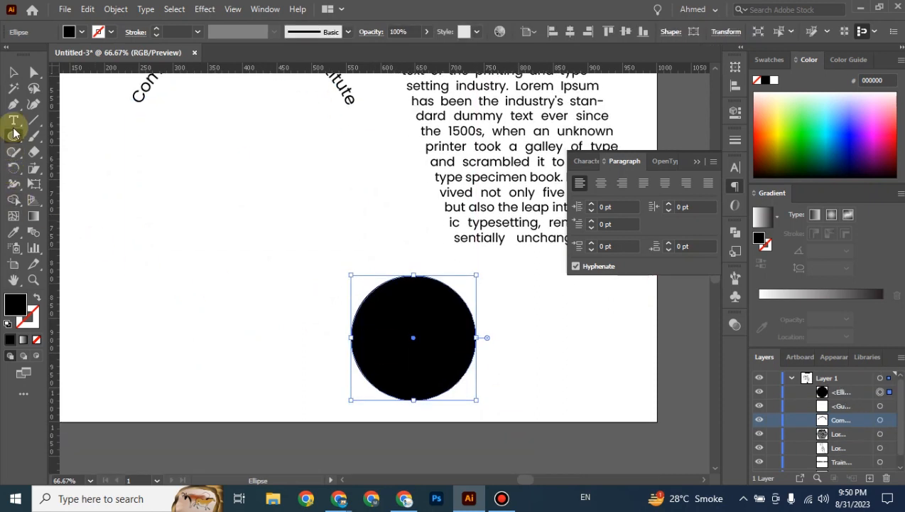
left_click(38, 299)
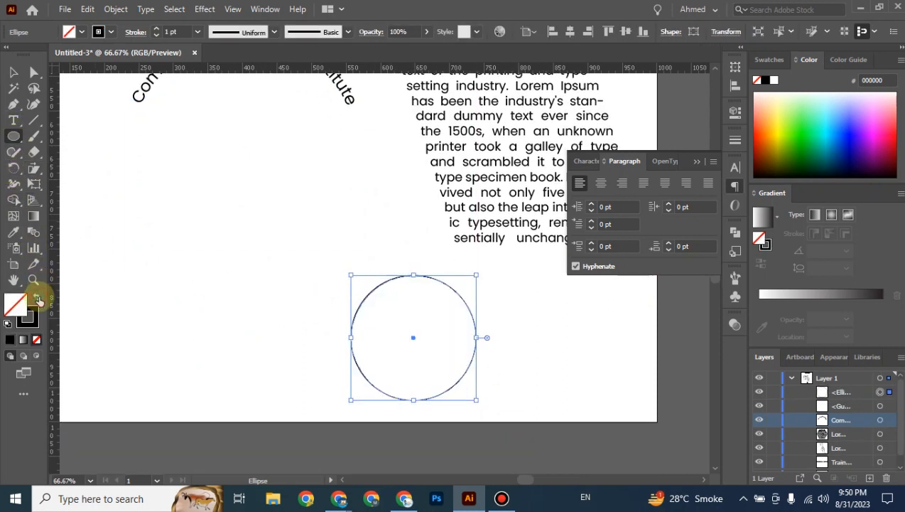
Type the person's name along the new circle's top edge with Type on a Path.
left_click(13, 122)
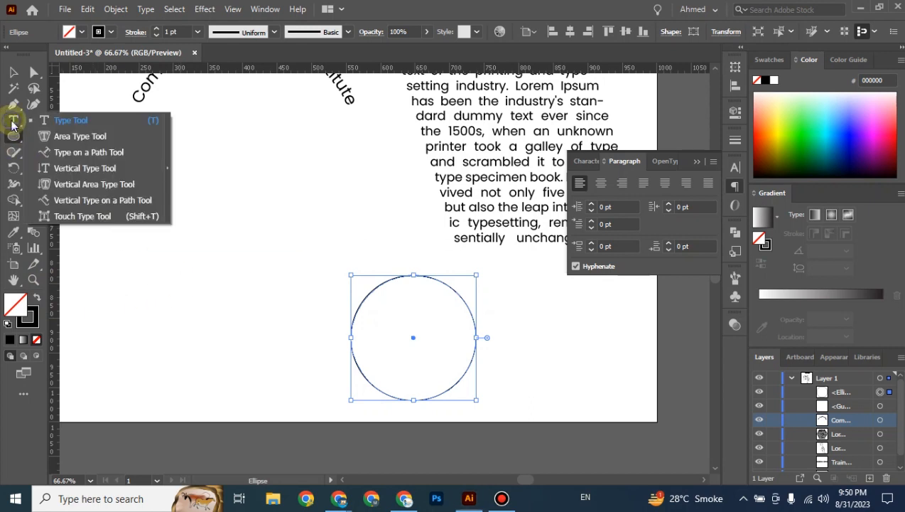
left_click(71, 152)
left_click(394, 278)
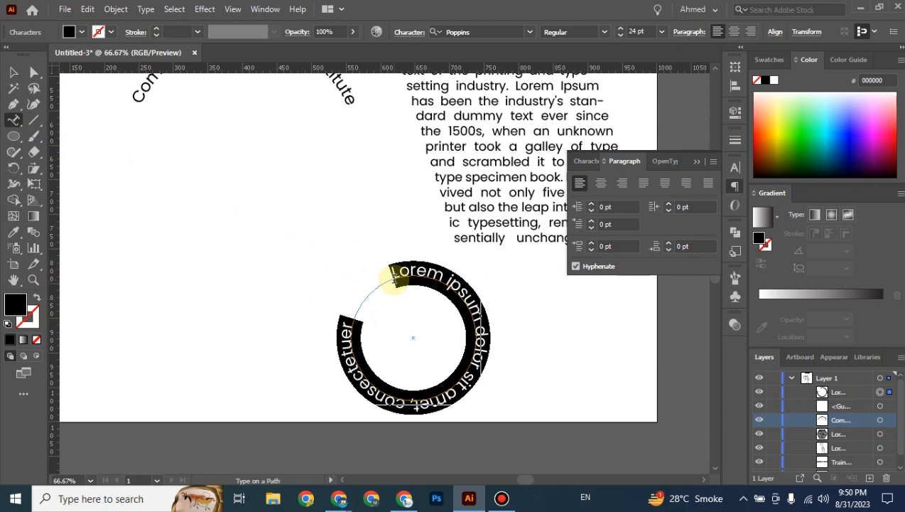
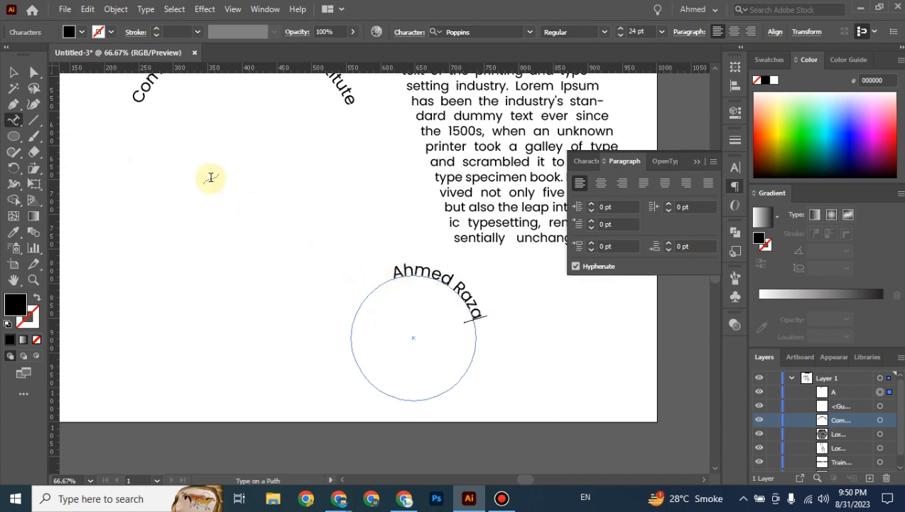
left_click(14, 73)
Try sliding the name along the second circle, then undo the move.
left_click_drag(572, 354, 469, 319)
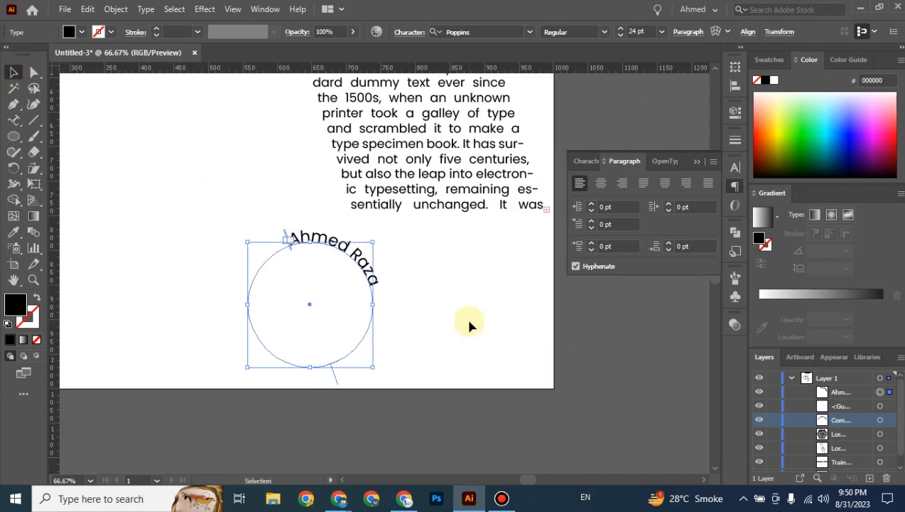
key("ctrl+plus")
key("ctrl+plus")
left_click_drag(606, 355, 574, 358)
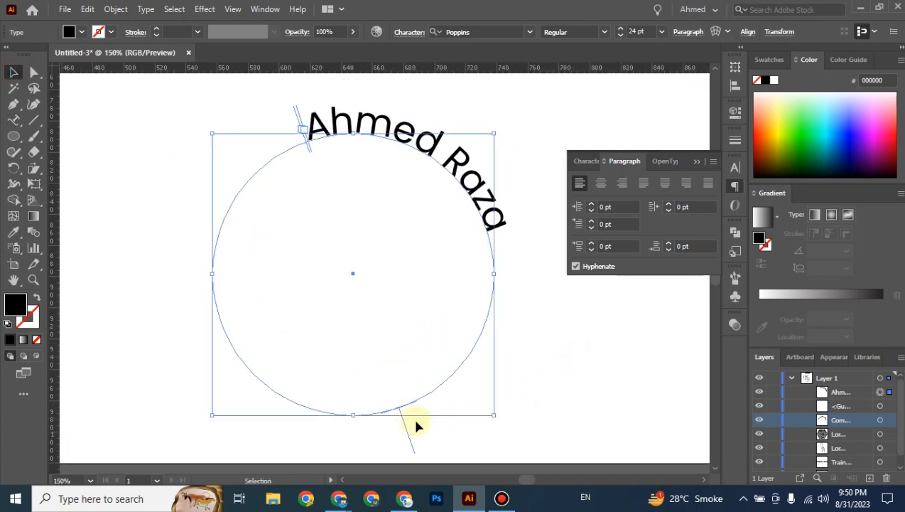
left_click_drag(407, 427, 470, 392)
key("ctrl+minus")
key("ctrl+minus")
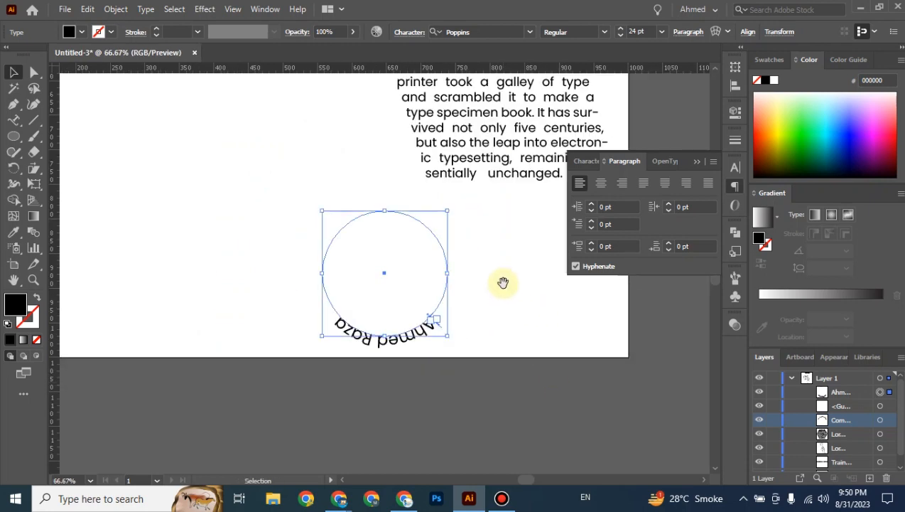
left_click_drag(503, 283, 496, 342)
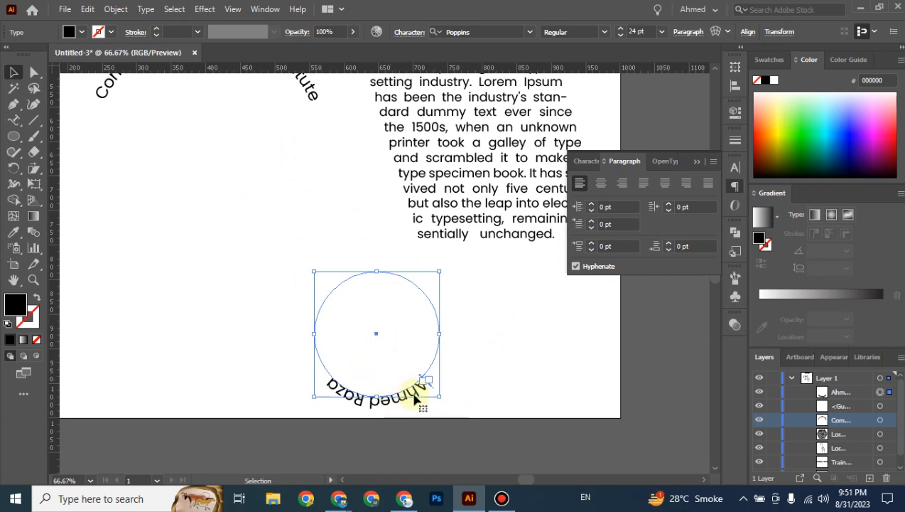
scroll(417, 409, "up", 1)
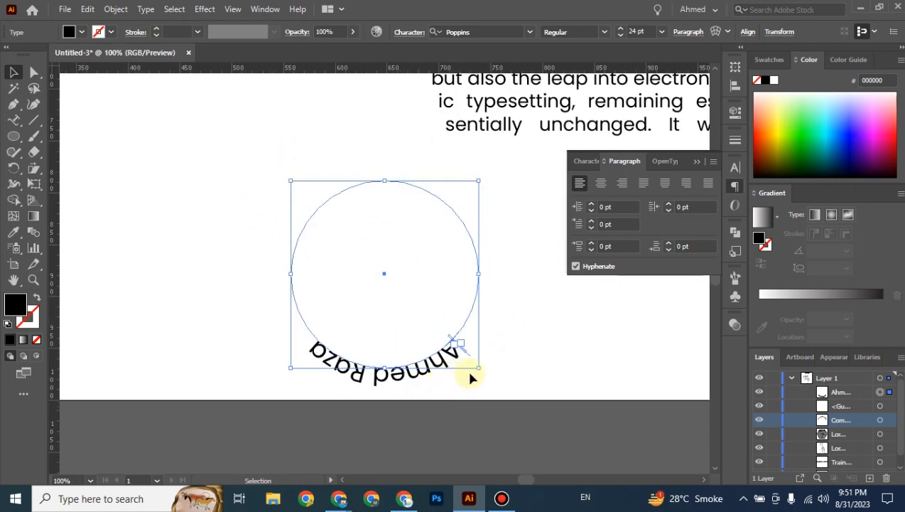
key("ctrl+plus")
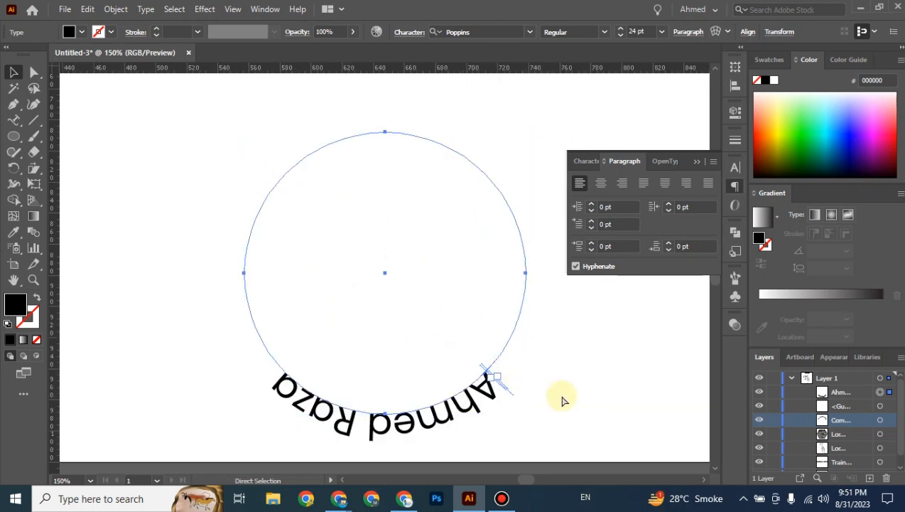
key("ctrl+z")
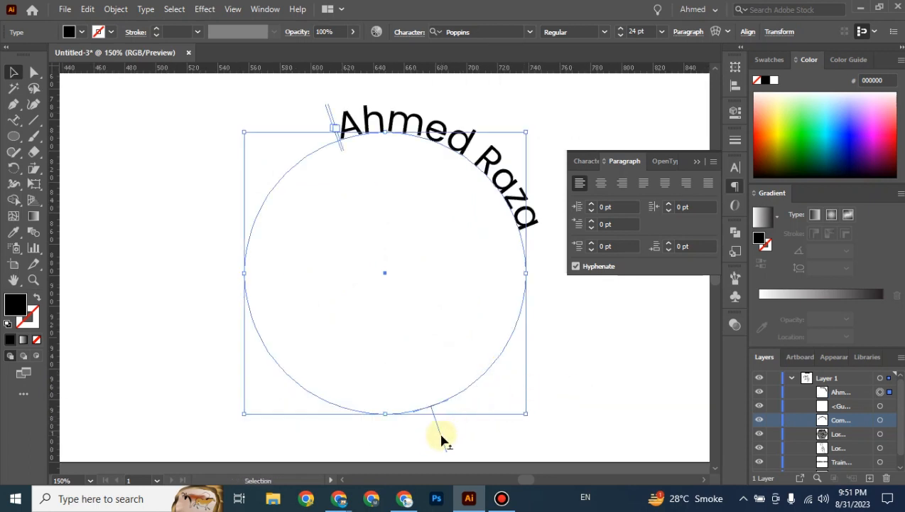
Slide the name round to the bottom of the second circle and deselect it.
left_click_drag(442, 440, 507, 397)
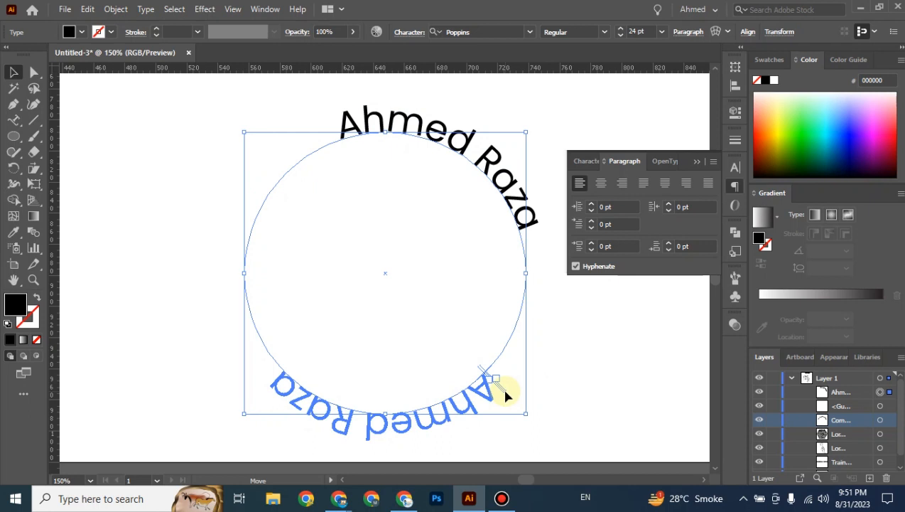
left_click_drag(503, 392, 489, 186)
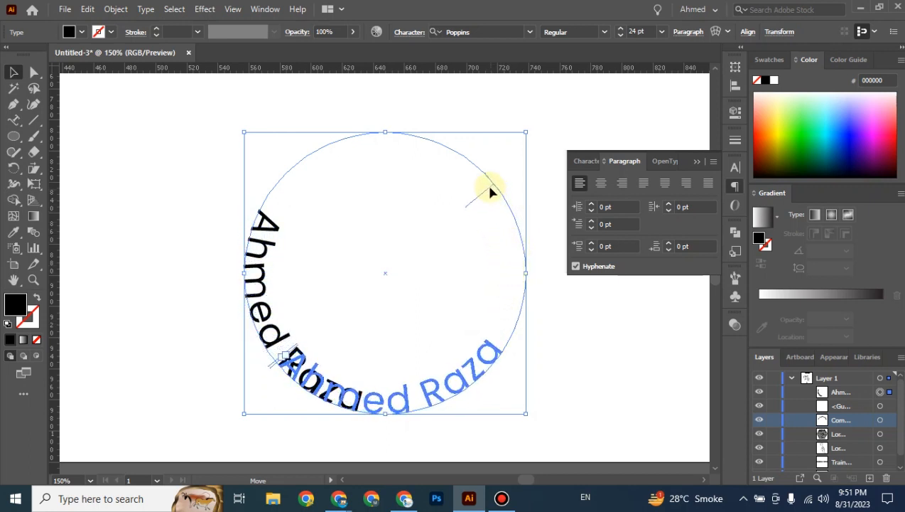
left_click_drag(521, 260, 523, 261)
left_click(600, 354)
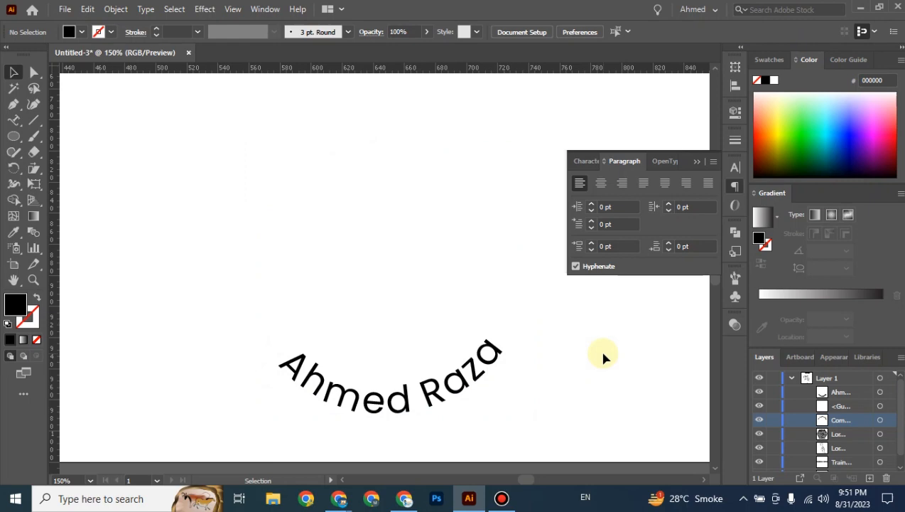
key("ctrl+minus")
key("ctrl+minus")
left_click(422, 324)
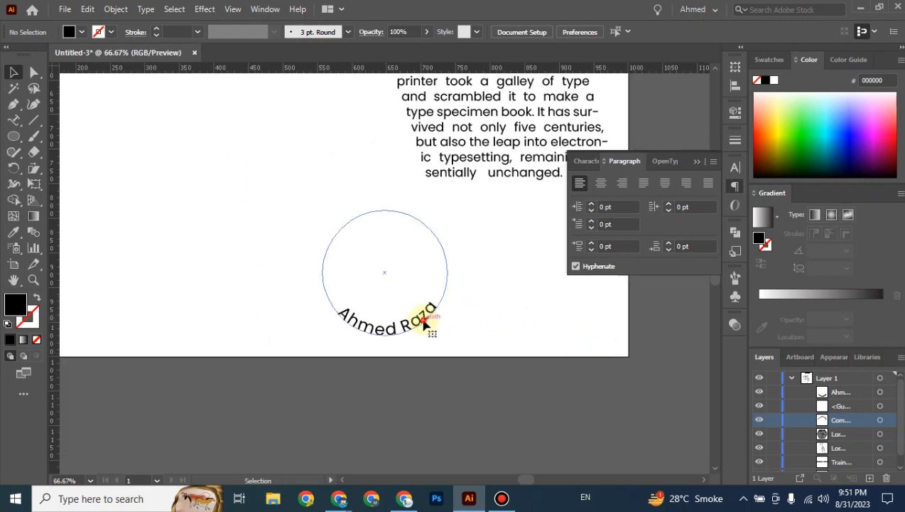
Drag the name's path text lower on the page, beneath the title arch.
left_click_drag(484, 299, 521, 374)
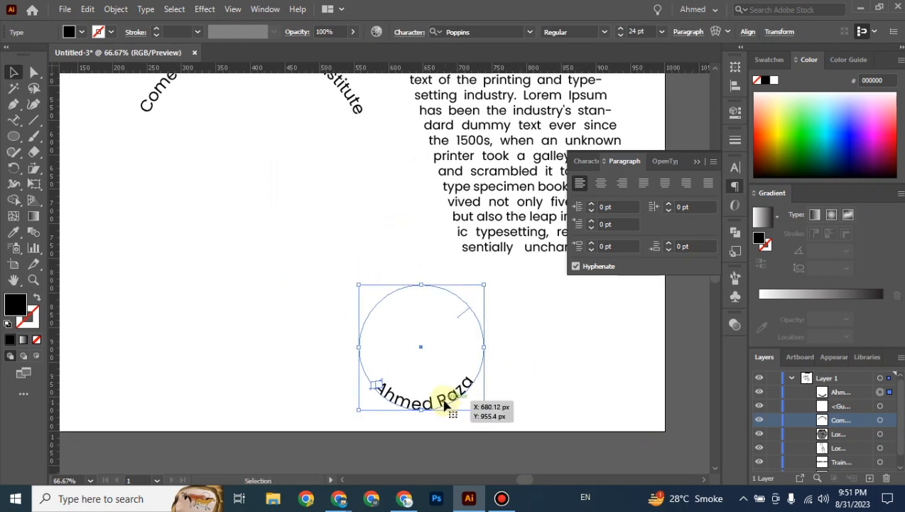
left_click_drag(393, 402, 282, 189)
left_click(568, 368)
left_click(371, 300)
key("space")
left_click_drag(287, 301, 334, 405)
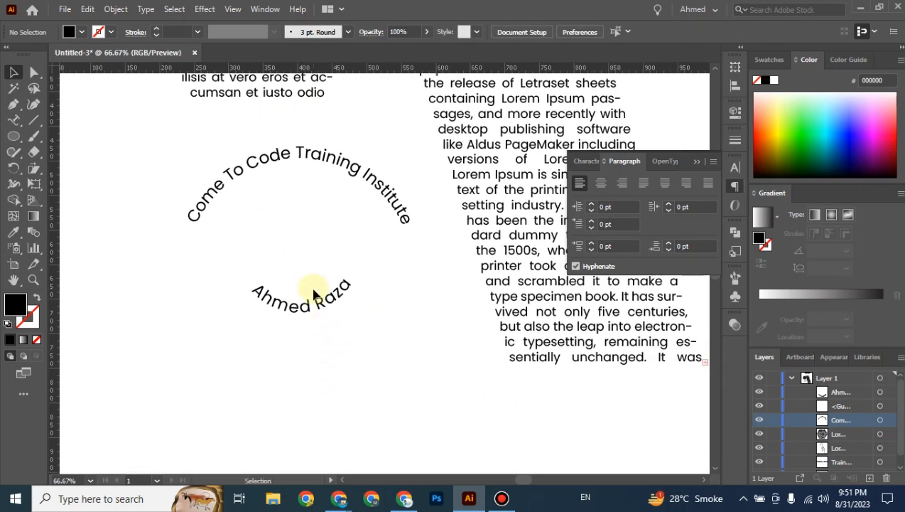
left_click(314, 293)
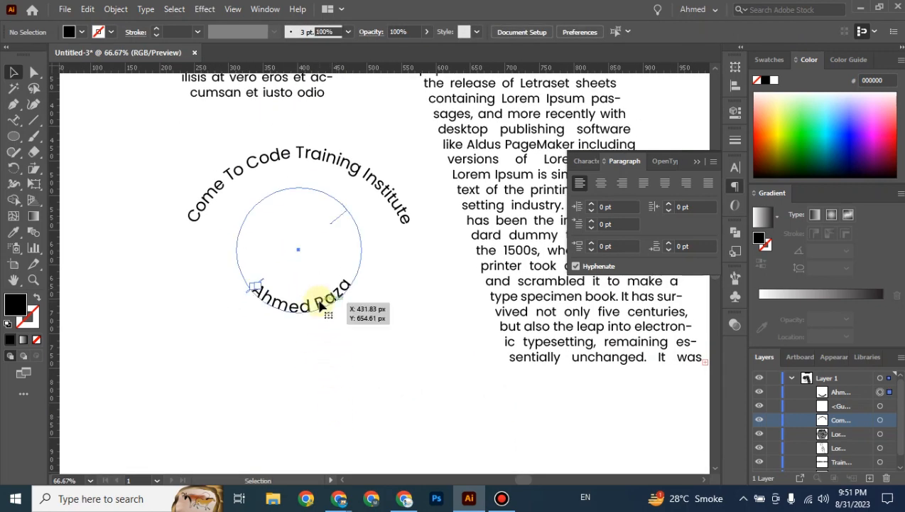
left_click(396, 212)
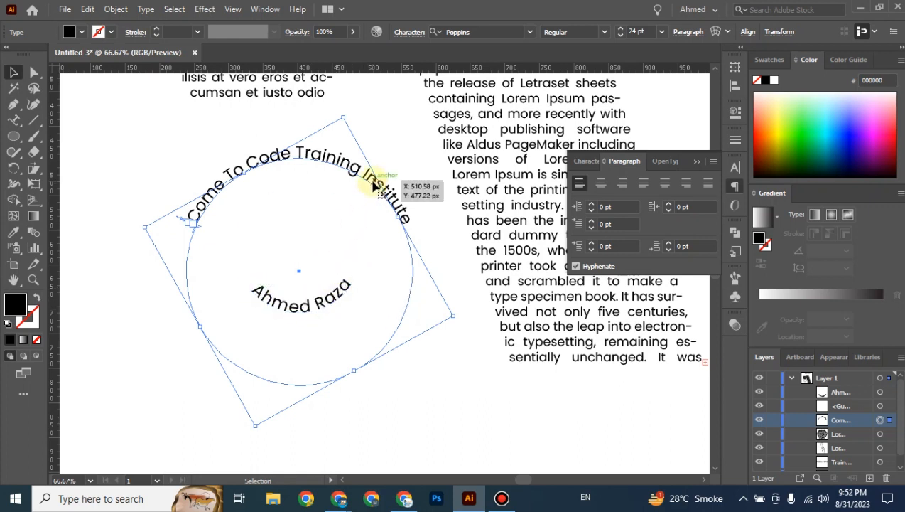
left_click_drag(343, 294, 340, 306)
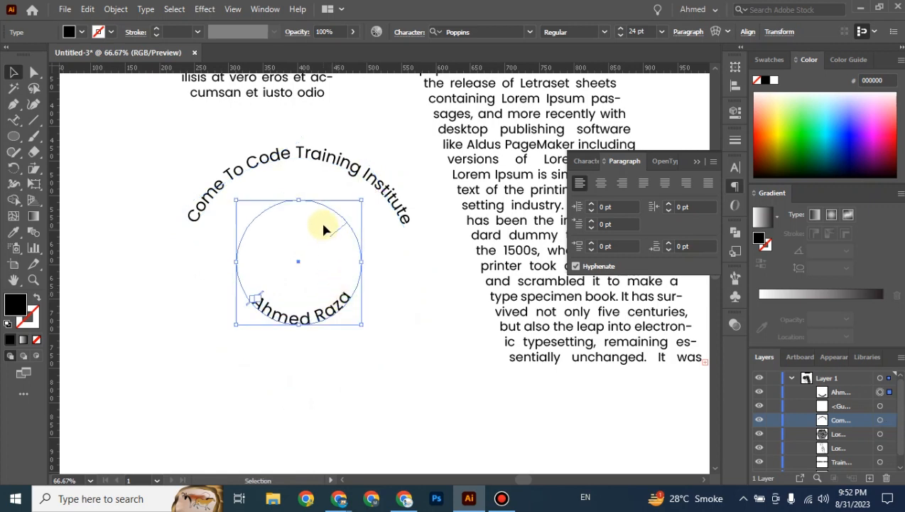
left_click(260, 178)
left_click_drag(343, 304, 325, 365)
Discard a stray empty text frame and move both curved texts down together.
key("t")
left_click_drag(393, 145, 399, 254)
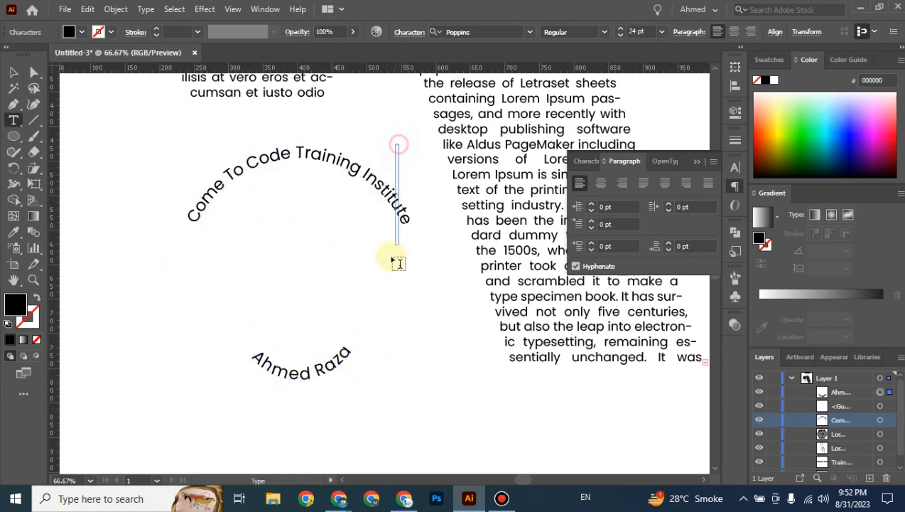
left_click(13, 72)
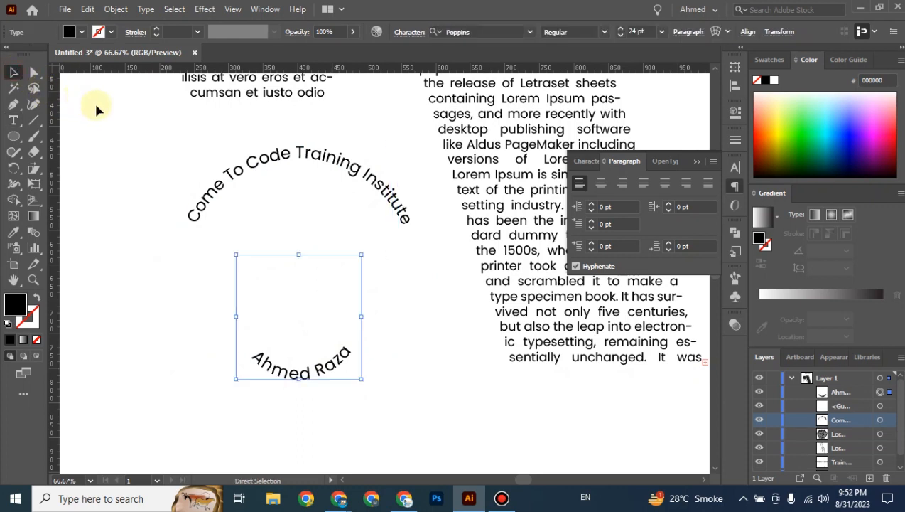
left_click_drag(299, 341, 239, 405)
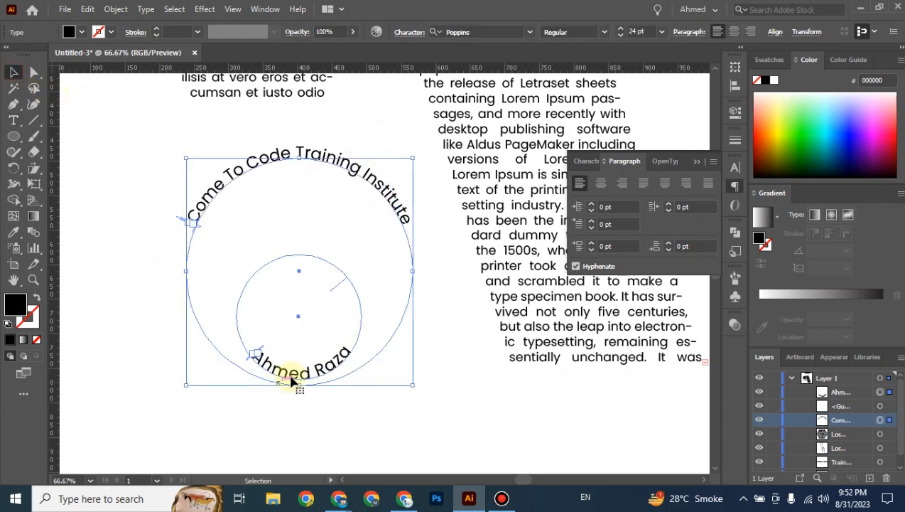
left_click_drag(304, 377, 311, 384)
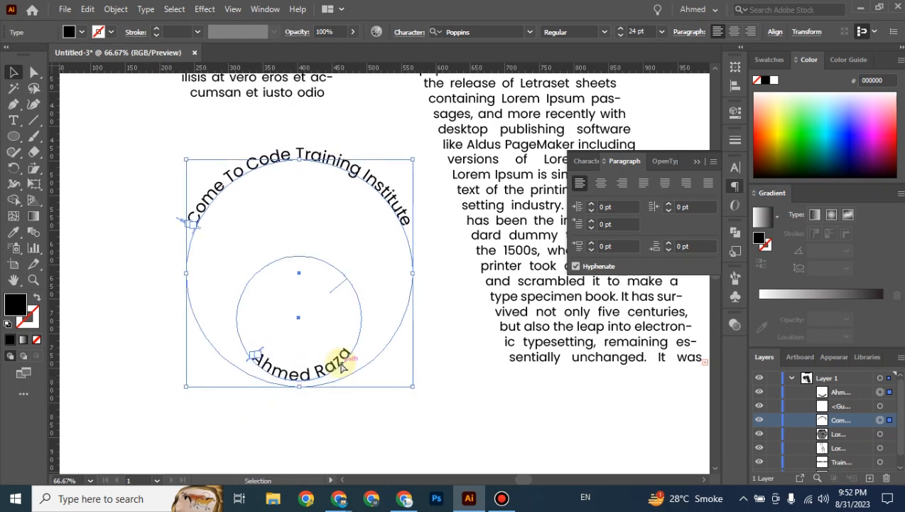
Nudge the name curve down about 11 px, then up about 2 px, under the arch.
left_click(888, 393)
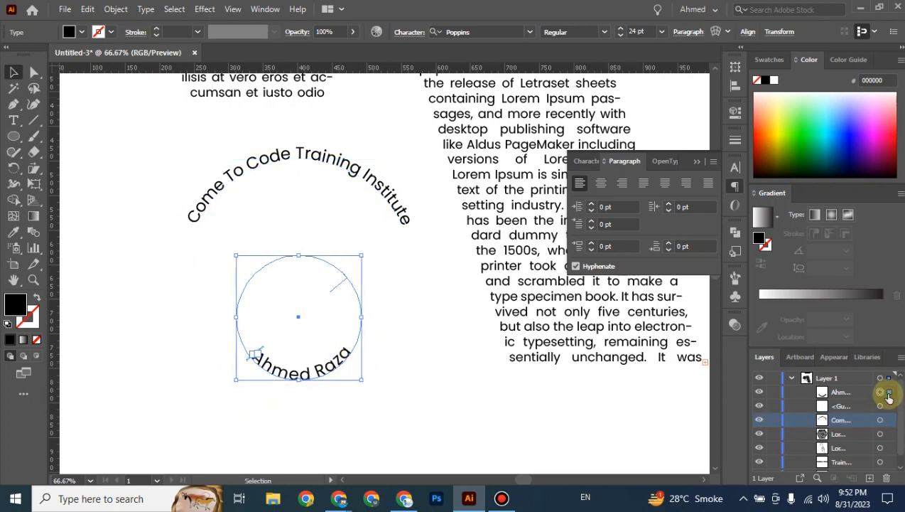
key("Down")
key("Down")
key("Down")
key("Down")
key("Down")
key("Down")
key("Down")
key("Down")
key("Down")
key("Down")
key("Down")
key("Down")
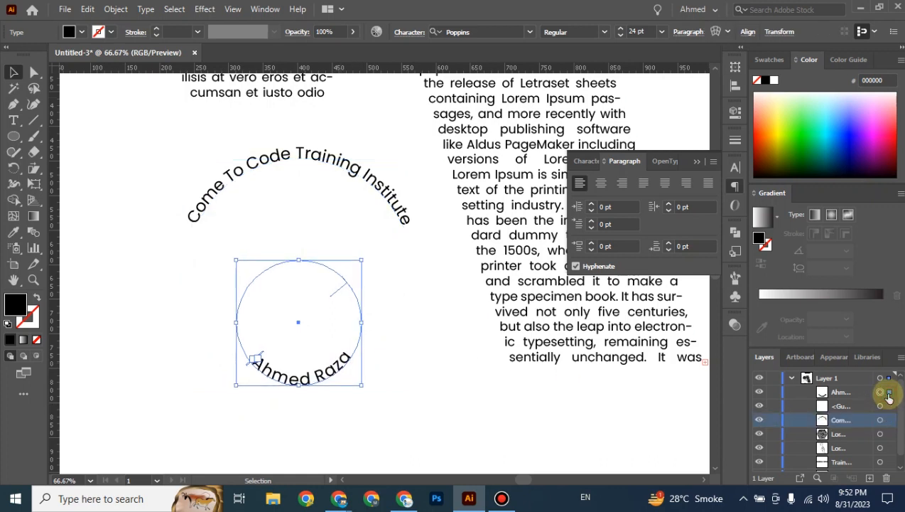
left_click(486, 418)
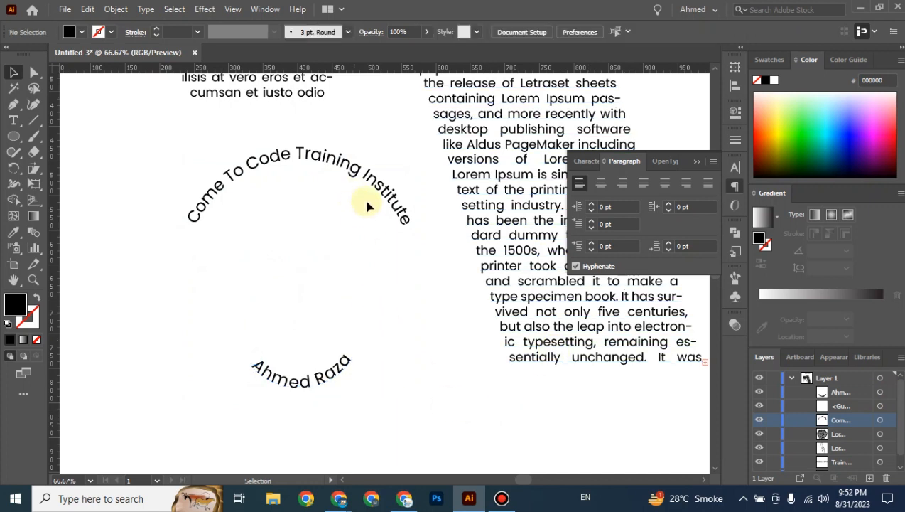
left_click(385, 188)
left_click(344, 362)
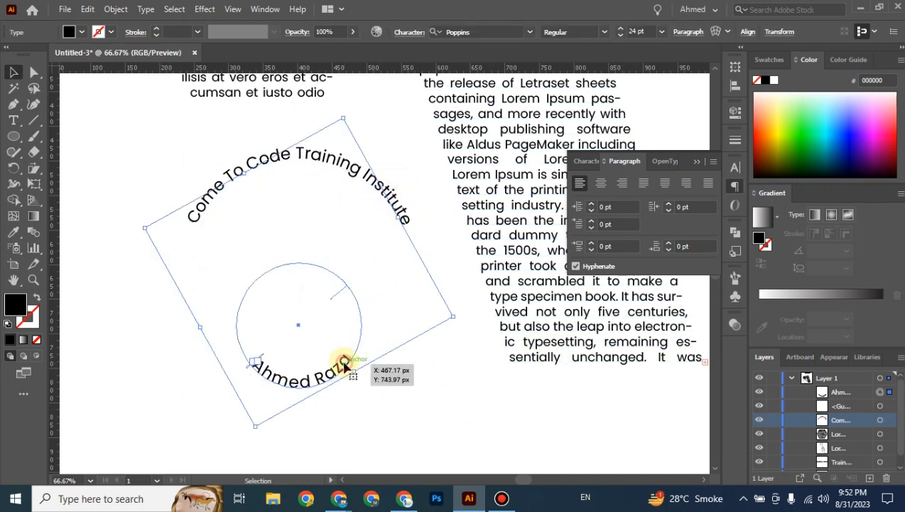
key("Up")
key("Up")
left_click(439, 403)
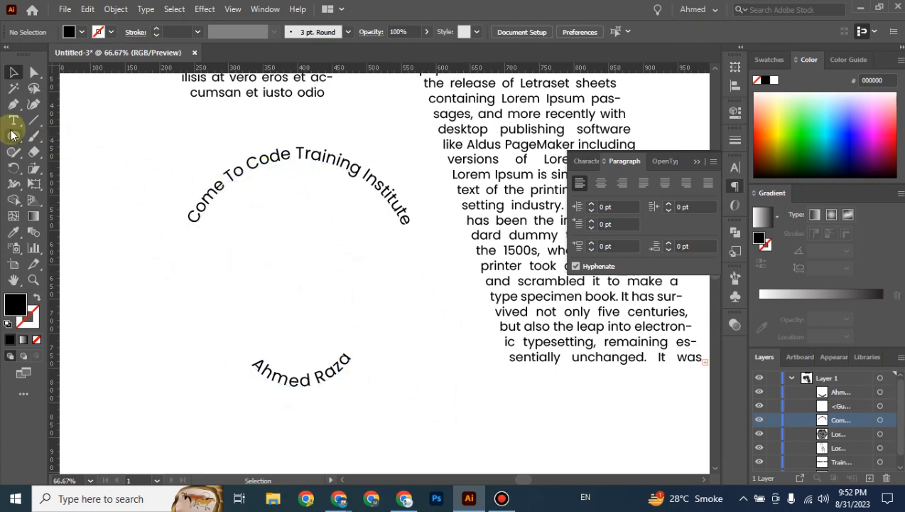
Draw a 181 px test circle between the texts, then delete it.
left_click(13, 136)
left_click_drag(226, 196, 391, 361)
left_click(14, 72)
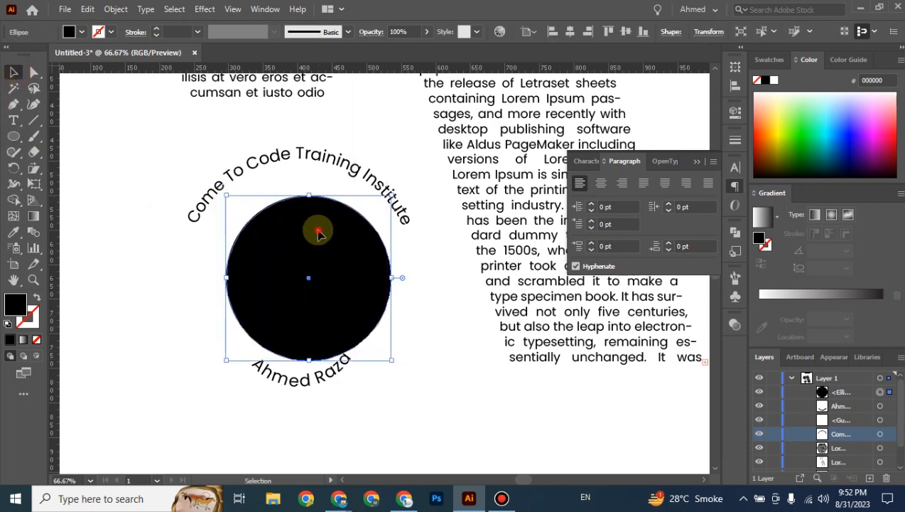
left_click_drag(317, 235, 307, 234)
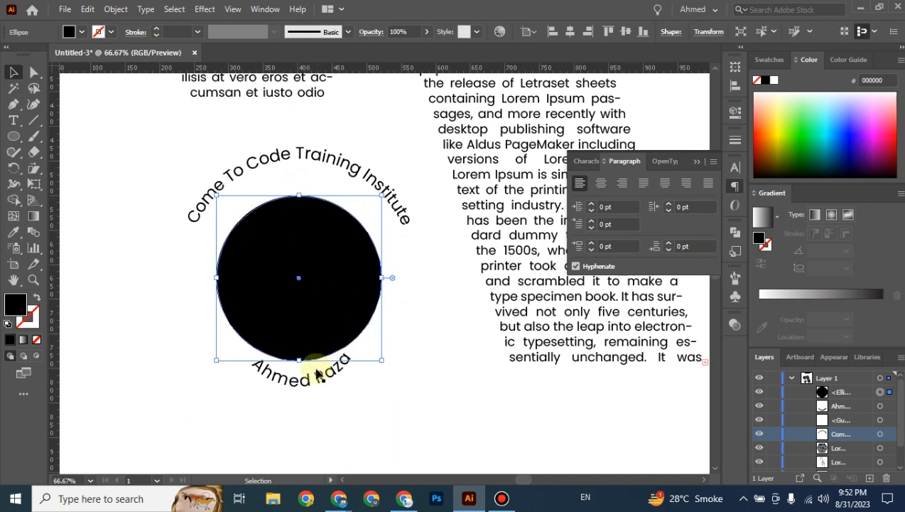
left_click(440, 344)
left_click(353, 317)
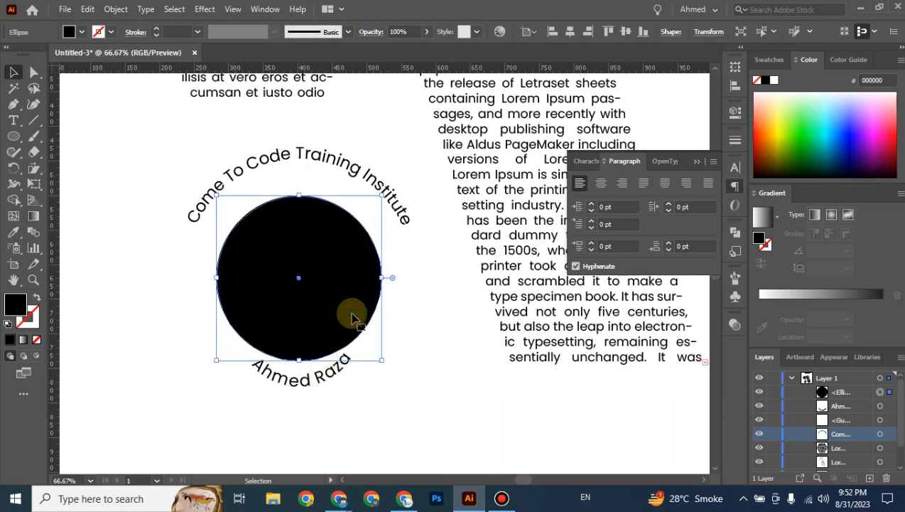
key("Delete")
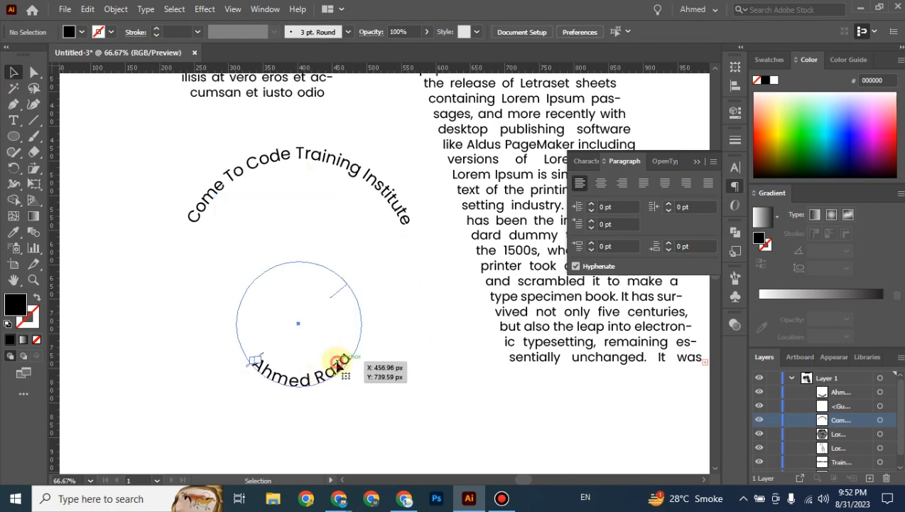
Shift the Come To Code Training Institute arch slightly right and down.
left_click(344, 365)
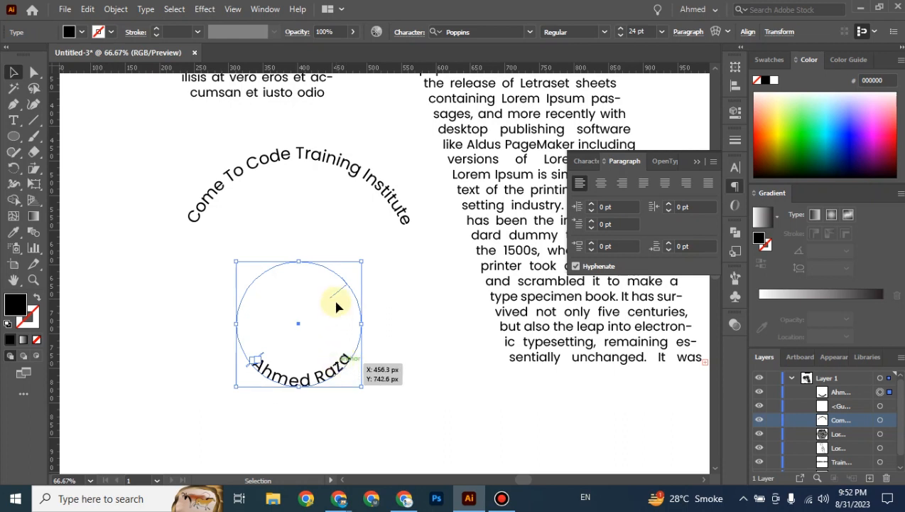
left_click(390, 199)
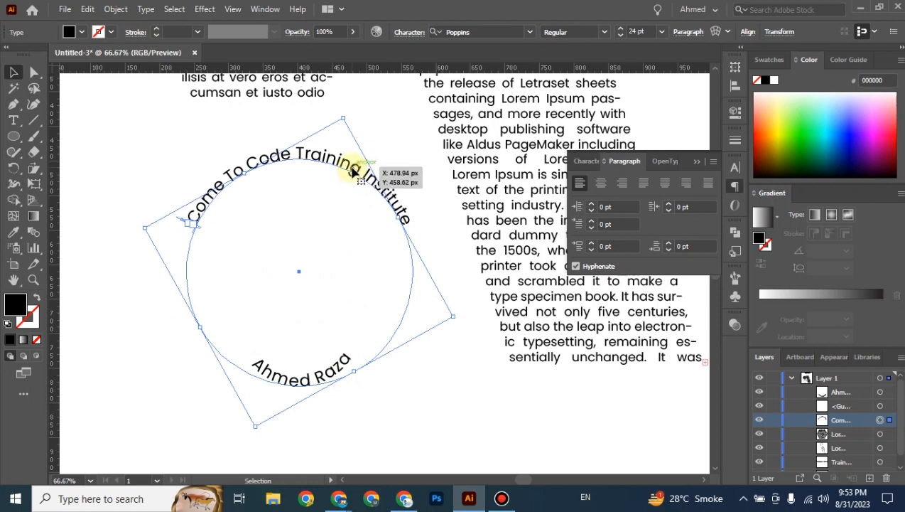
left_click_drag(352, 169, 348, 179)
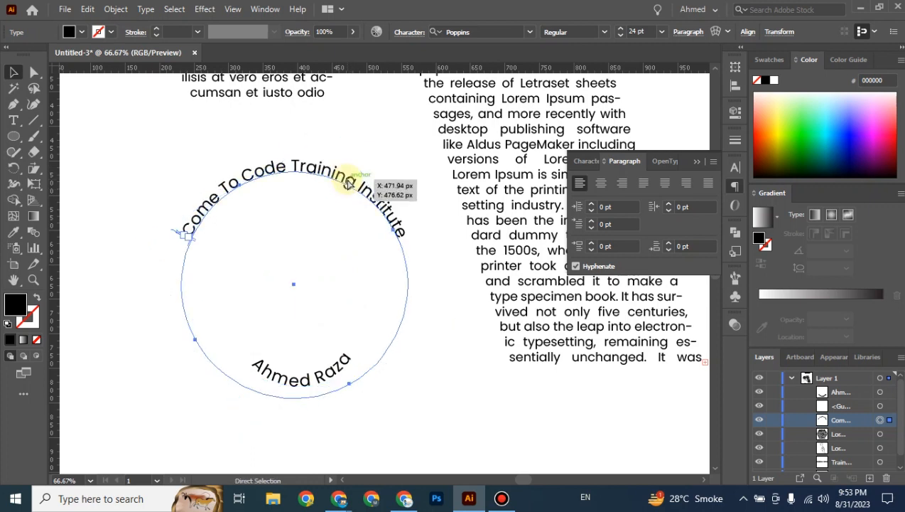
key("ctrl+z")
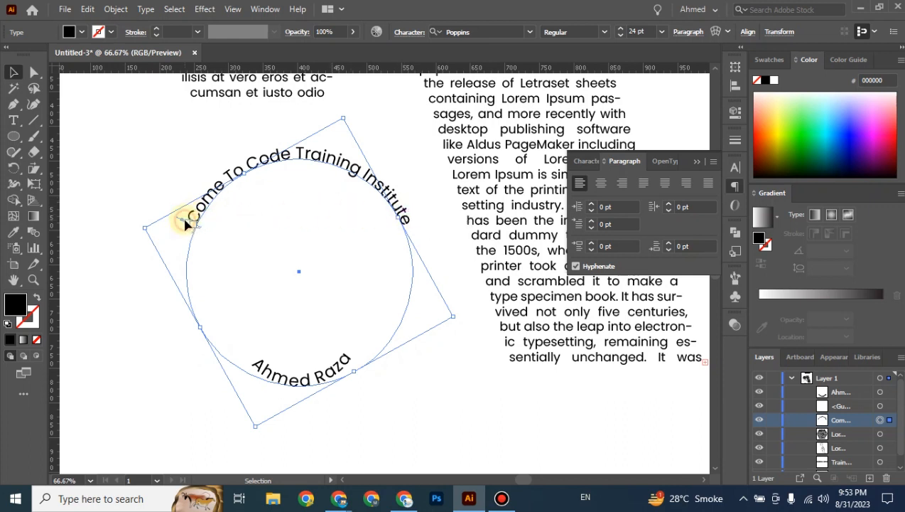
left_click_drag(185, 225, 268, 242)
Slide the arch text down the circle's left side and back over the top, then zoom out.
key("ctrl+equal")
key("ctrl+equal")
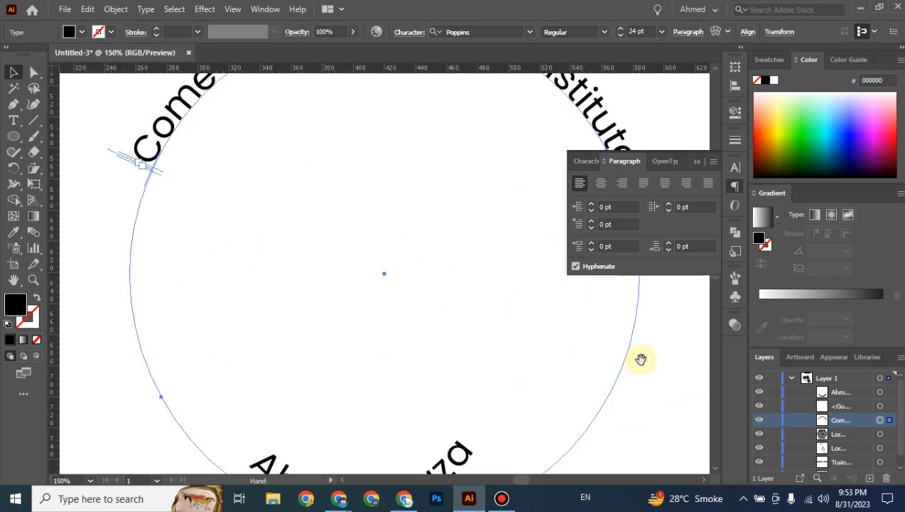
left_click_drag(641, 359, 631, 415)
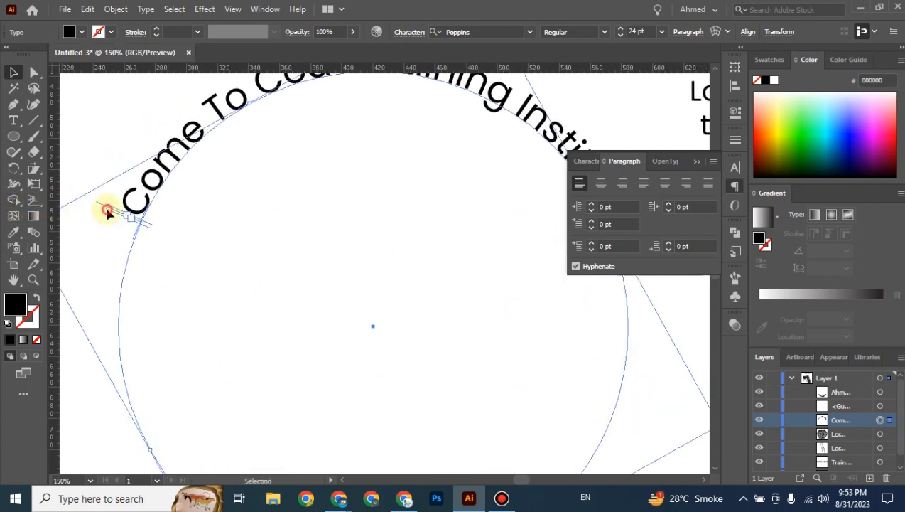
left_click_drag(107, 211, 155, 226)
left_click_drag(141, 258, 141, 258)
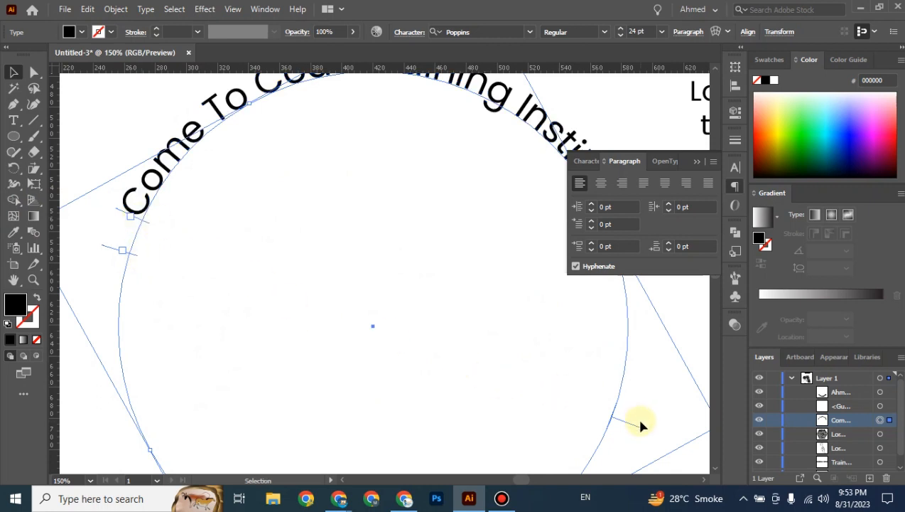
left_click_drag(633, 427, 530, 433)
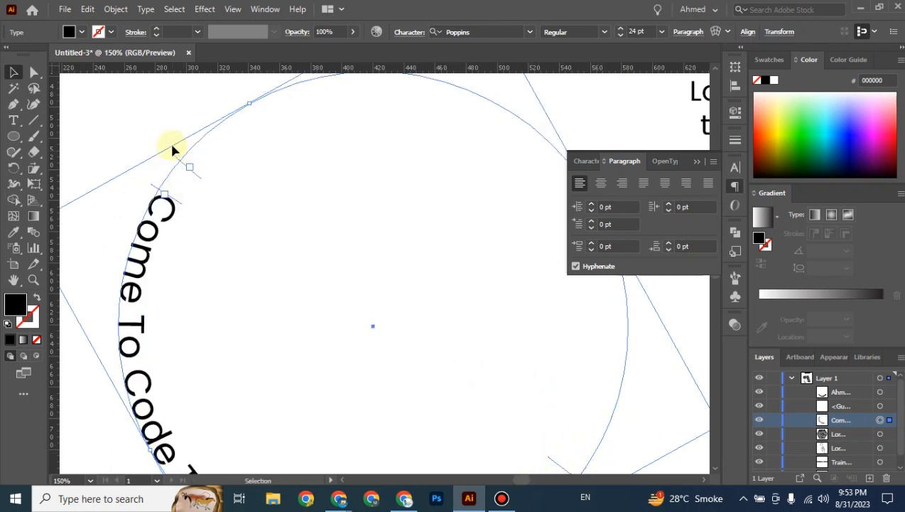
left_click_drag(173, 150, 212, 152)
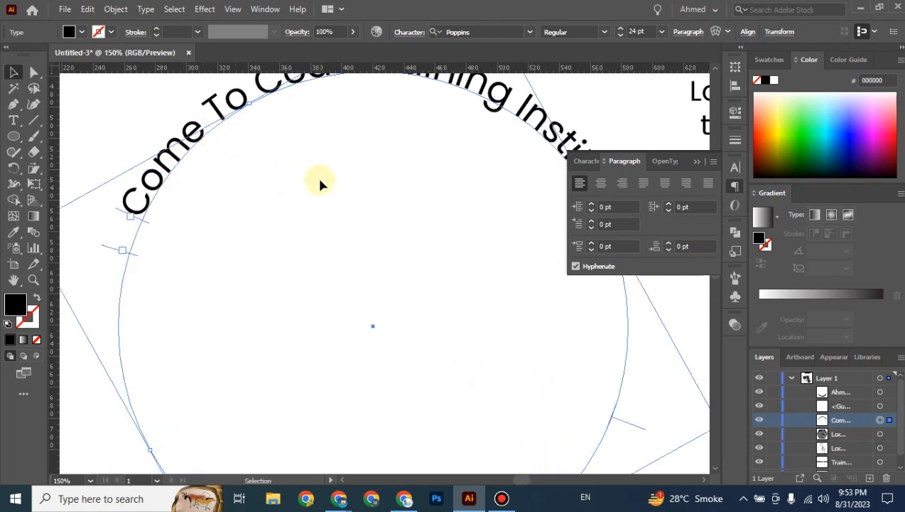
key("ctrl+minus")
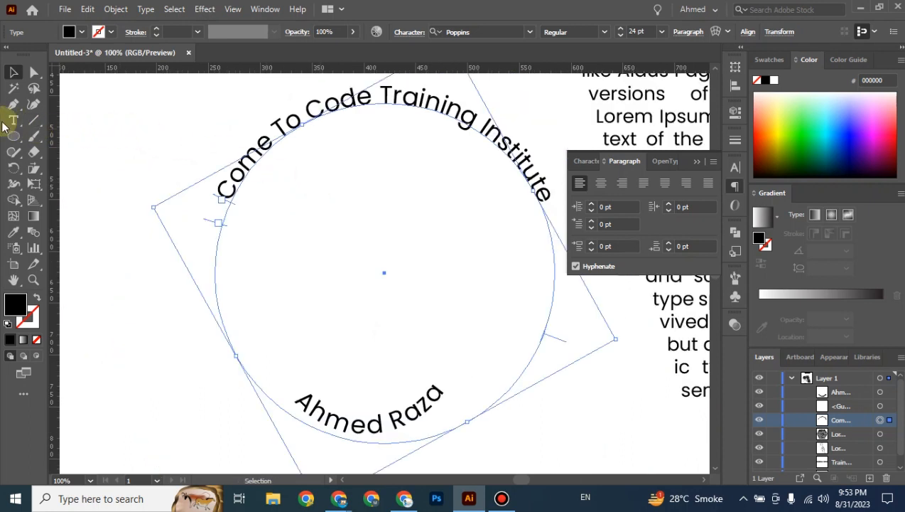
left_click_drag(14, 120, 46, 148)
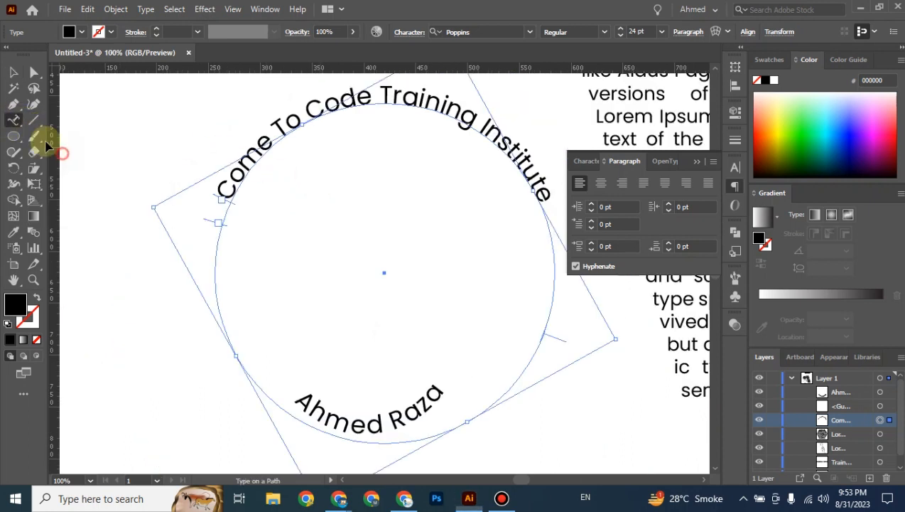
Preview the title with Skew and 6 pt spacing, then Stair Step with 26 pt spacing.
double_click(14, 120)
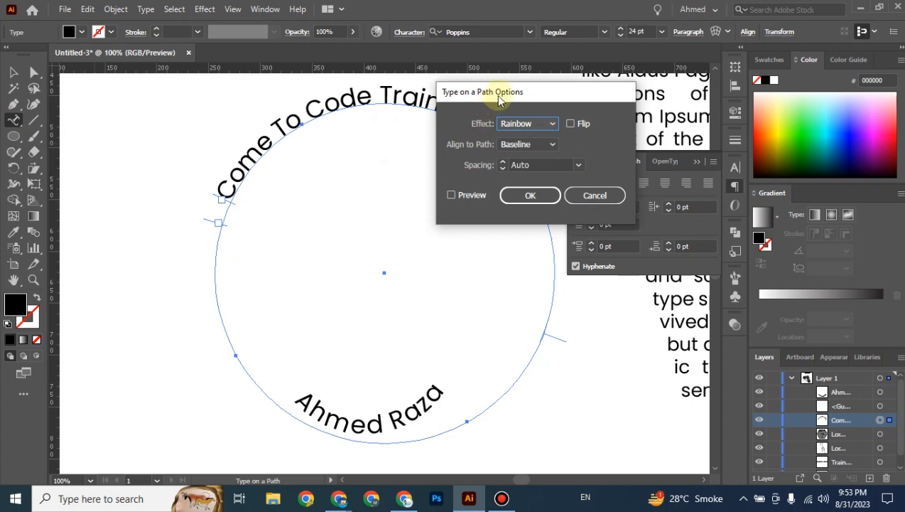
left_click_drag(501, 96, 438, 233)
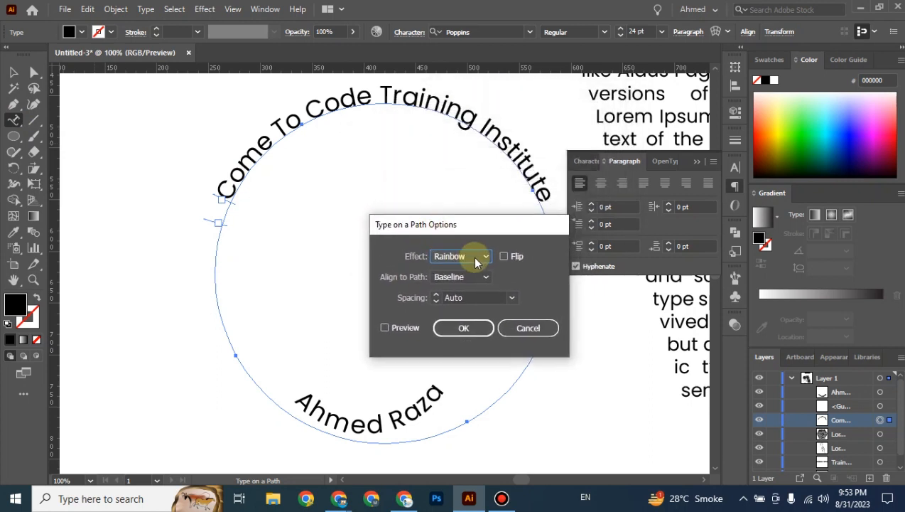
left_click(477, 259)
left_click(468, 286)
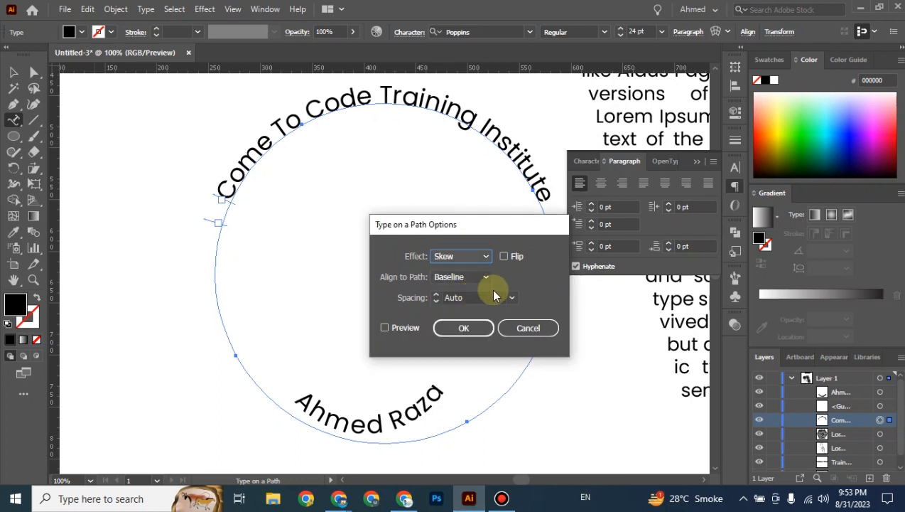
left_click(495, 297)
left_click(511, 297)
left_click(520, 262)
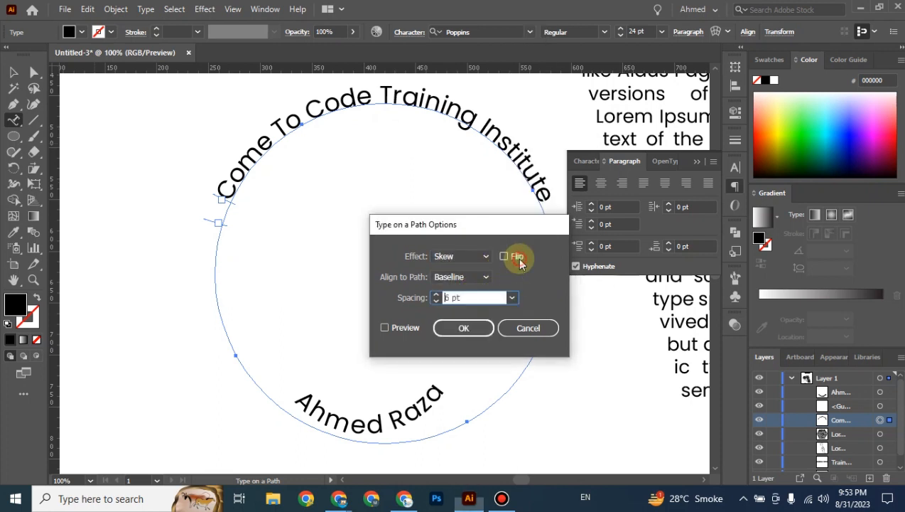
left_click(403, 329)
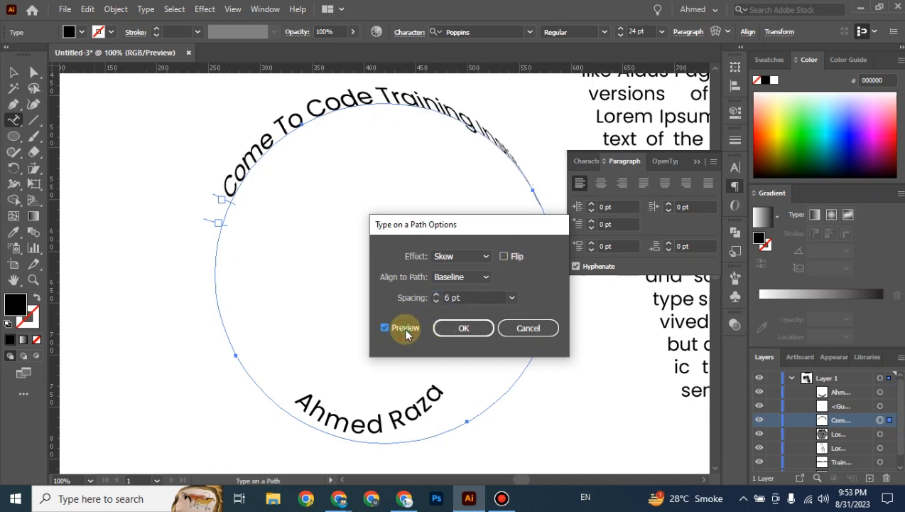
left_click(451, 299)
scroll(451, 299, "up", 16)
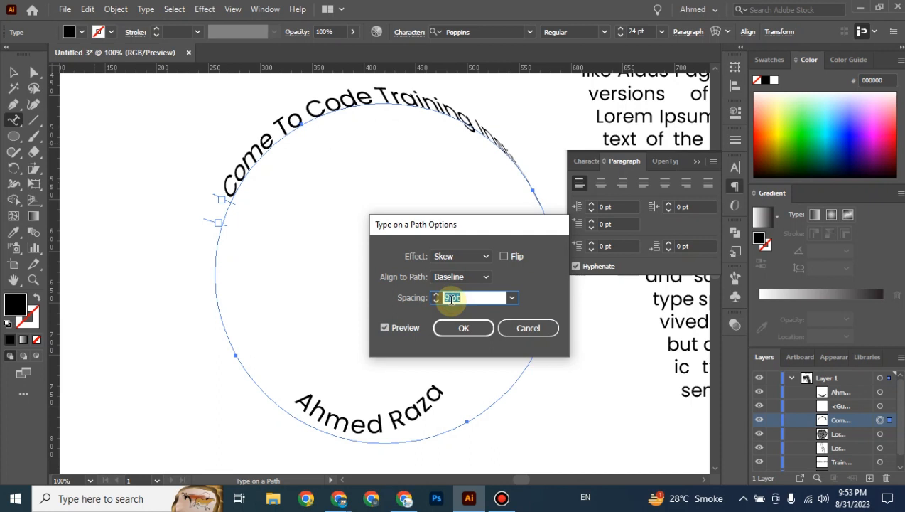
left_click(486, 257)
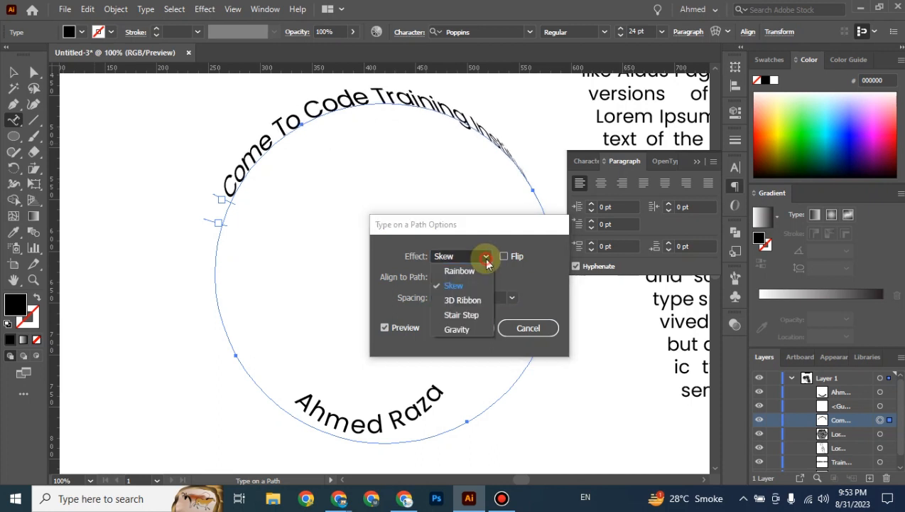
left_click(462, 315)
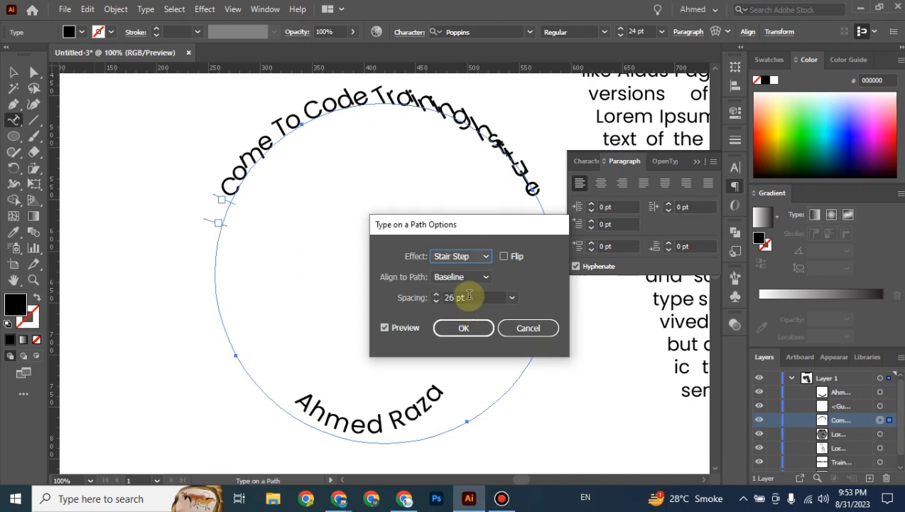
Compare the Gravity and 3D Ribbon effects on the title, returning to Rainbow.
left_click(479, 260)
left_click(459, 328)
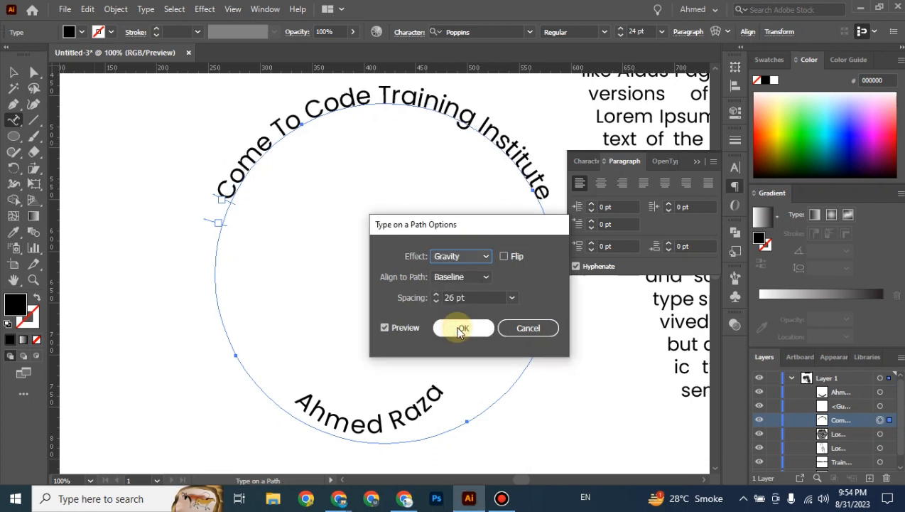
left_click(471, 256)
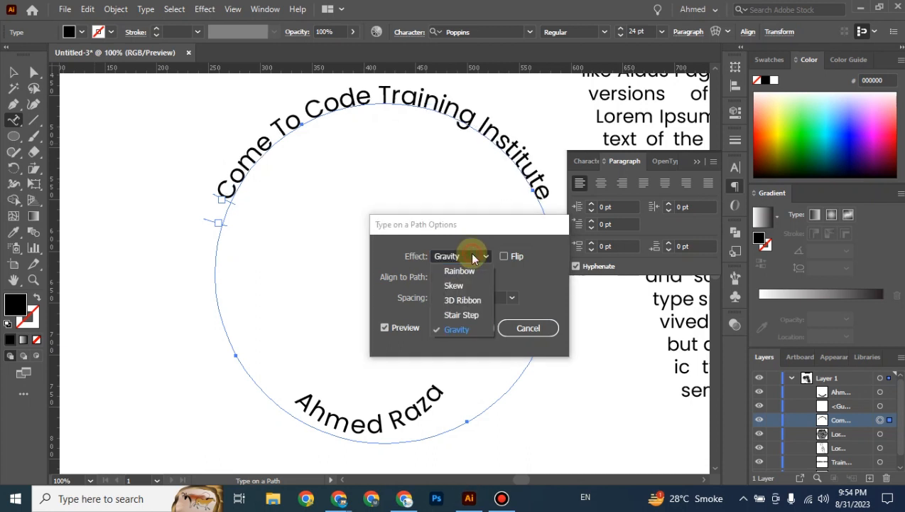
left_click(476, 300)
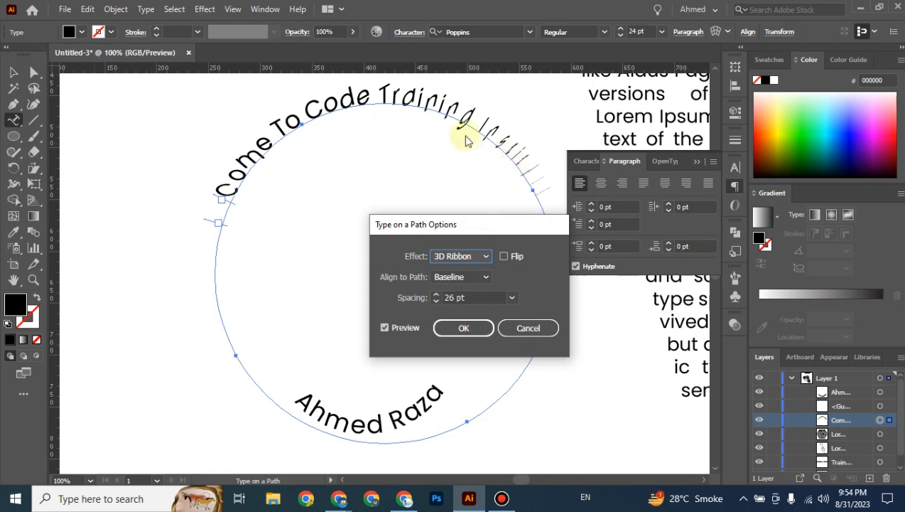
left_click(469, 257)
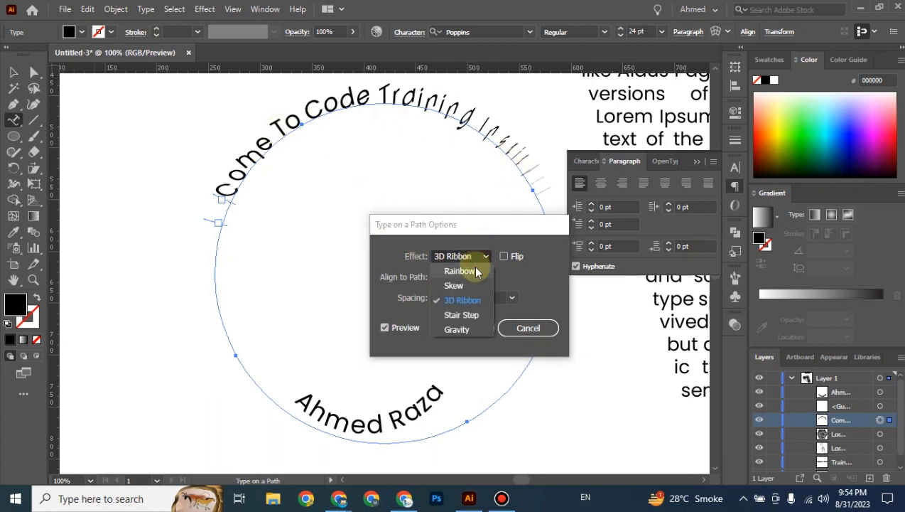
left_click(478, 271)
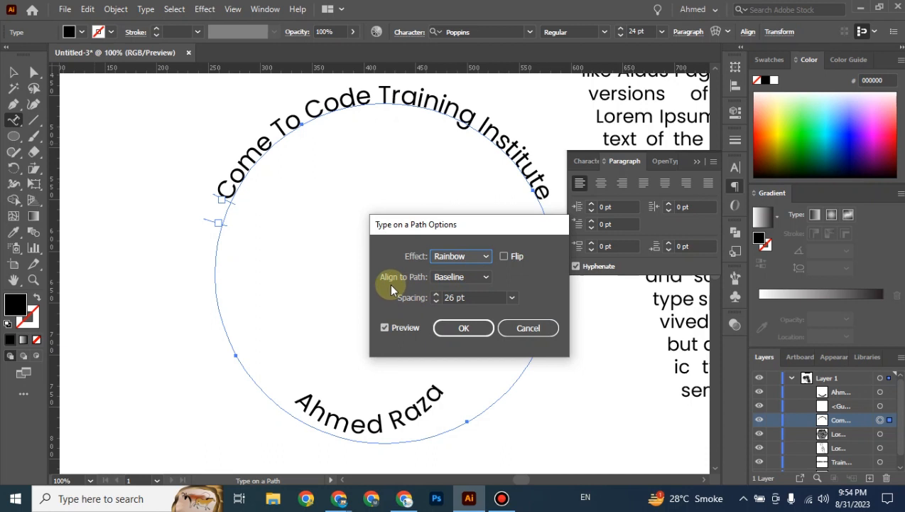
Try Ascender, Descender and Center alignment to the path, ending on Baseline.
left_click(475, 277)
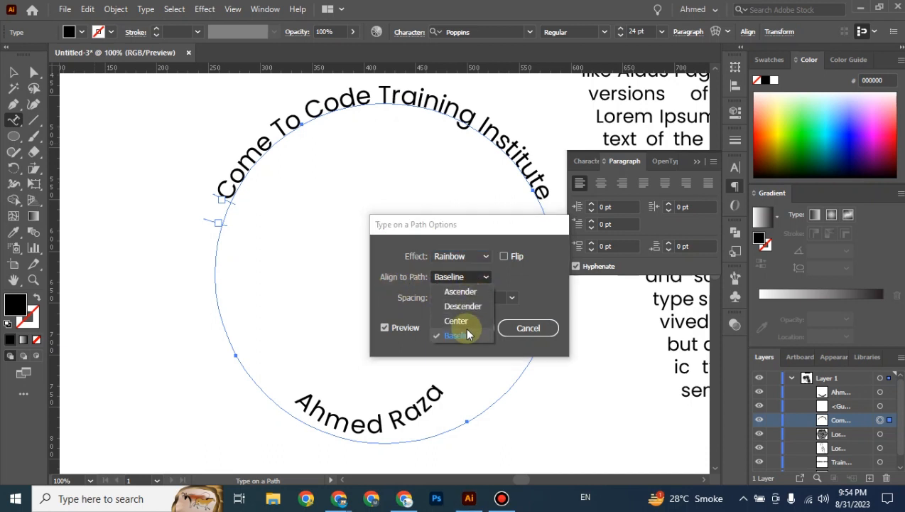
left_click(463, 292)
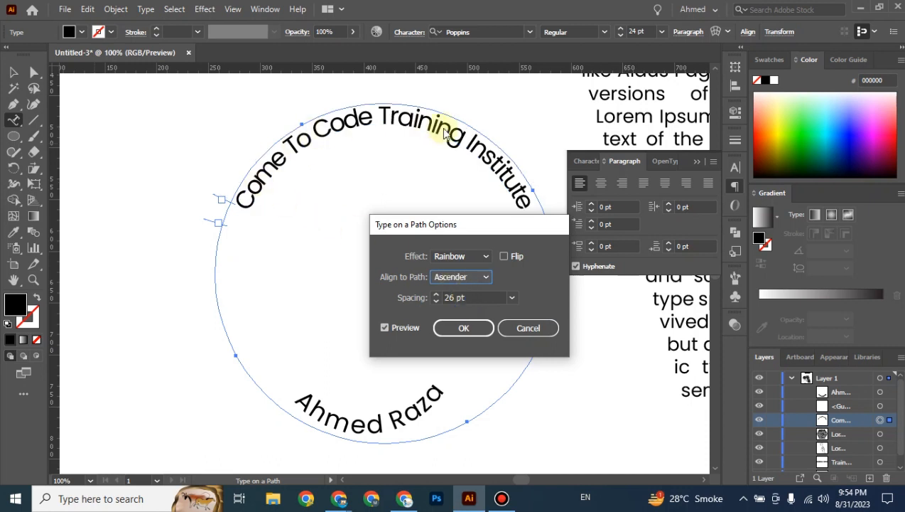
left_click(464, 277)
left_click(466, 307)
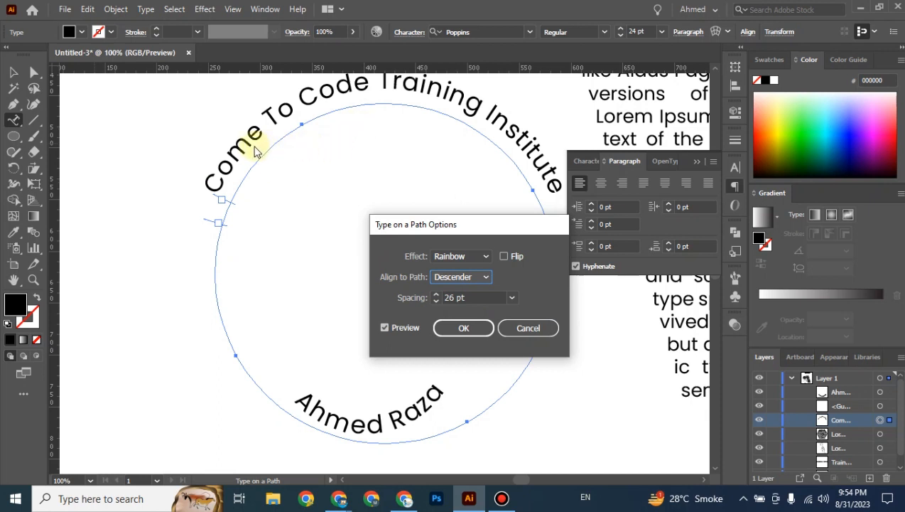
left_click(468, 278)
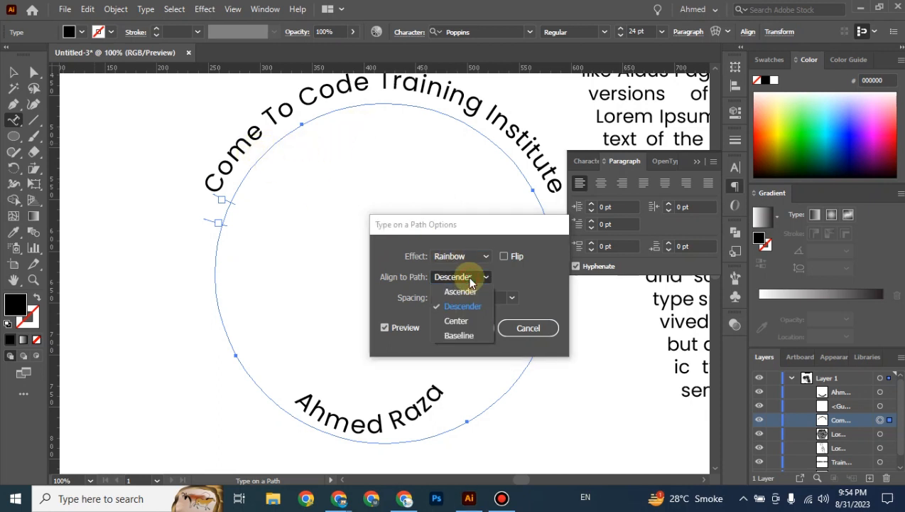
left_click(469, 319)
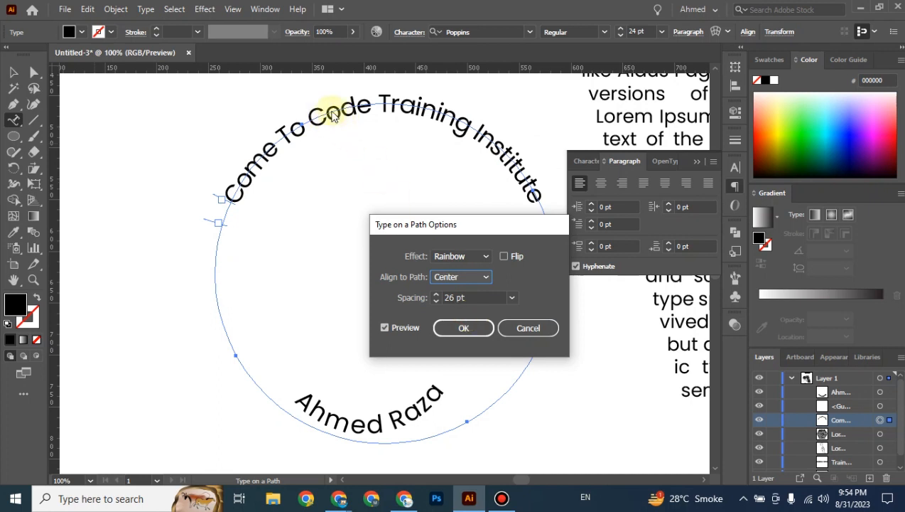
left_click(476, 279)
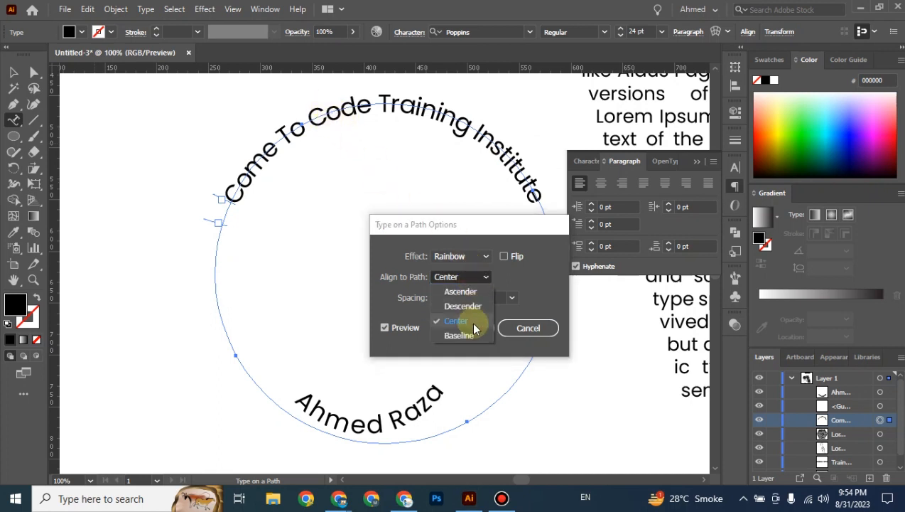
left_click(472, 332)
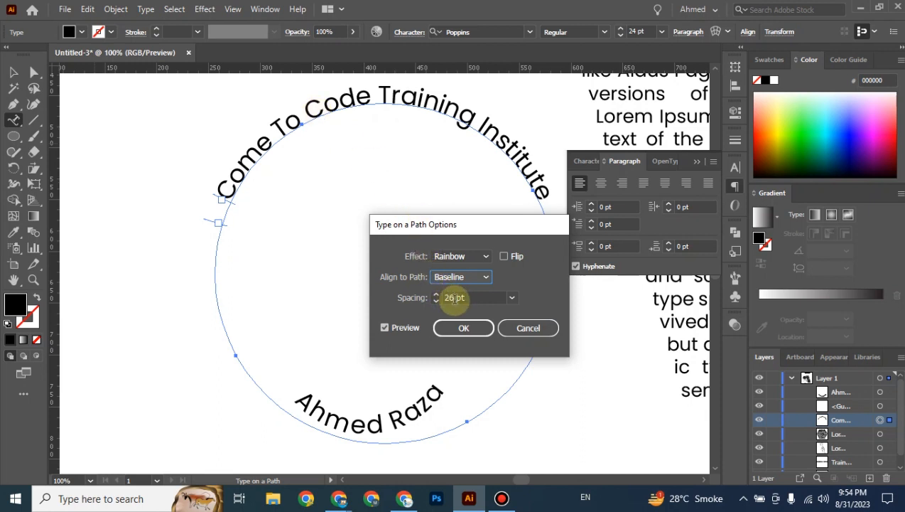
Flip the title to the circle's other side and back, then cancel the dialog.
left_click(505, 257)
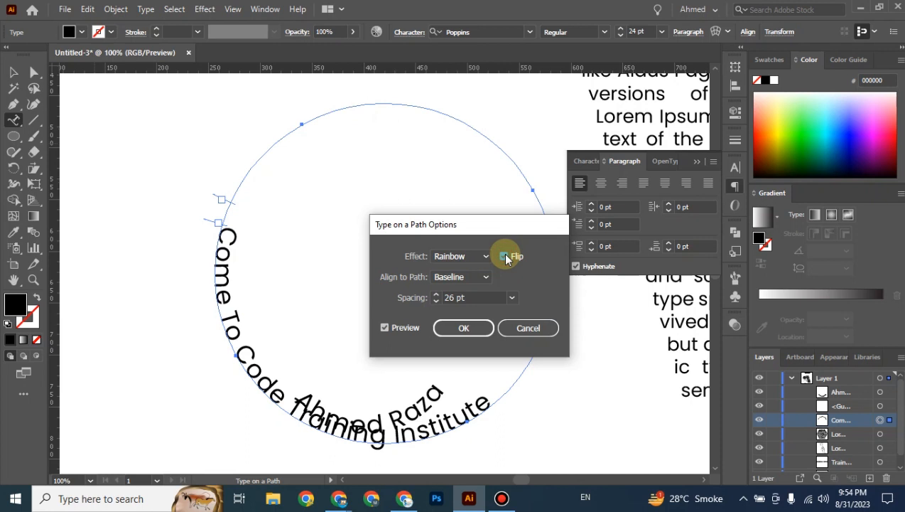
left_click(505, 256)
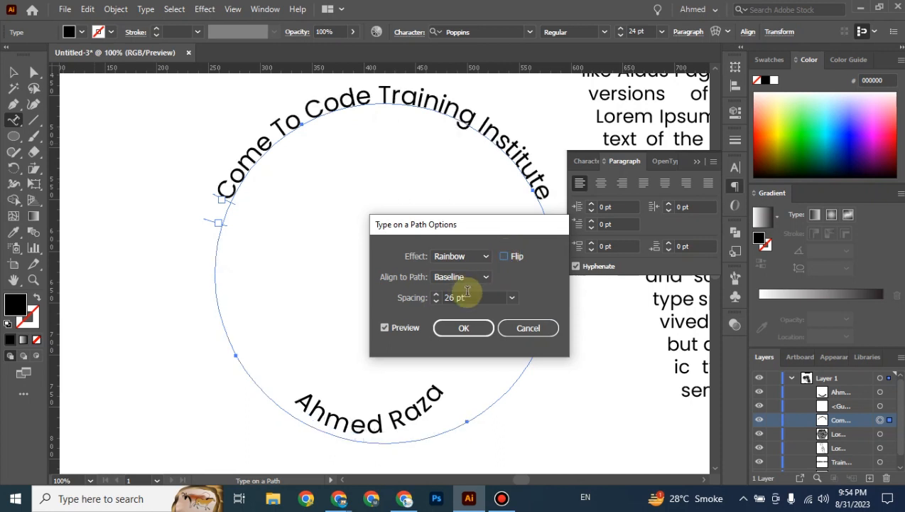
left_click(528, 331)
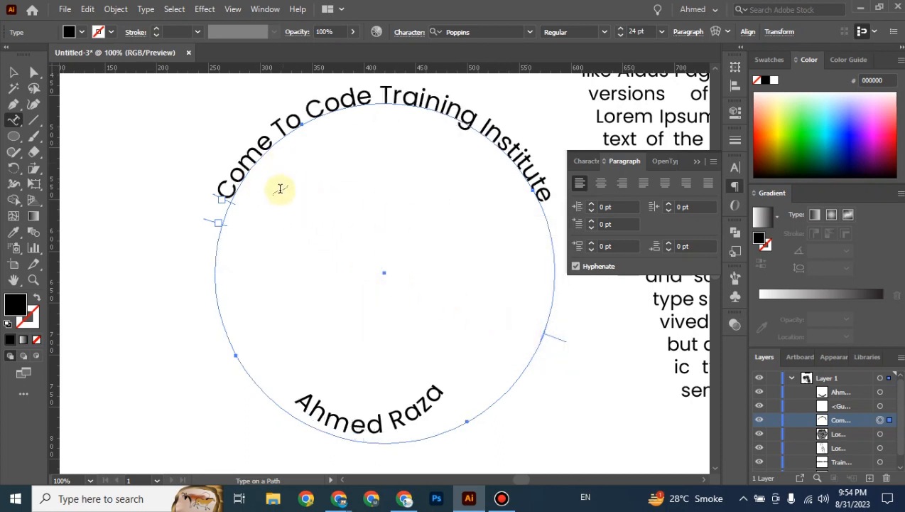
Deselect the curved texts and zoom out to the whole page with the Selection tool active.
left_click(14, 72)
left_click(137, 144)
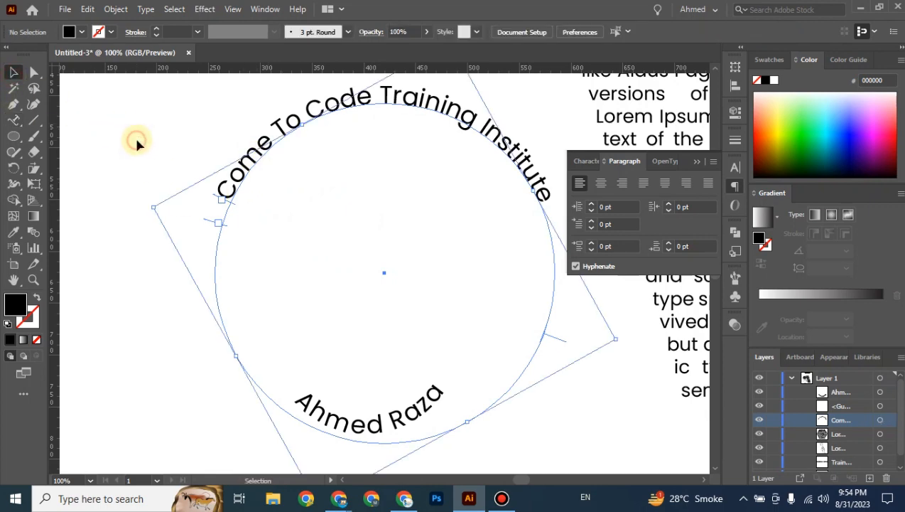
key("ctrl+minus")
key("ctrl+minus")
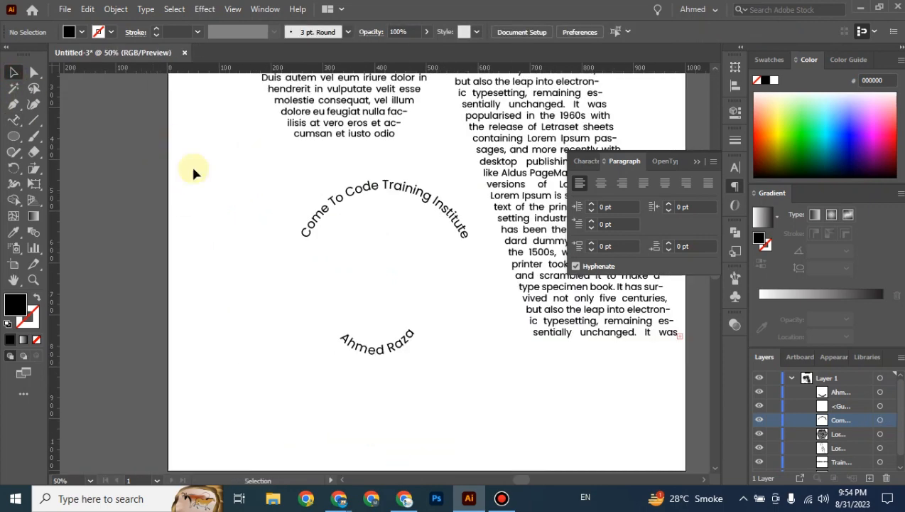
left_click_drag(464, 374, 468, 374)
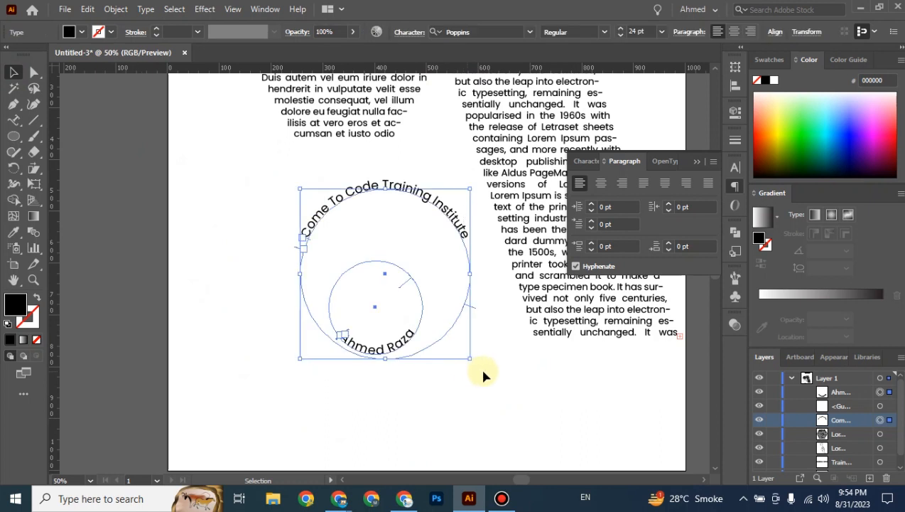
left_click(502, 367)
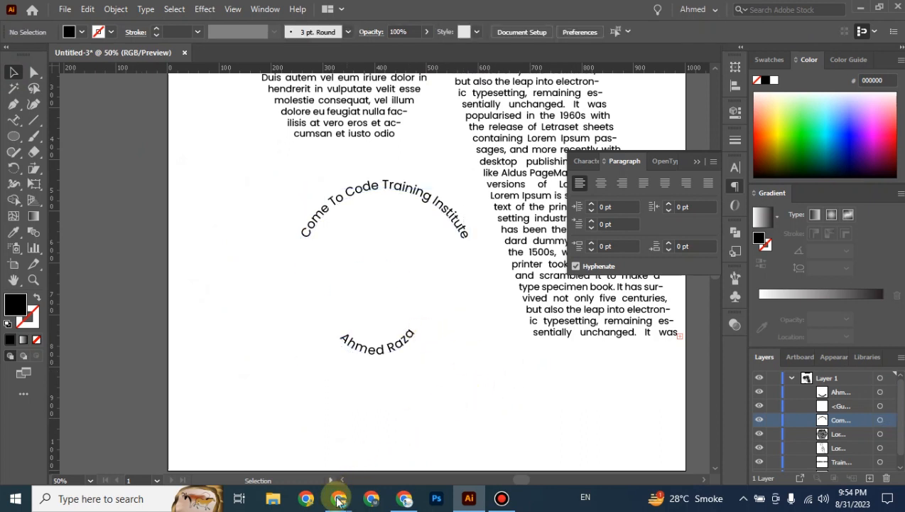
left_click(15, 121)
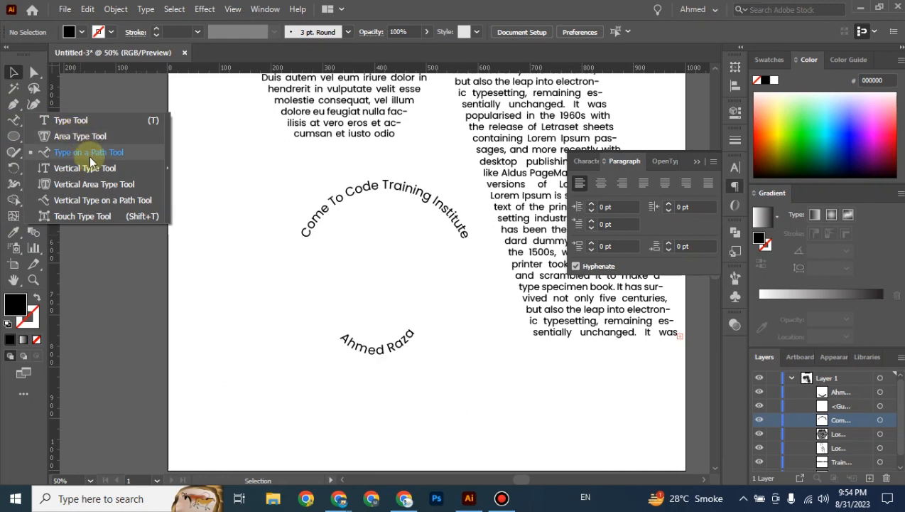
left_click(13, 75)
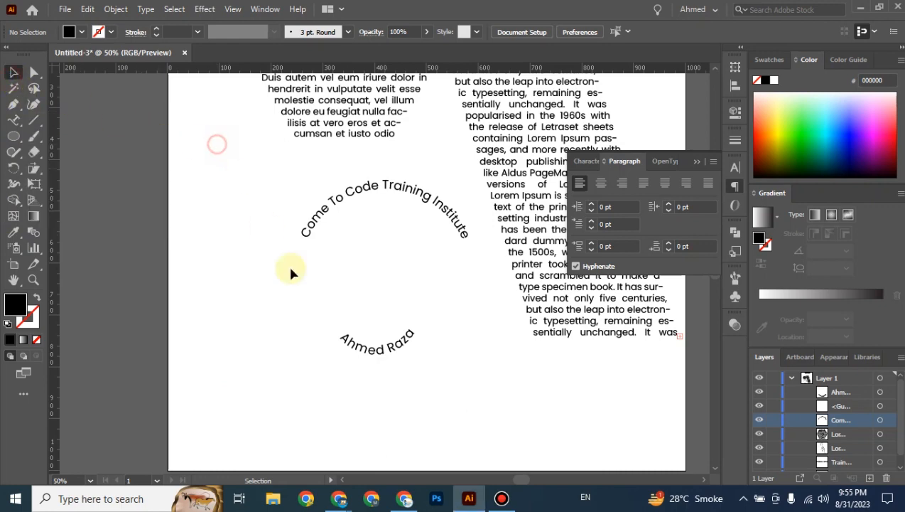
Check the Google Meet window briefly, then return to the Illustrator document.
mouse_move(338, 495)
left_click(228, 448)
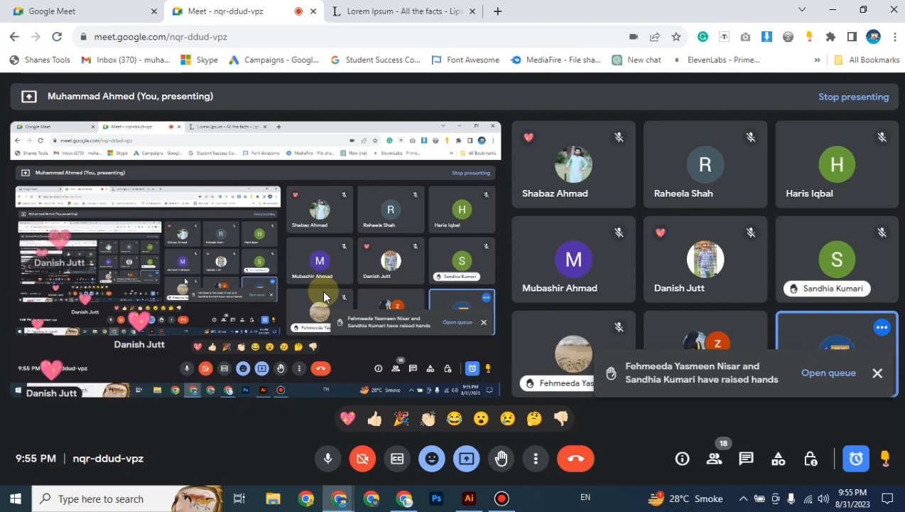
left_click(466, 497)
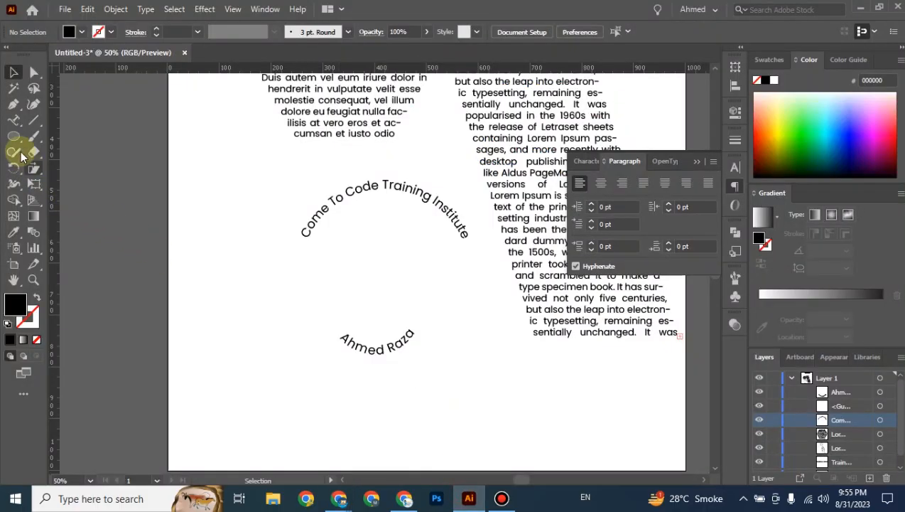
Bring the Google Meet window forward from the taskbar to show the shared badge design.
left_click(15, 120)
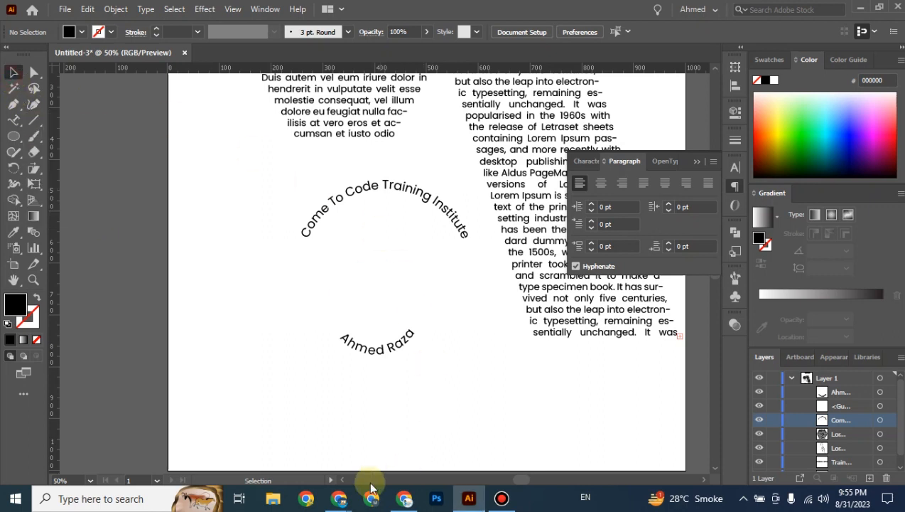
mouse_move(340, 498)
left_click(219, 451)
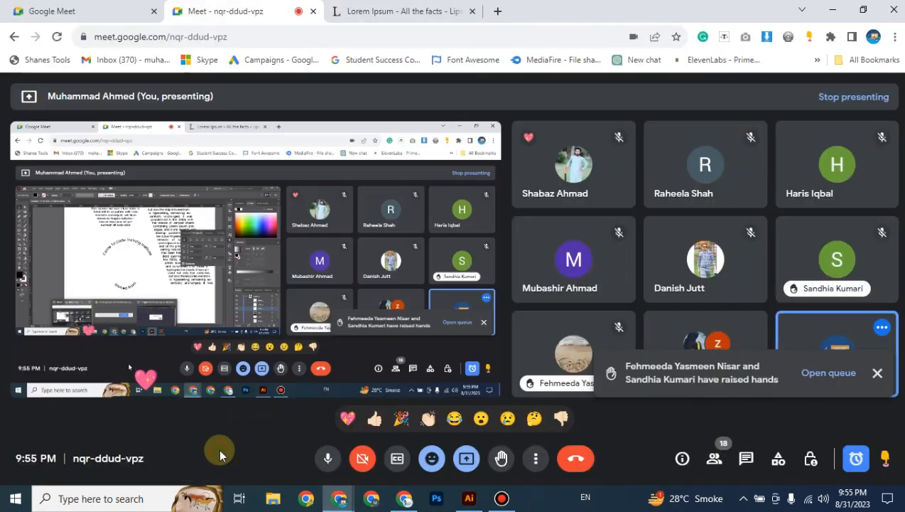